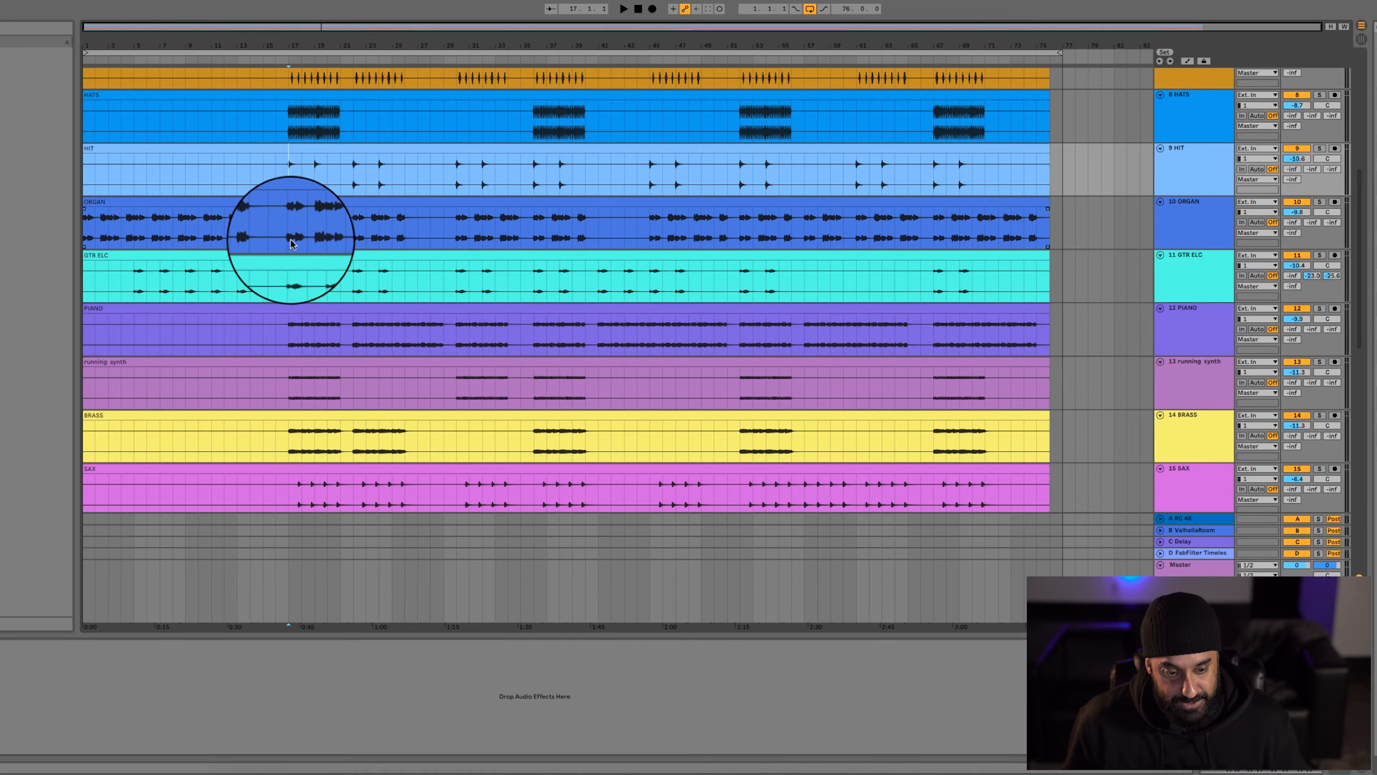
Look through the arrangement's instrument, effects and vocal tracks, from the reference track down to the VOX tracks
scroll(289, 241, "down", 3)
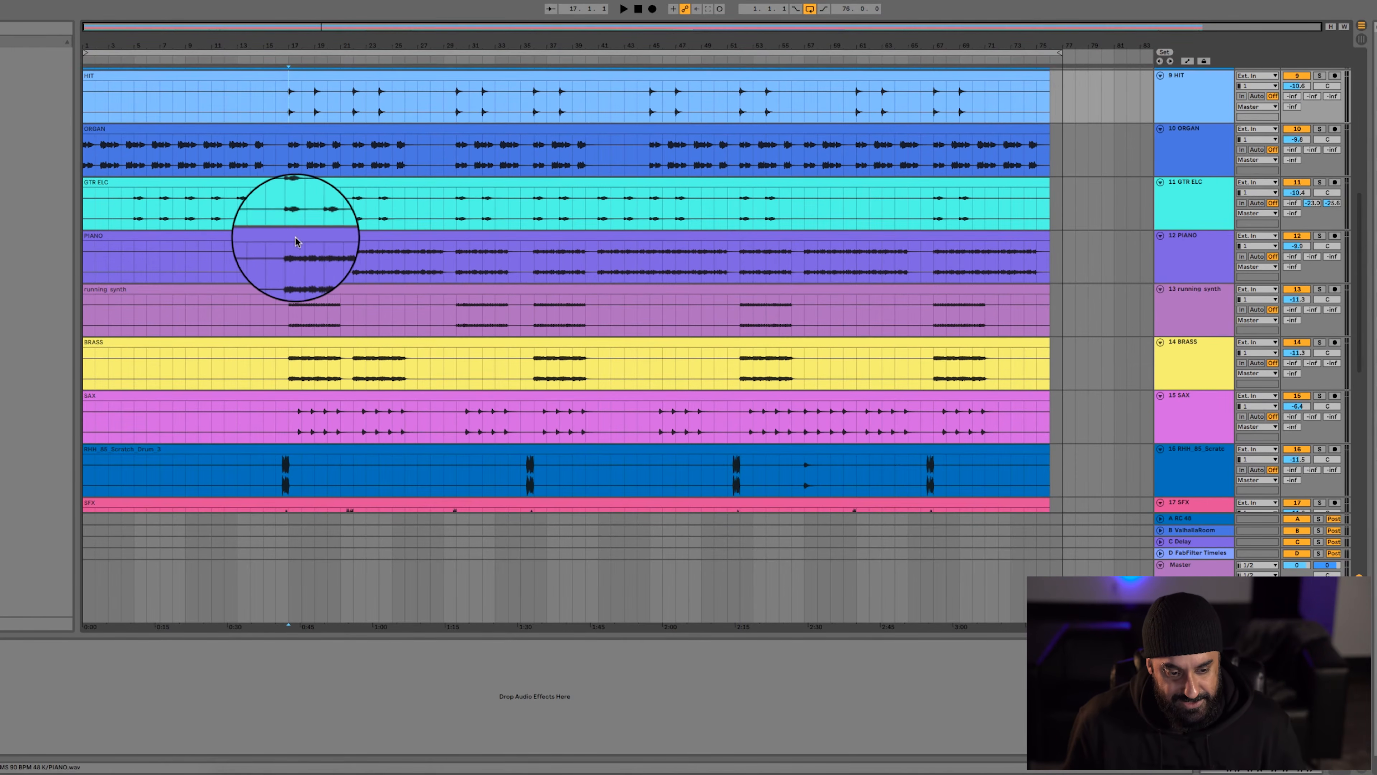
scroll(297, 260, "down", 3)
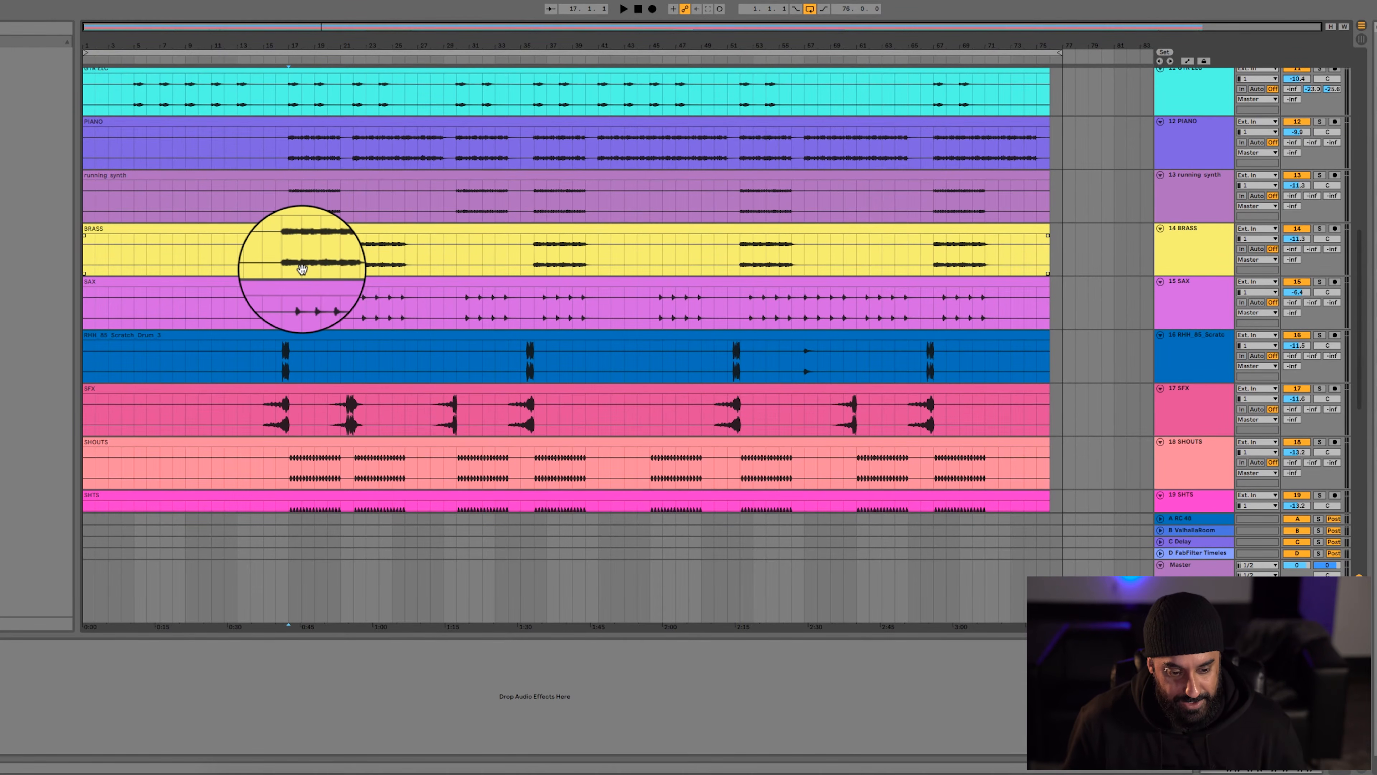
scroll(296, 304, "down", 10)
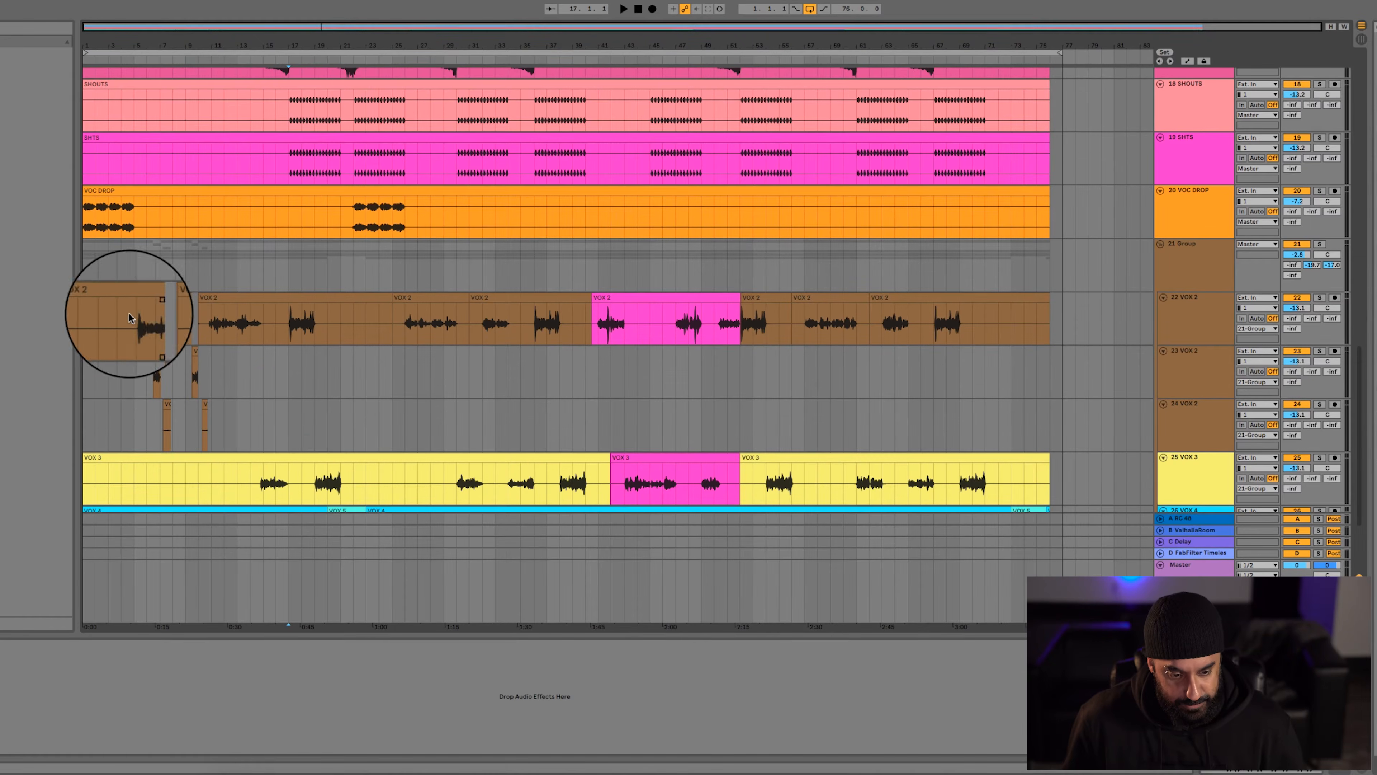
scroll(120, 319, "down", 3)
scroll(506, 388, "up", 10)
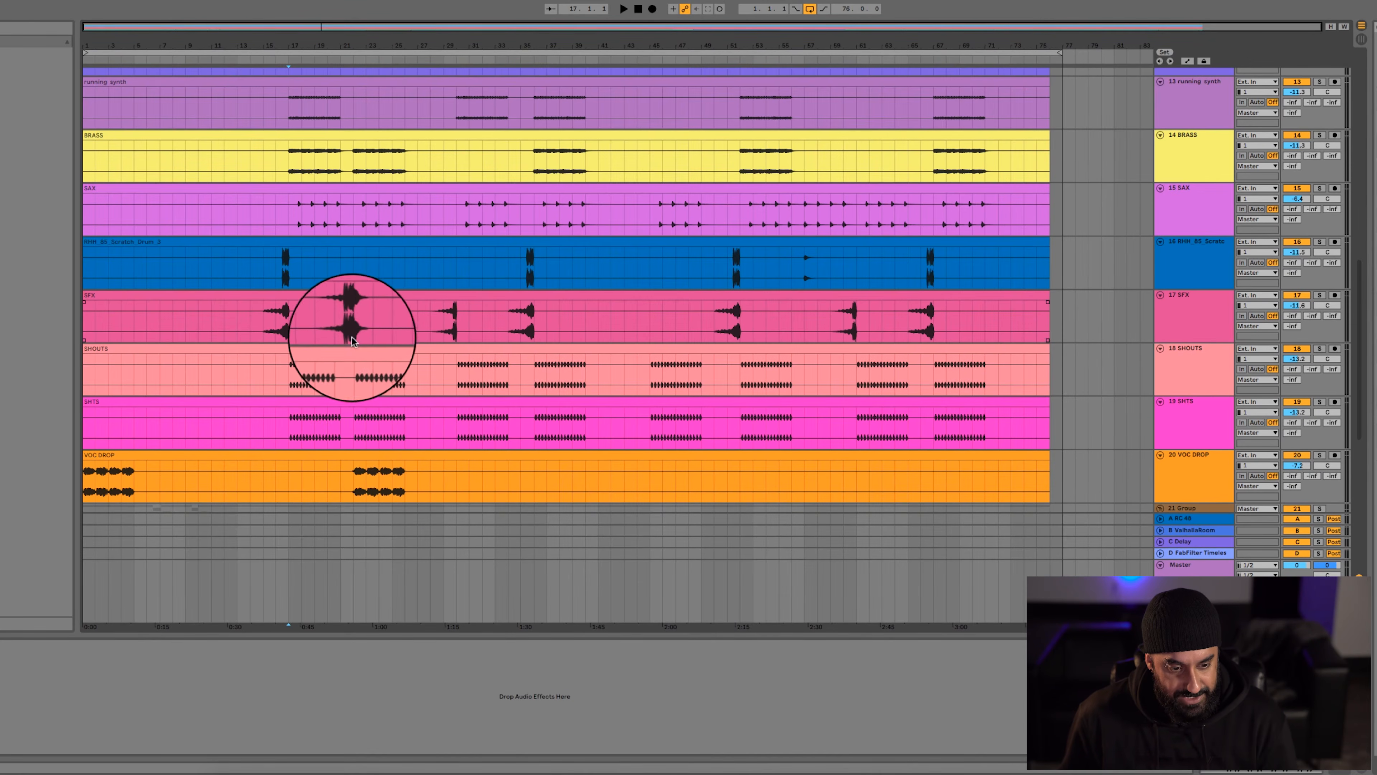
scroll(353, 334, "up", 15)
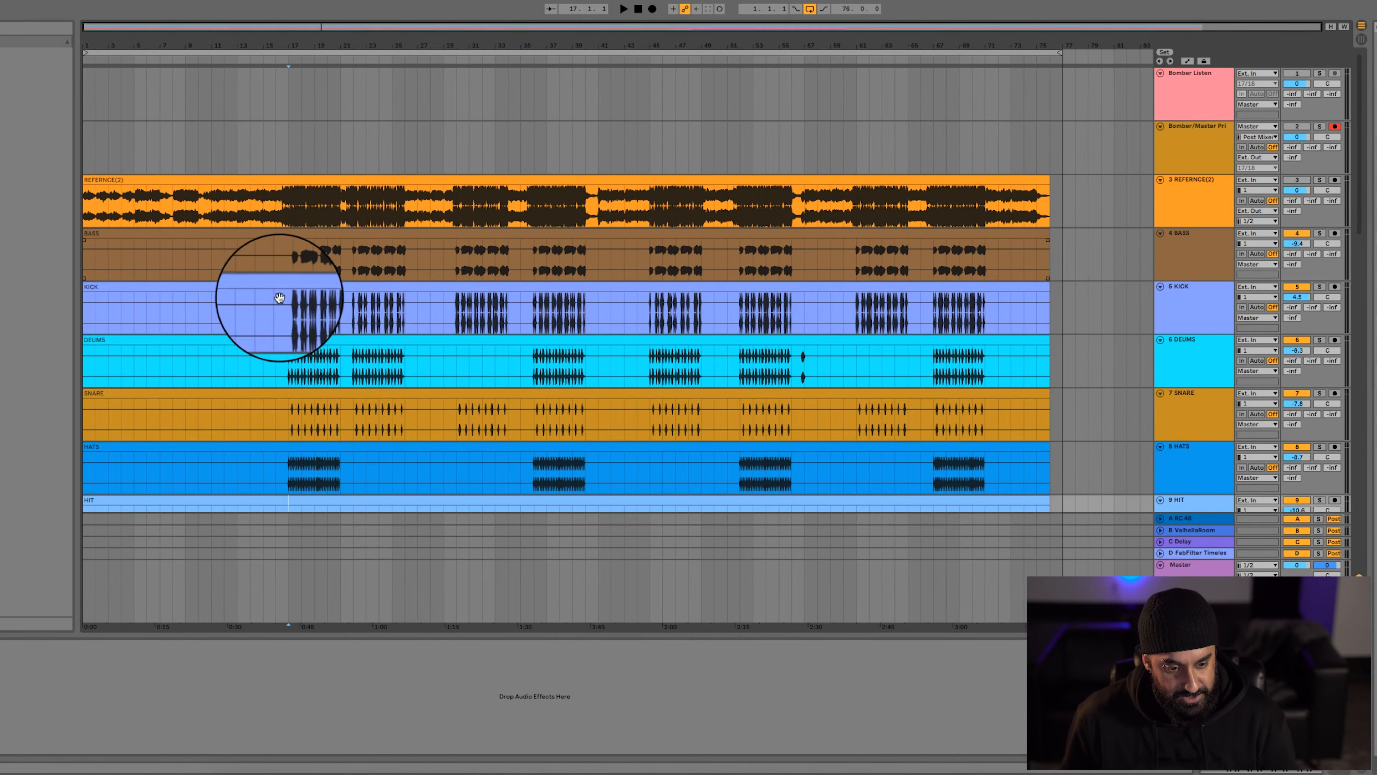
Examine the opening KICK and DEUMS passages by marking their first bars from bar 17
scroll(287, 289, "down", 2)
left_click(231, 270)
key("plus")
key("plus")
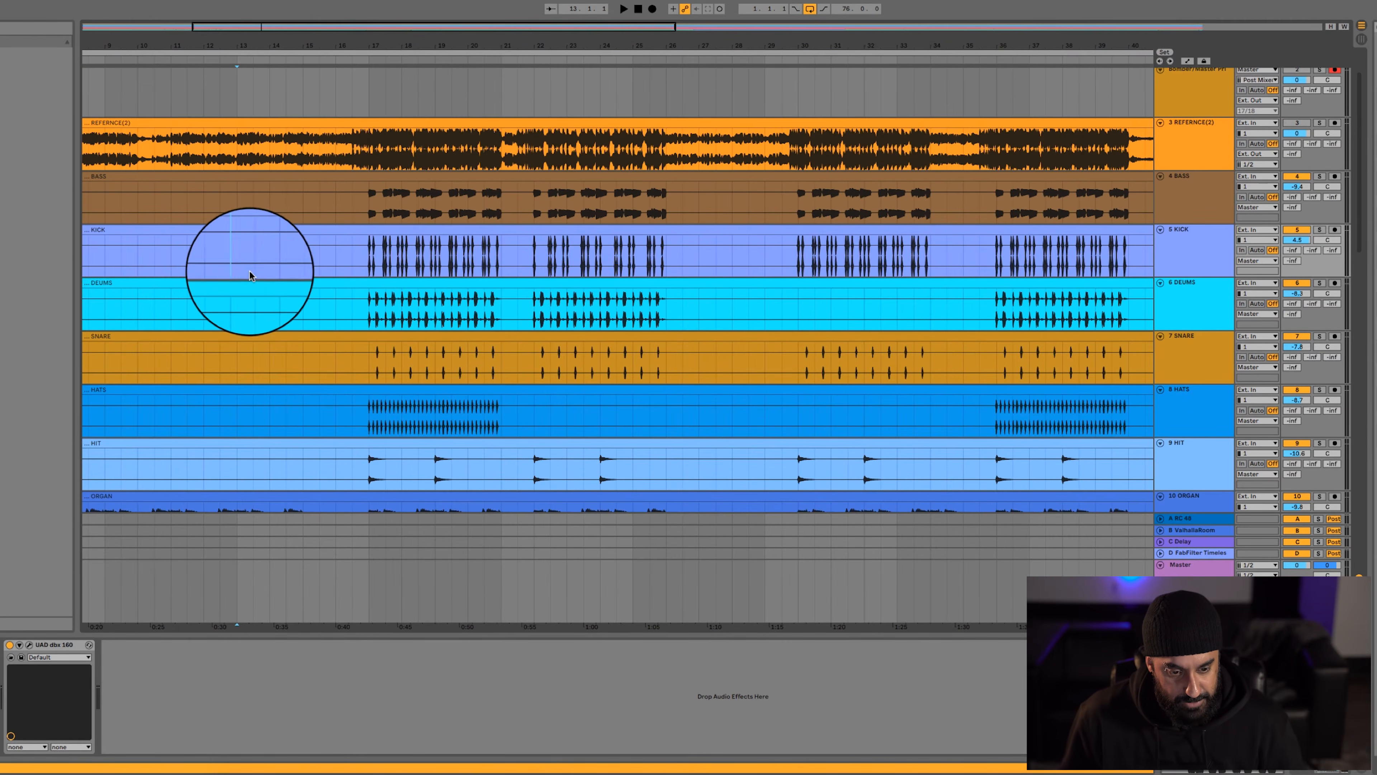
left_click_drag(371, 258, 429, 260)
left_click_drag(372, 310, 455, 305)
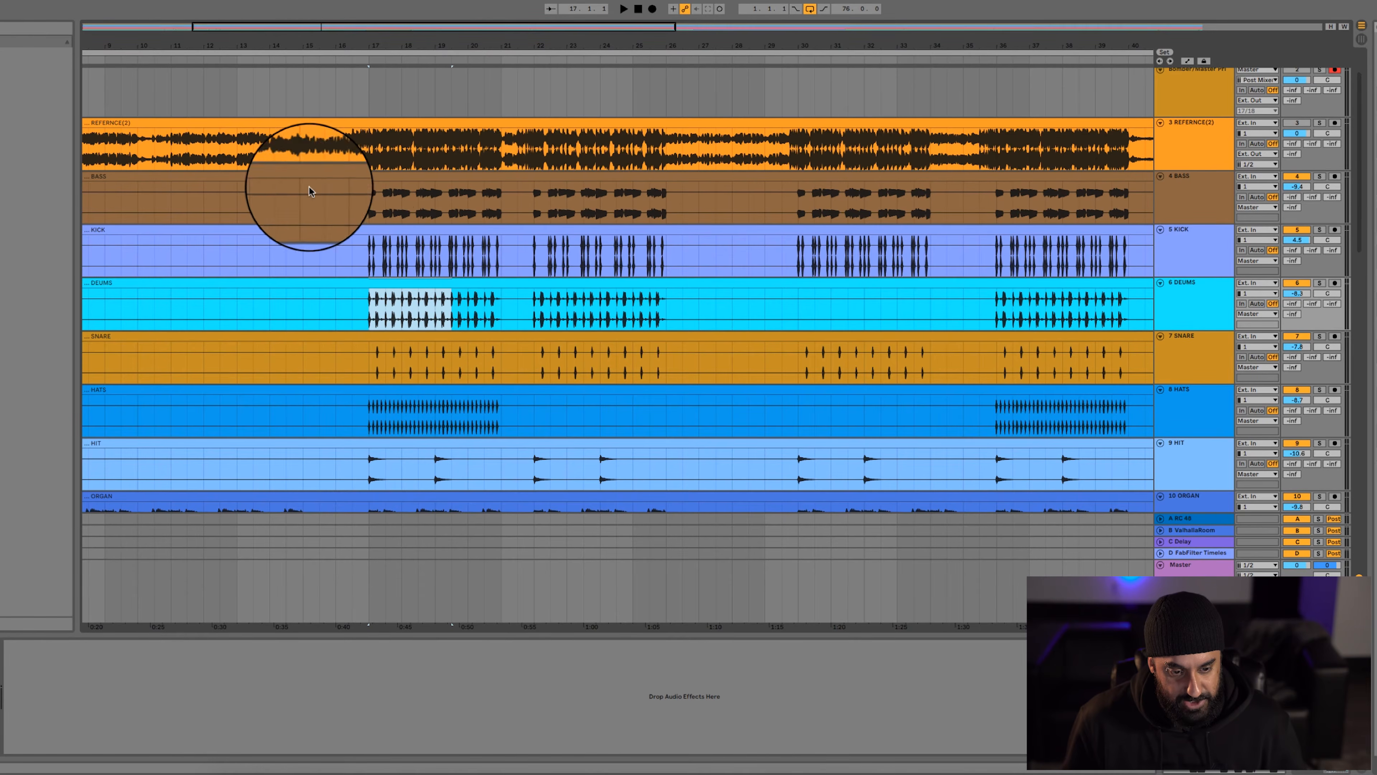
Solo the BASS track and play it from bar 17
left_click(341, 193)
scroll(340, 195, "up", 3)
left_click(421, 202)
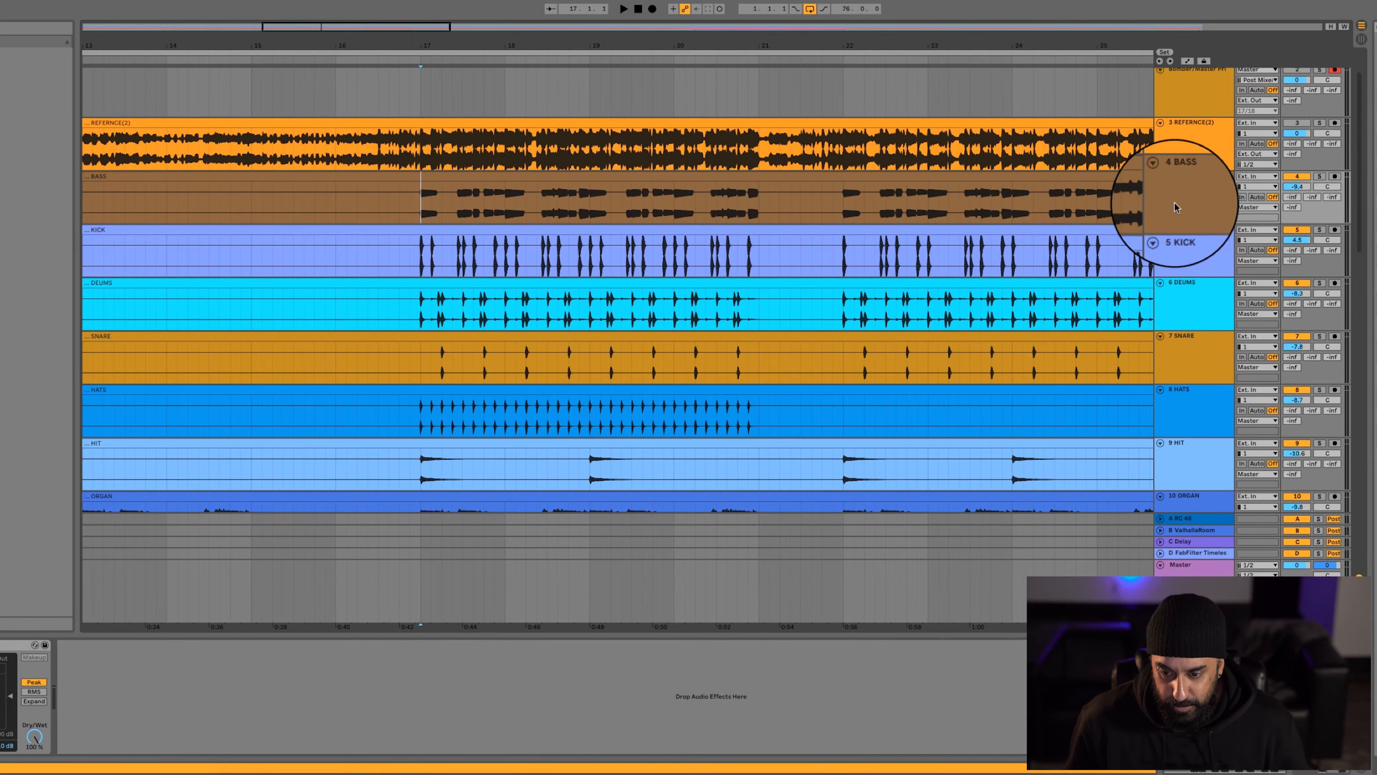
left_click(1320, 176)
key("space")
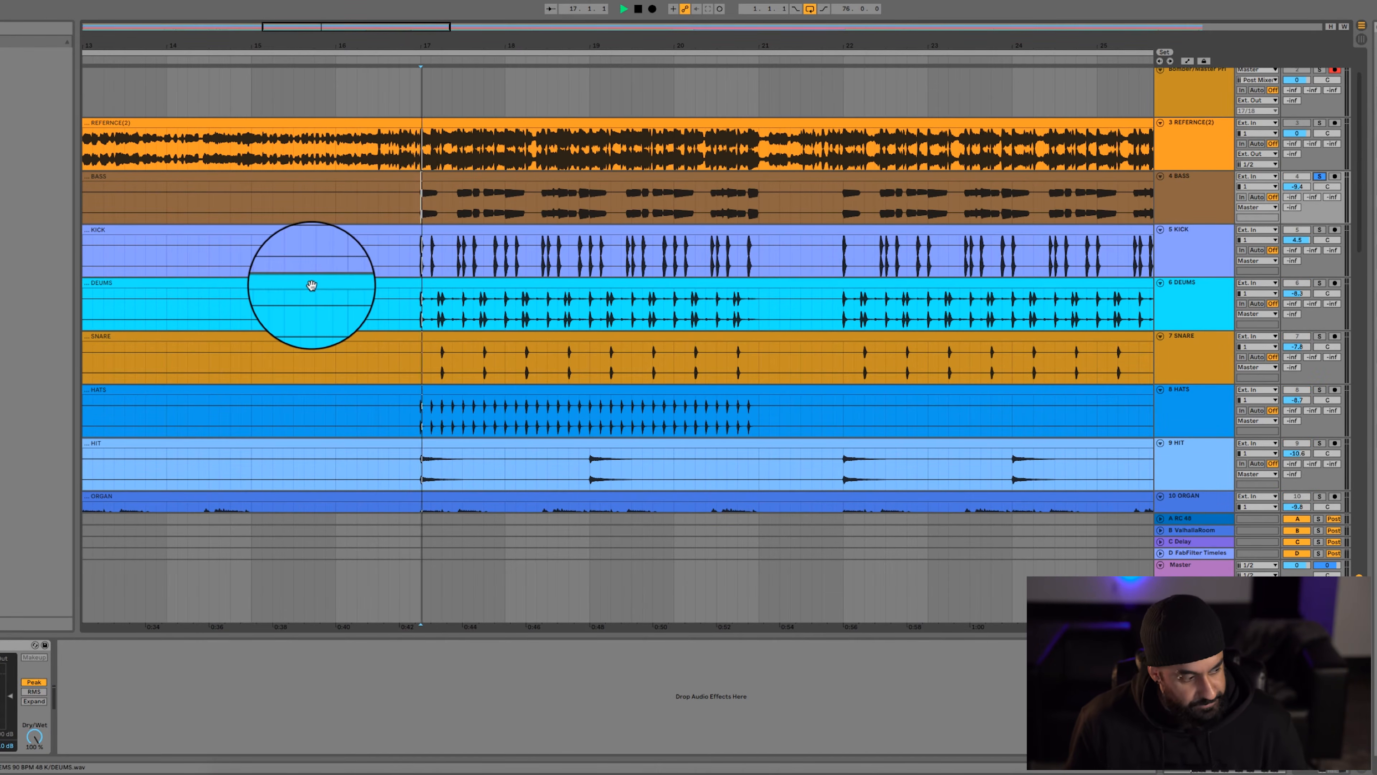
Group the BASS track's UAD Little Labs VOG and Compressor into one rack and play the bass with the rack bypassed
key("super+alt+b")
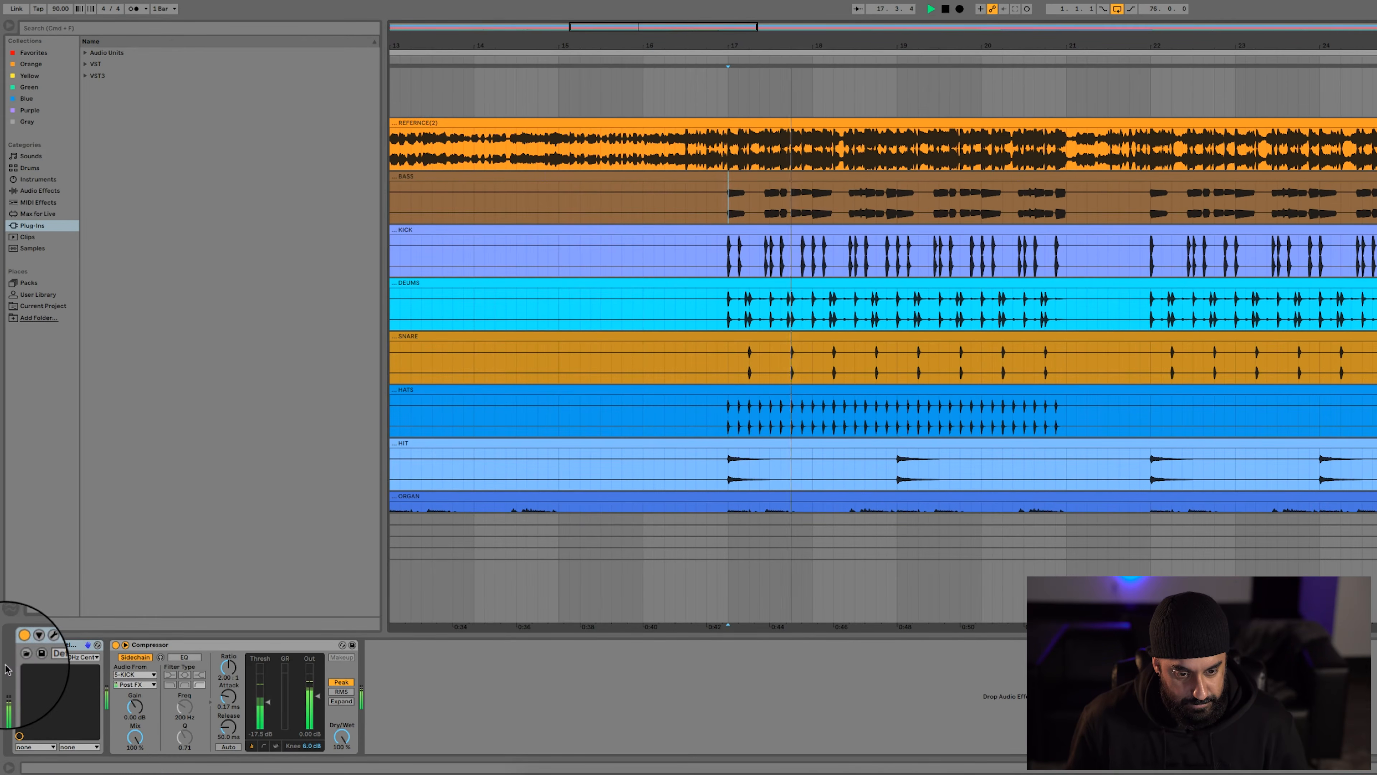
left_click(61, 646)
key("super+a")
key("super+g")
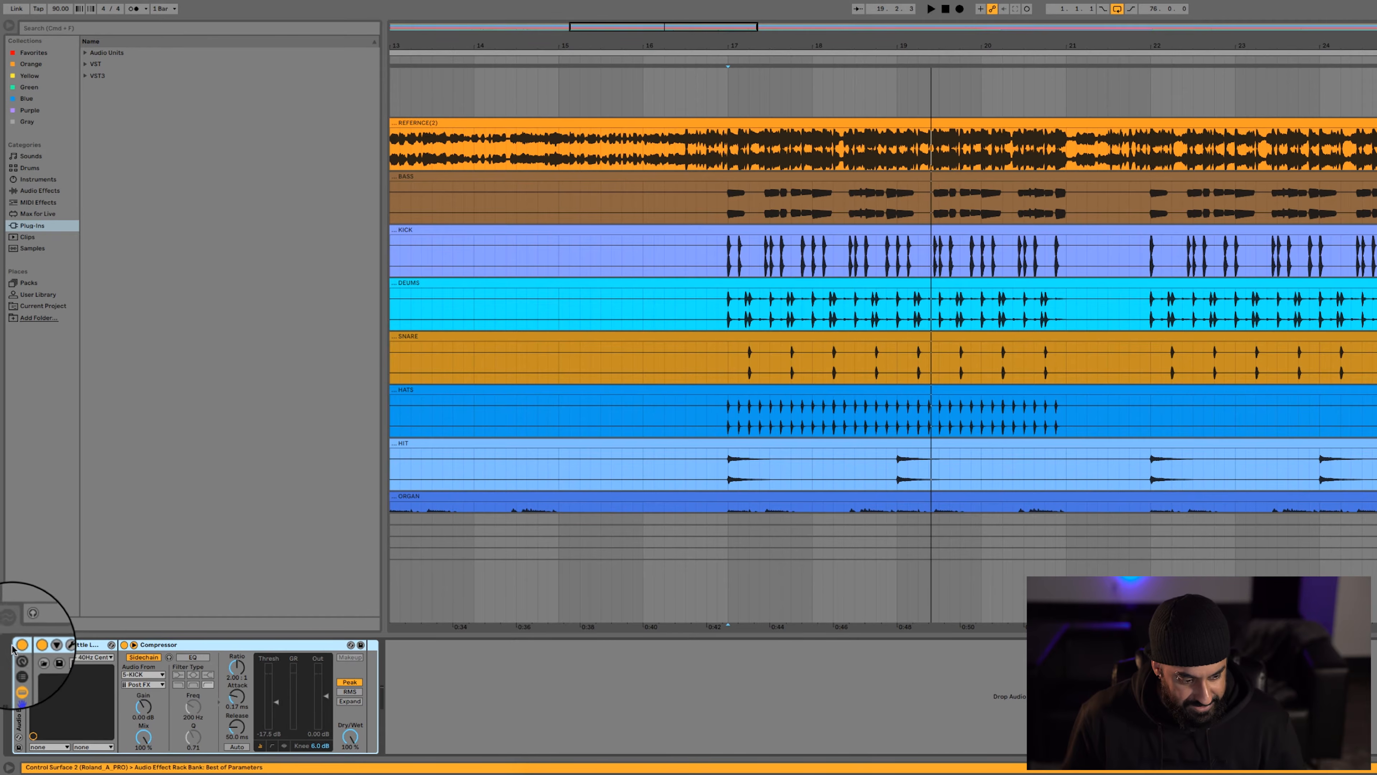
left_click(19, 646)
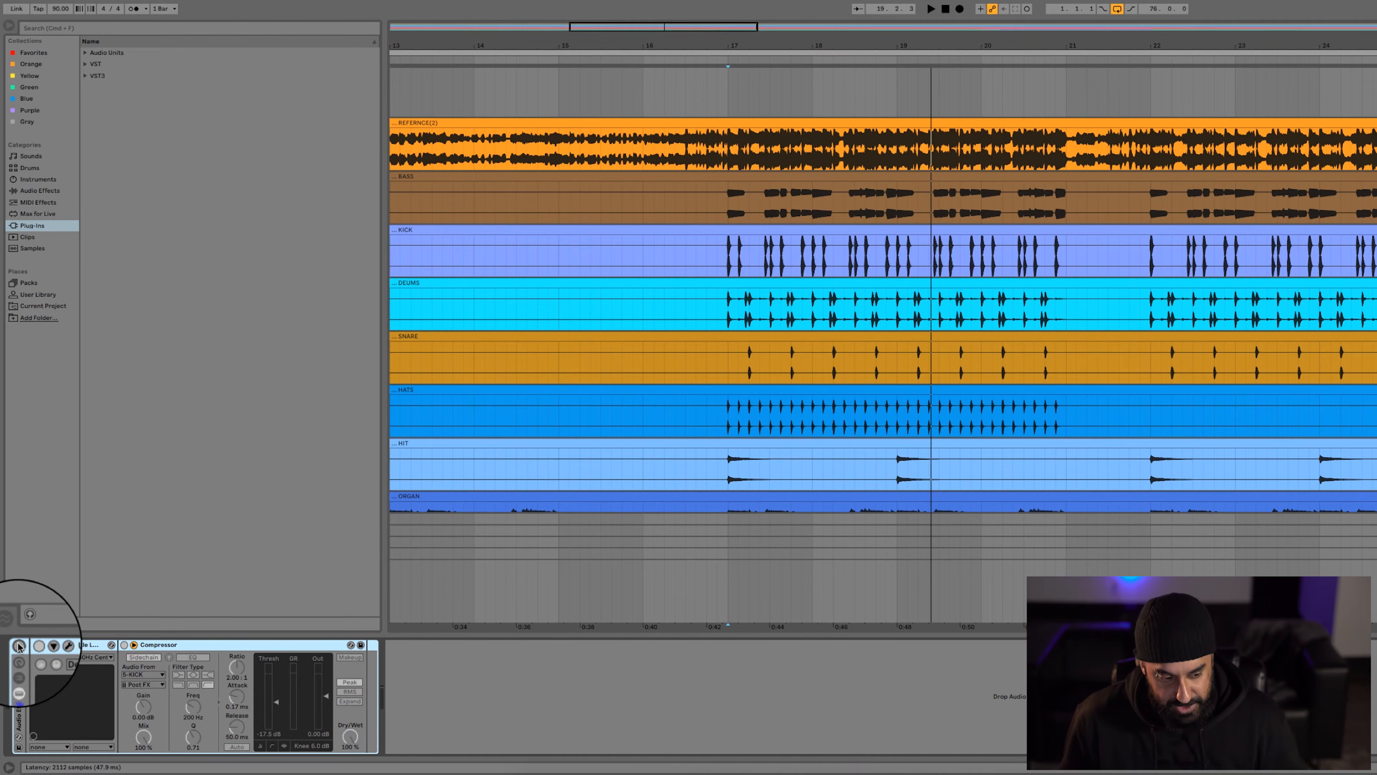
key("space")
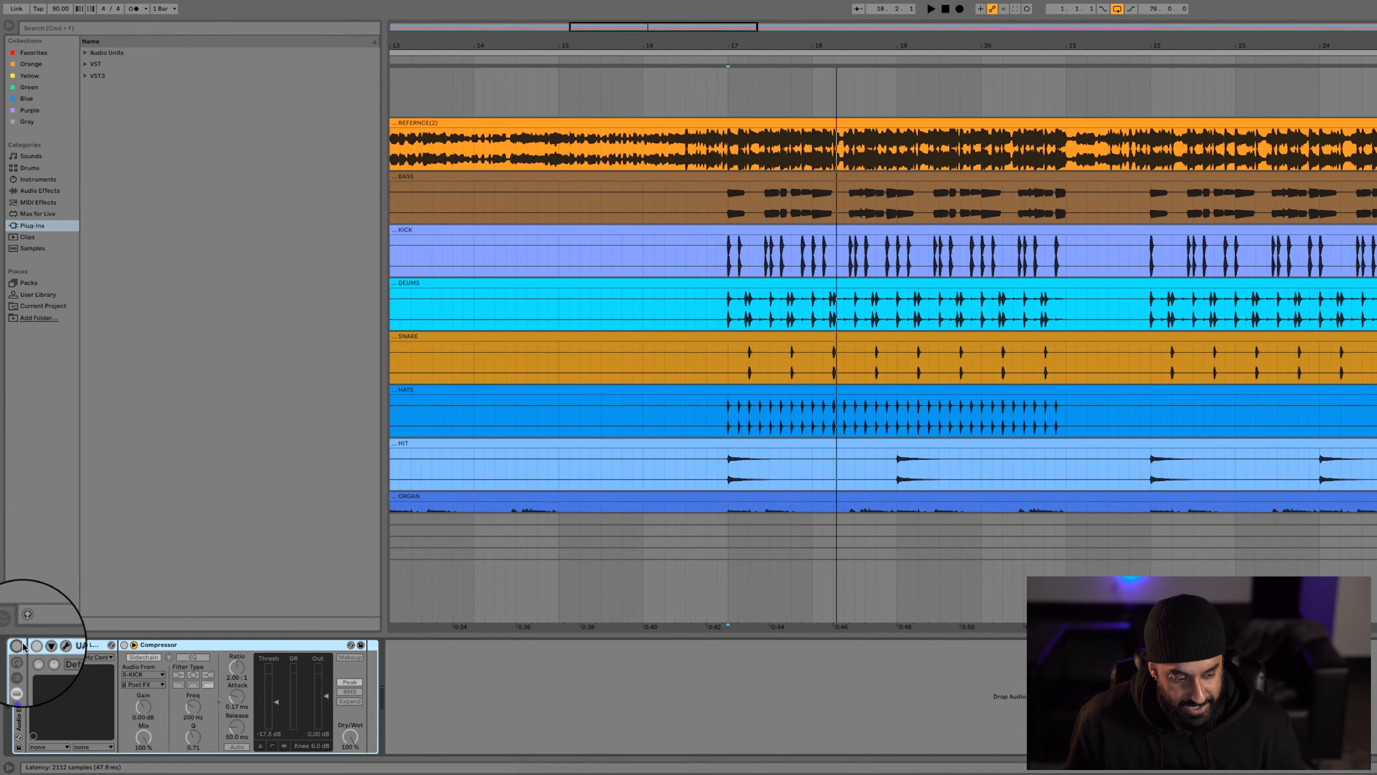
Show the Little Labs VOG plug-in interface and play the bass from bar 17 with its effect rack reactivated
left_click(55, 646)
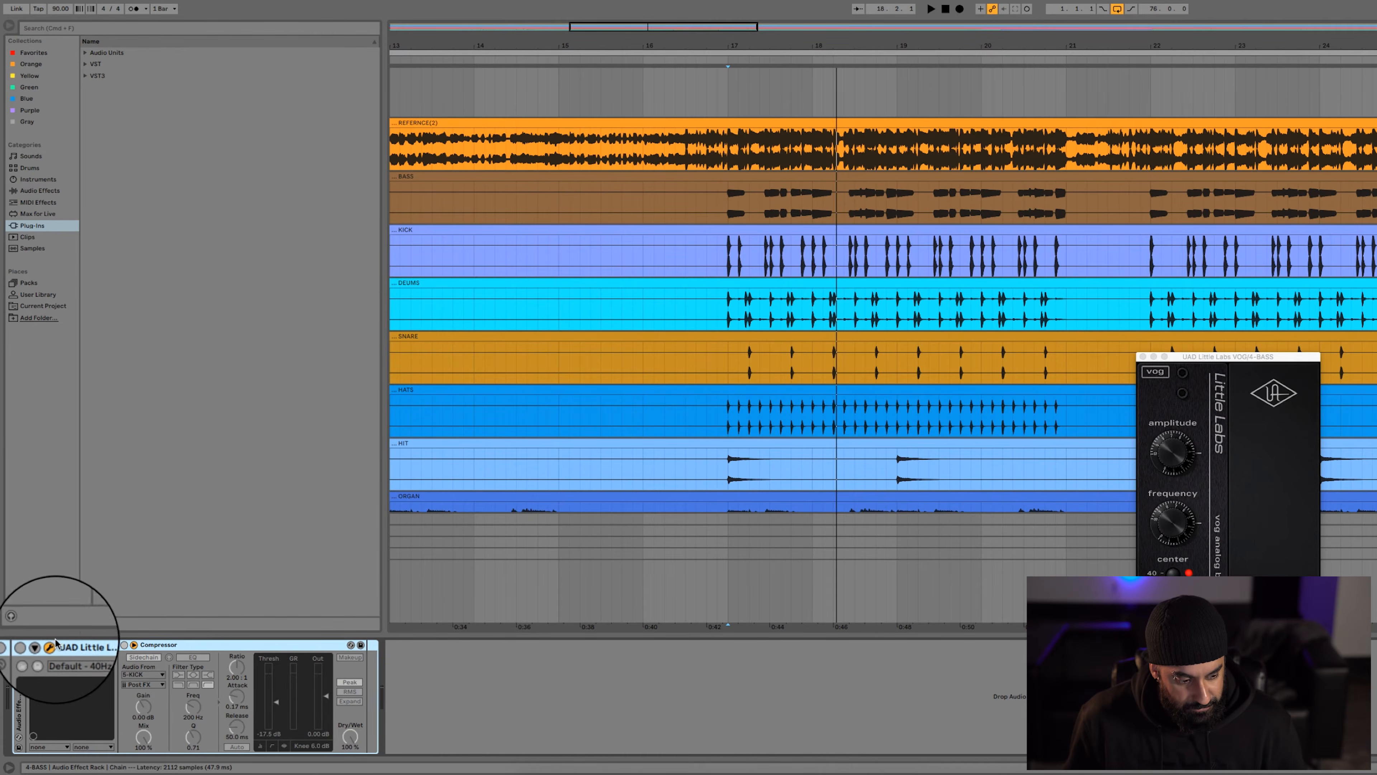
left_click(18, 645)
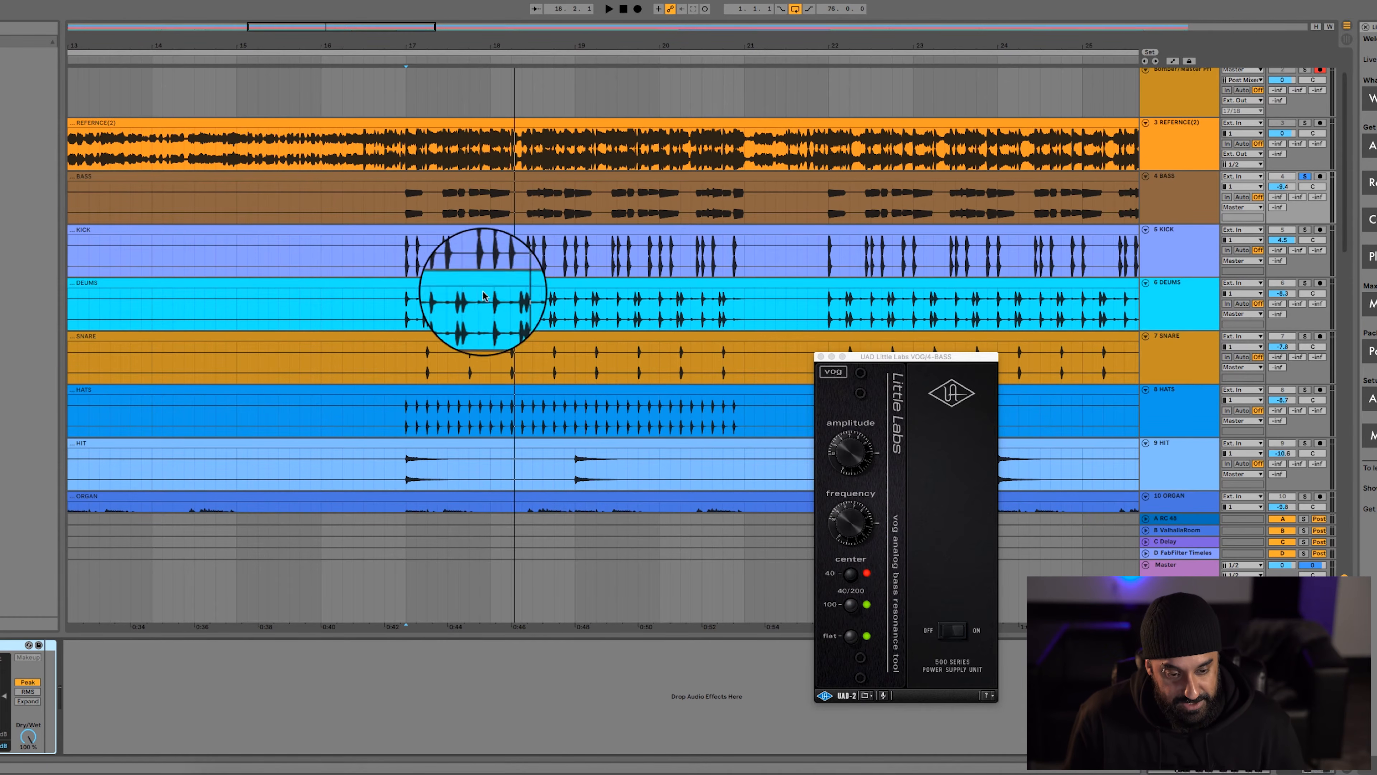
left_click(407, 208)
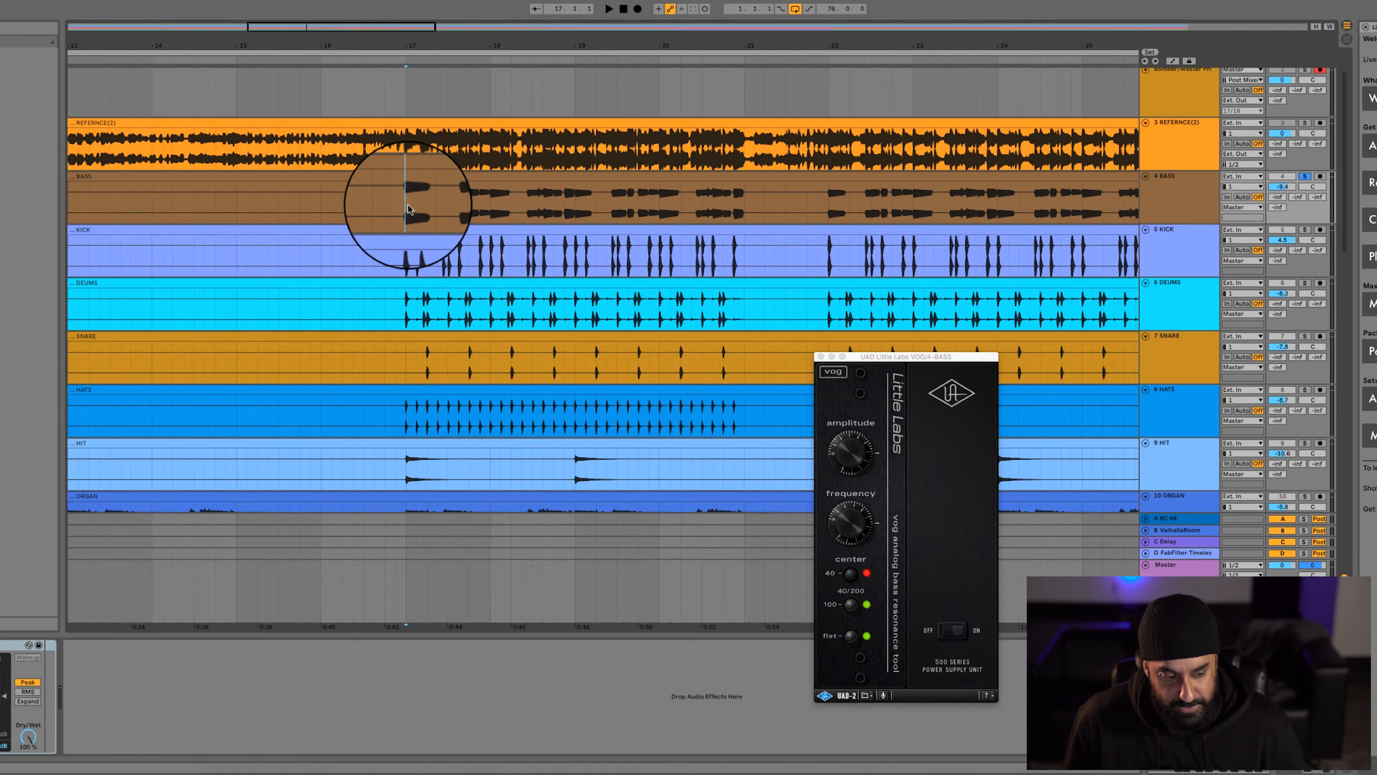
key("space")
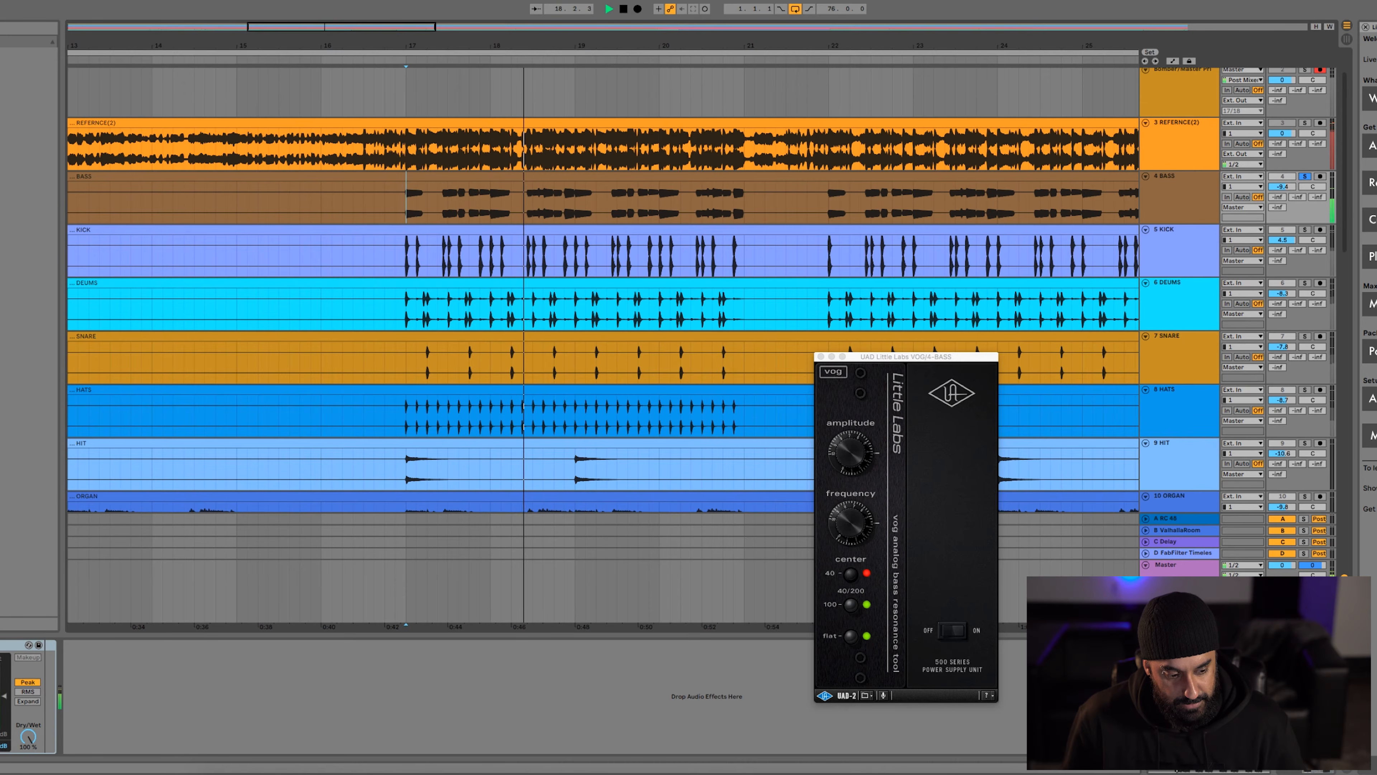
key("space")
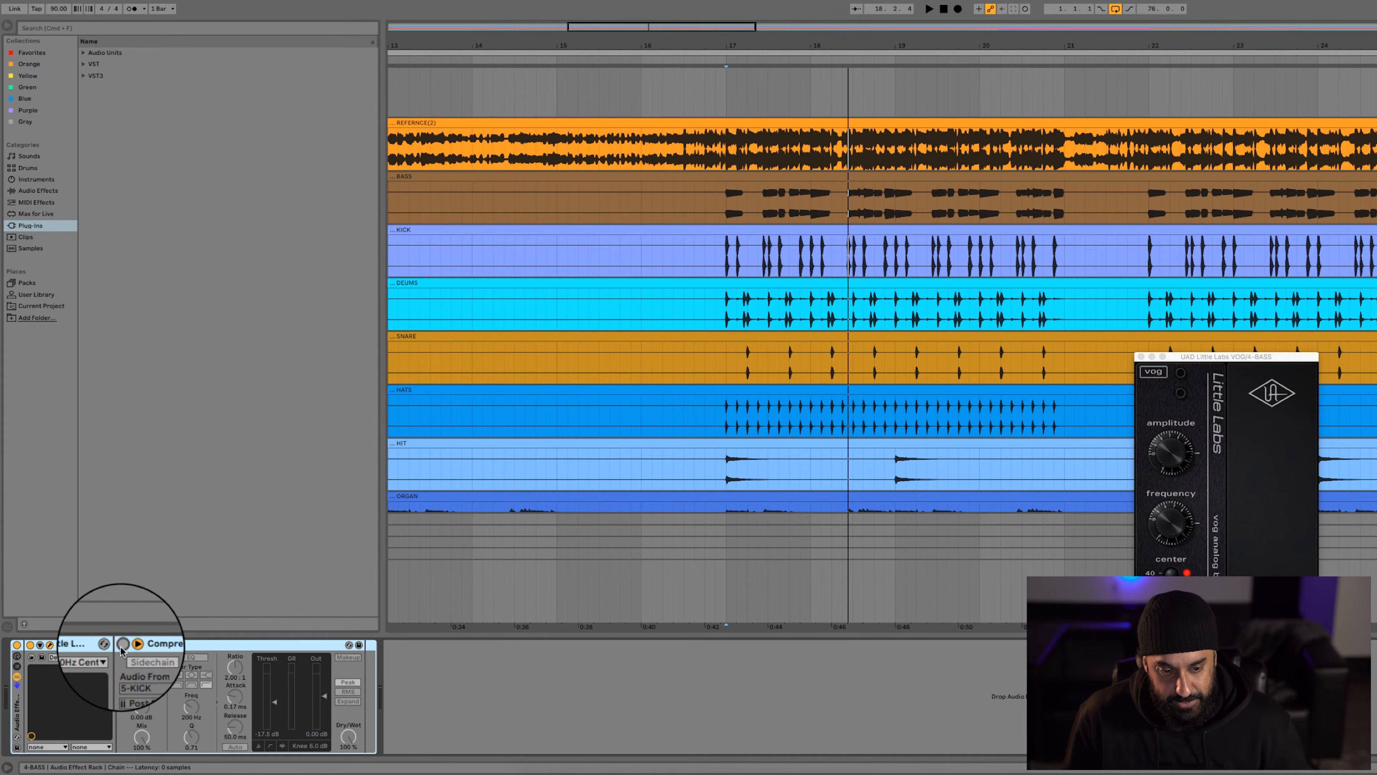
Compare the bass with the Compressor bypassed and with it reactivated, playing from bar 17
key("space")
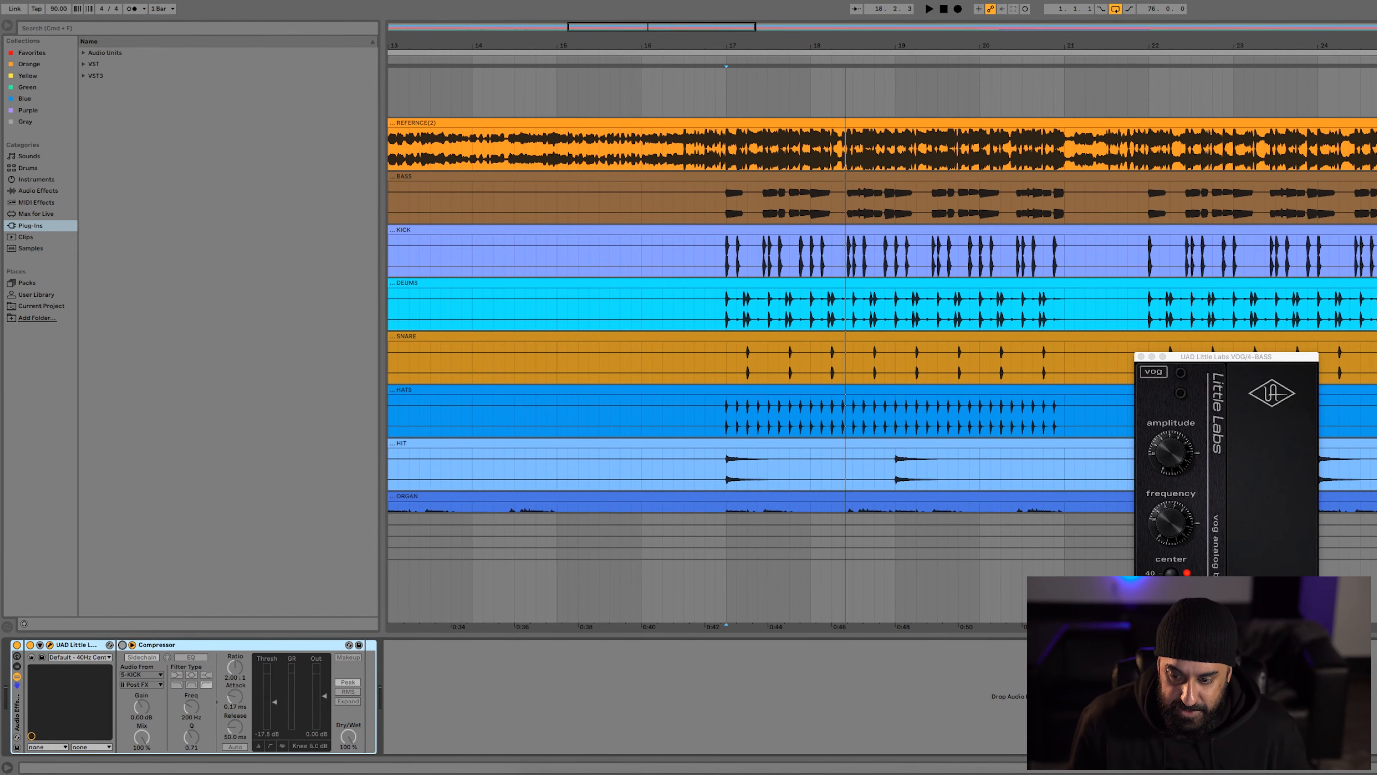
key("space")
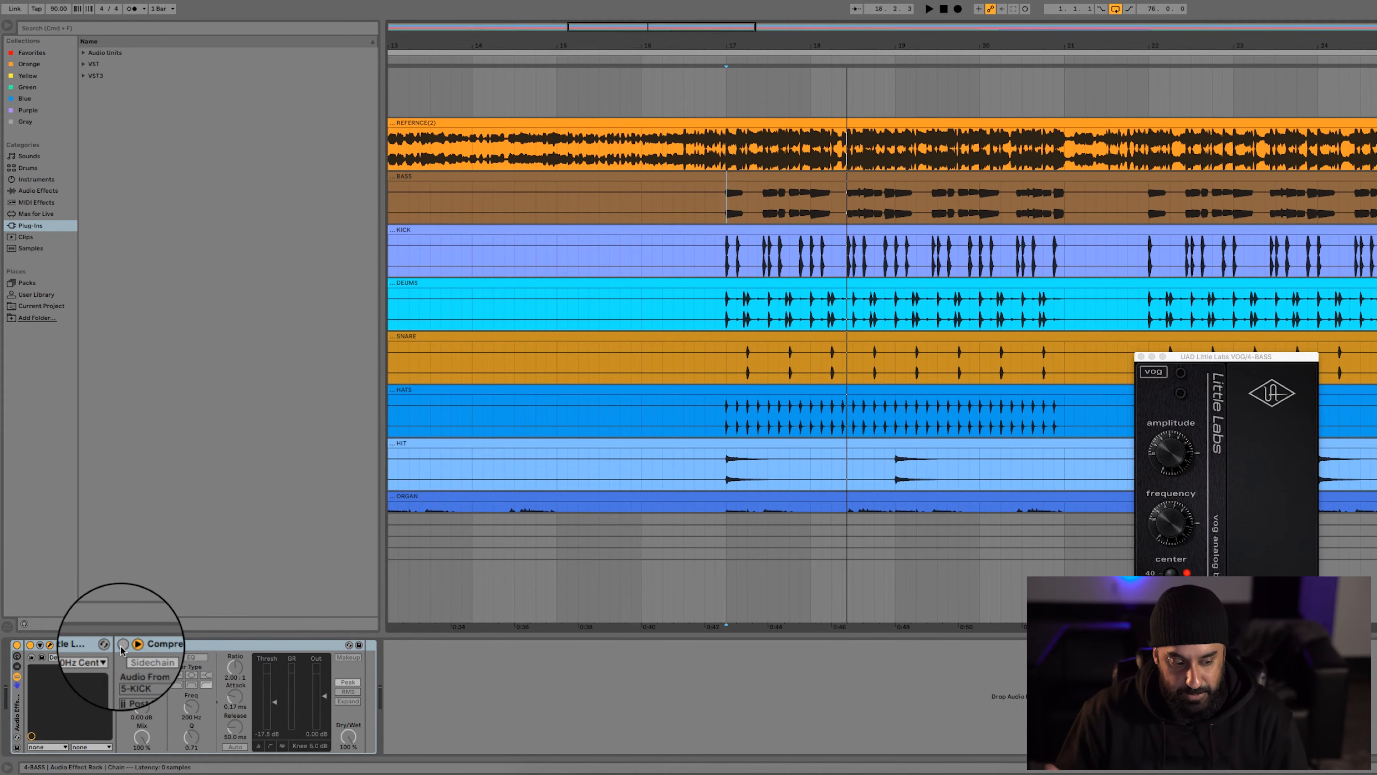
left_click(122, 645)
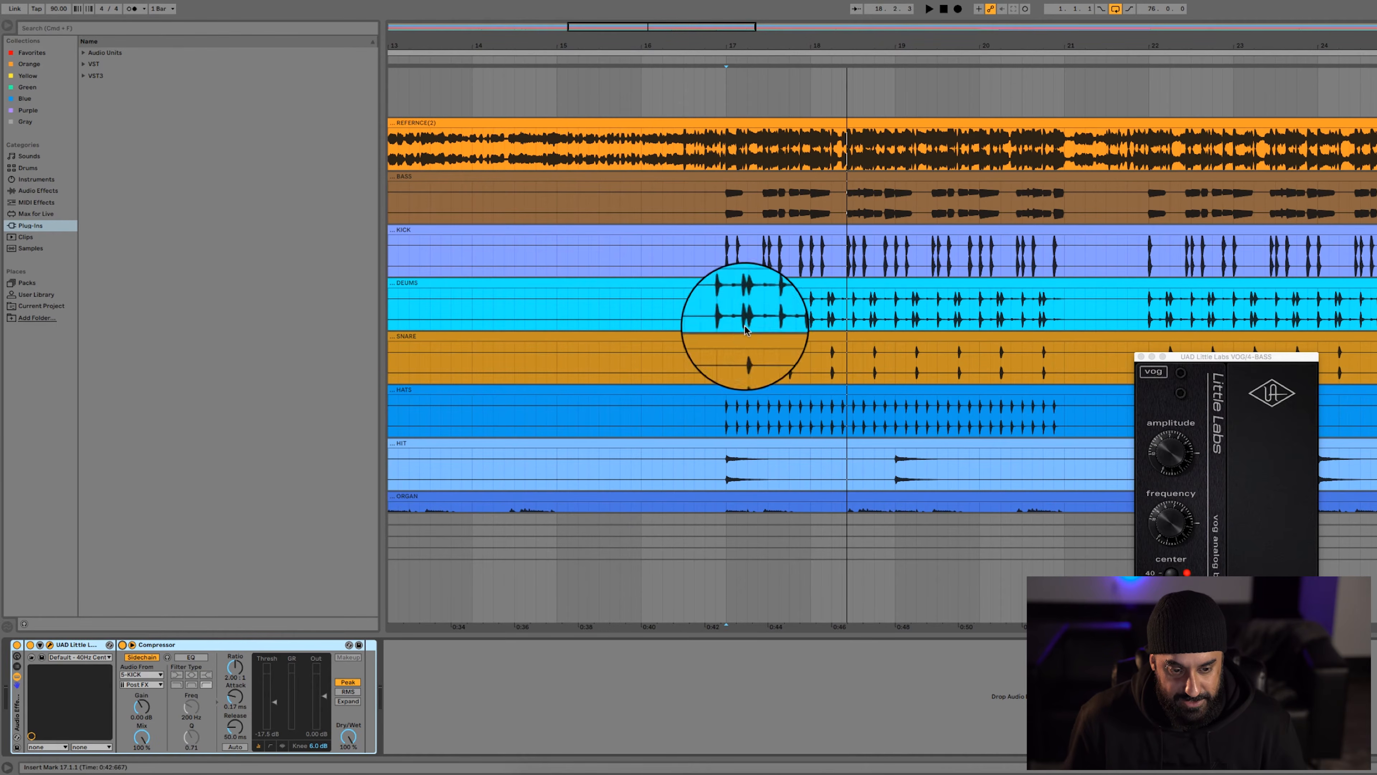
left_click(729, 208)
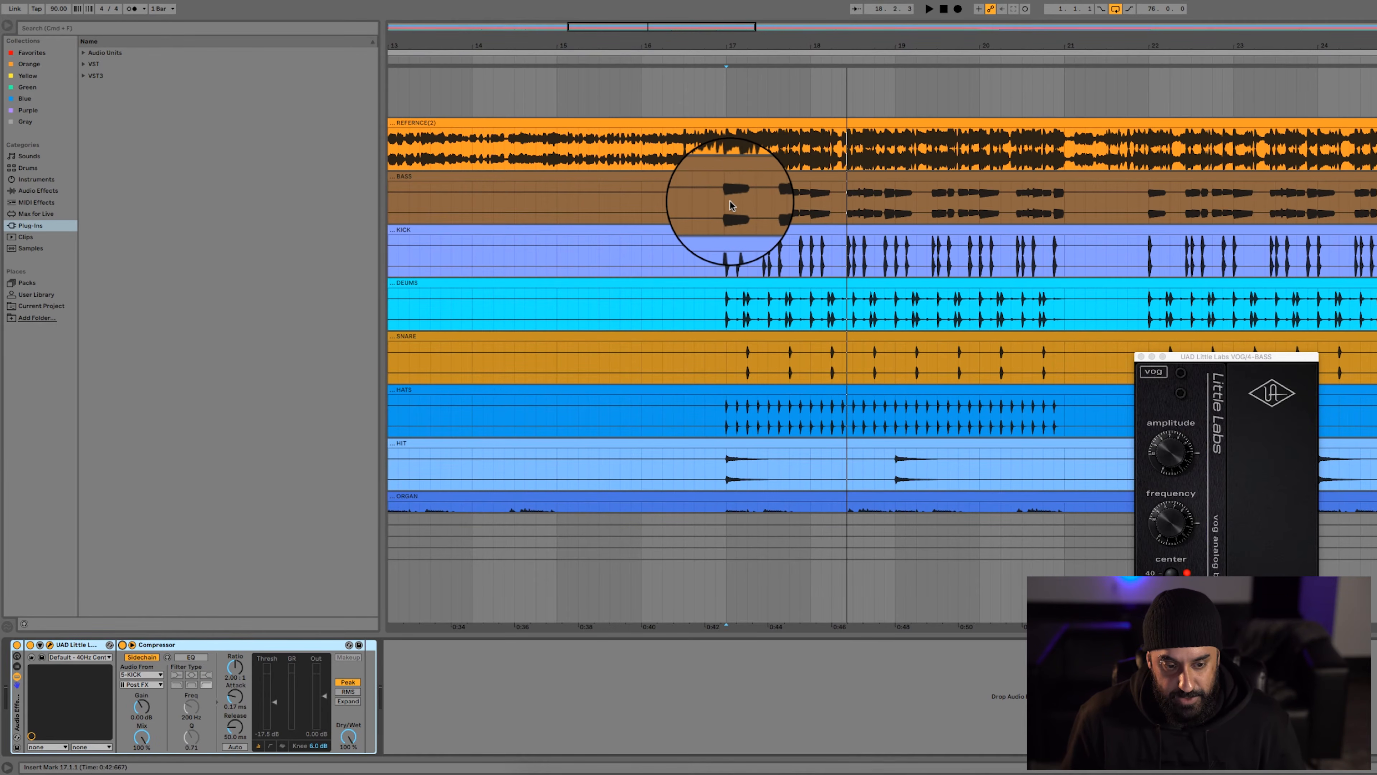
key("space")
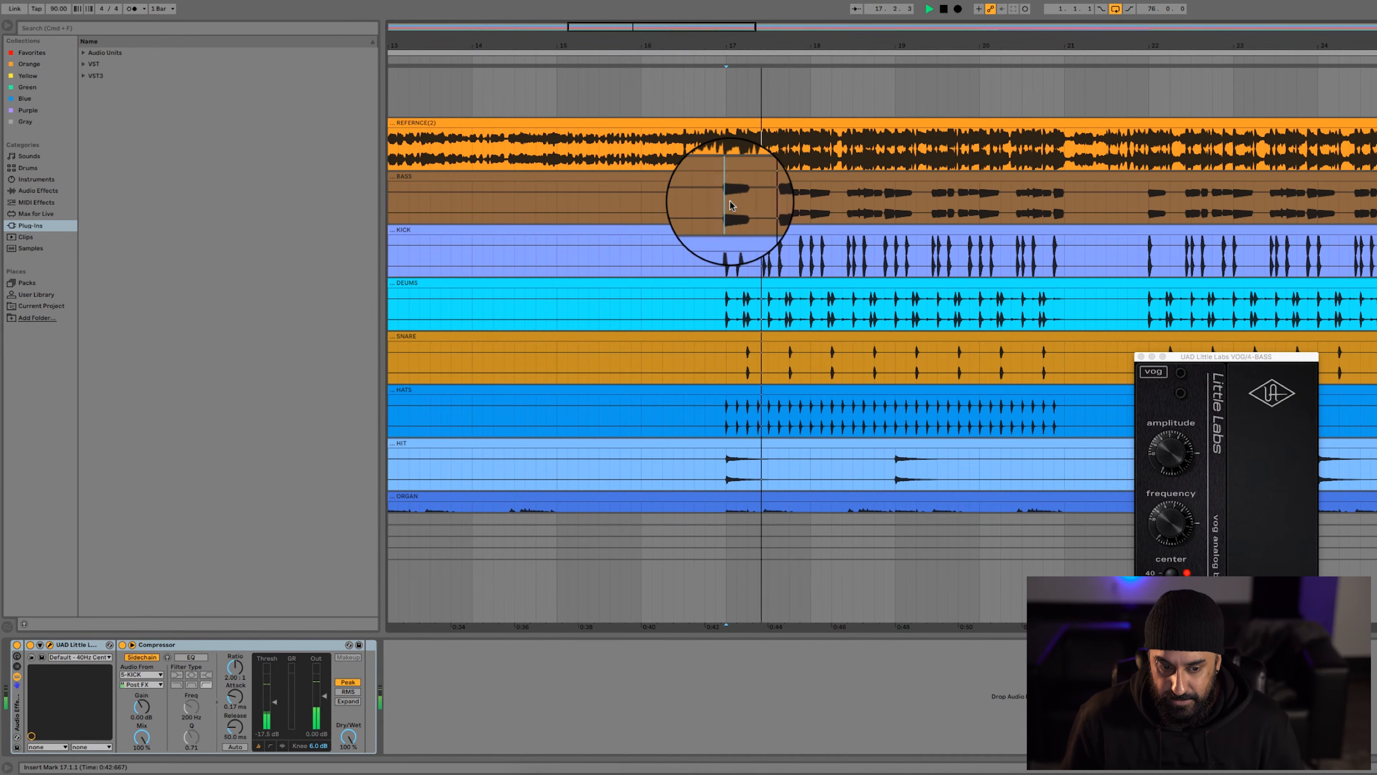
Replay the passage from bar 17 with the BASS devices shown to examine the Compressor's kick-triggered gain reduction
left_click(716, 261)
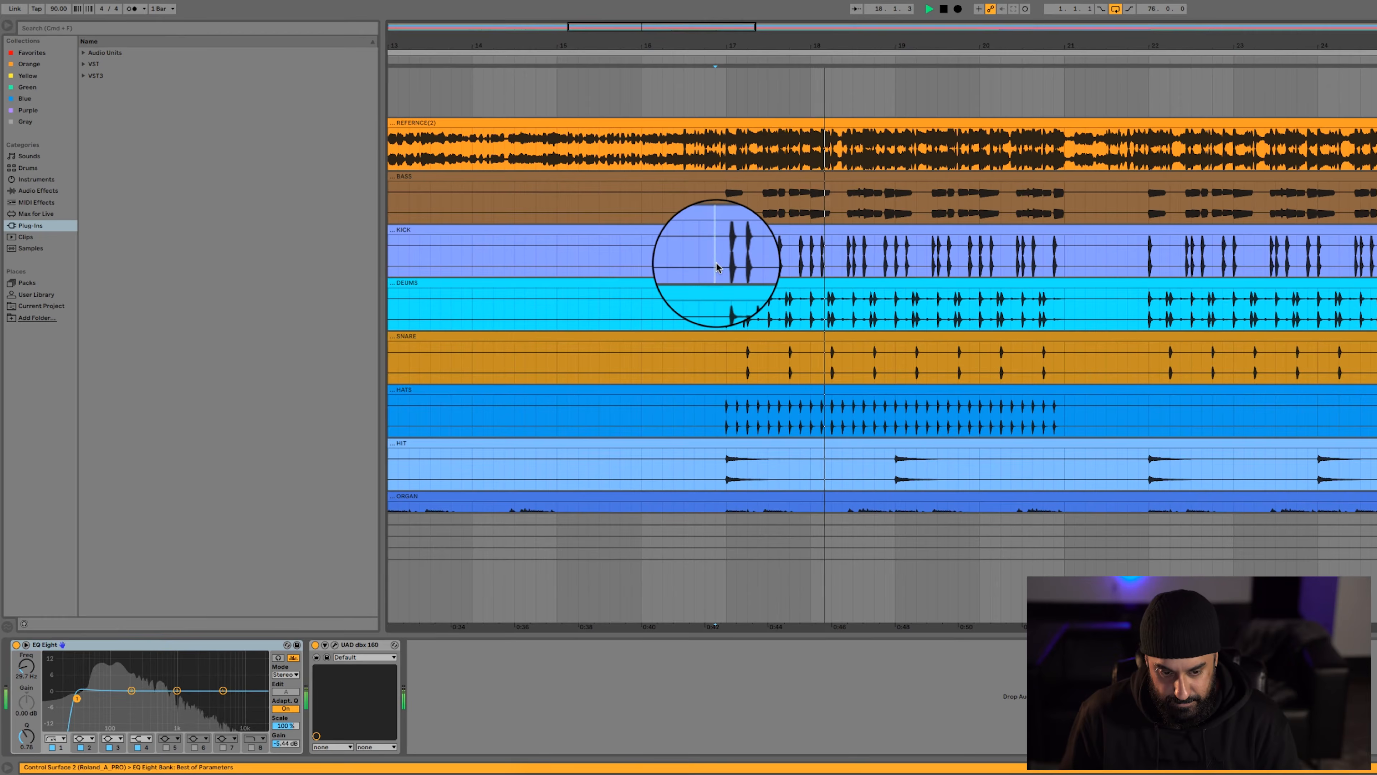
scroll(716, 262, "up", 3)
scroll(718, 266, "down", 3)
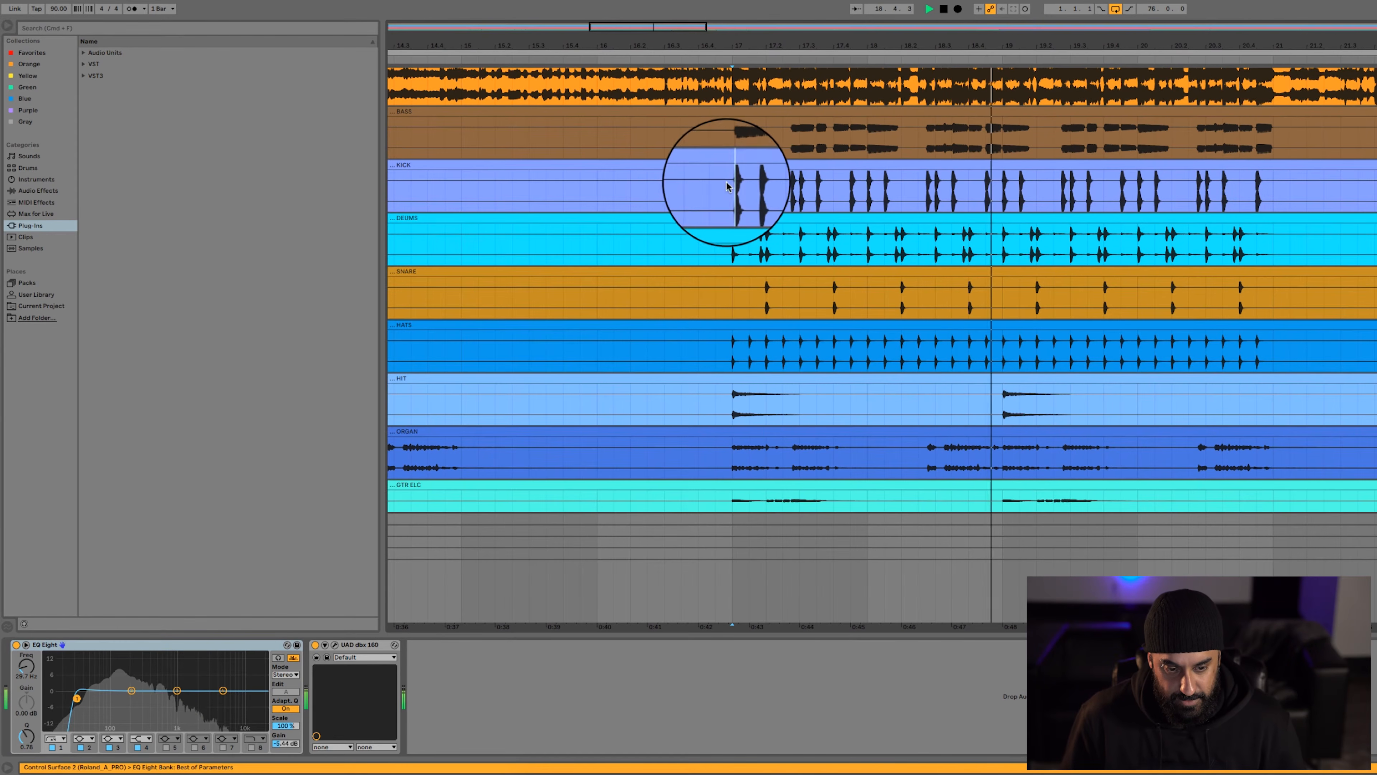
left_click(727, 133)
key("space")
key("space")
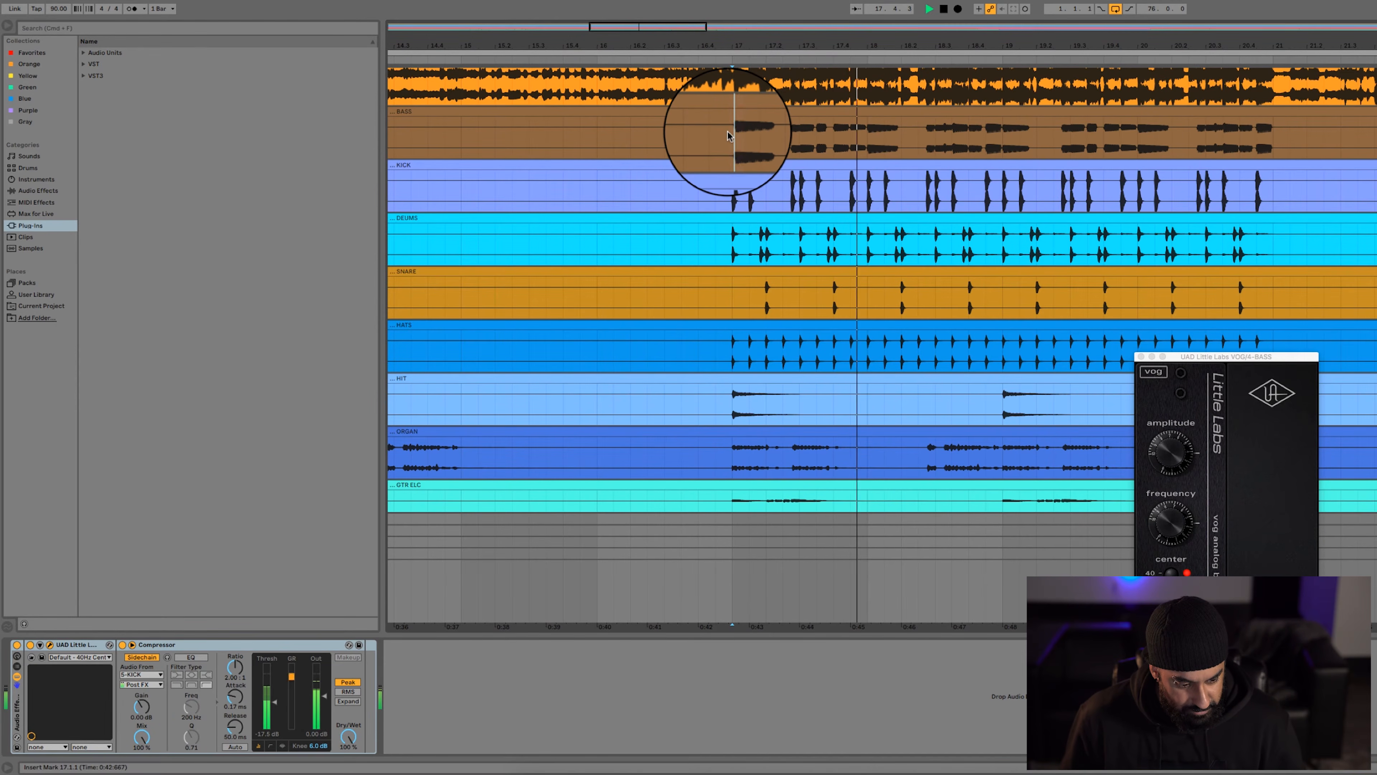
key("space")
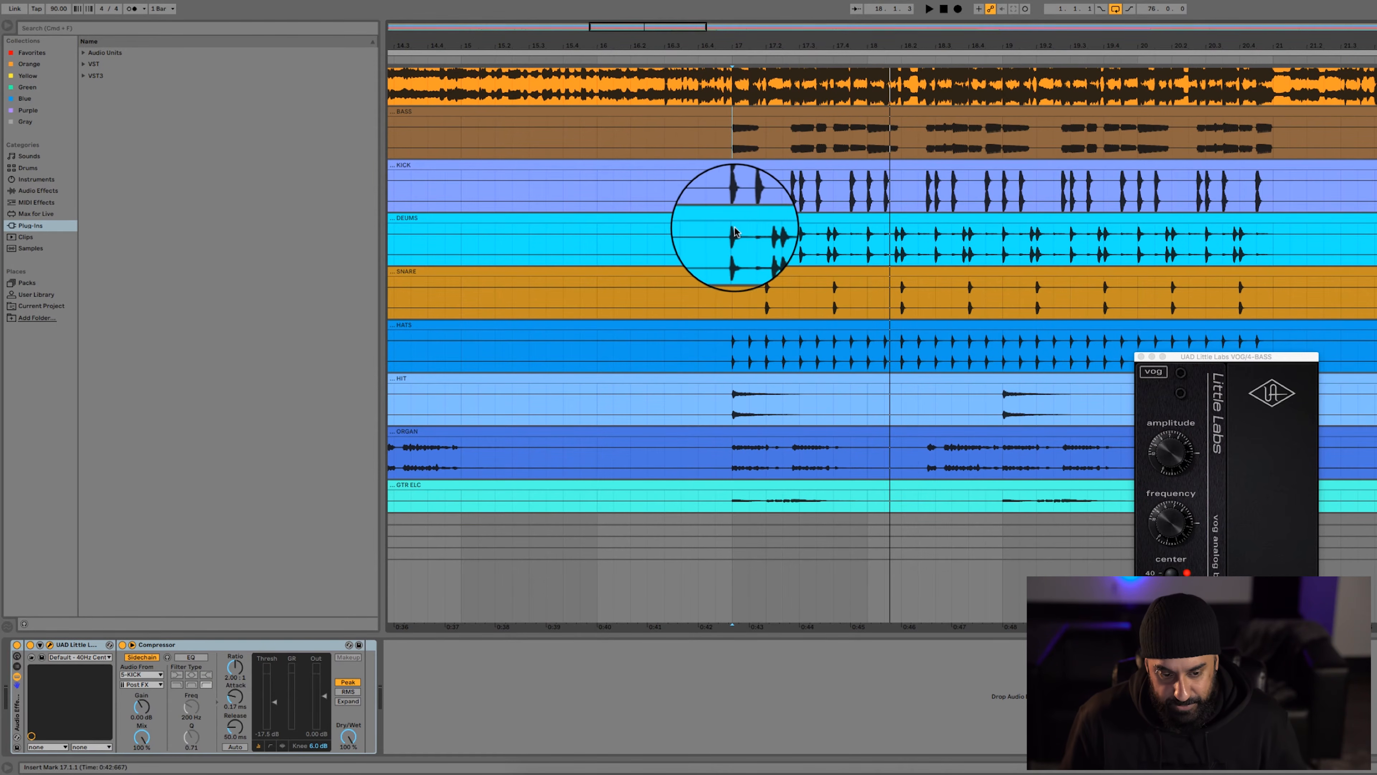
Group the KICK track's EQ Eight and UAD dbx 160 into one rack and play the kick with the rack bypassed
scroll(741, 247, "up", 2)
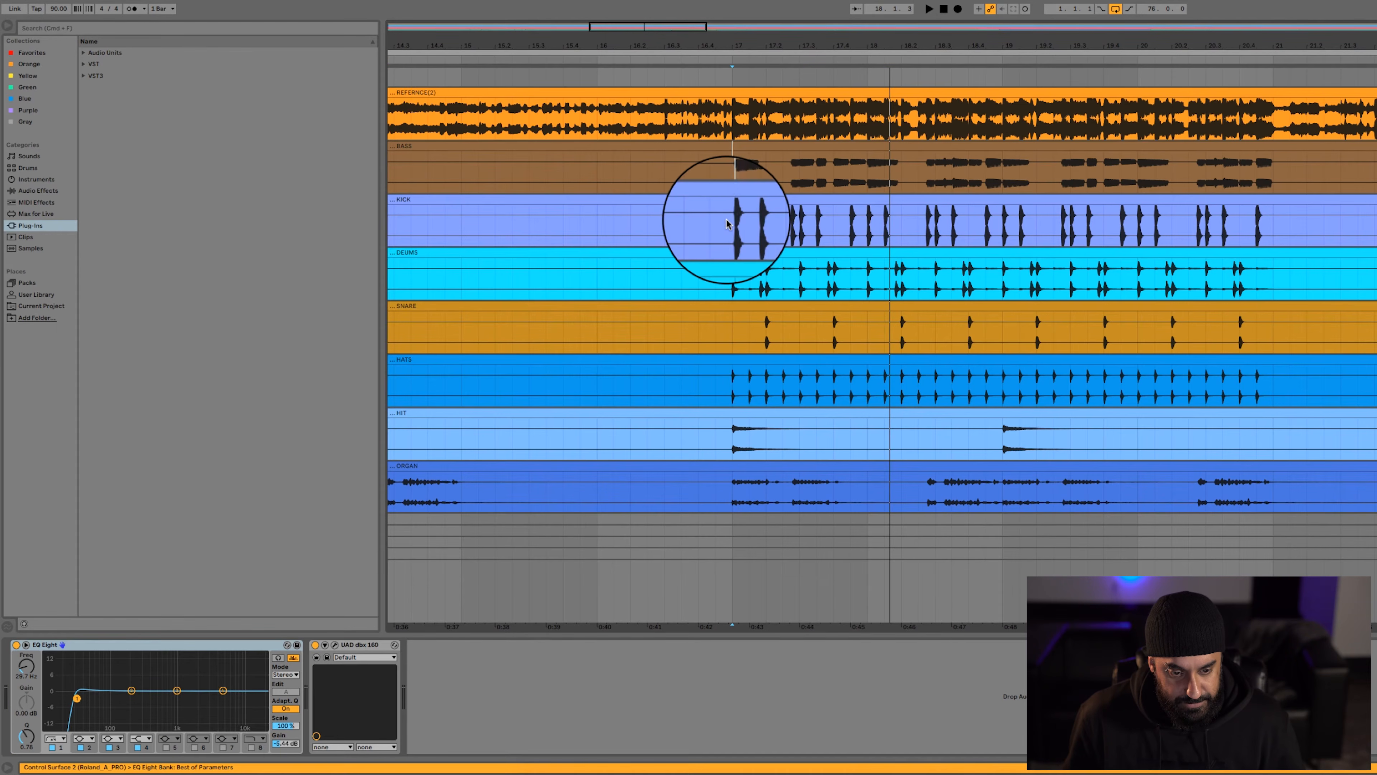
key("space")
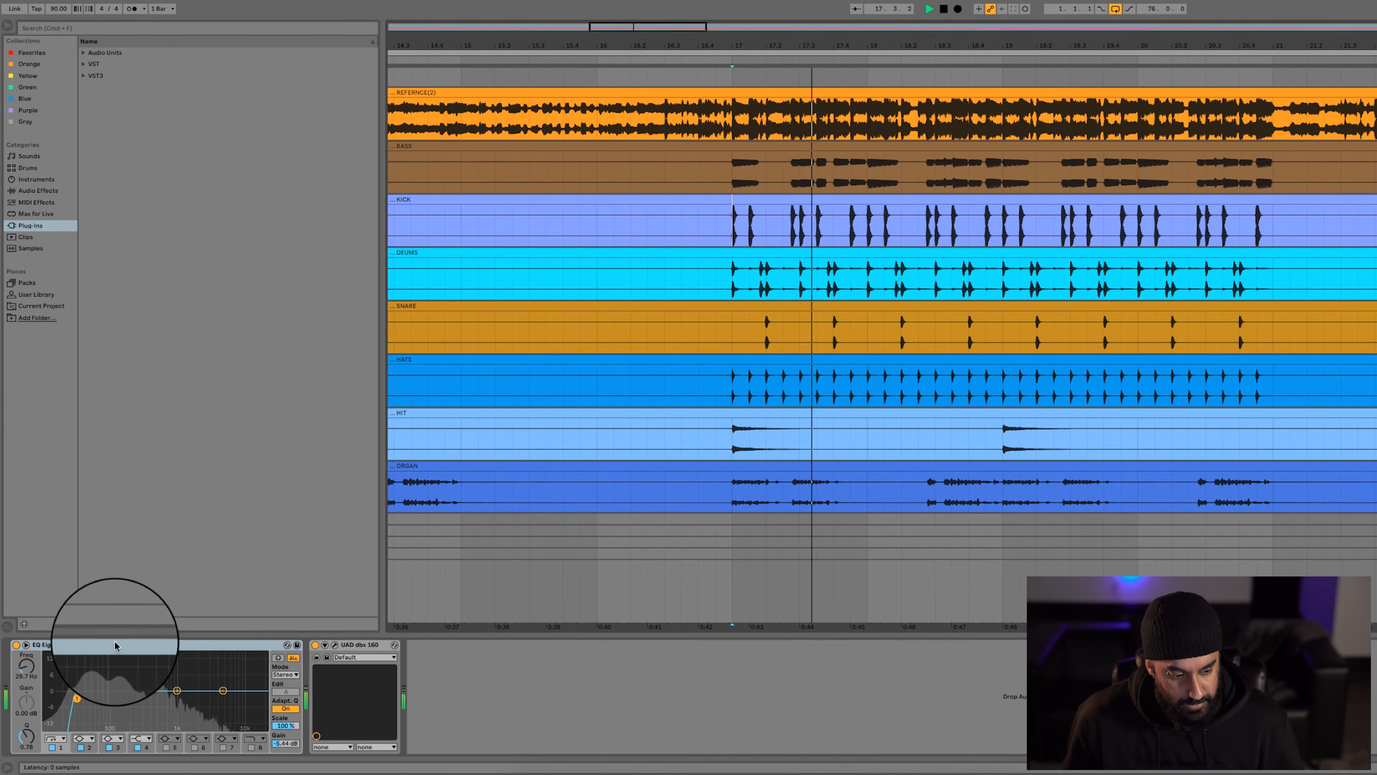
left_click(115, 645)
key("space")
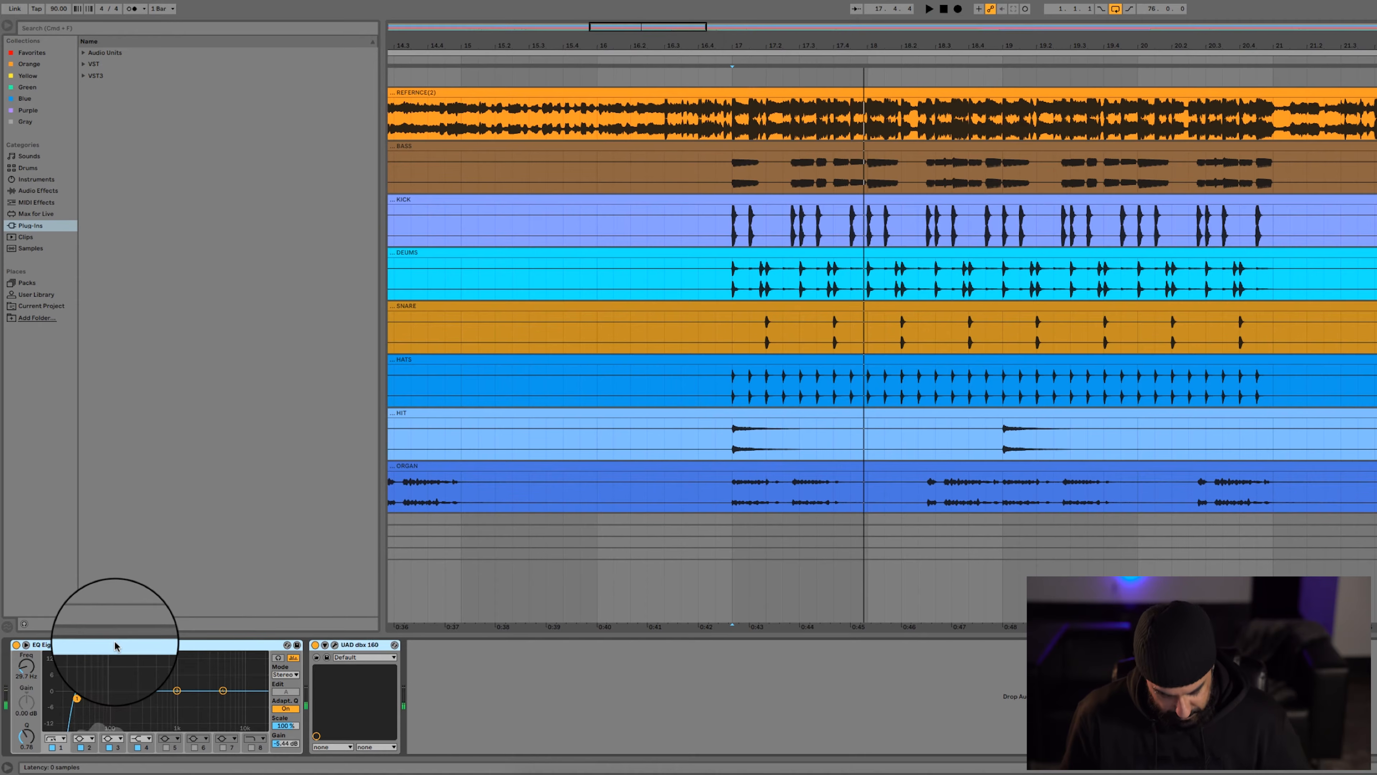
key("super+g")
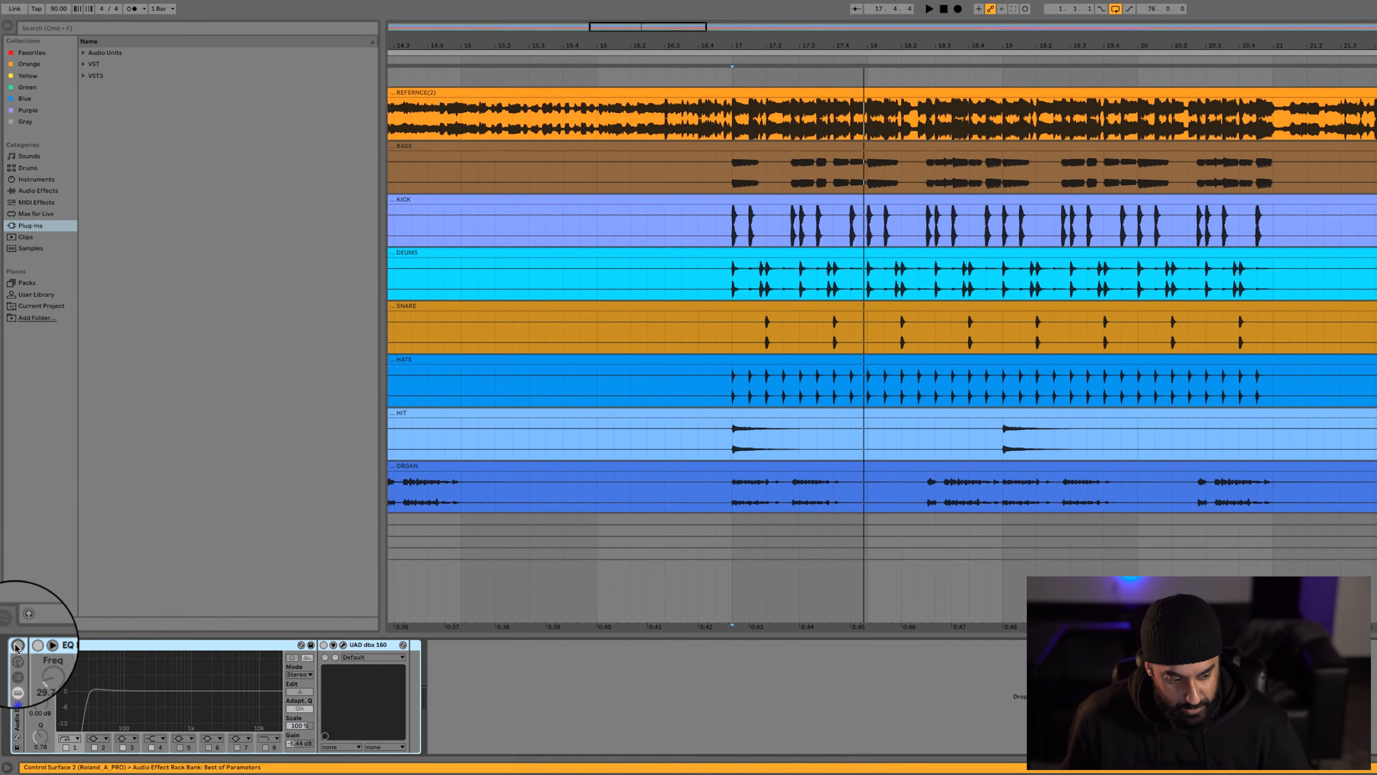
key("space")
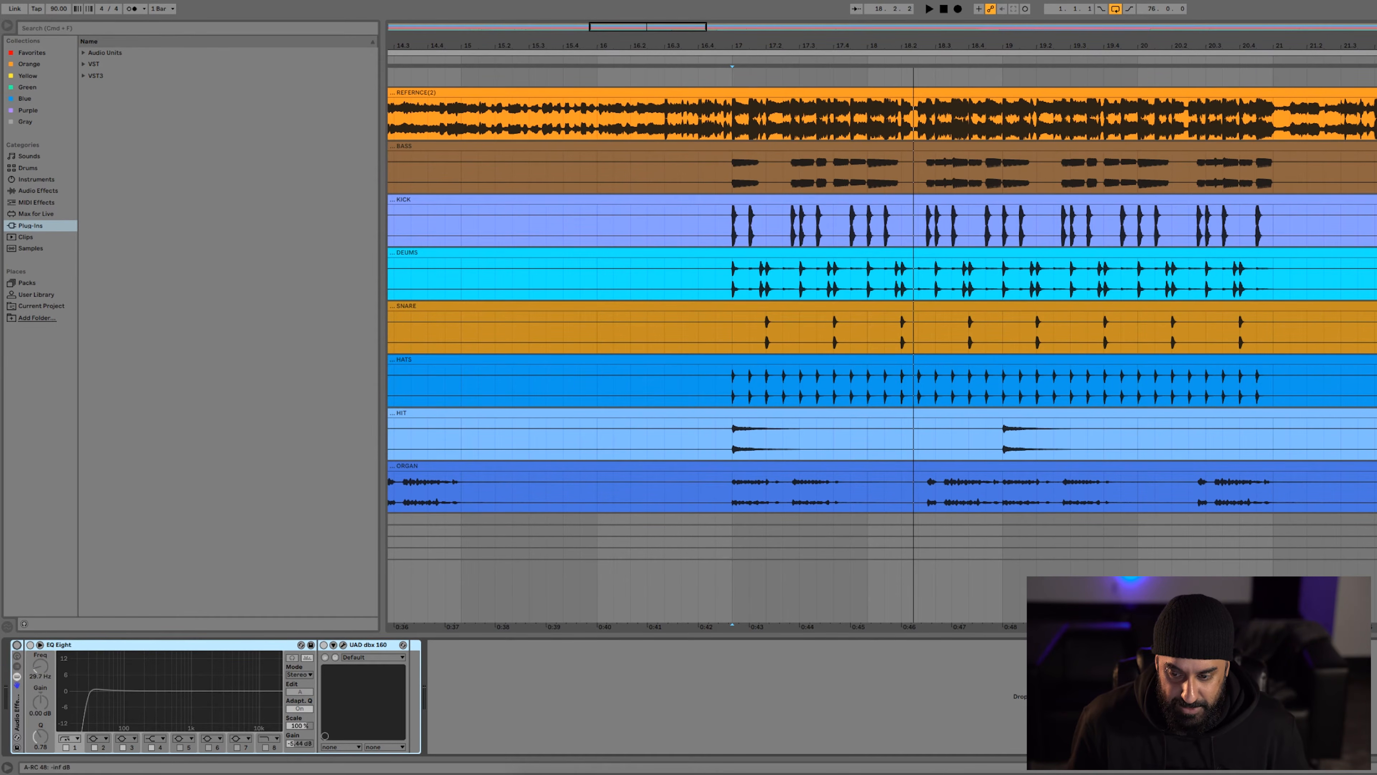
Reactivate the KICK effect rack and play the kick with only the UAD dbx 160 bypassed
left_click(17, 645)
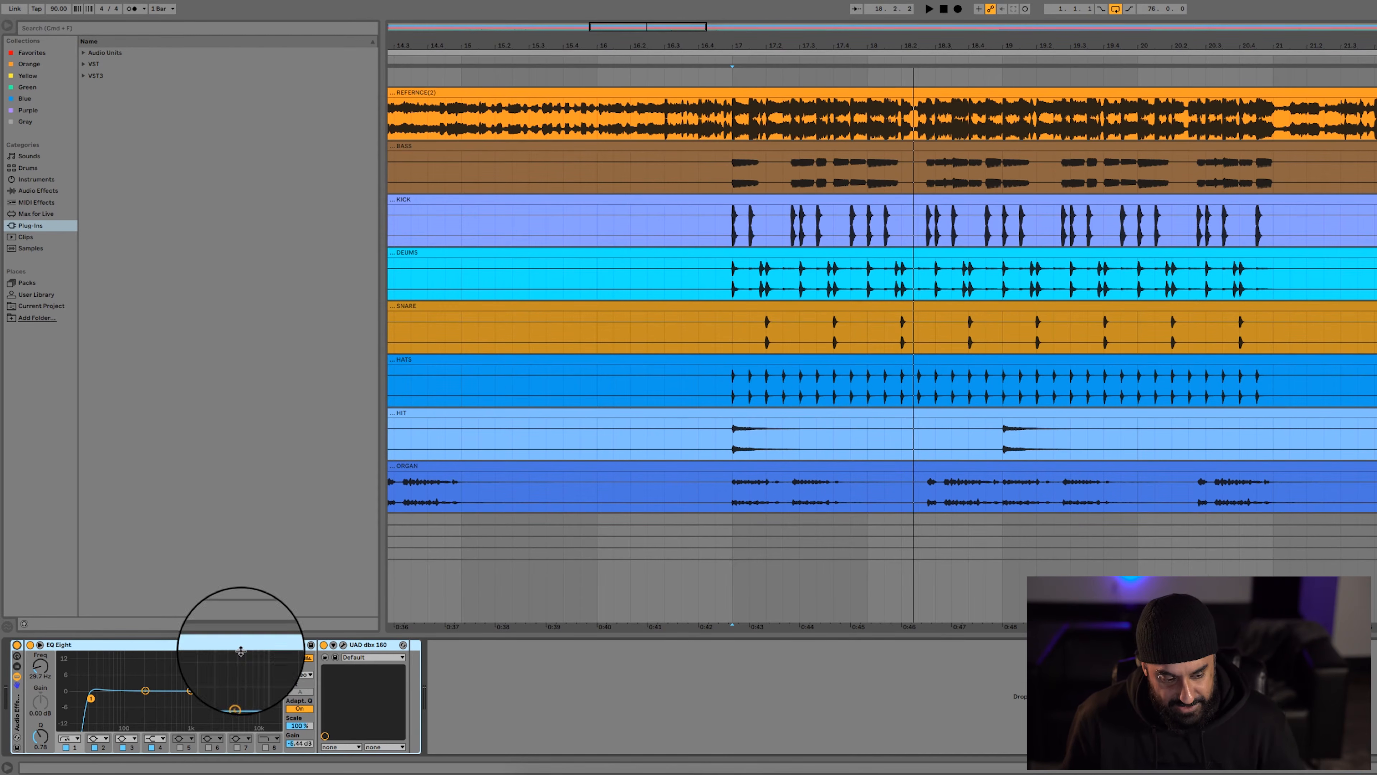
left_click(324, 645)
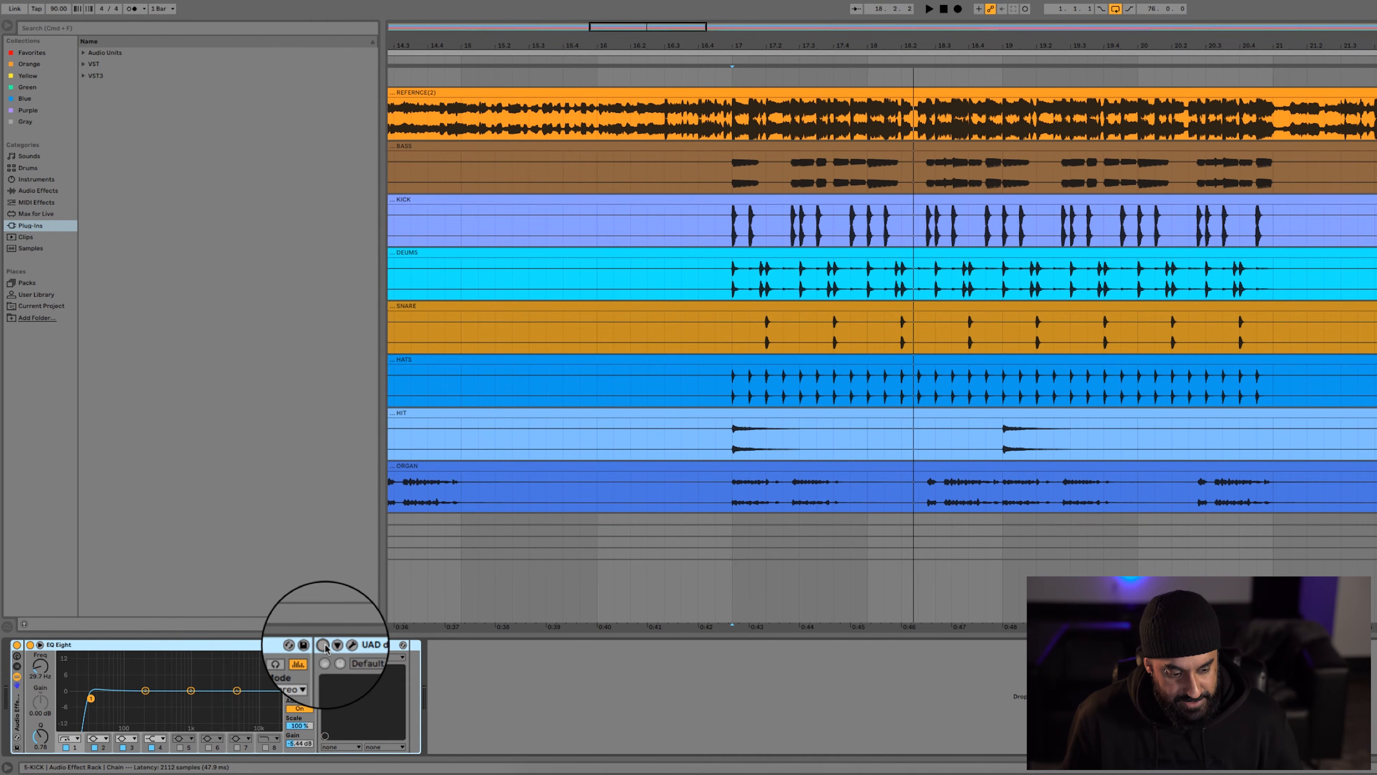
key("space")
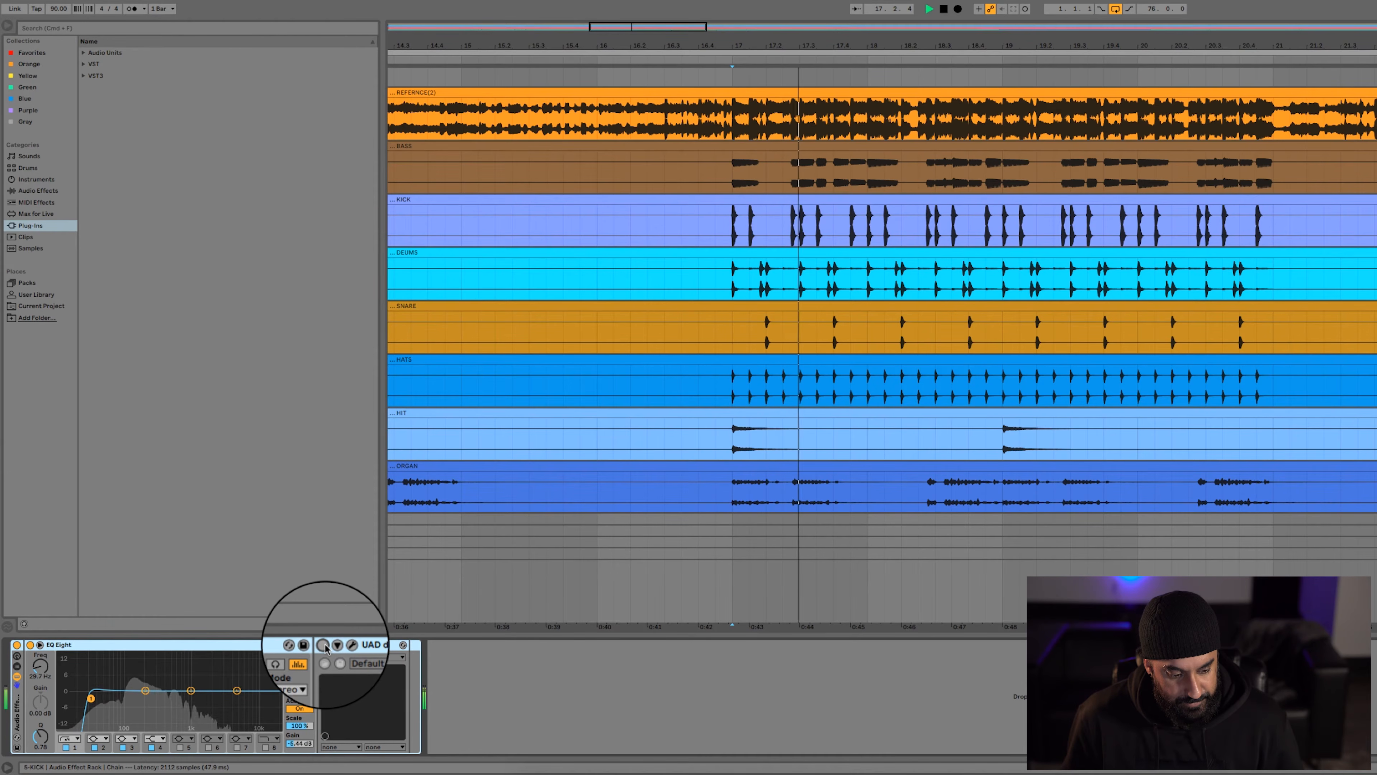
Reactivate the UAD dbx 160 on the KICK track, open its plug-in window and play the kick through it
key("space")
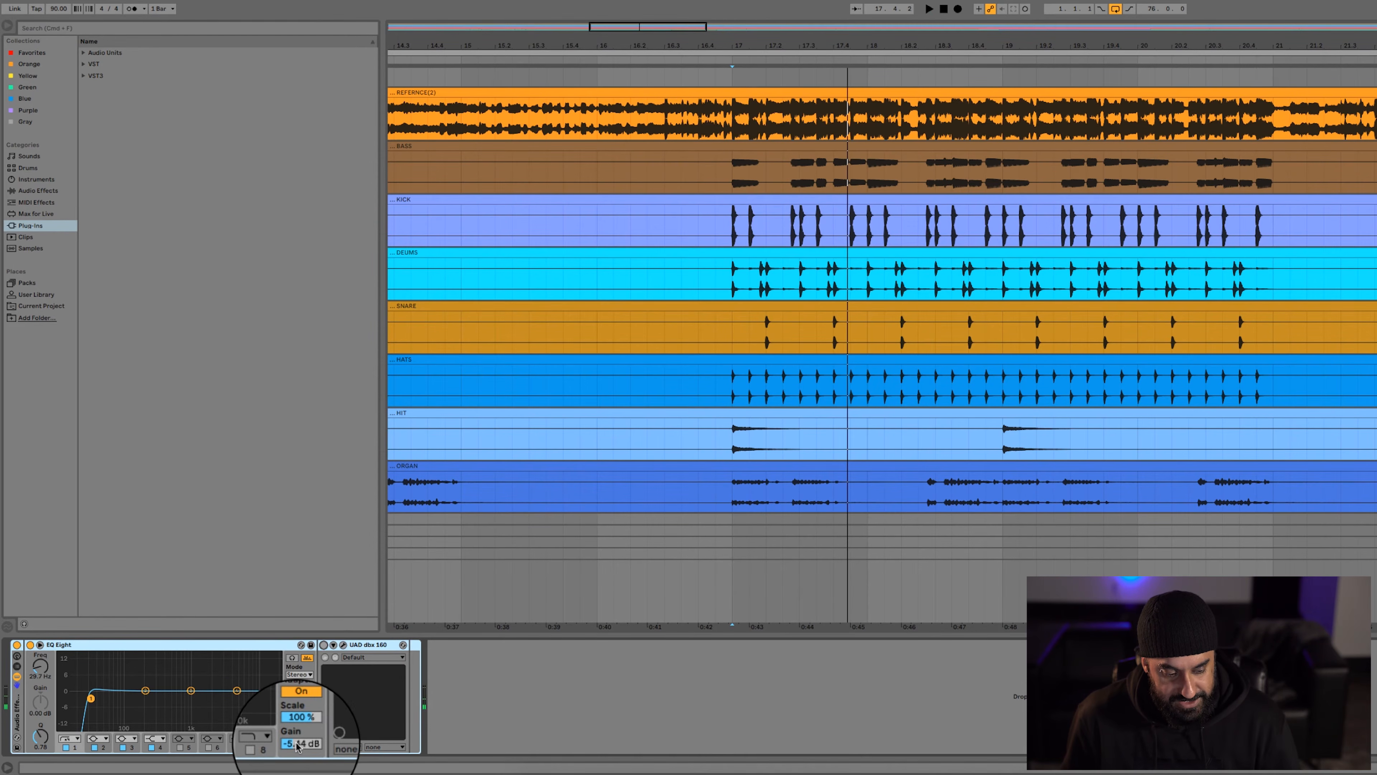
left_click(324, 645)
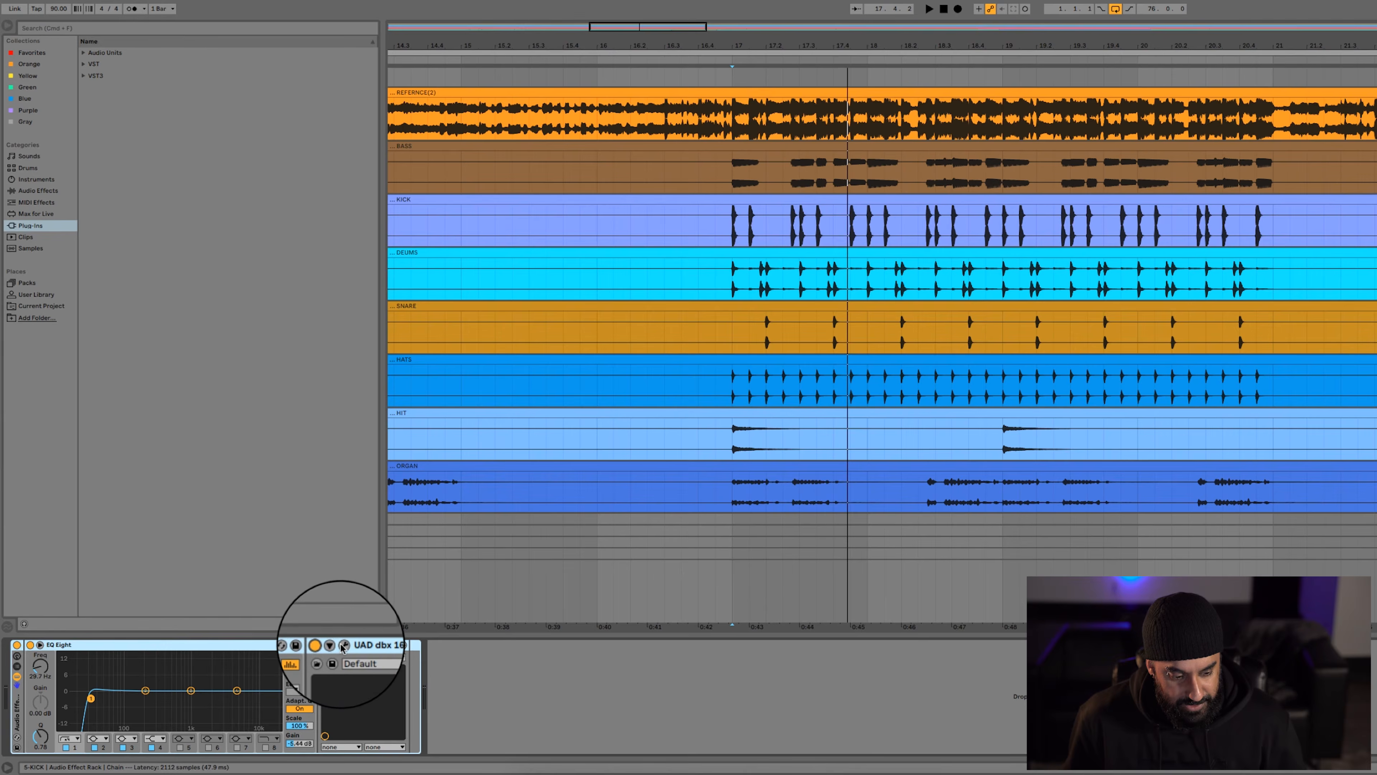
left_click(343, 645)
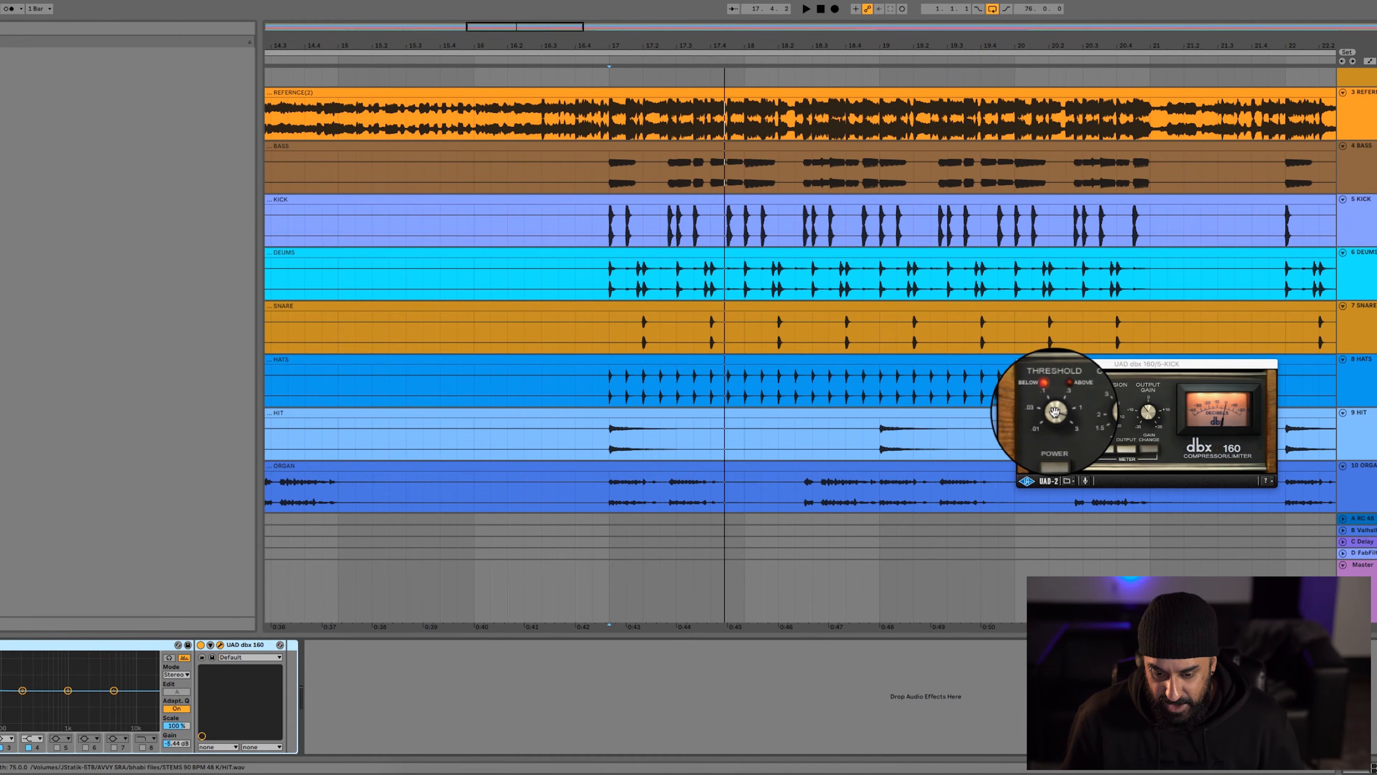
key("space")
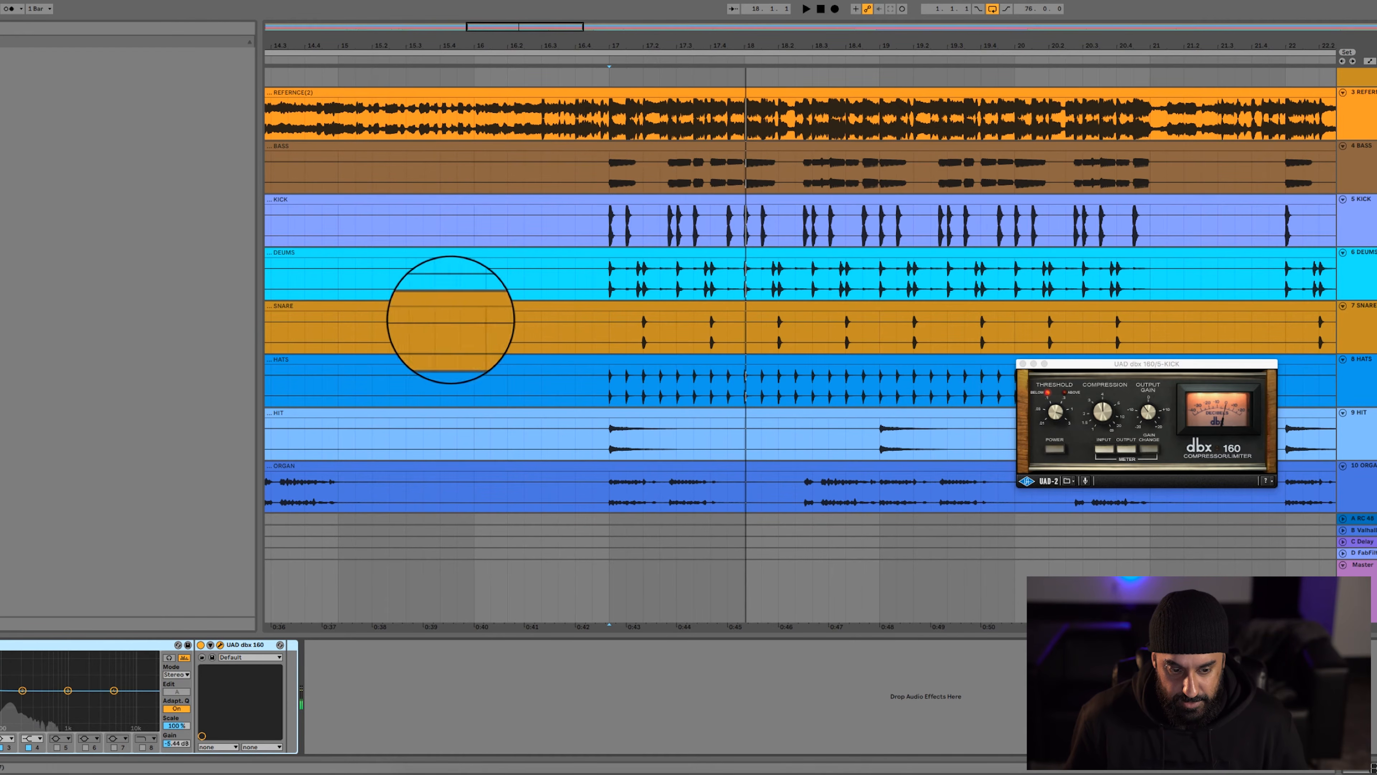
Solo the DRUMS track and play it from bar 17
left_click(610, 277)
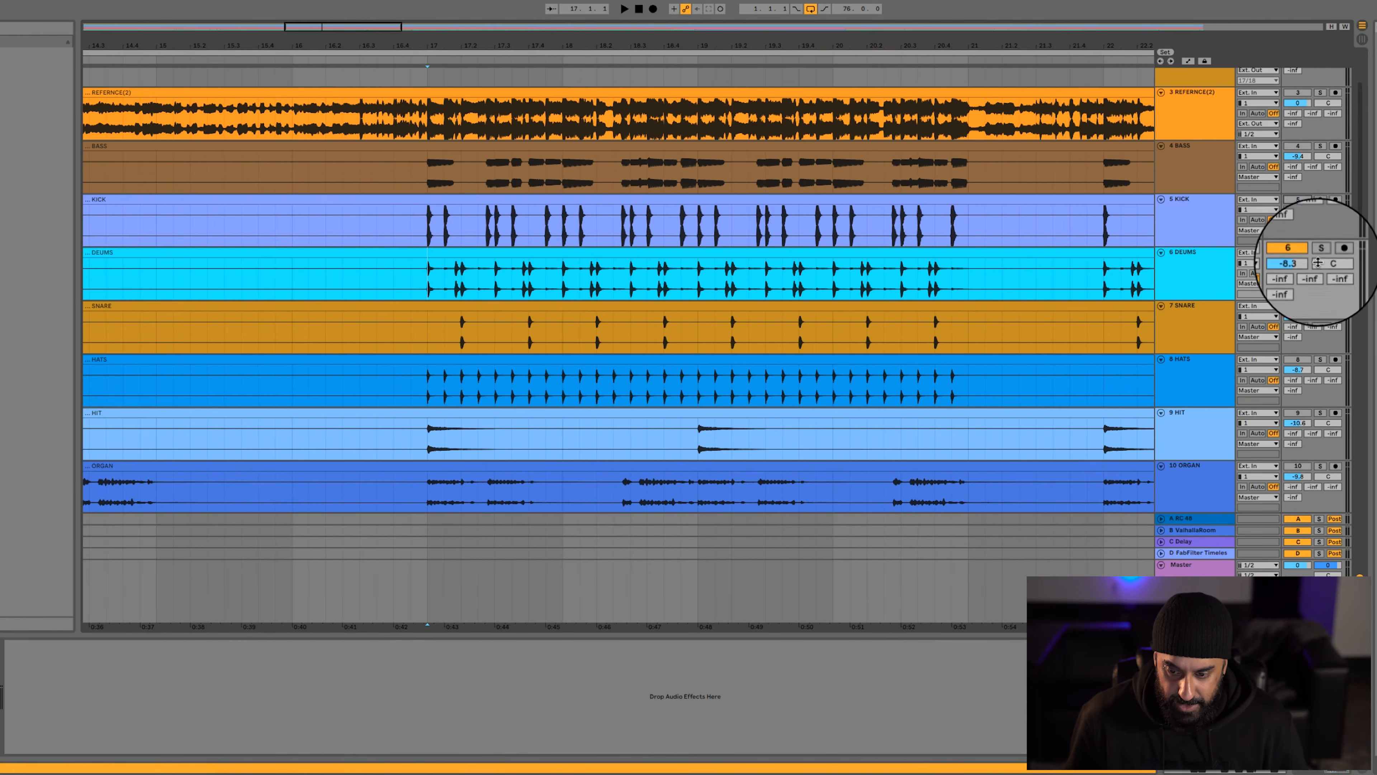
left_click(1320, 254)
key("space")
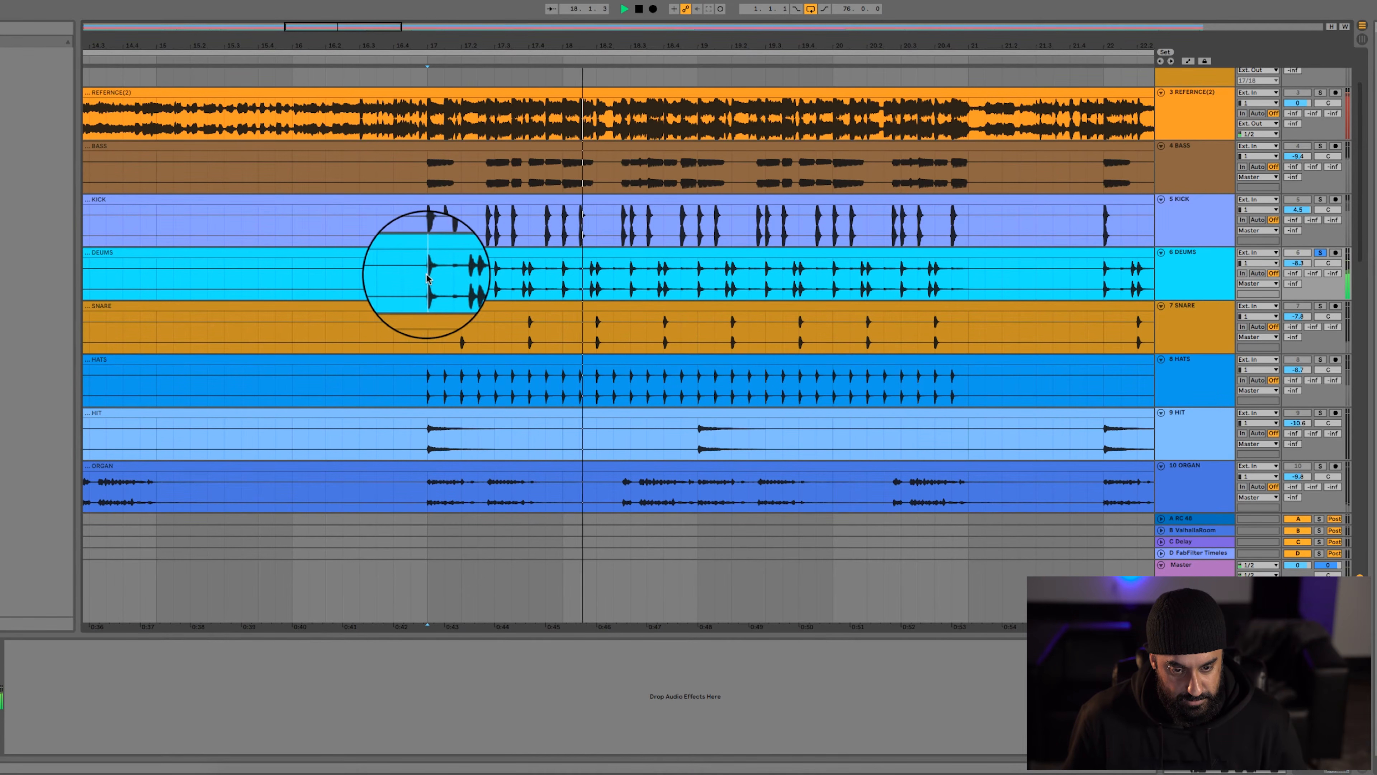
key("space")
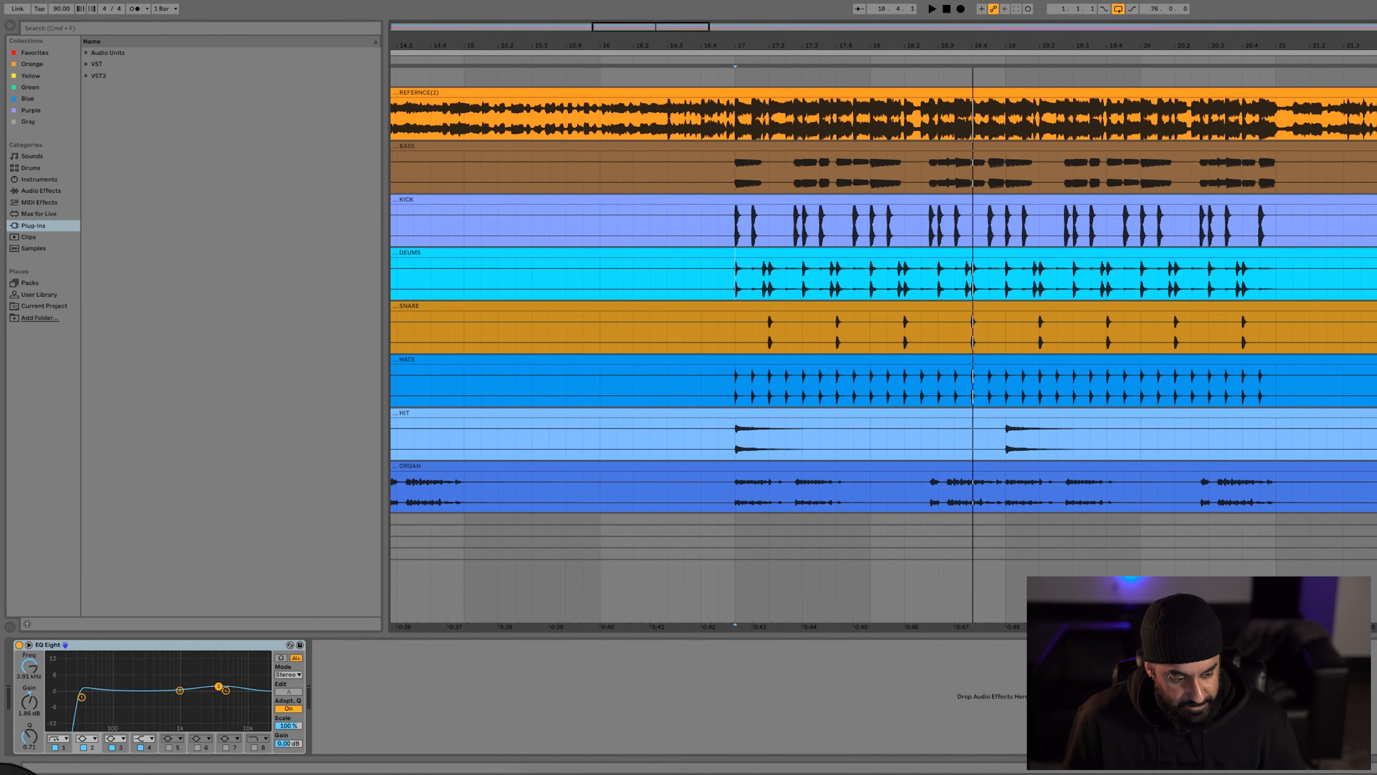
Examine the low-cut band of the DRUMS track's EQ Eight while playing the drums
left_click(81, 696)
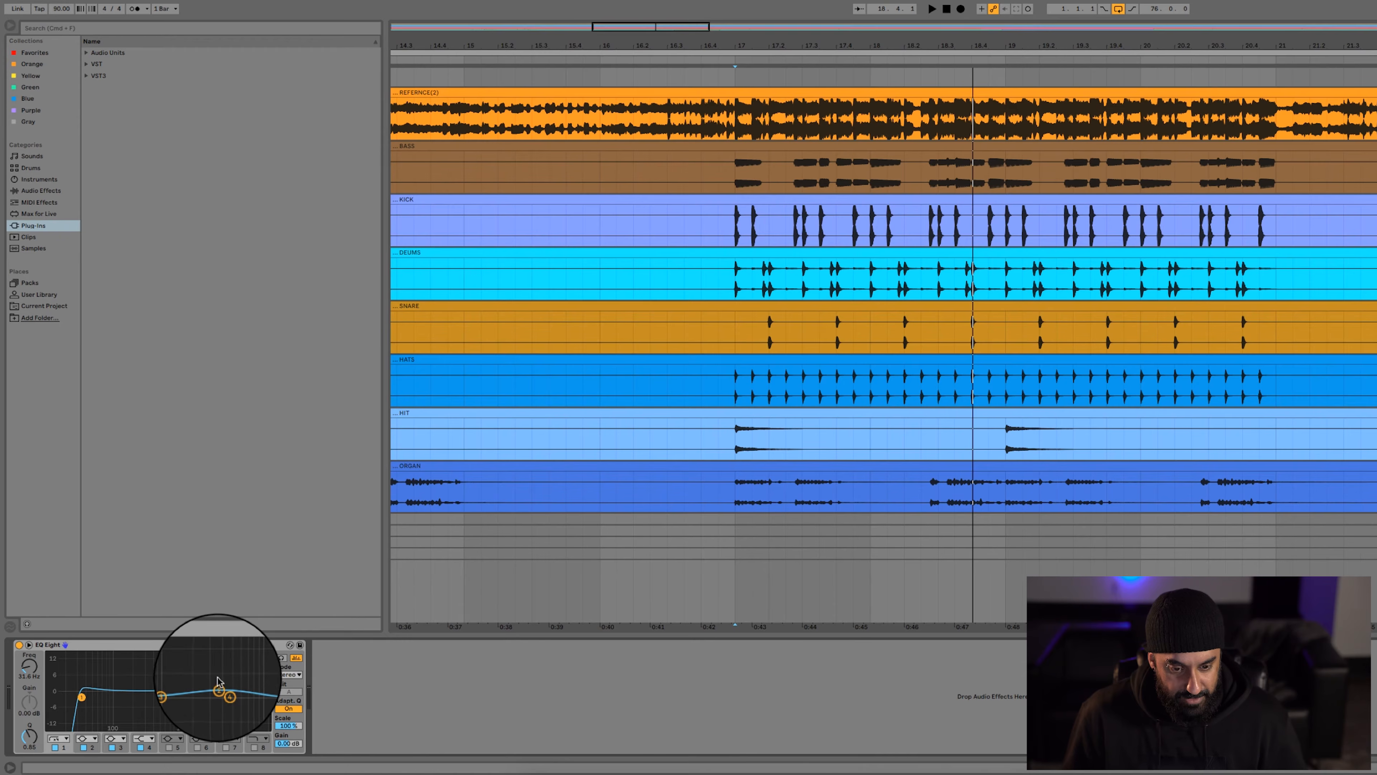
key("space")
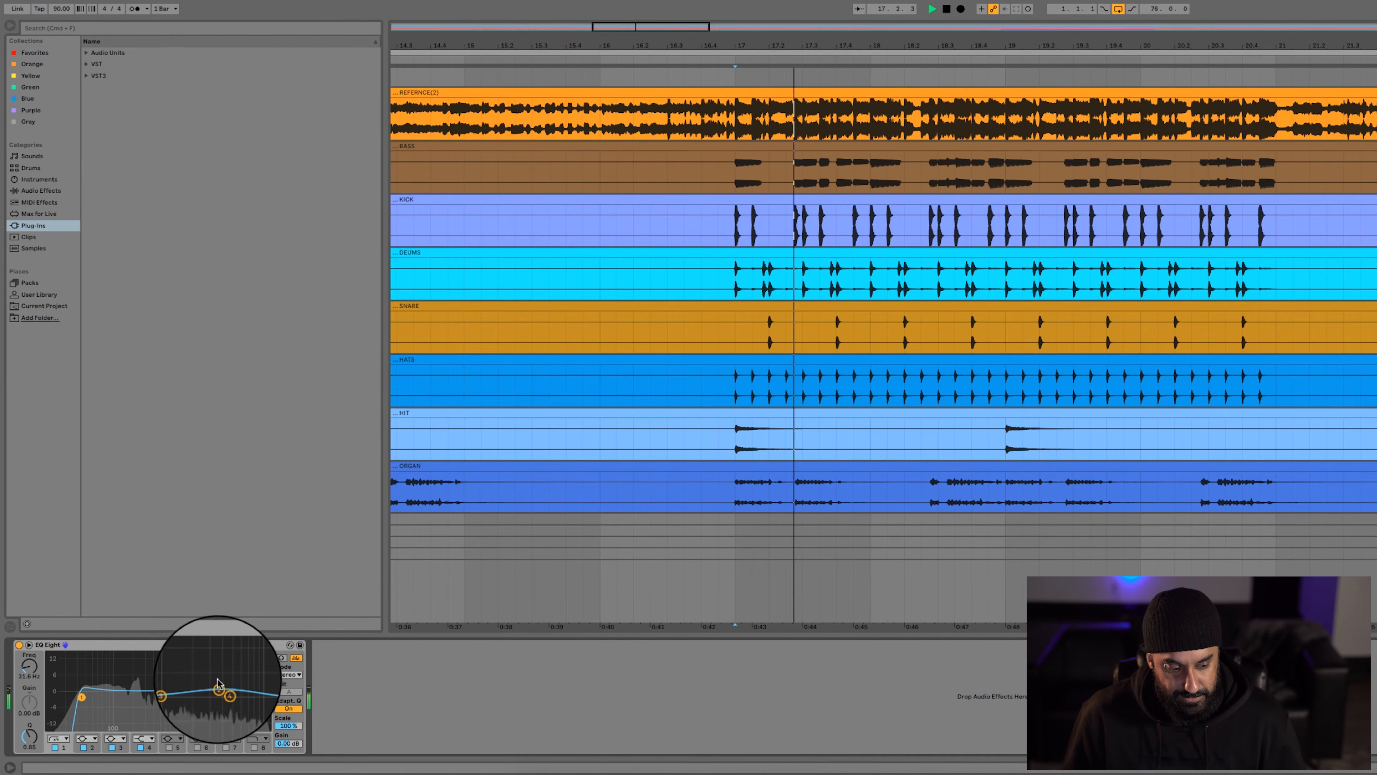
key("space")
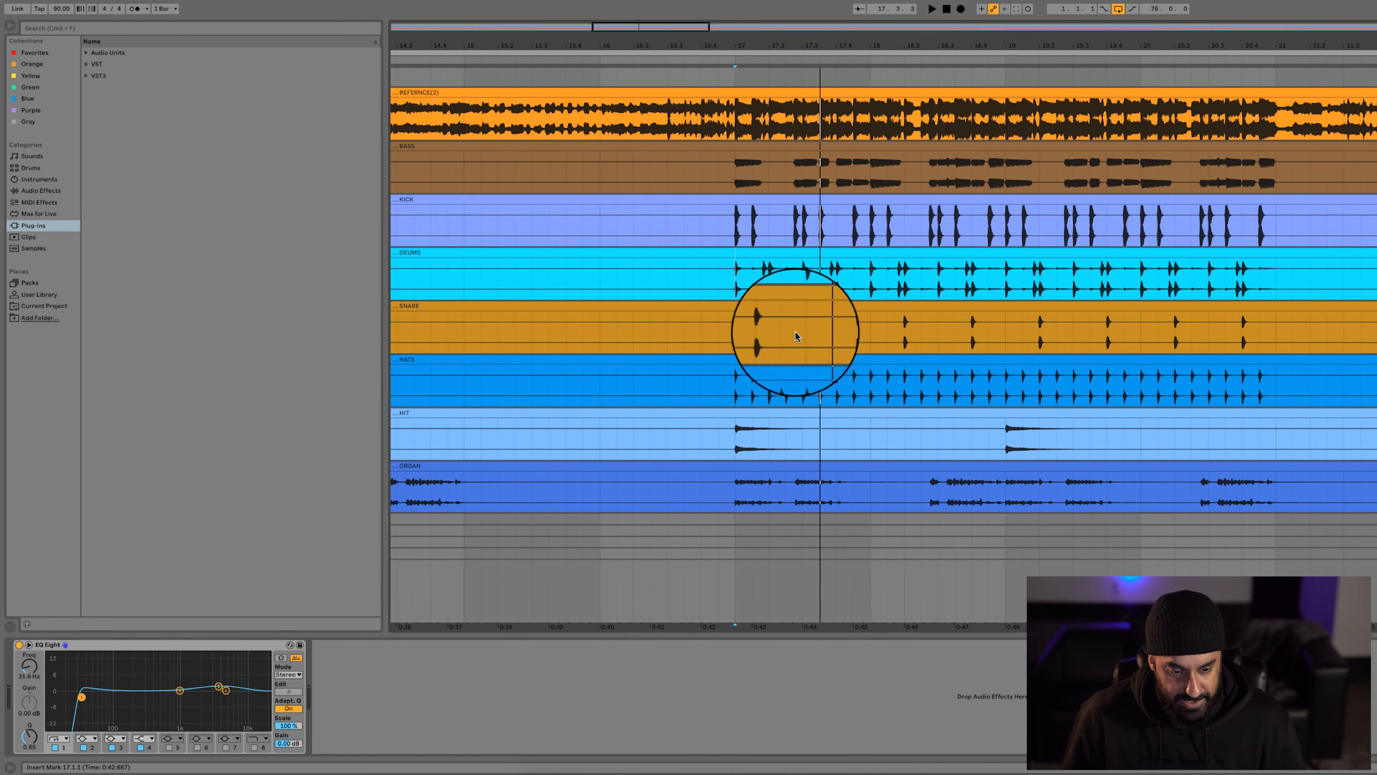
Play the SNARE and HATS tracks one after the other from bar 17
left_click(733, 323)
key("space")
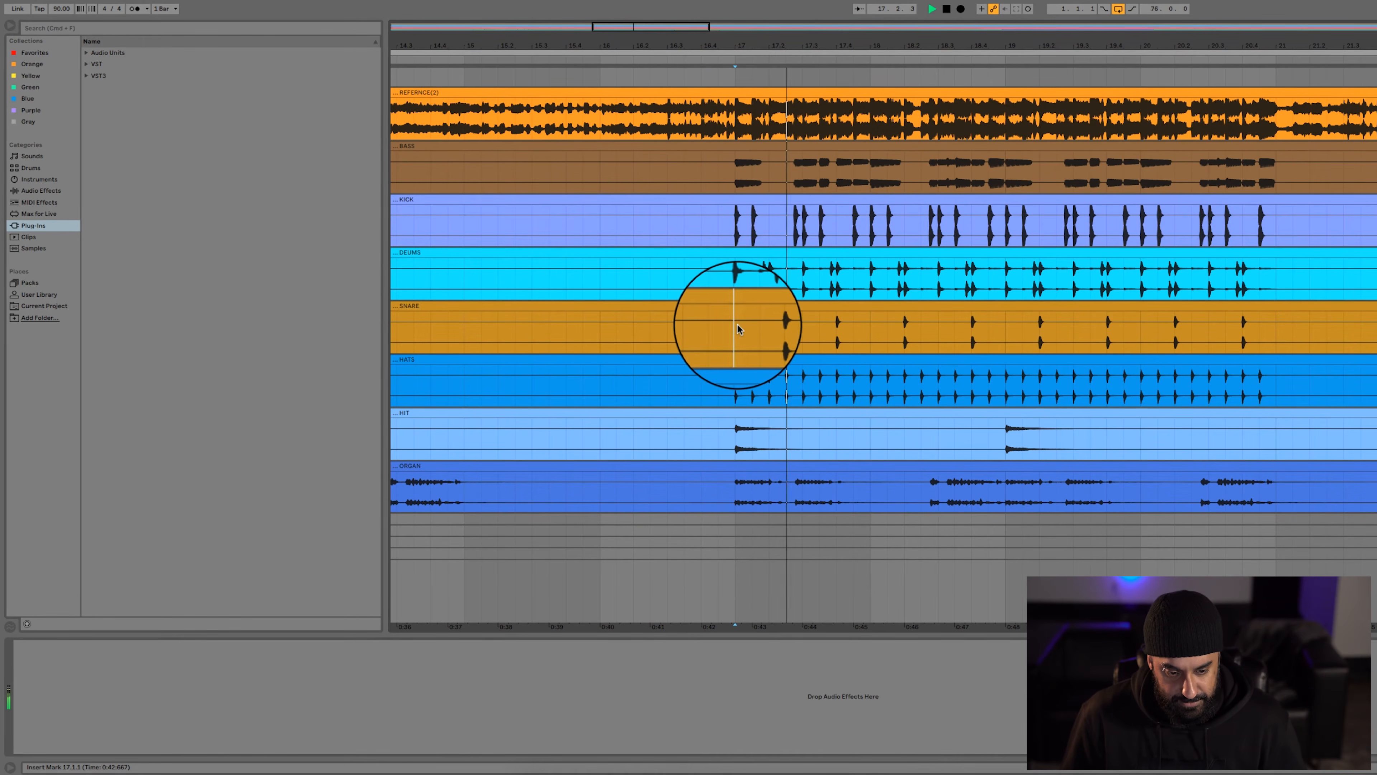
key("space")
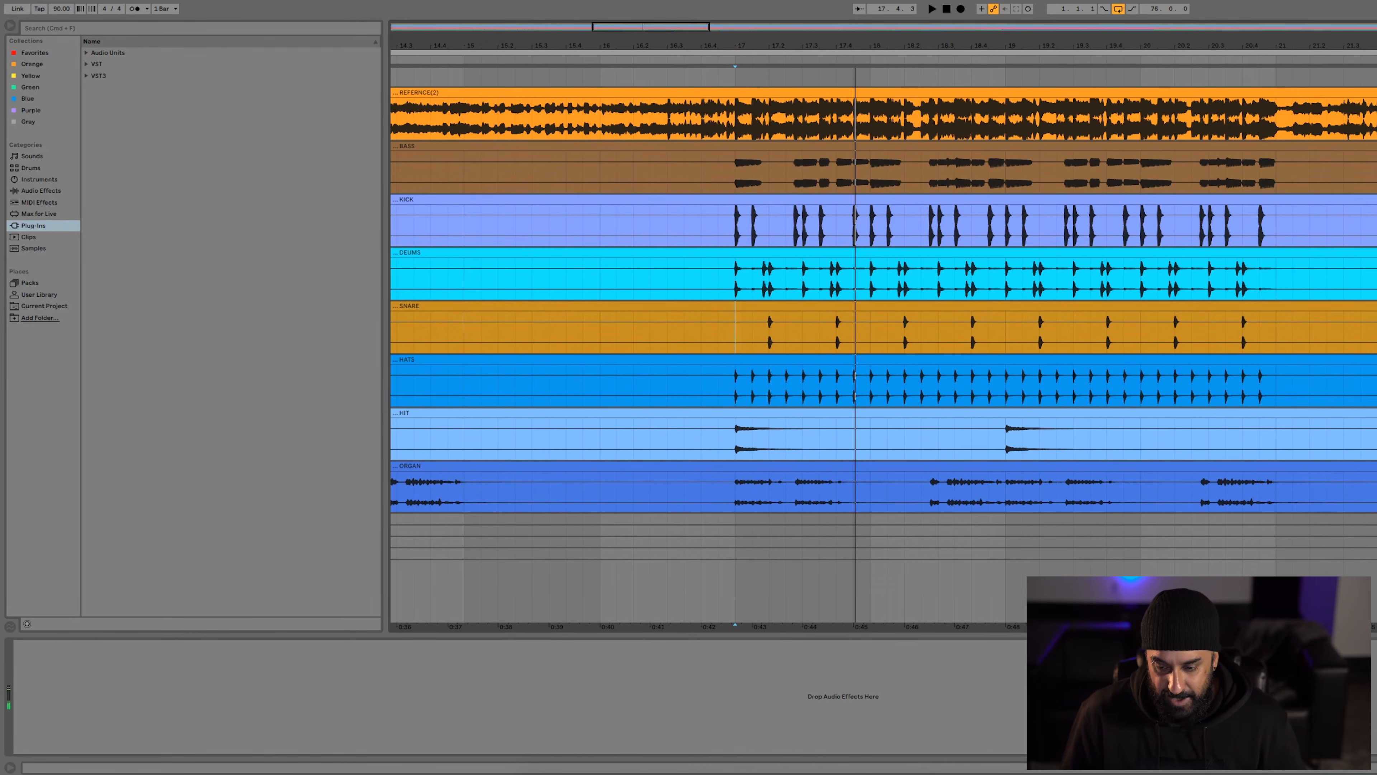
key("space")
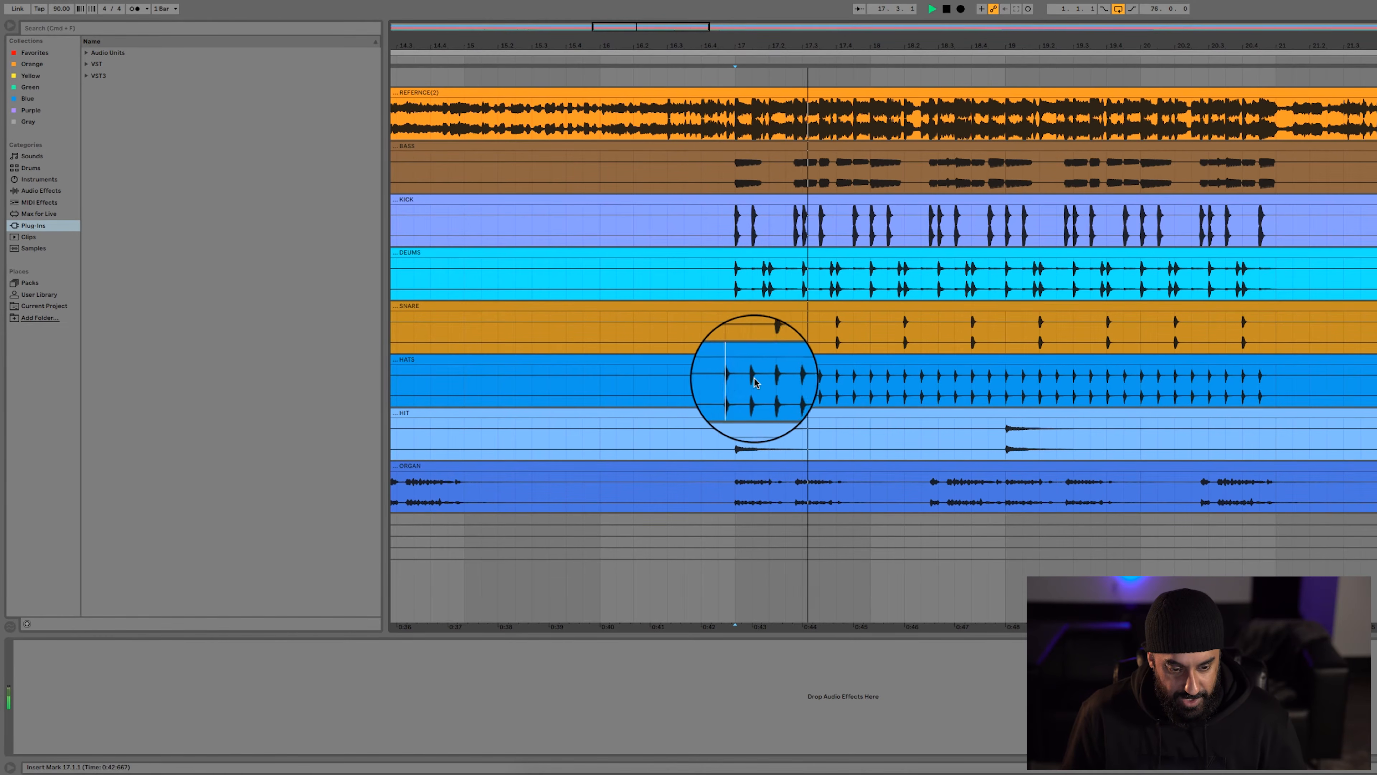
scroll(762, 377, "down", 3)
key("space")
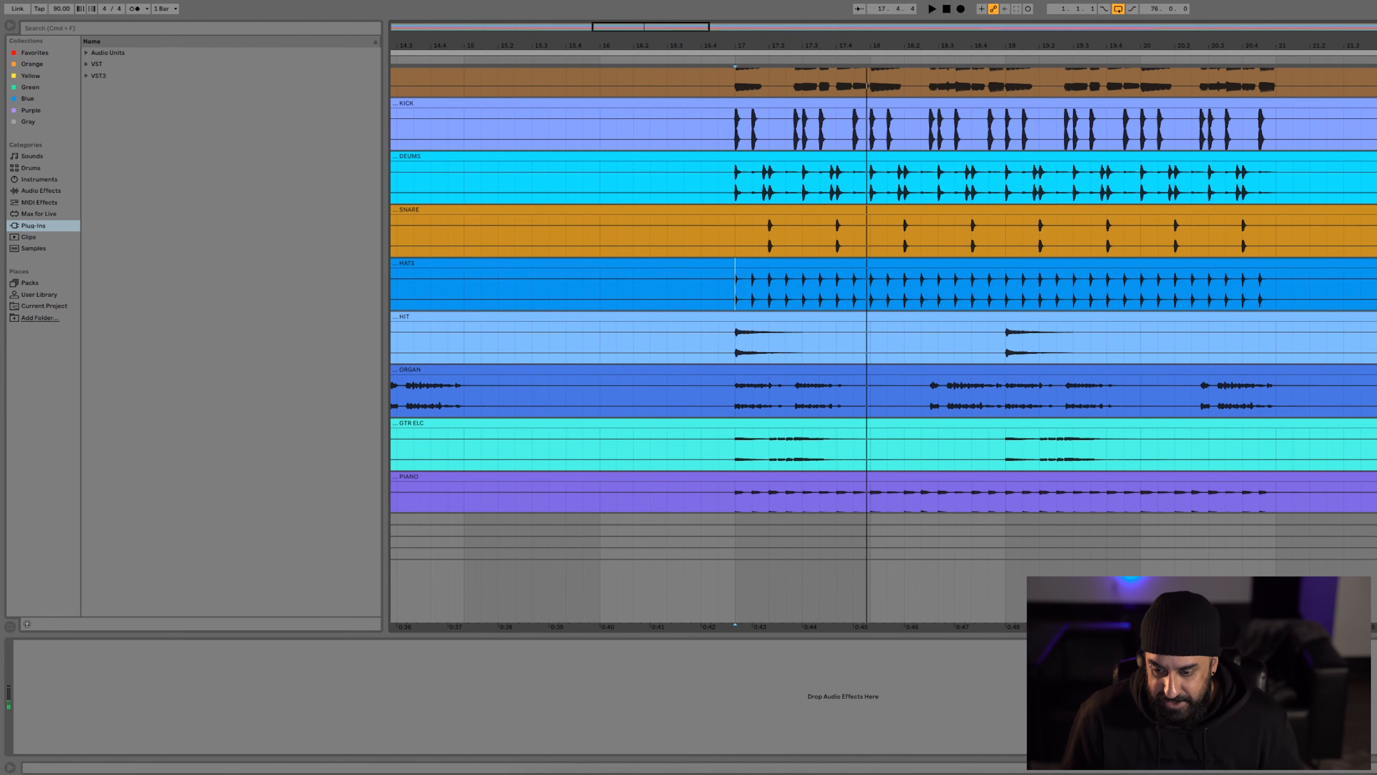
Play the HIT track from bar 17
key("space")
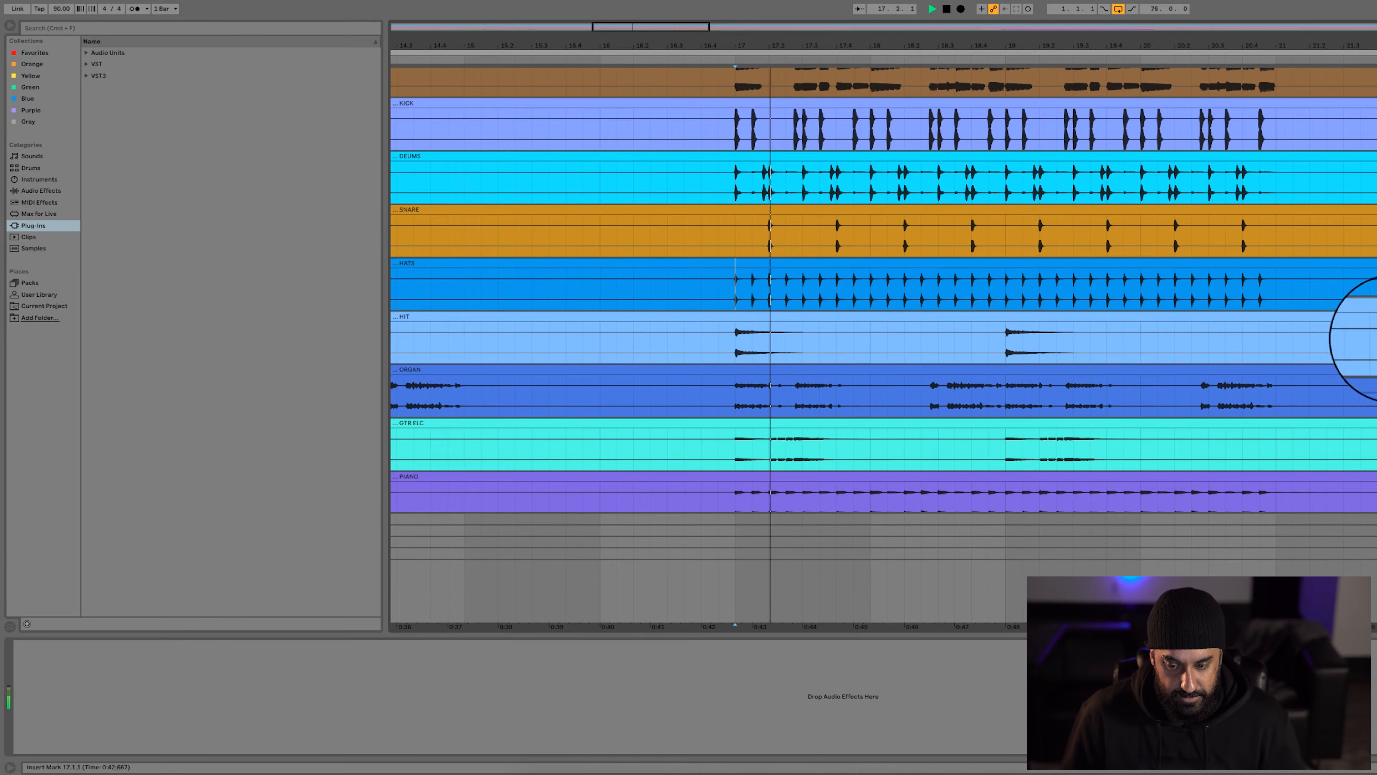
scroll(884, 345, "down", 3)
key("space")
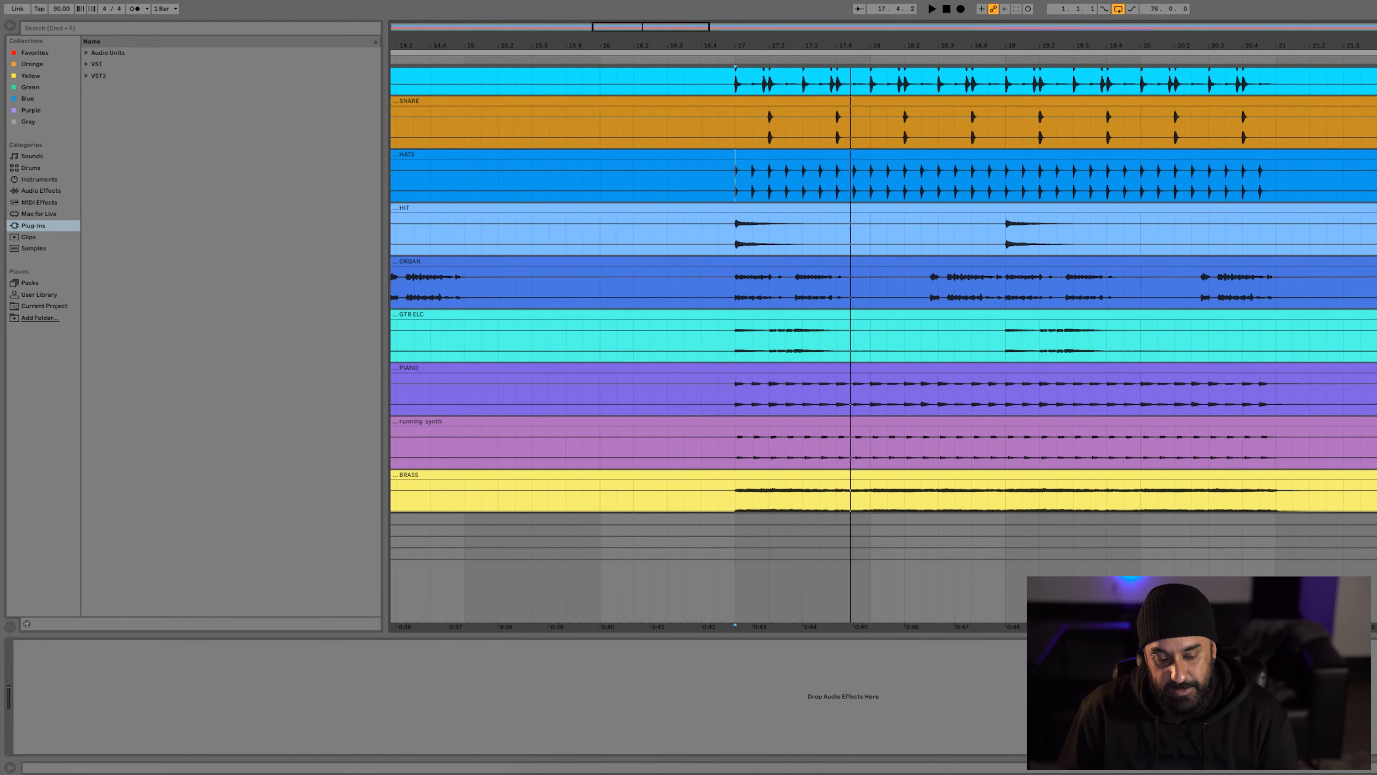
Set the playback start at bar 17 on the ORGAN track and play the organ
scroll(742, 219, "up", 5)
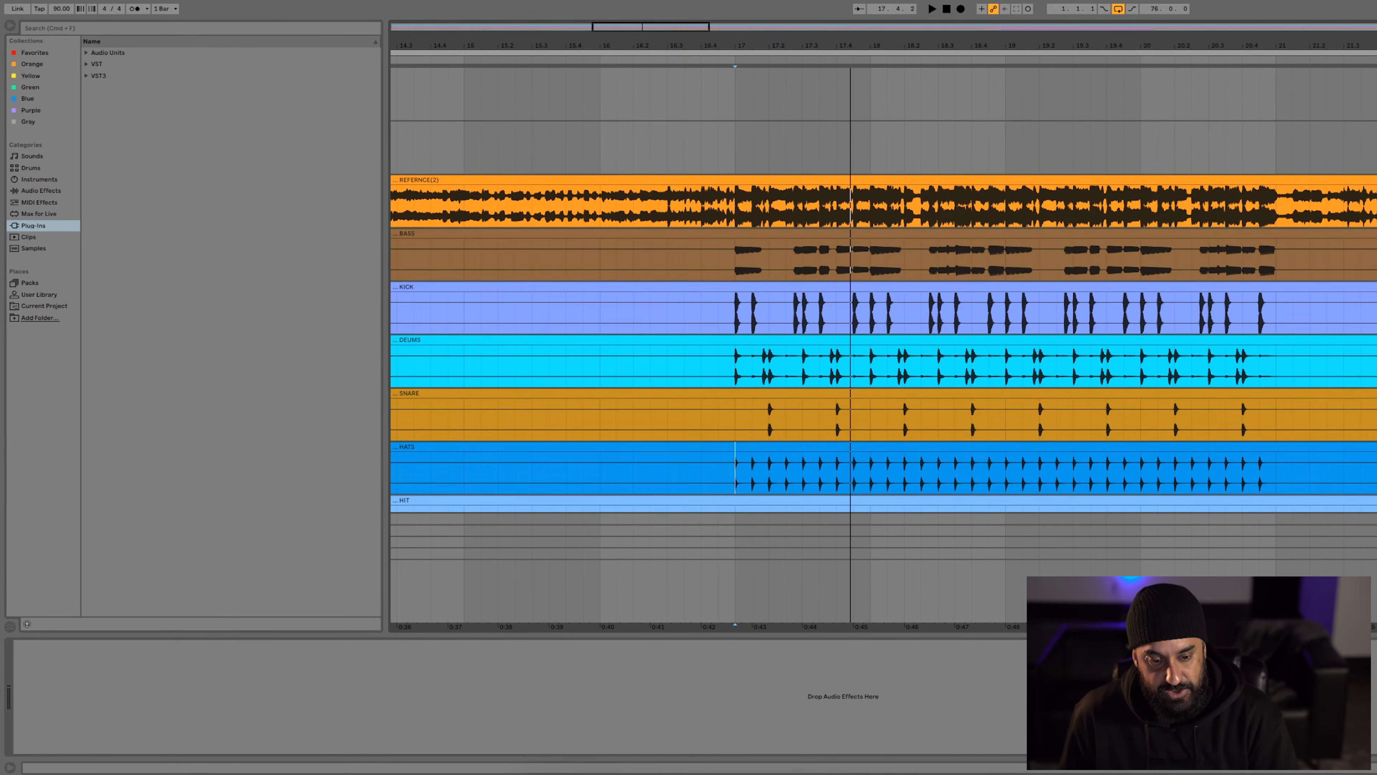
scroll(742, 219, "down", 2)
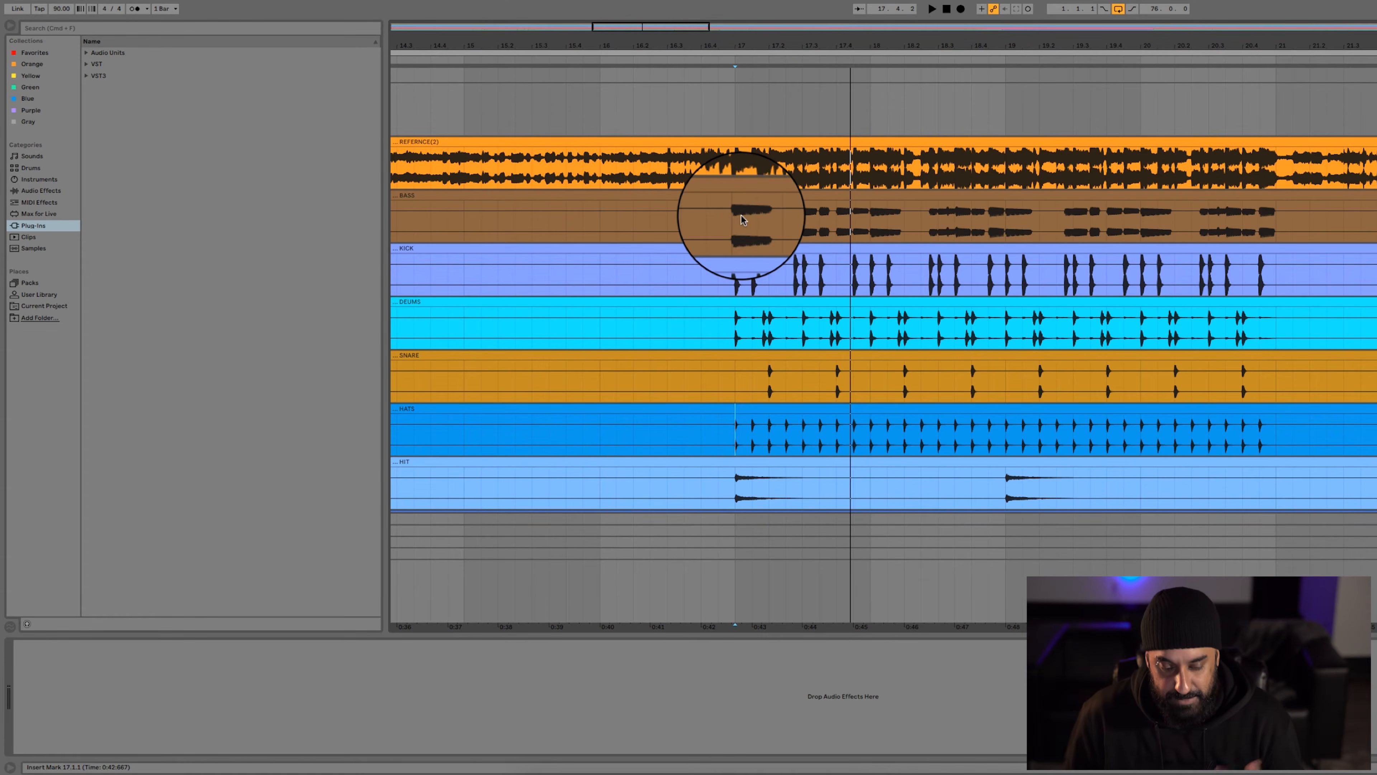
scroll(732, 271, "down", 5)
scroll(734, 272, "up", 1)
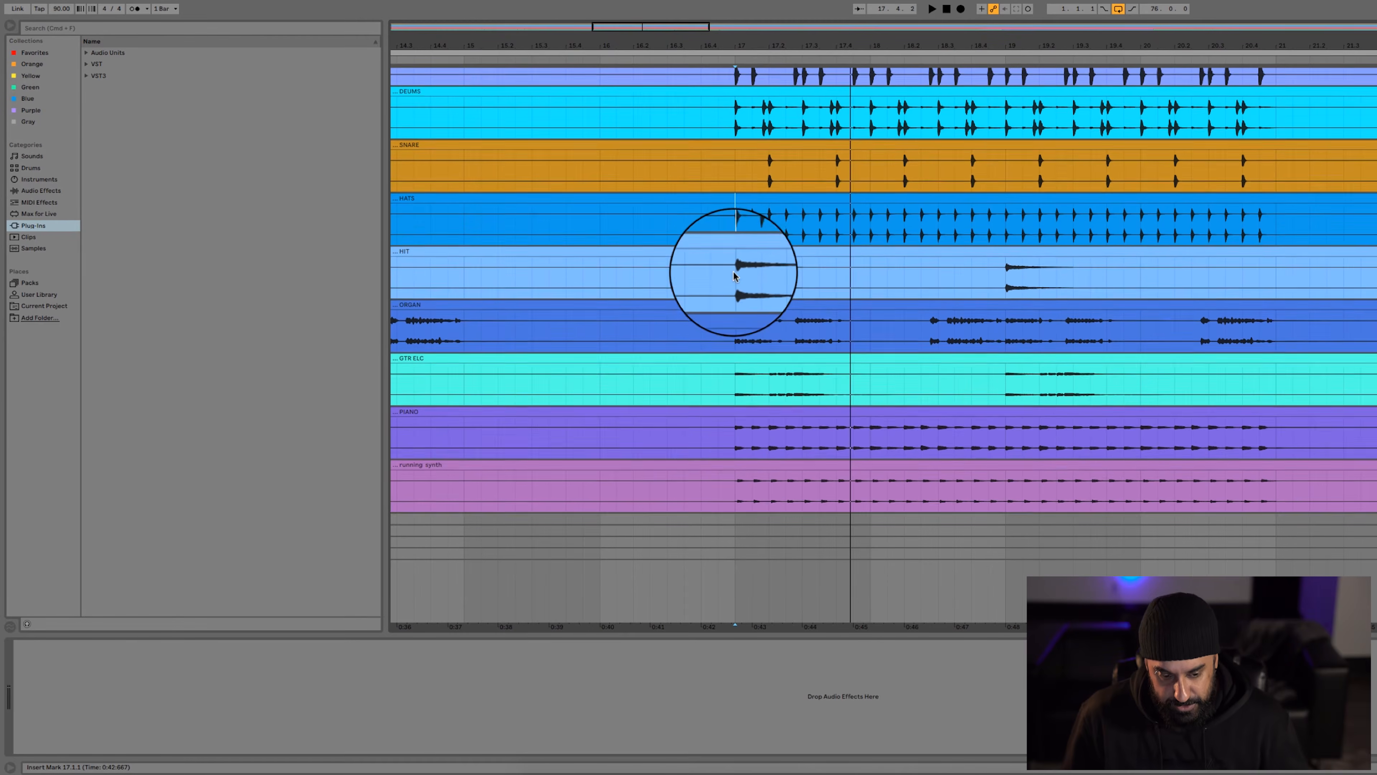
left_click(732, 276)
left_click(735, 311)
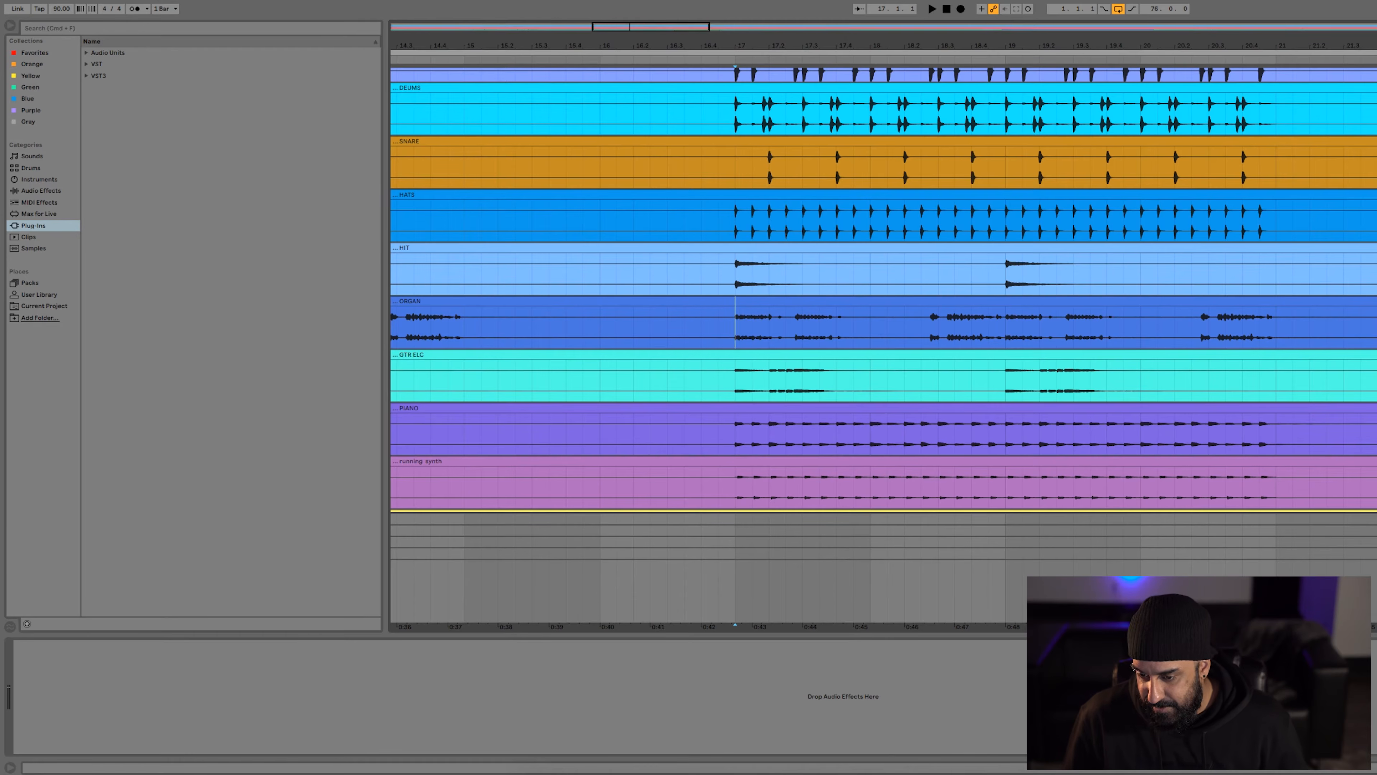
key("space")
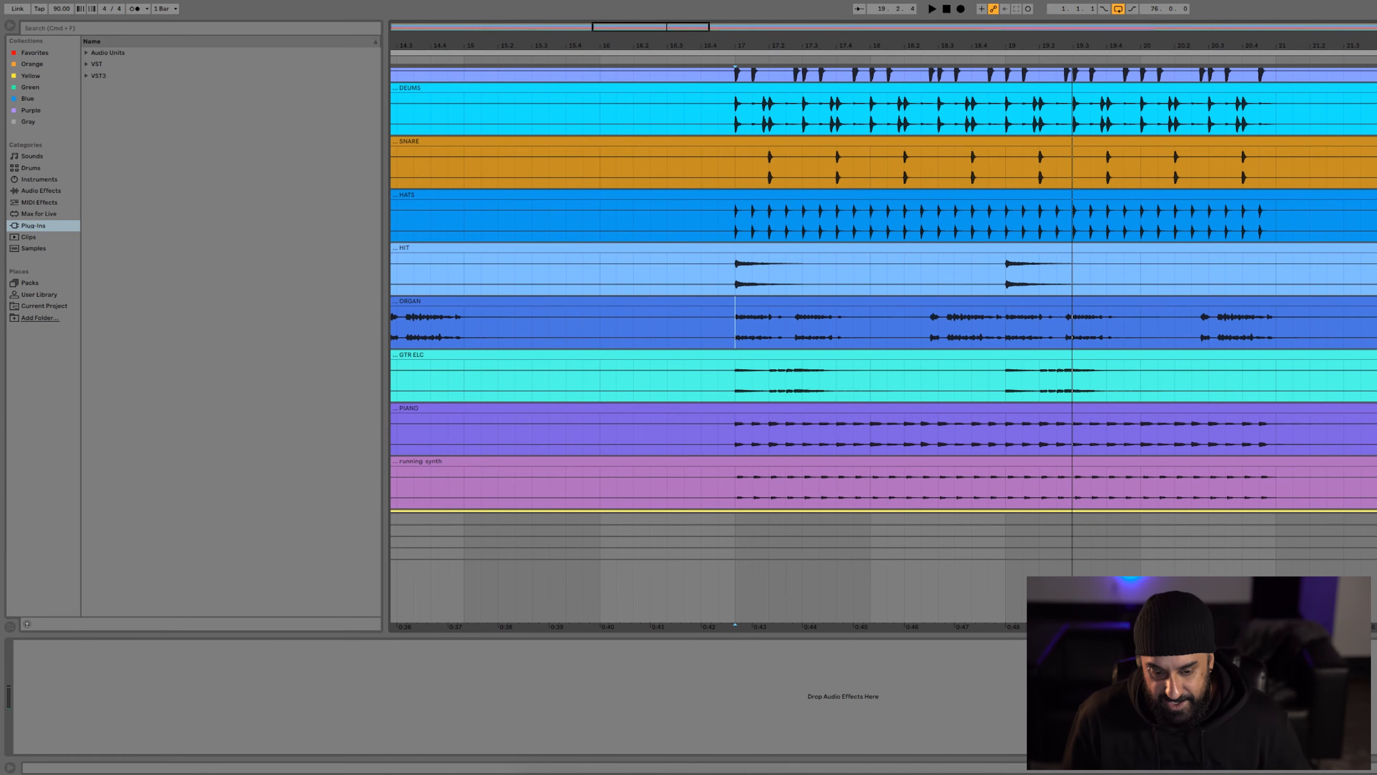
Play the GTR ELC track from bar 17 with its EQ Eight shown, and delete that EQ Eight
left_click(1308, 363)
left_click(1321, 328)
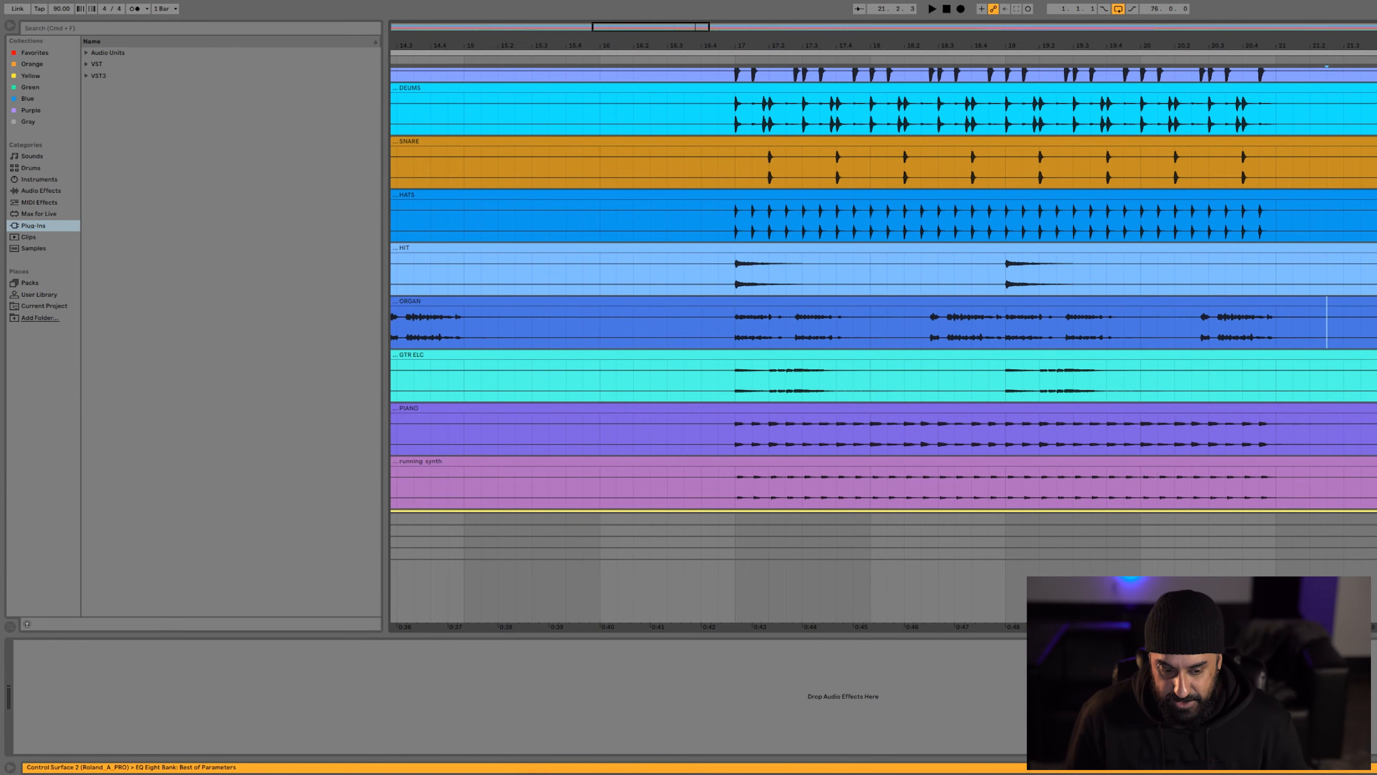
left_click(727, 383)
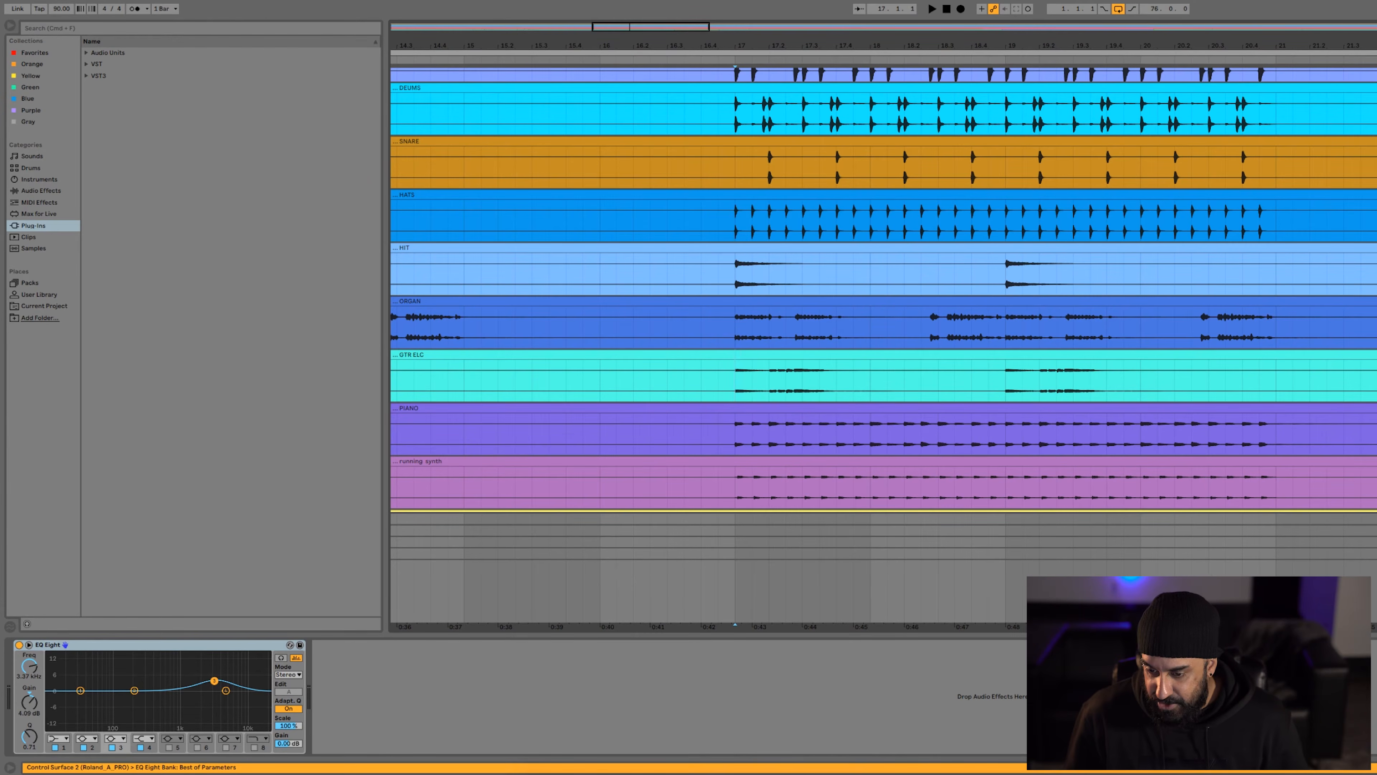
key("space")
scroll(1301, 293, "down", 3)
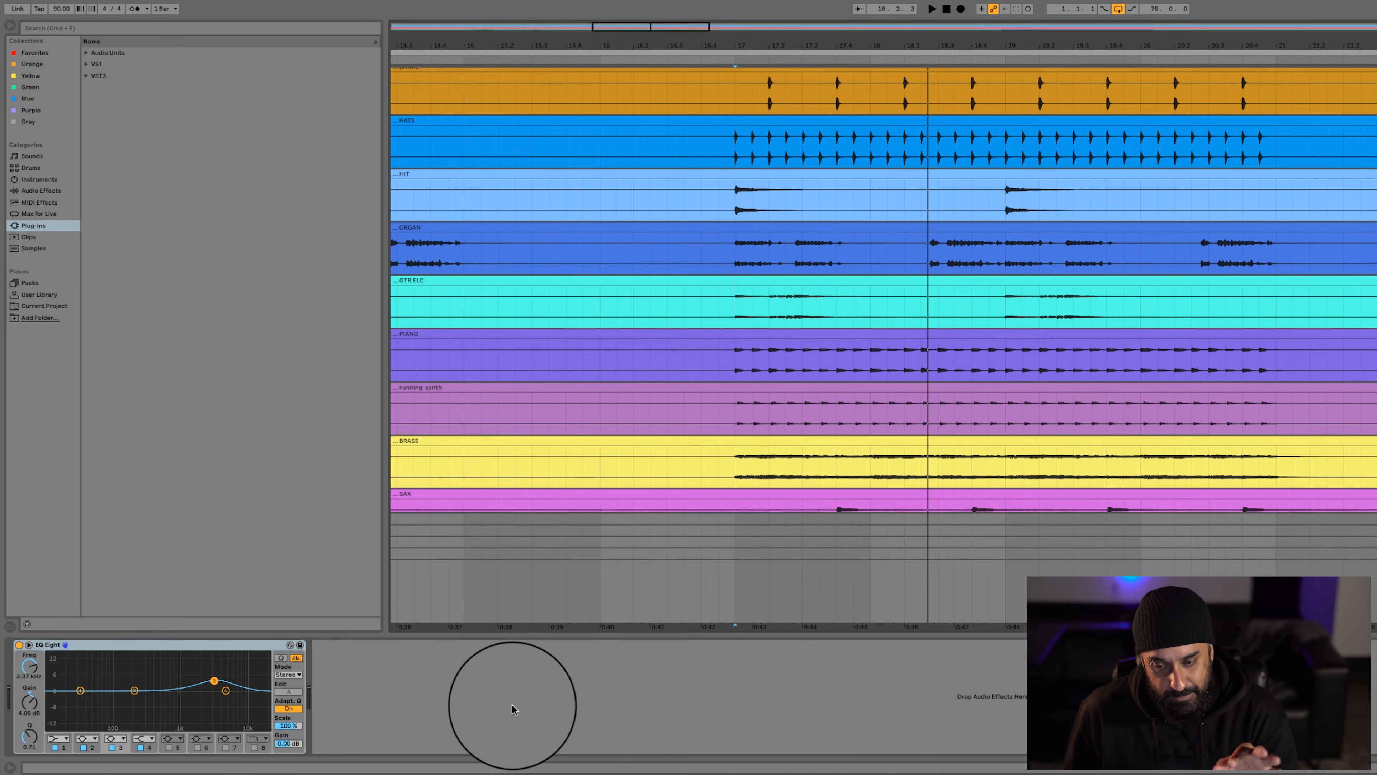
left_click(753, 510)
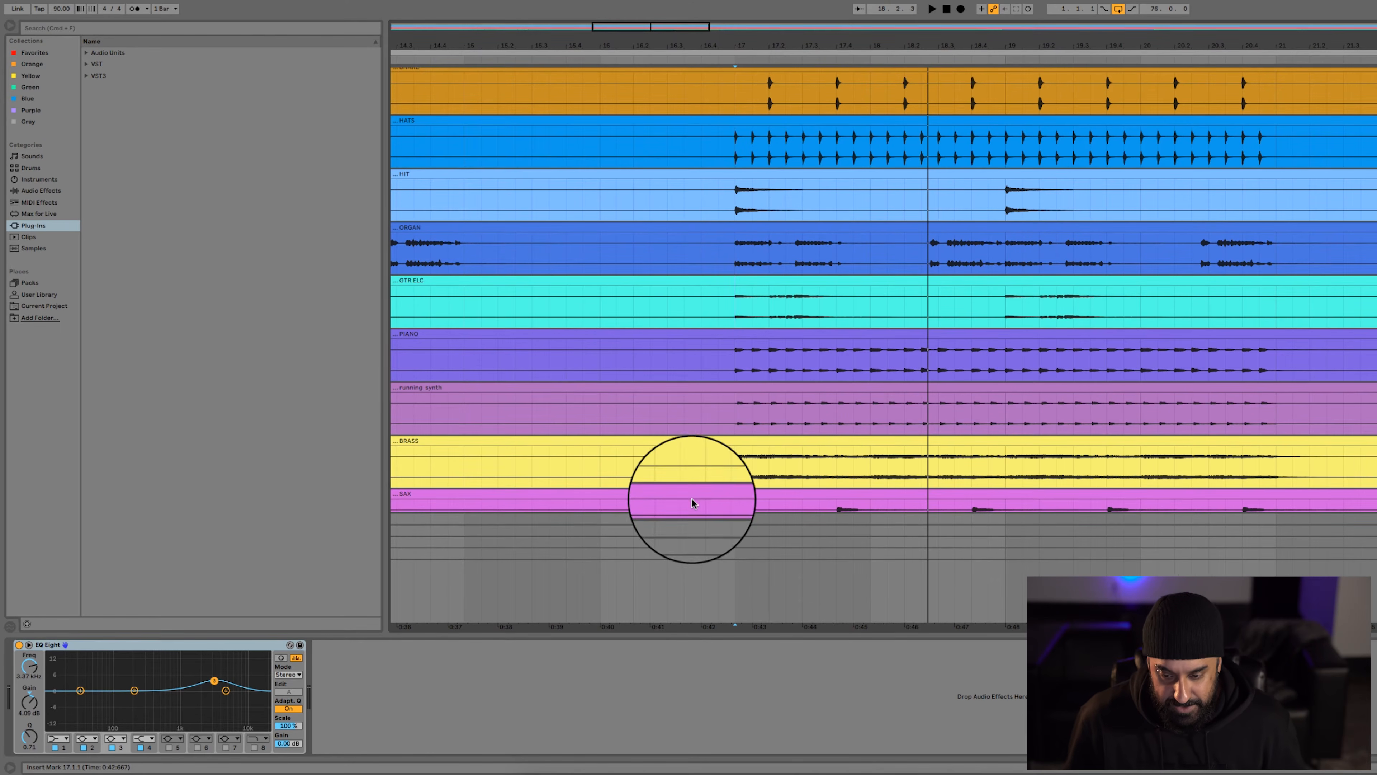
key("Delete")
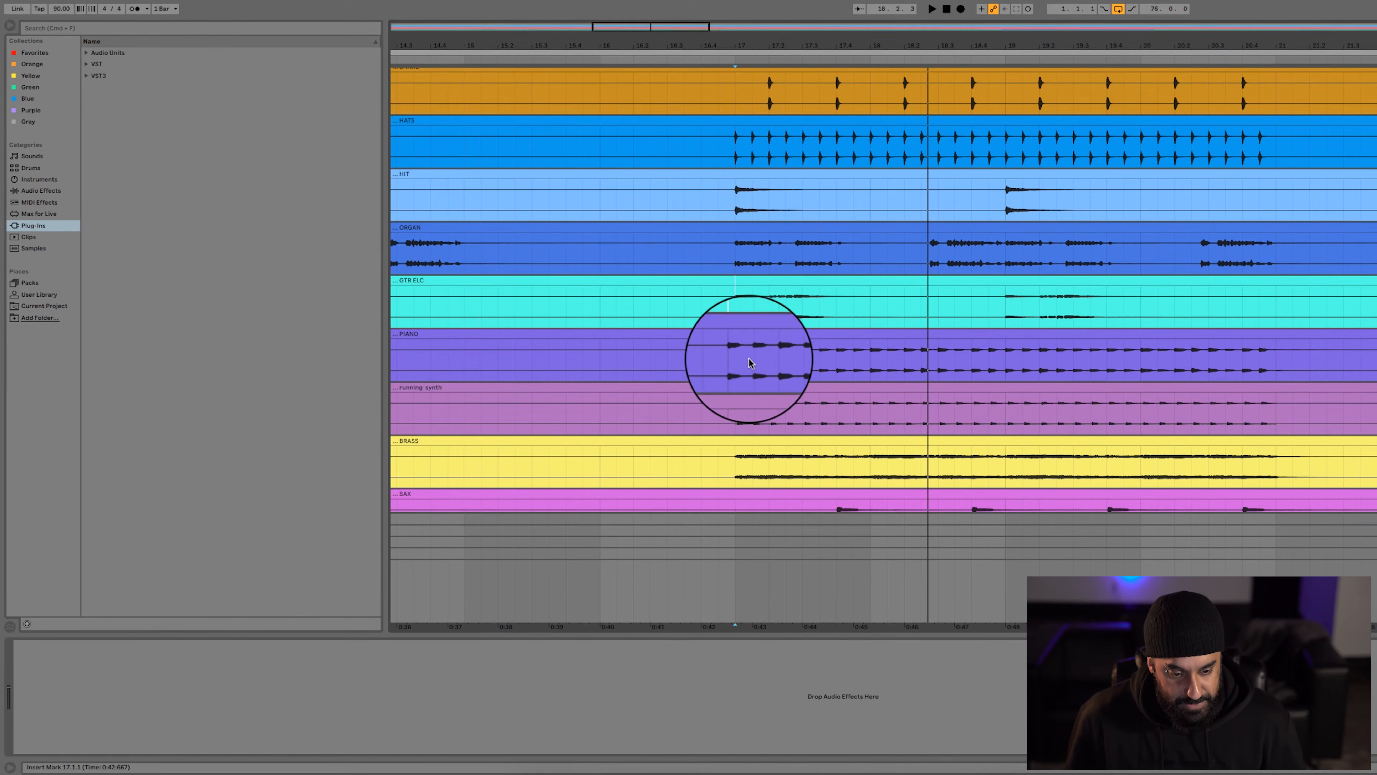
Play the PIANO track from bar 17
left_click(738, 364)
key("space")
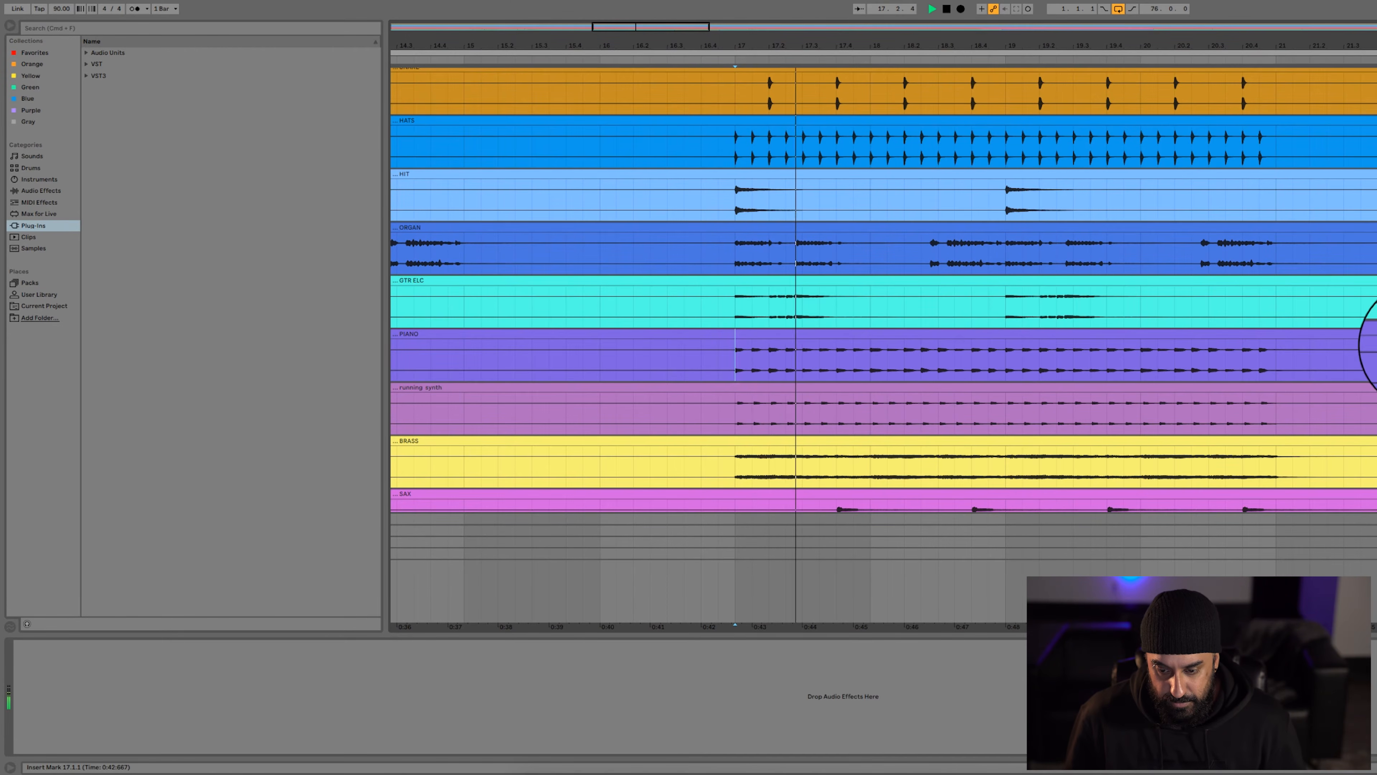
scroll(1373, 347, "down", 3)
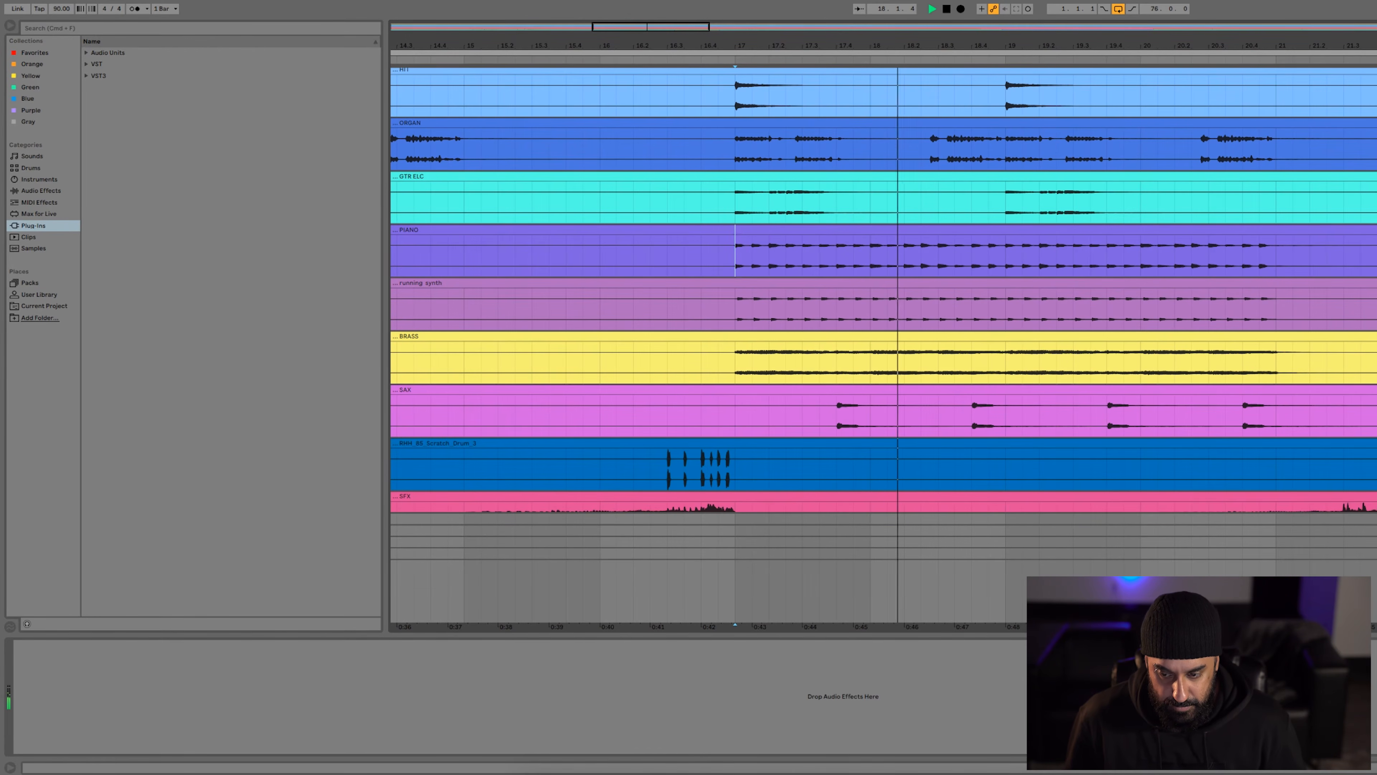
key("space")
key("space")
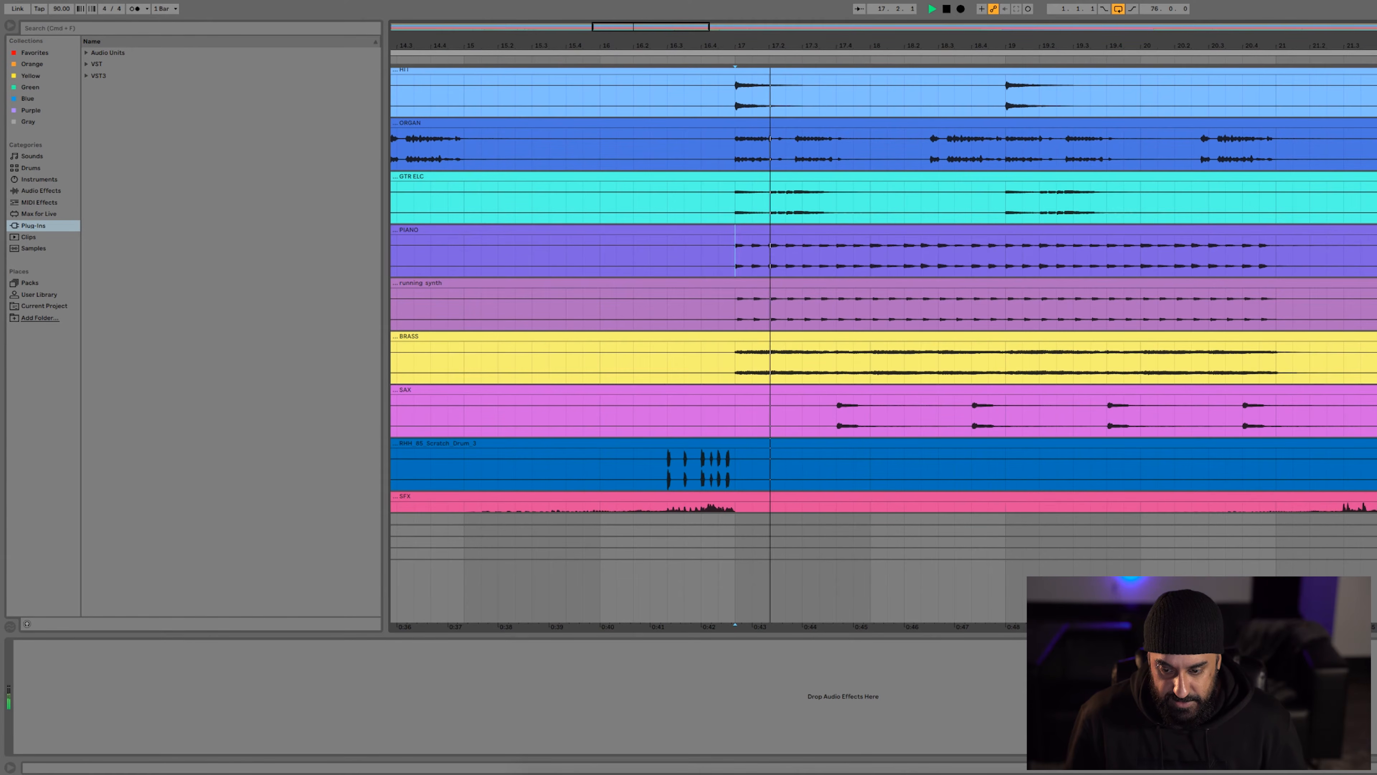
Play the passage from bar 17 again for the running synth below the piano
scroll(884, 342, "down", 3)
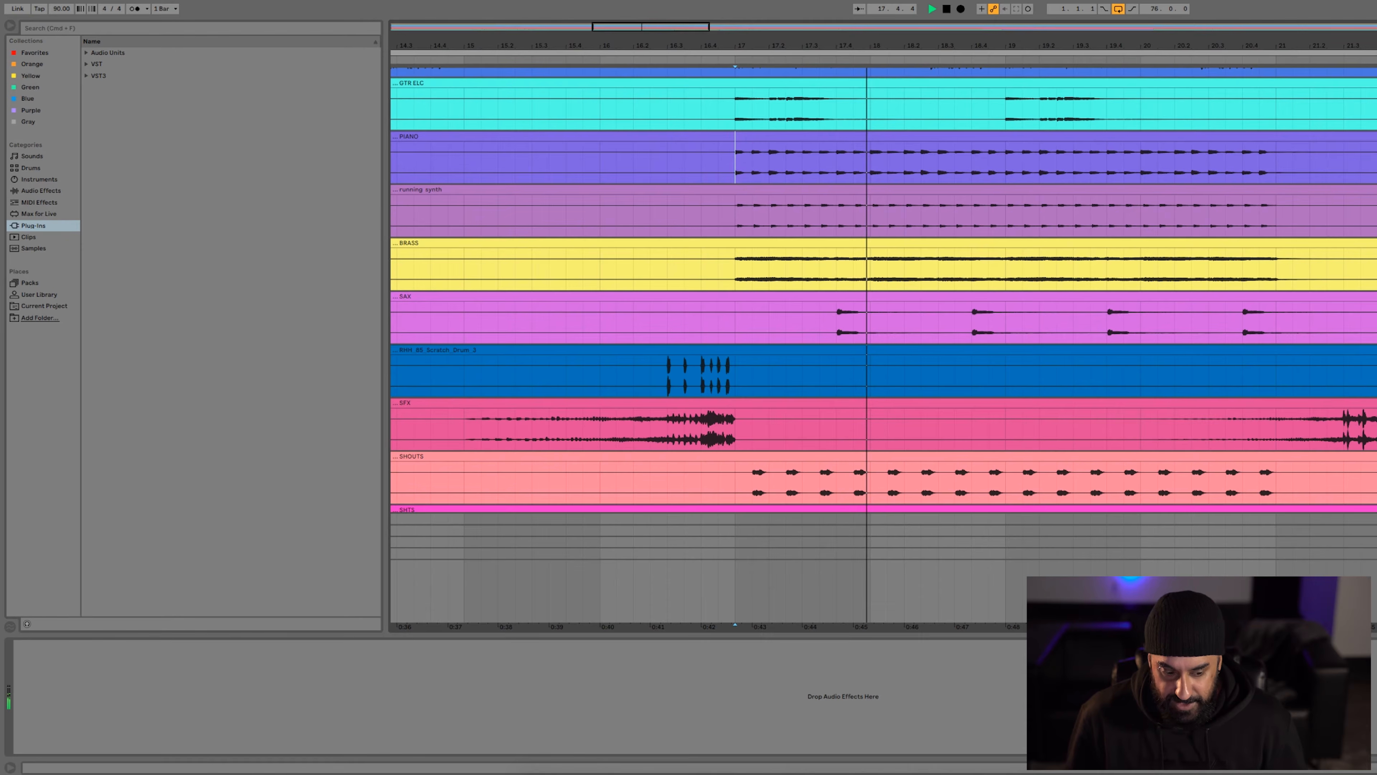
key("space")
key("space")
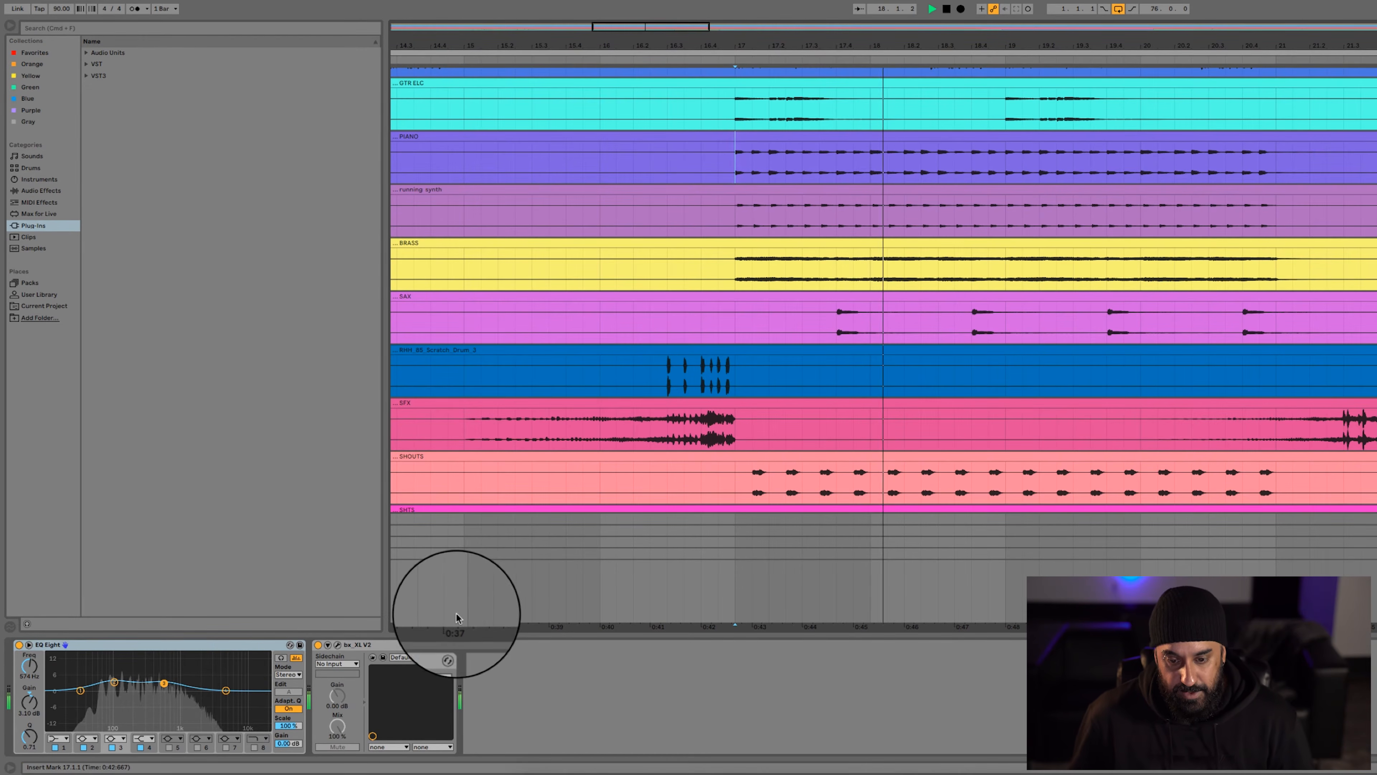
Play the track holding EQ Eight and bx_XL V2, and examine the second and third bands of its EQ Eight
key("space")
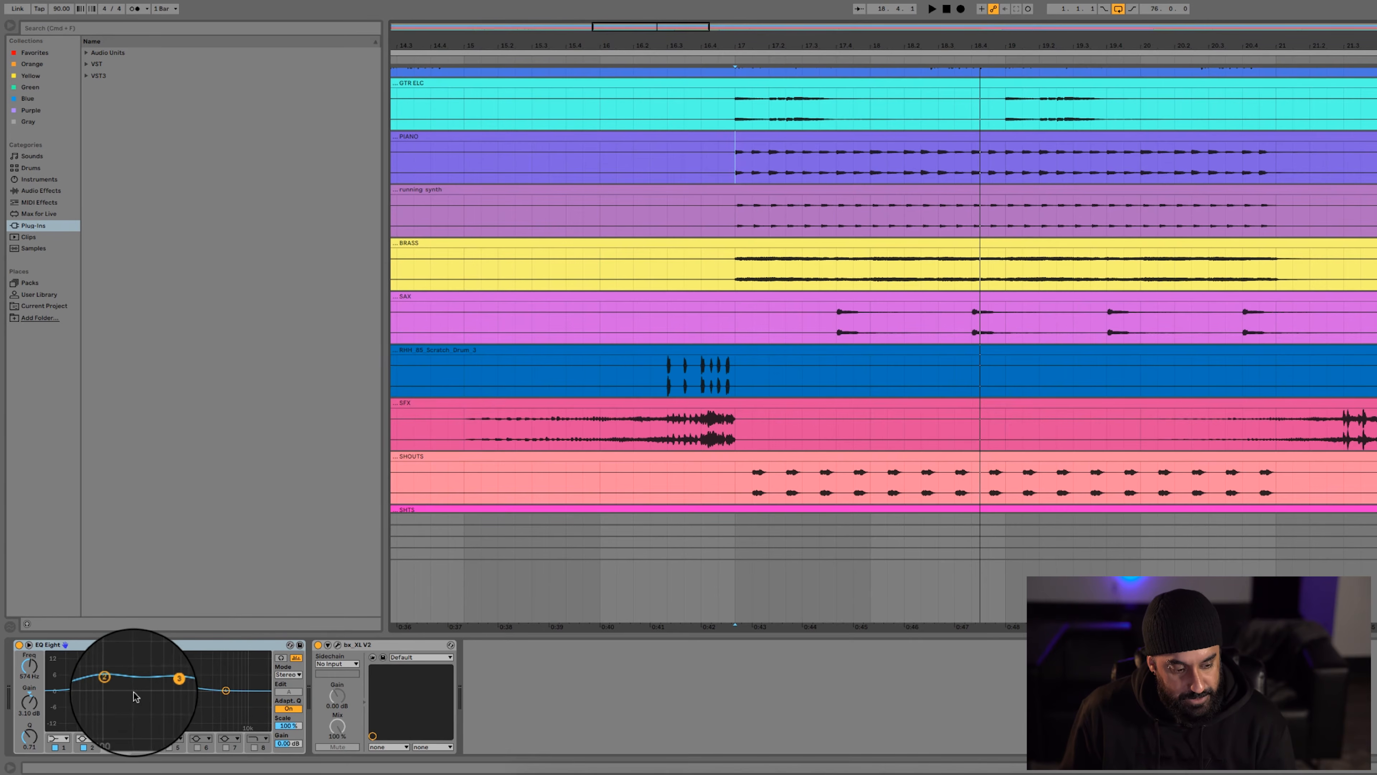
left_click(113, 682)
left_click(164, 684)
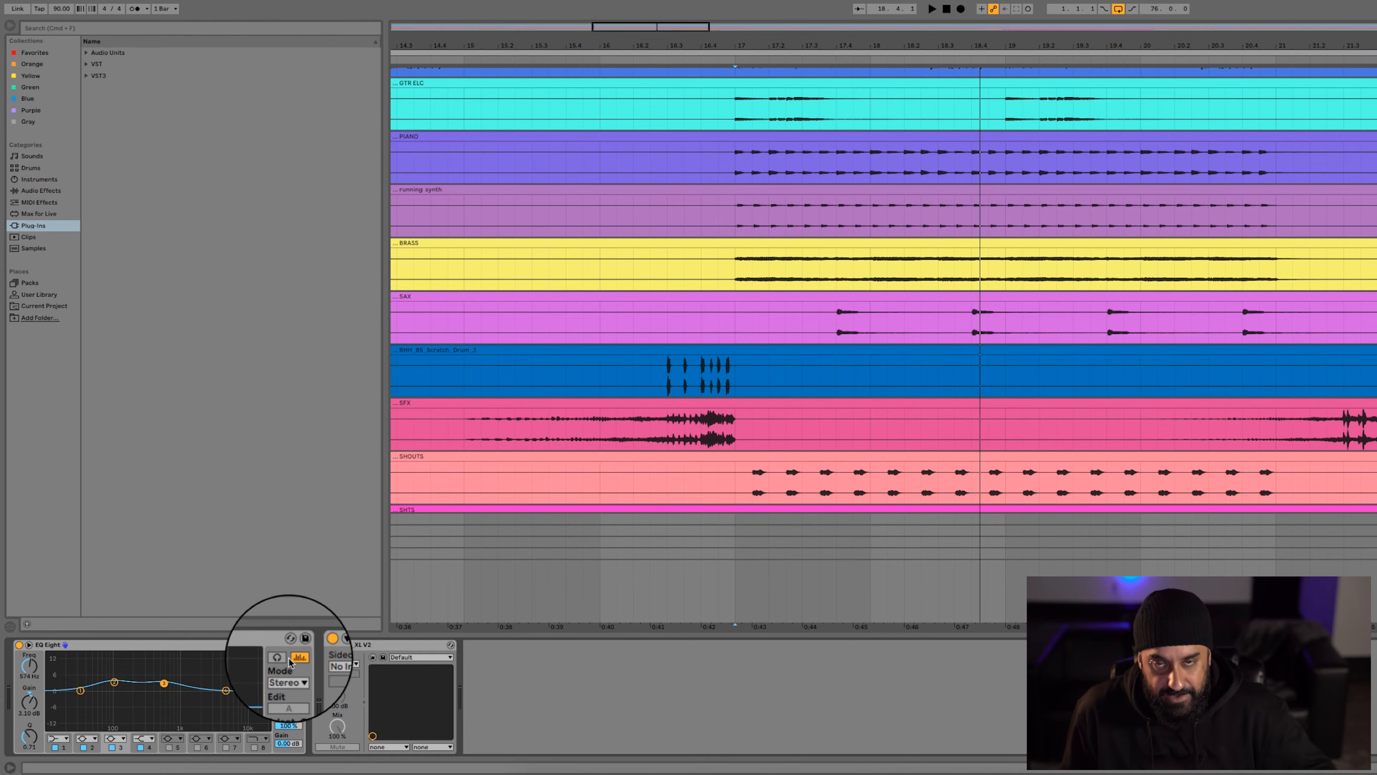
Open the bx_XL V2 window and group the EQ Eight and bx_XL V2 into one audio effect rack
left_click(326, 644)
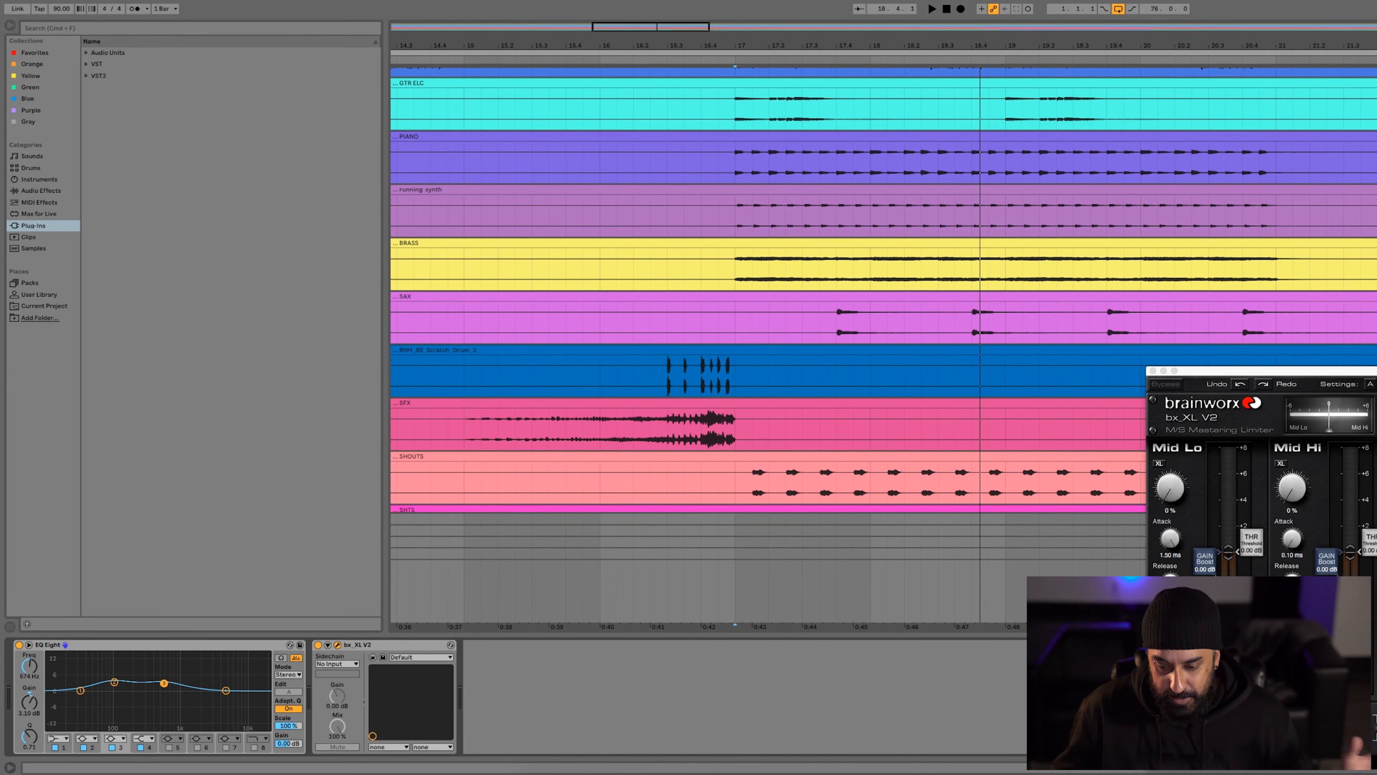
left_click(172, 644)
key("super+g")
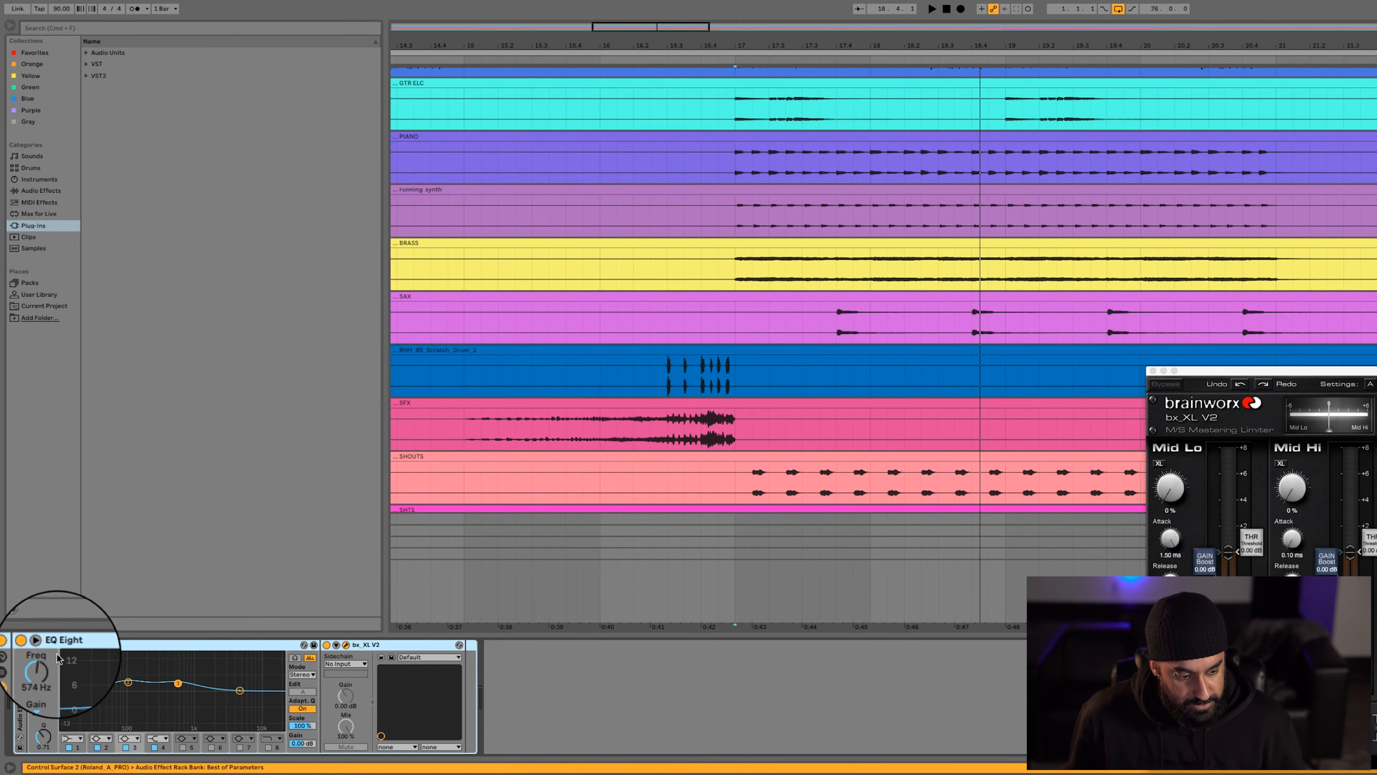
Play the passage from bar 17 with the EQ Eight and bx_XL V2 rack bypassed, then again with it enabled
left_click(19, 645)
key("space")
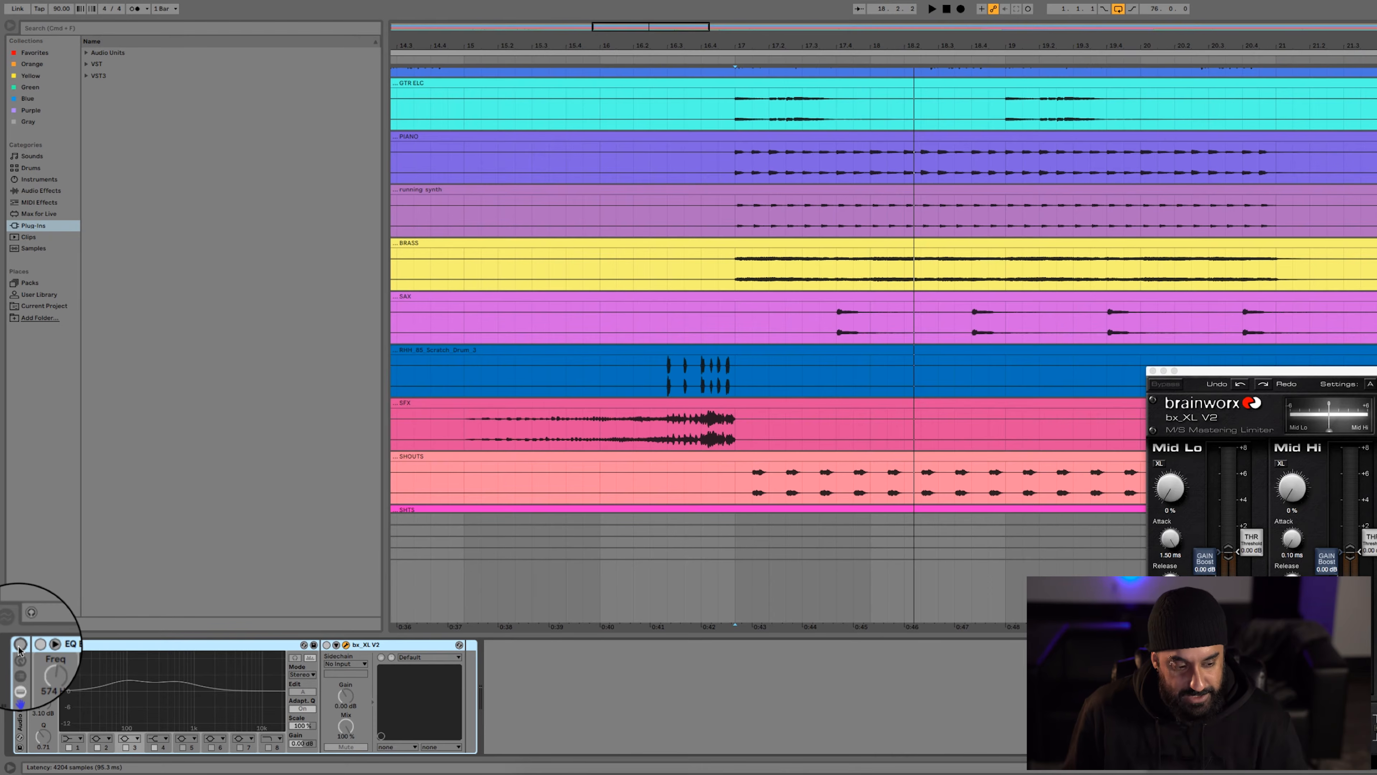
left_click(20, 645)
key("space")
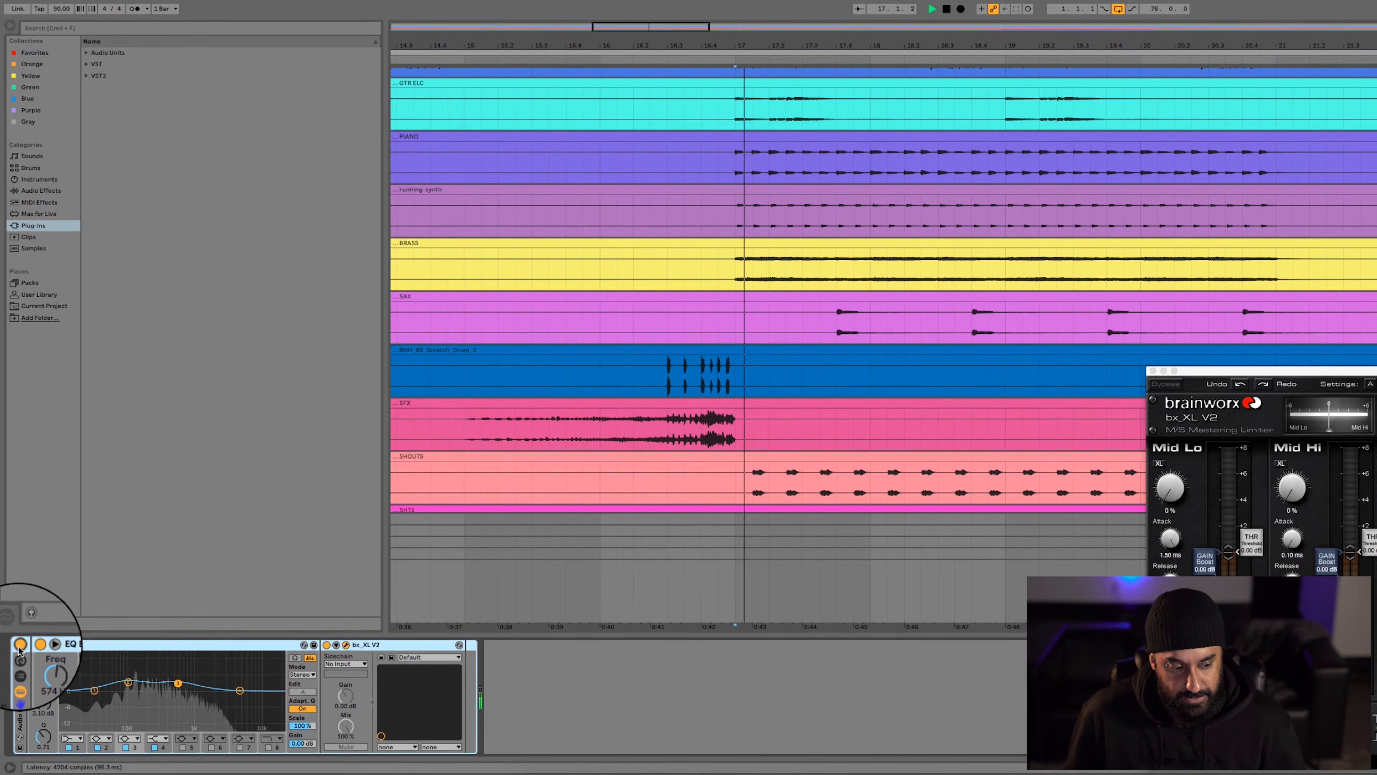
key("space")
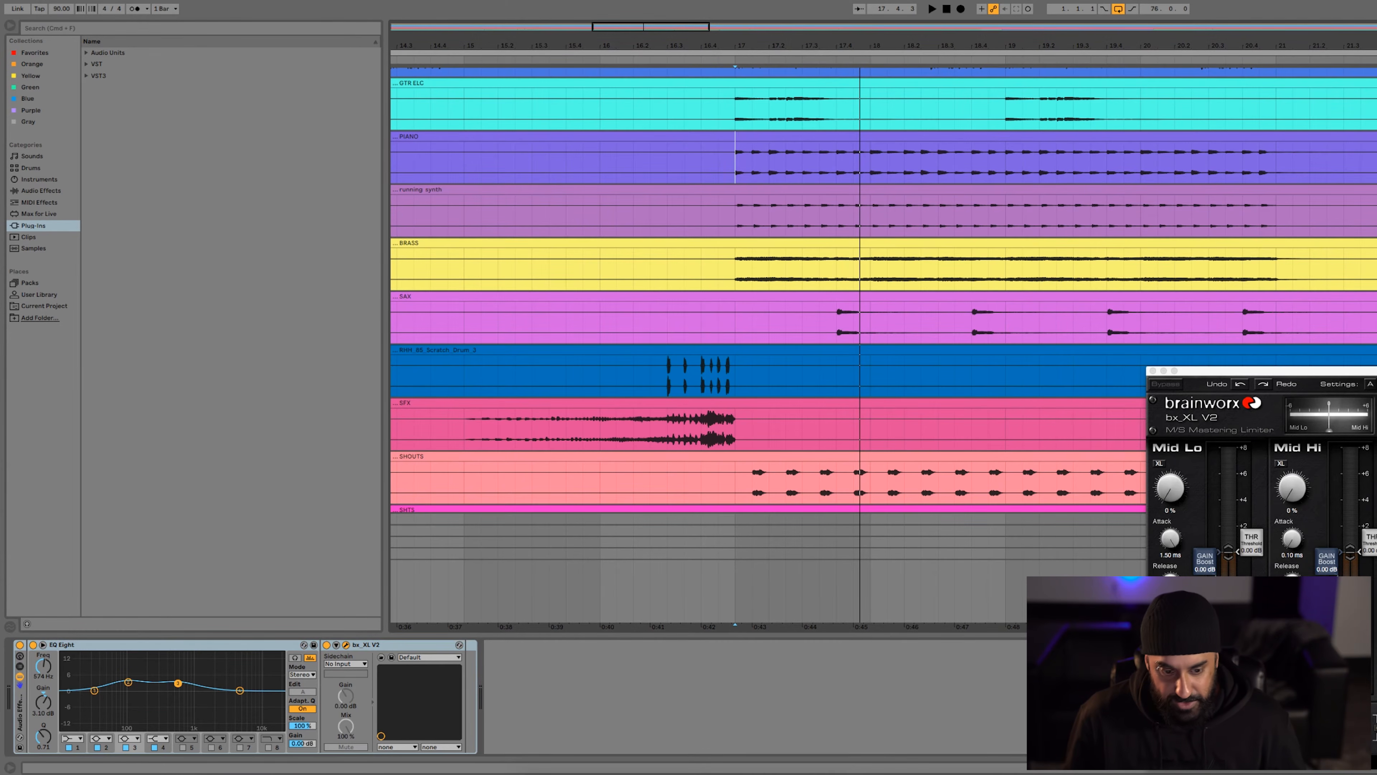
Play the SAX track from position 17.3
left_click(800, 303)
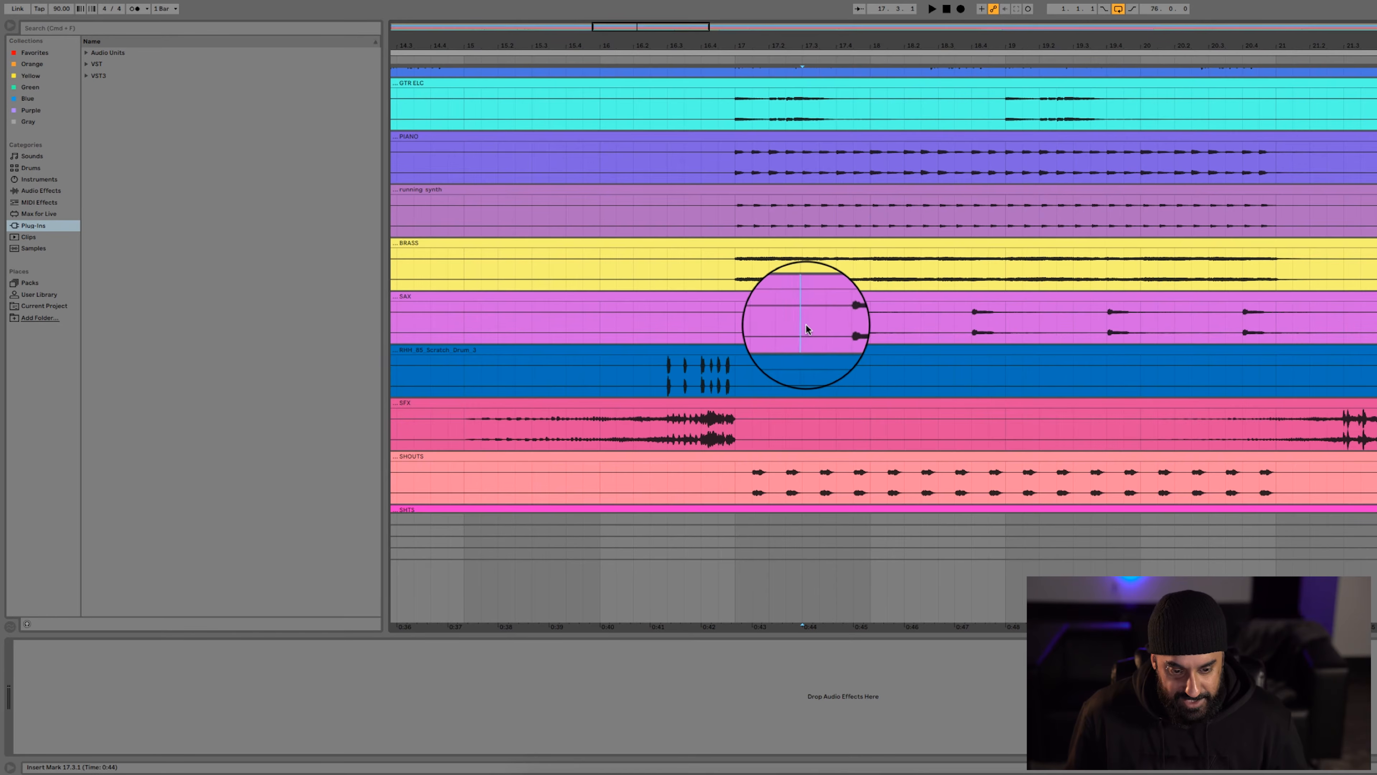
key("space")
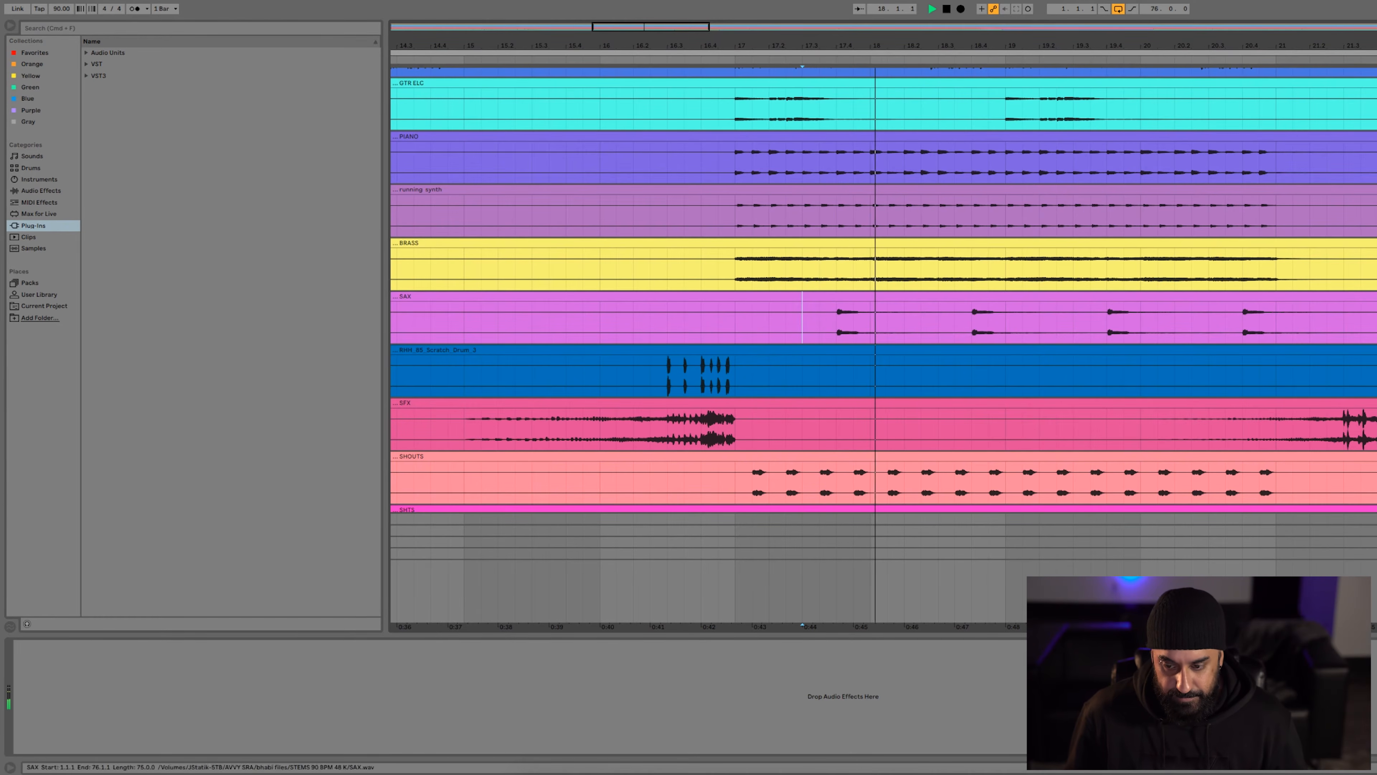
key("space")
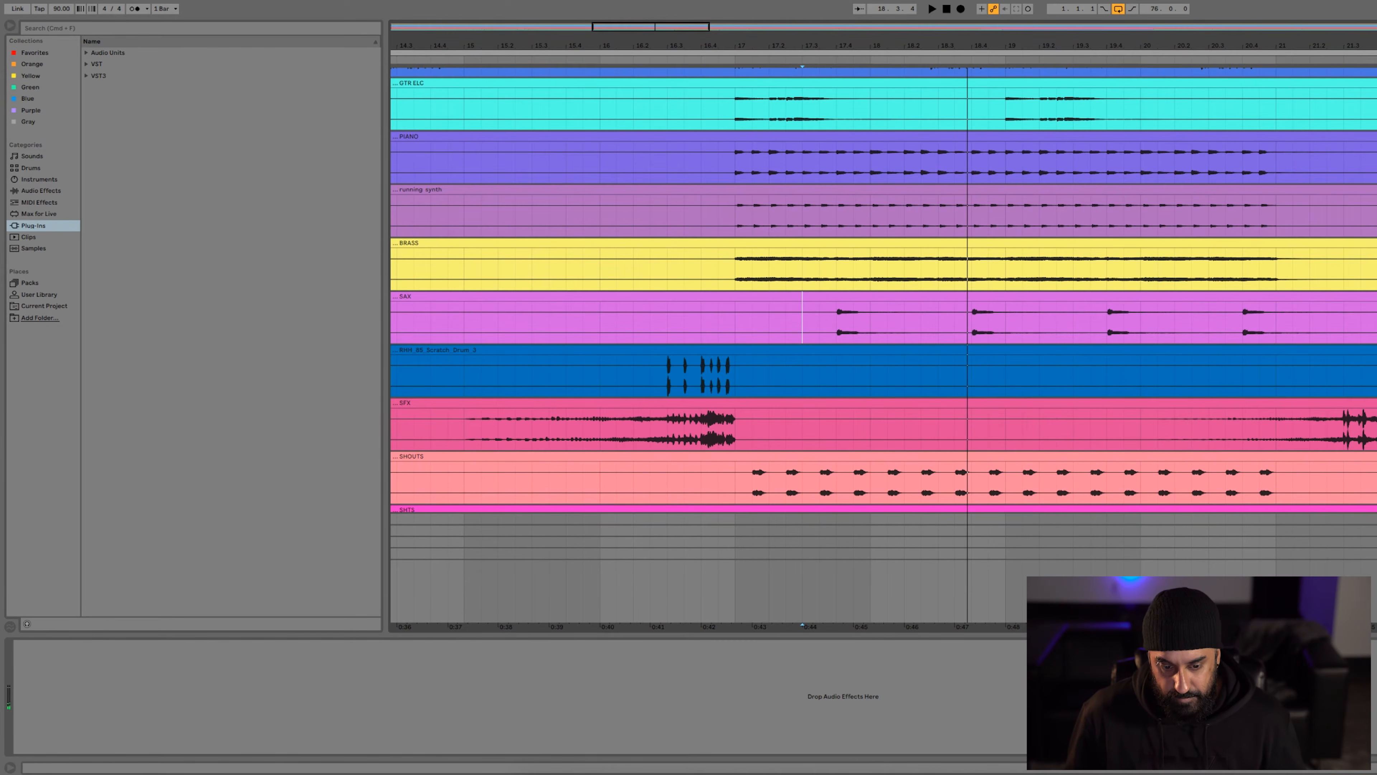
Play the scratch drum track from bar 16
scroll(556, 361, "down", 3)
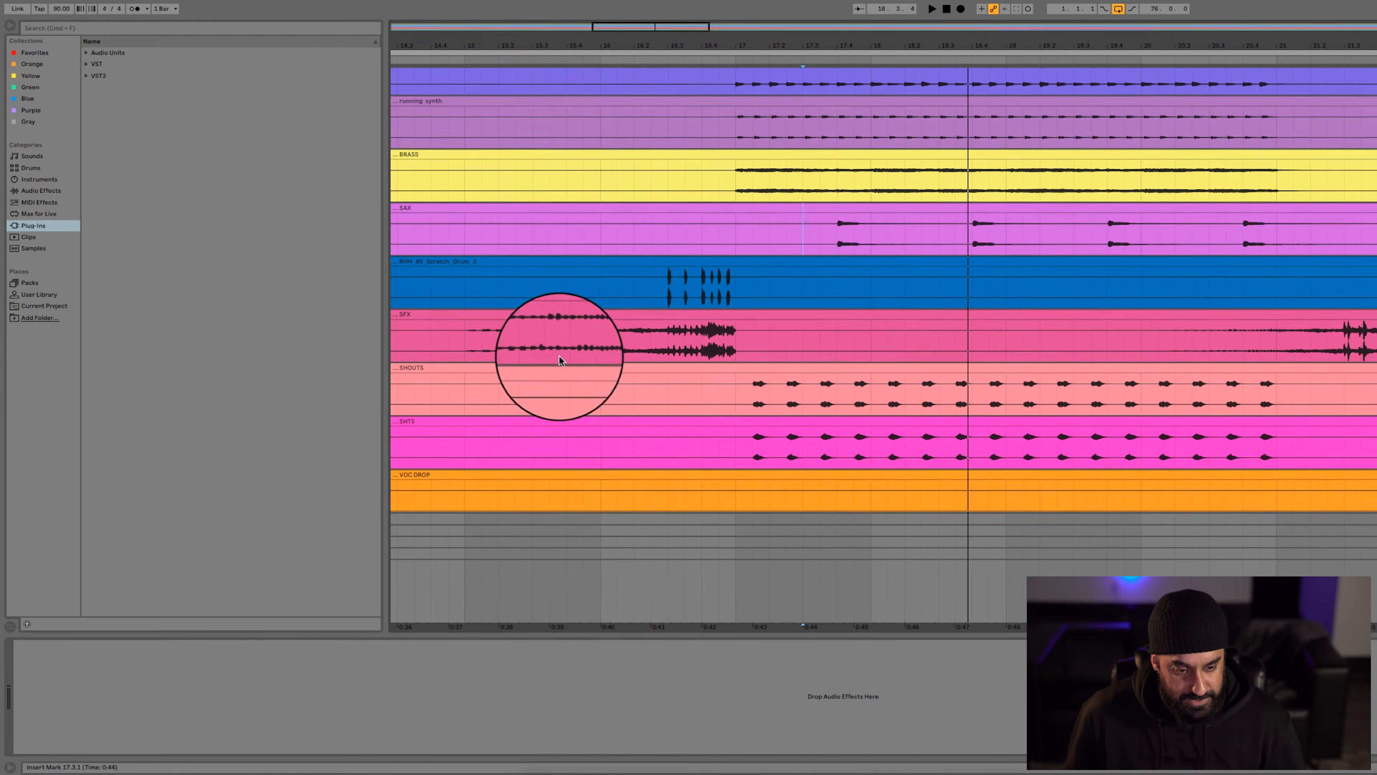
left_click(575, 277)
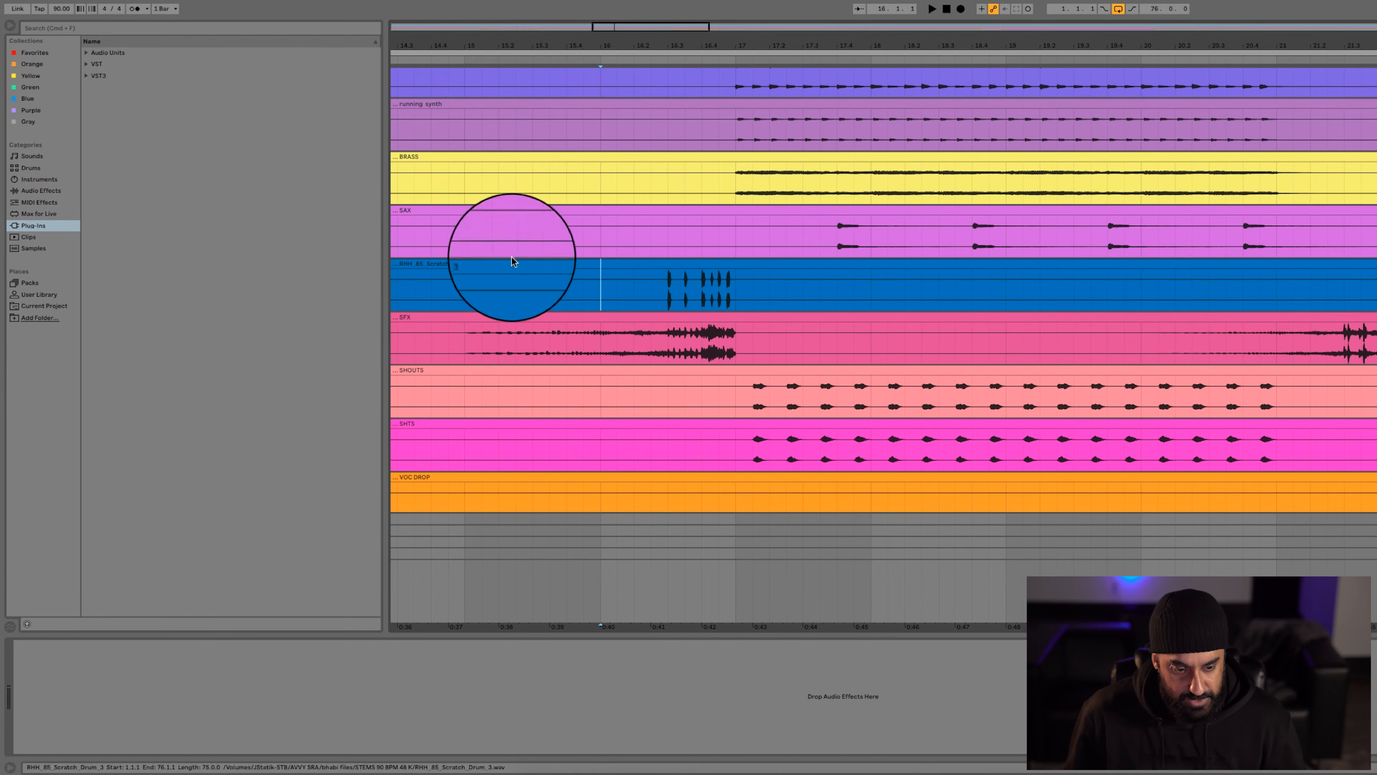
key("space")
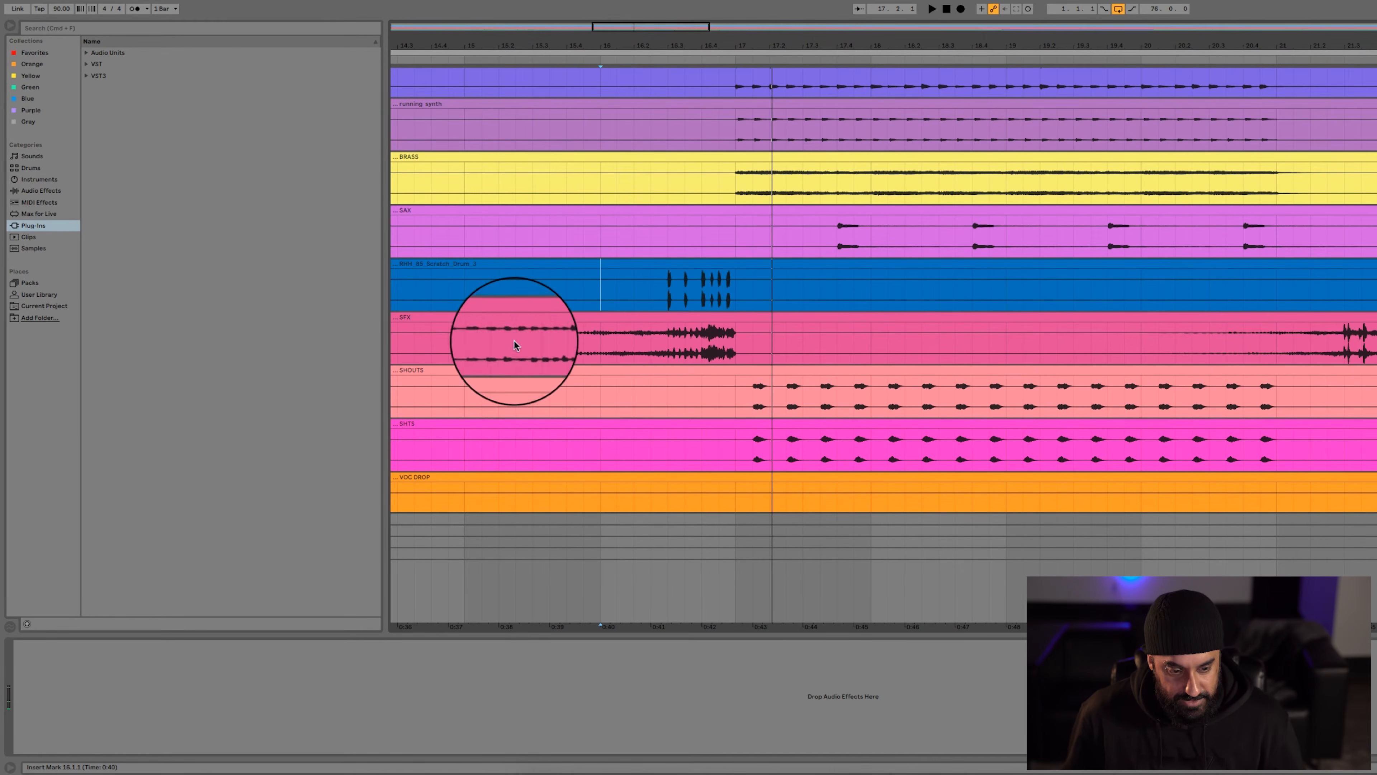
key("space")
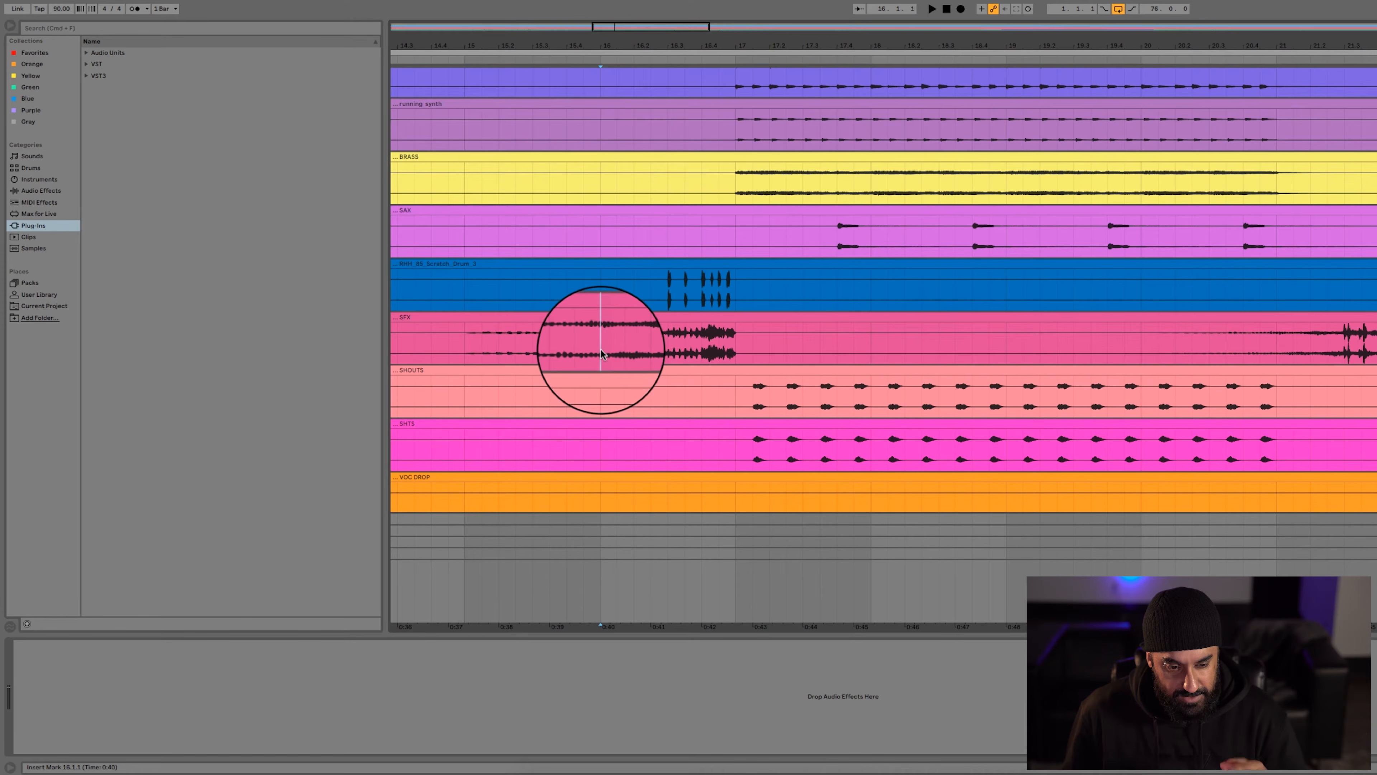
Play the SFX track from bar 16
key("space")
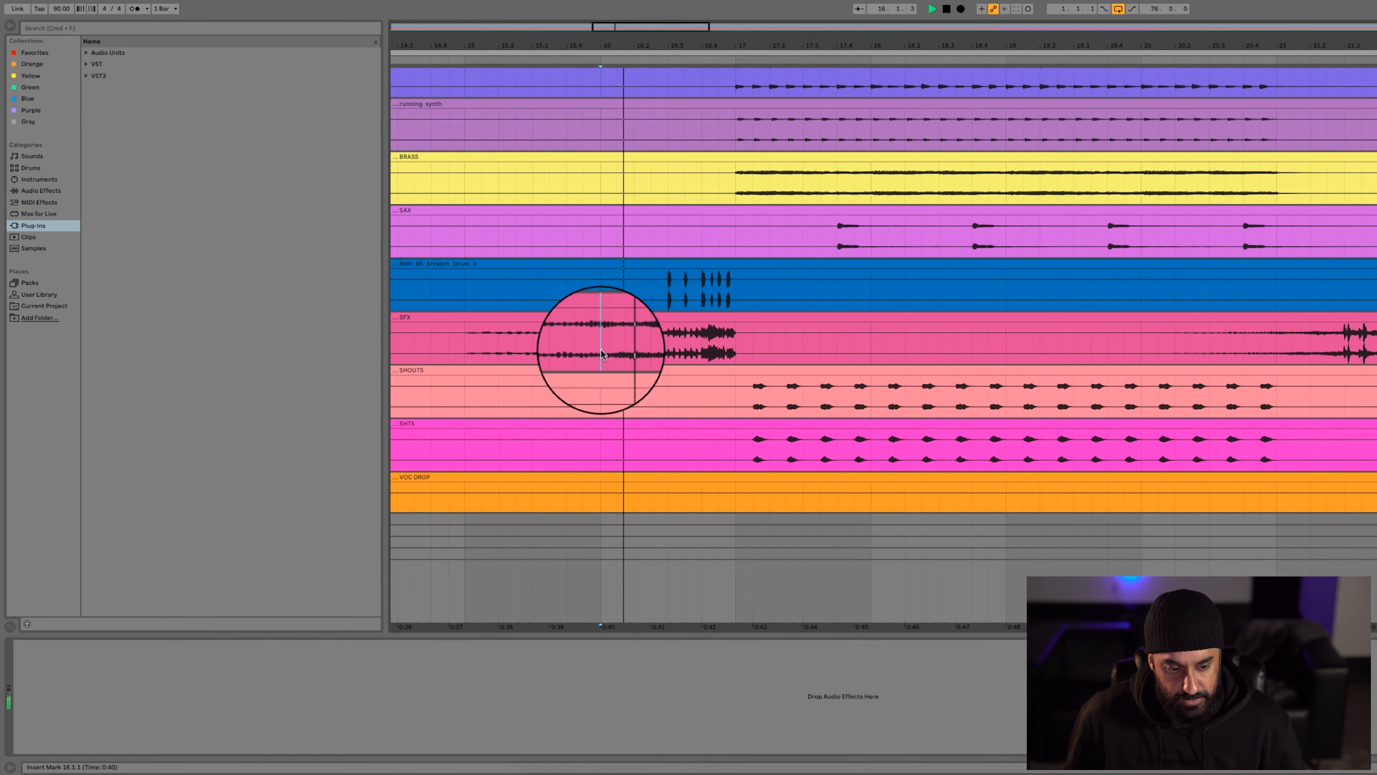
scroll(1205, 322, "down", 3)
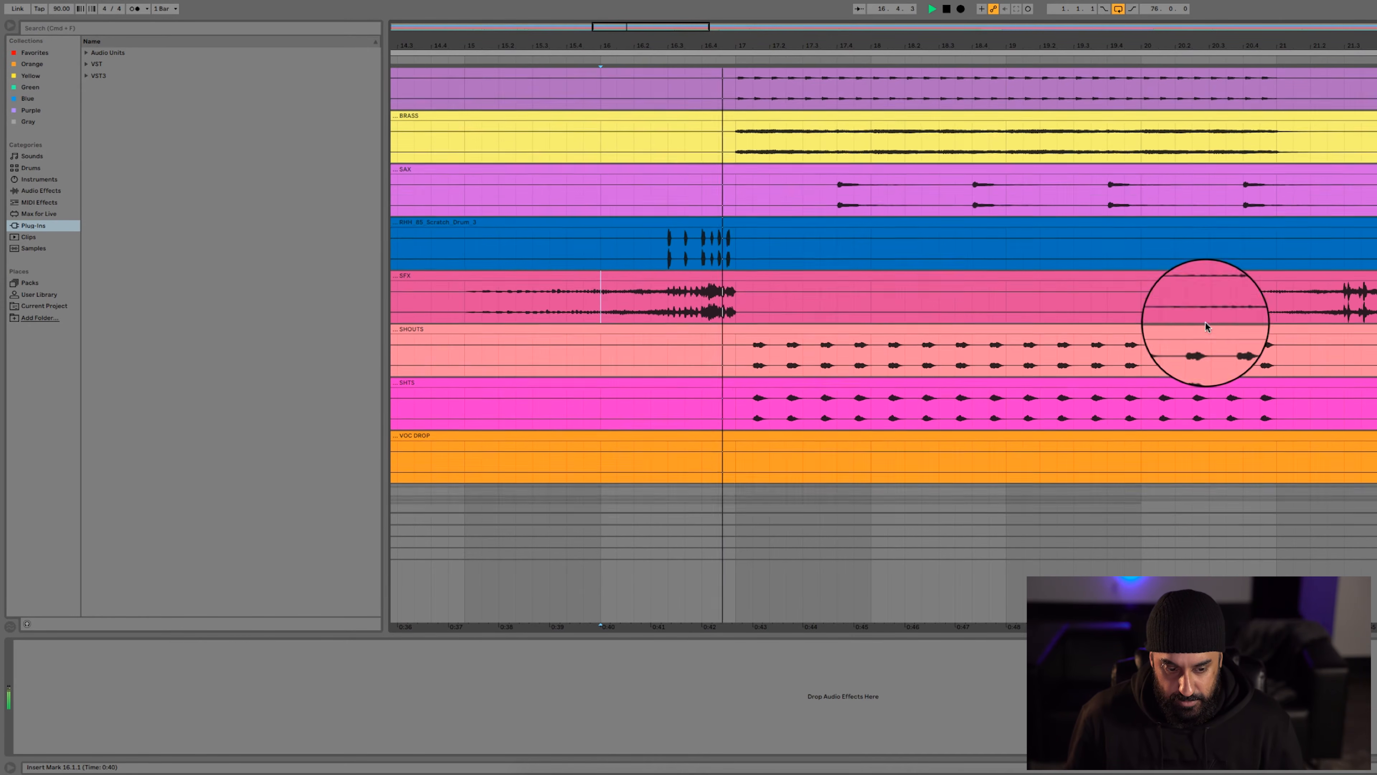
key("space")
Show a longer stretch of the arrangement and play the SHOUTS track from bar 17
left_click(702, 314)
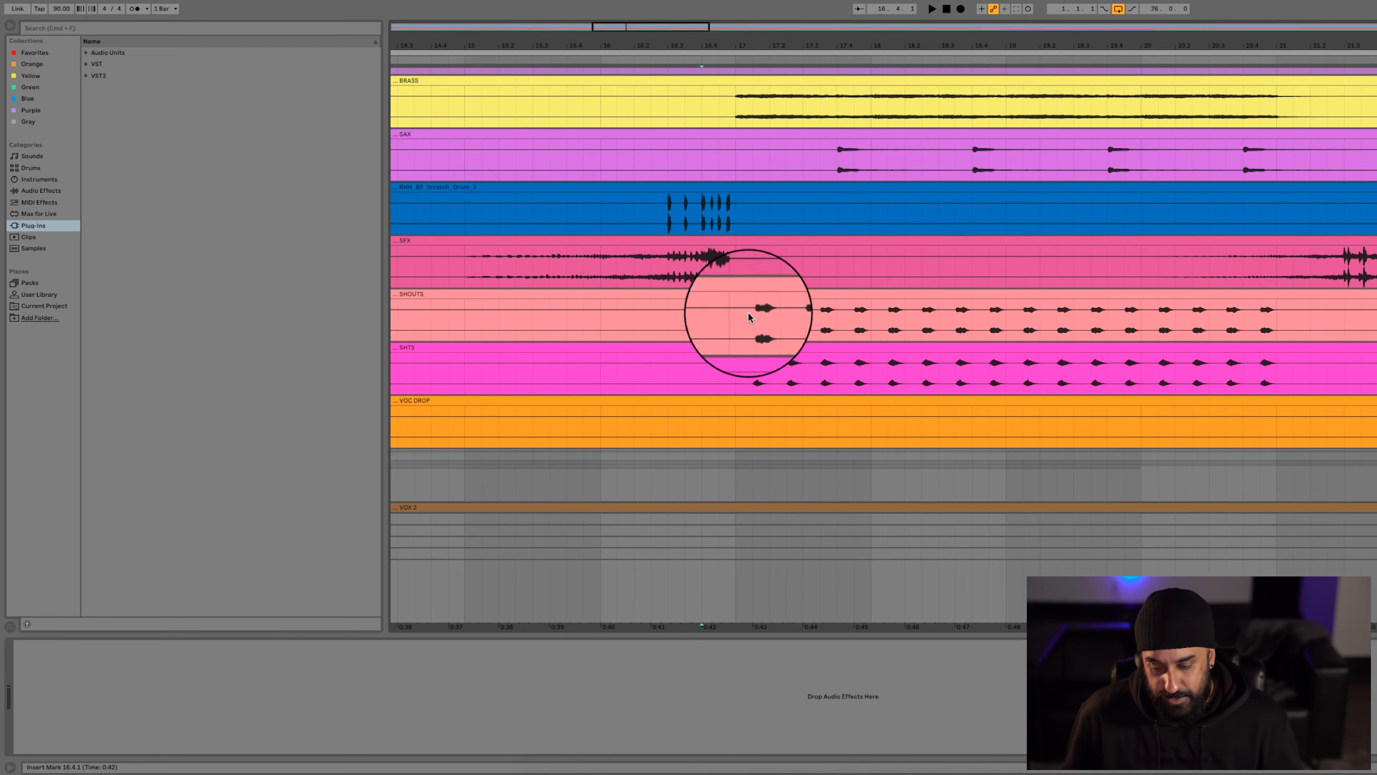
left_click(614, 269)
key("minus")
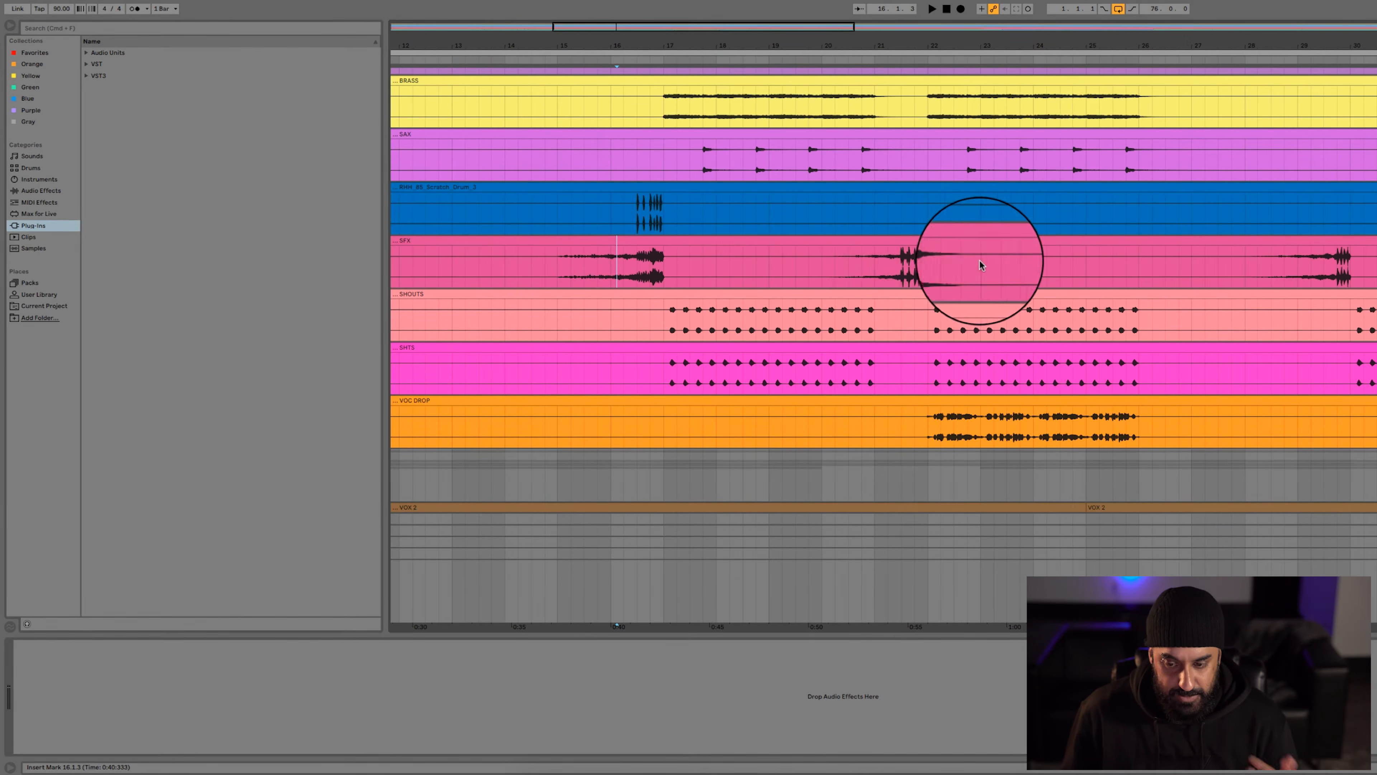
scroll(662, 304, "down", 3)
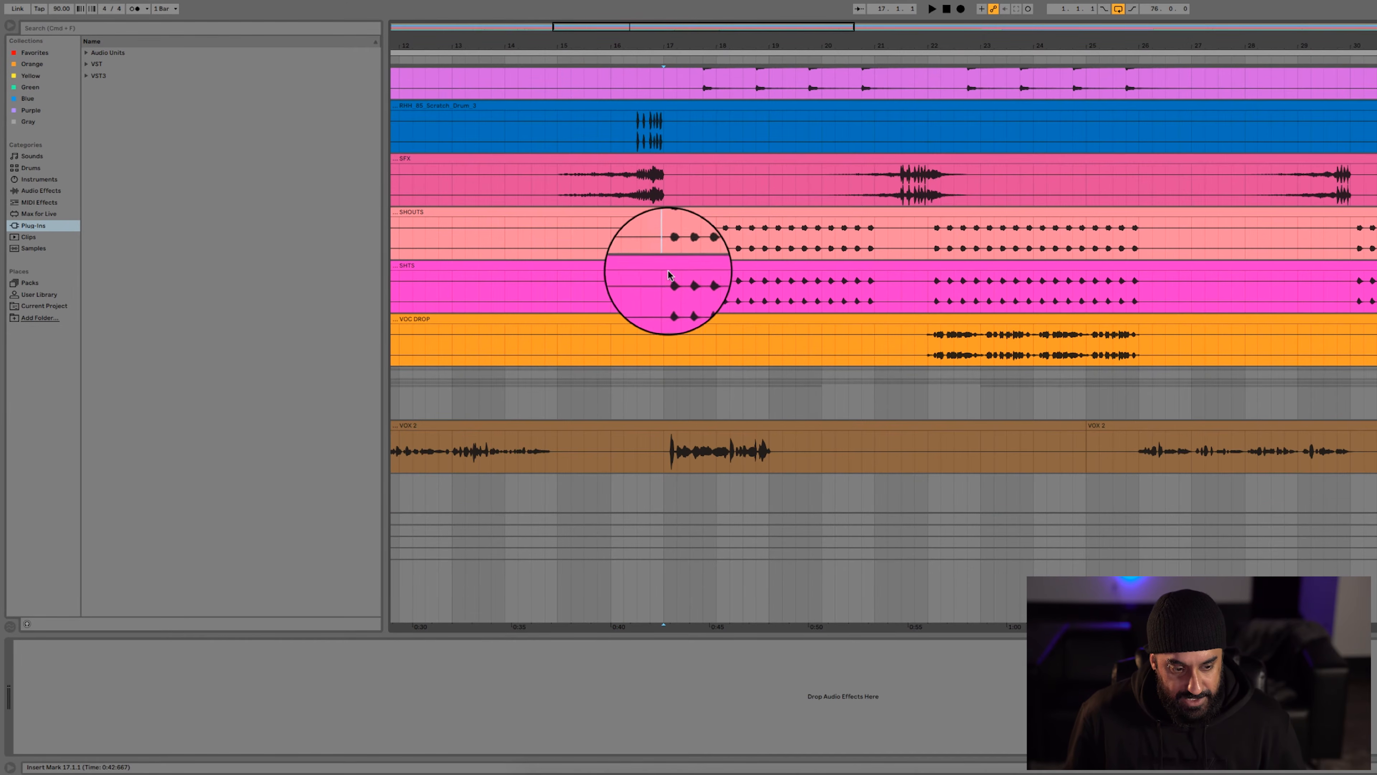
left_click(663, 255)
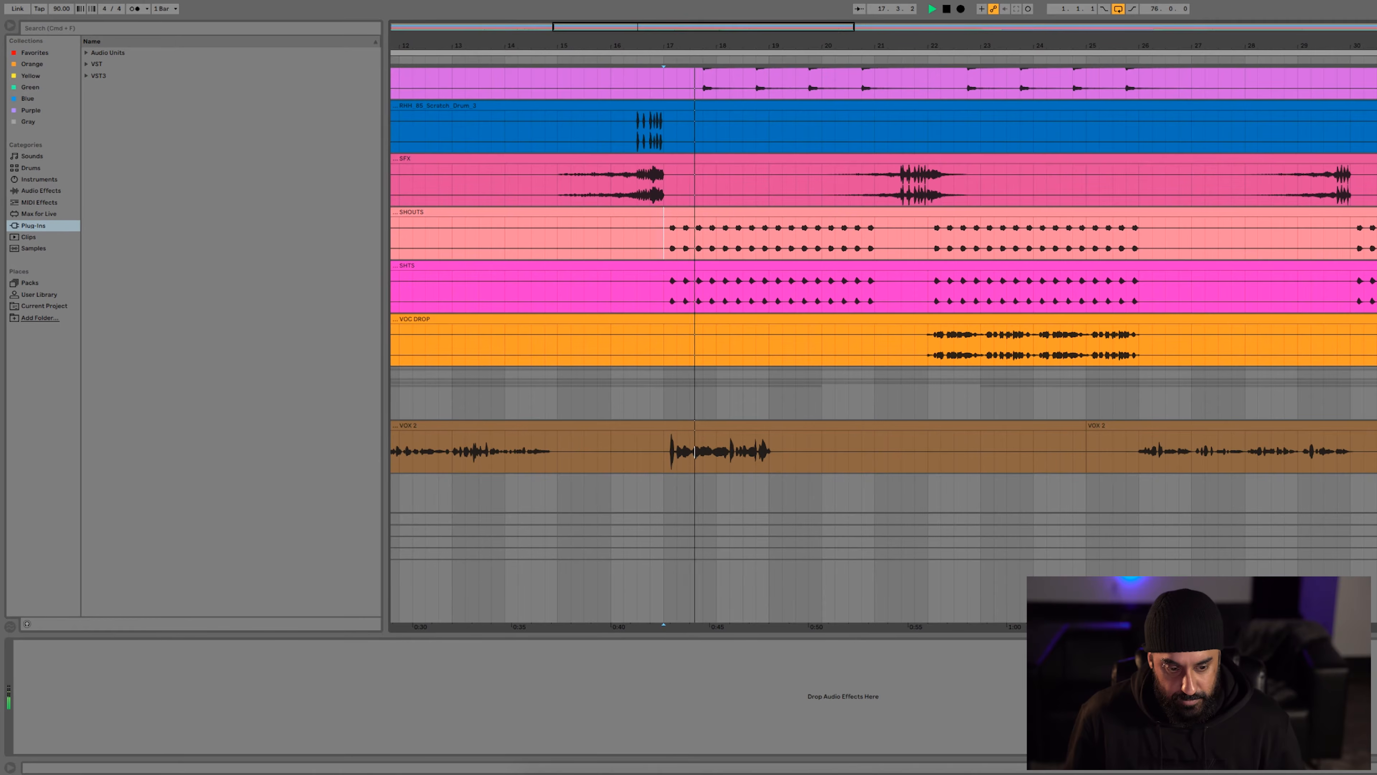
Play the VOC DROP track from bar 22
left_click(909, 343)
key("space")
left_click(925, 342)
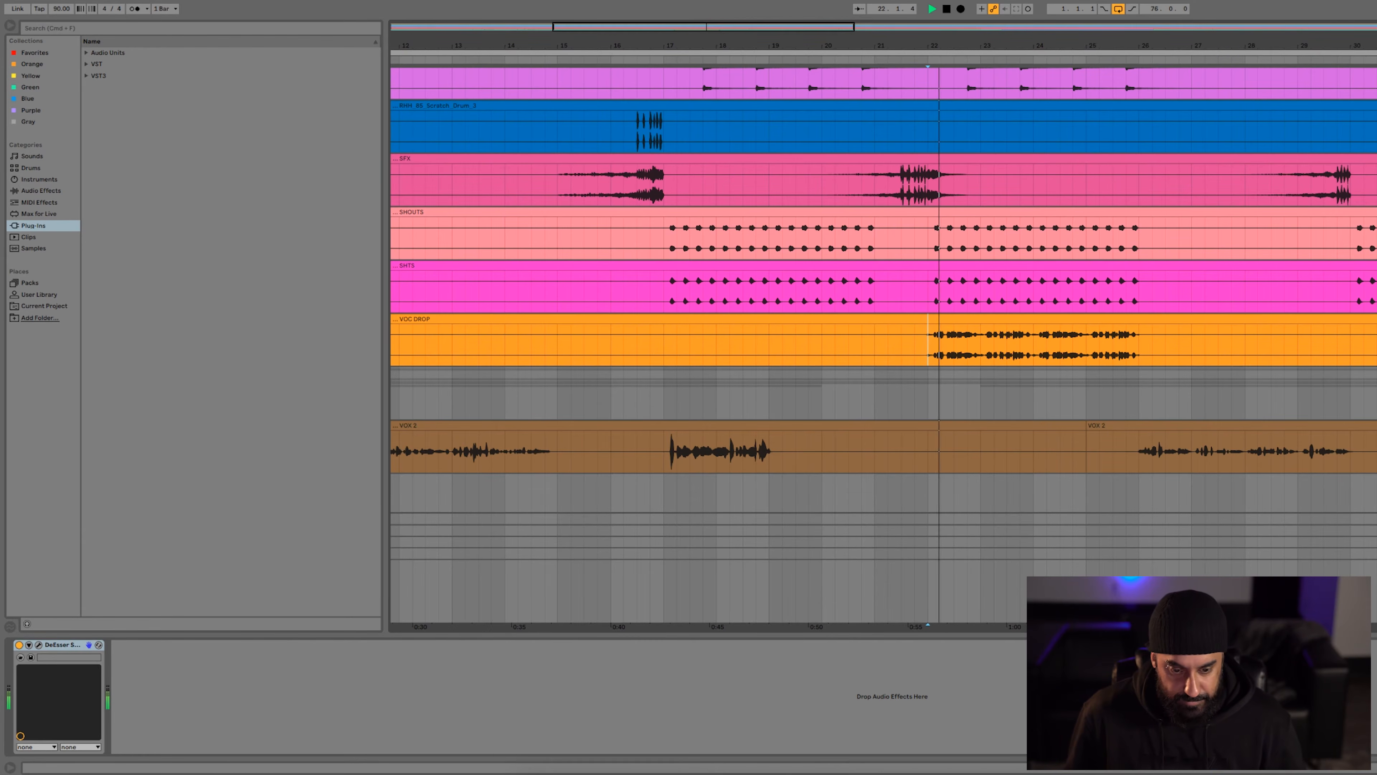
scroll(728, 324, "down", 3)
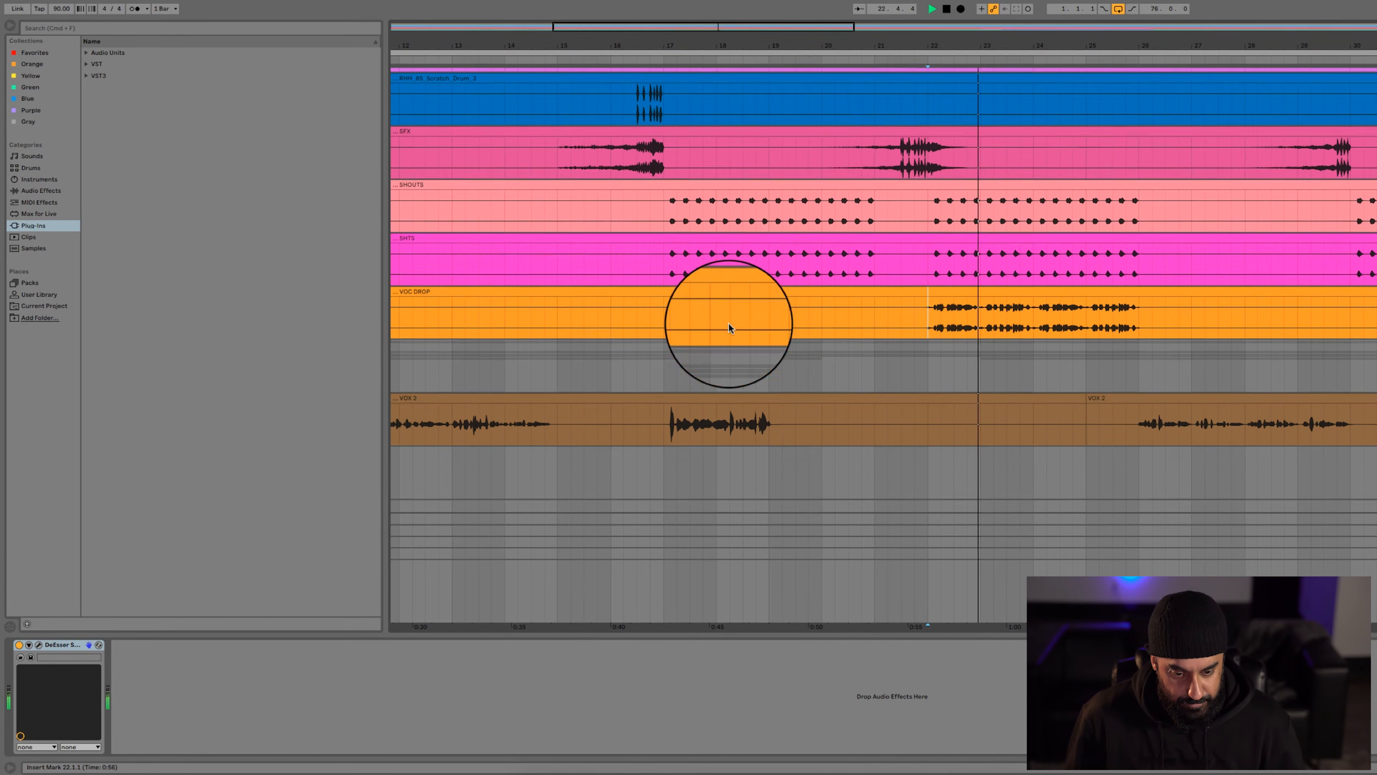
key("space")
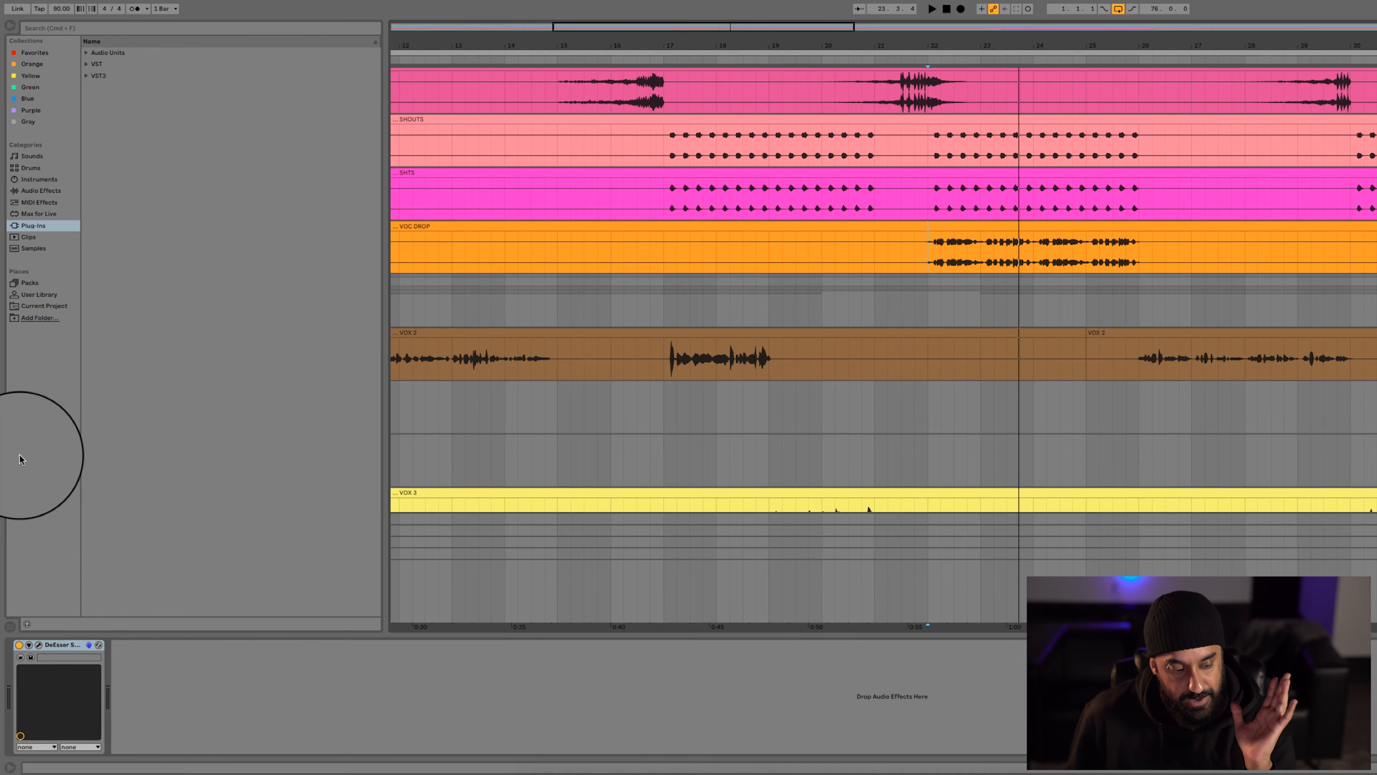
Open the DeEsser window of the VOC DROP track and play the passage from bar 22 with it active
left_click(38, 647)
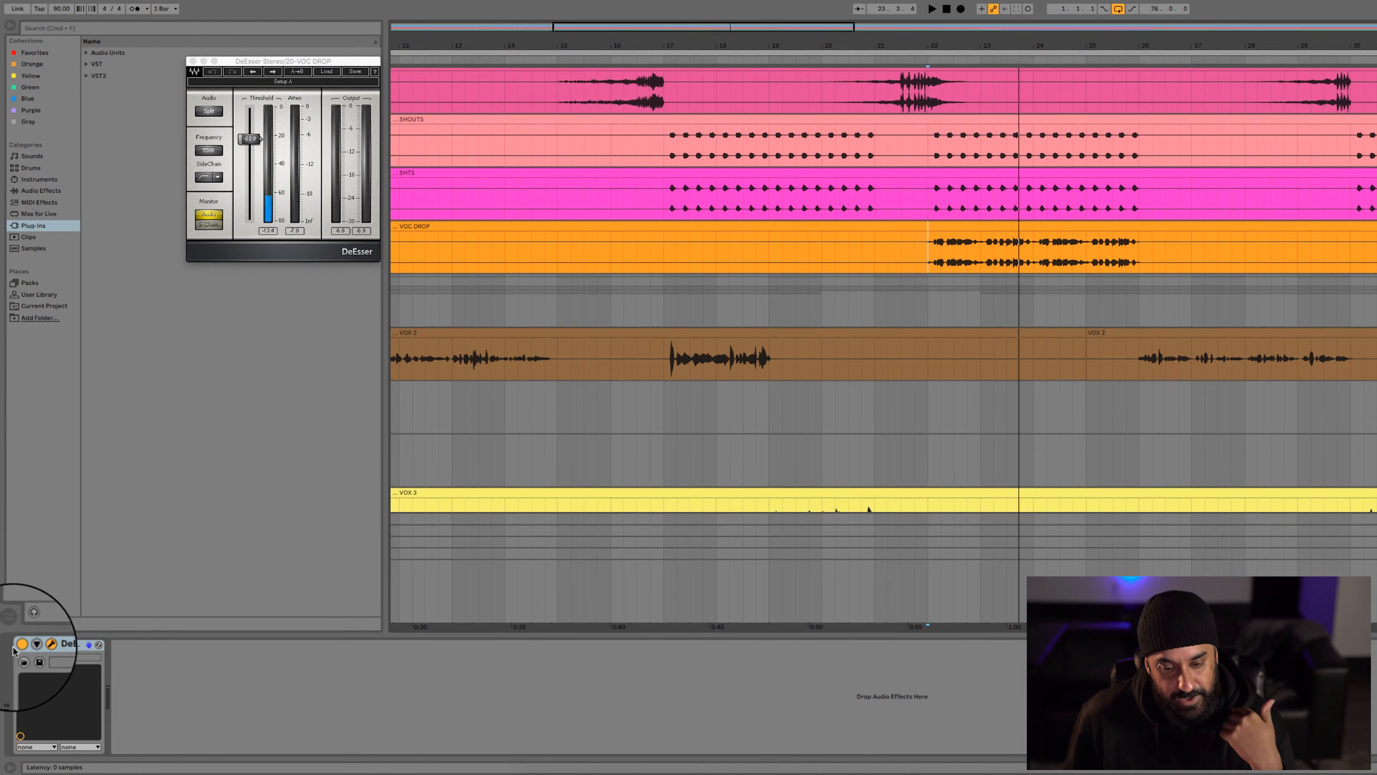
key("space")
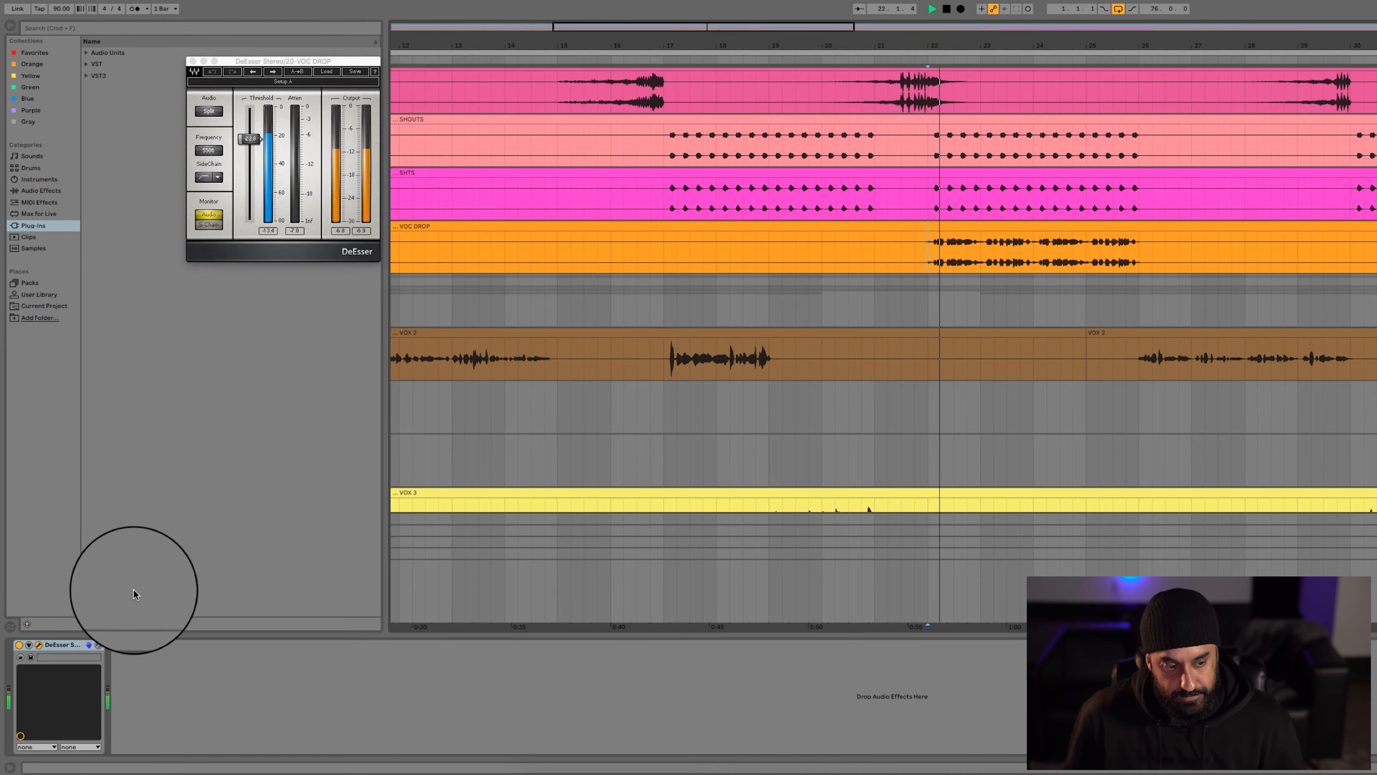
key("space")
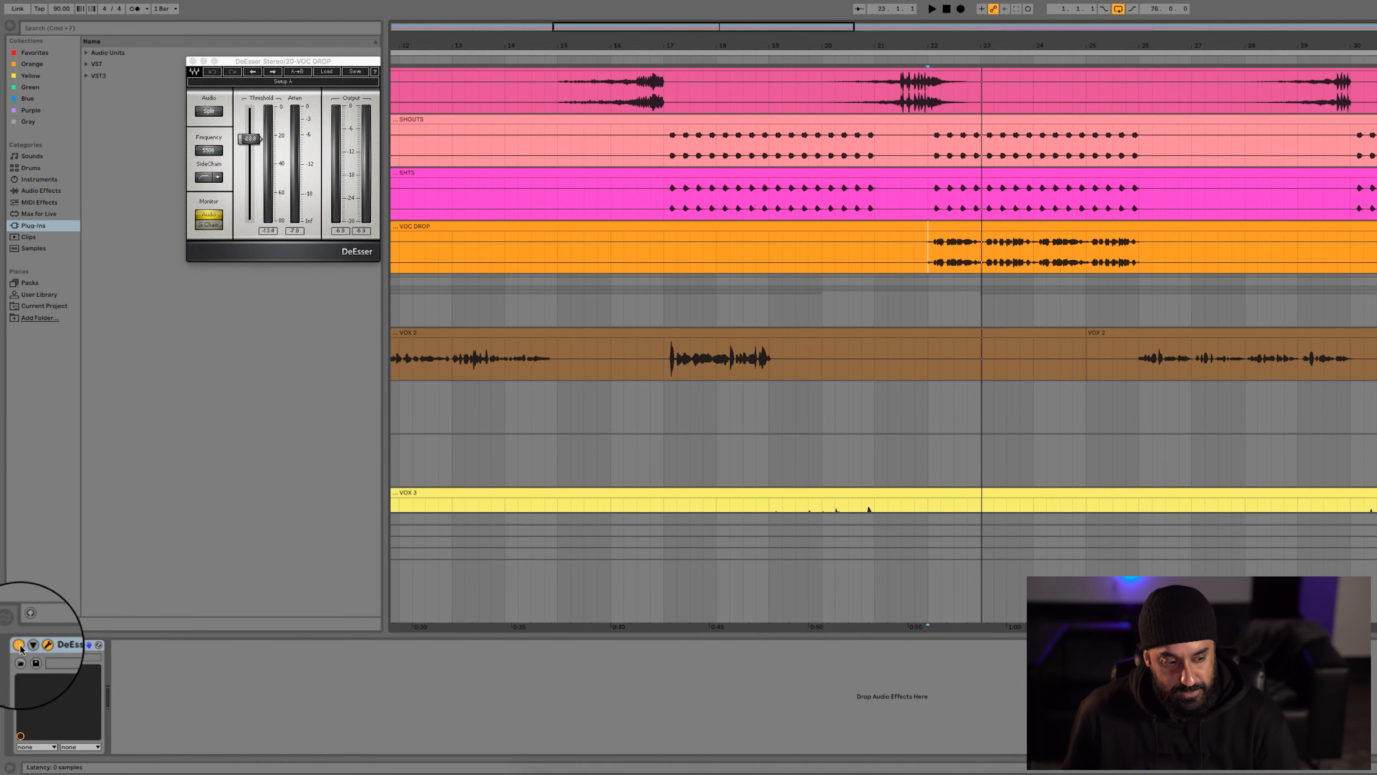
Play the VOC DROP passage with the DeEsser bypassed, then switch the DeEsser back on
left_click(18, 644)
key("space")
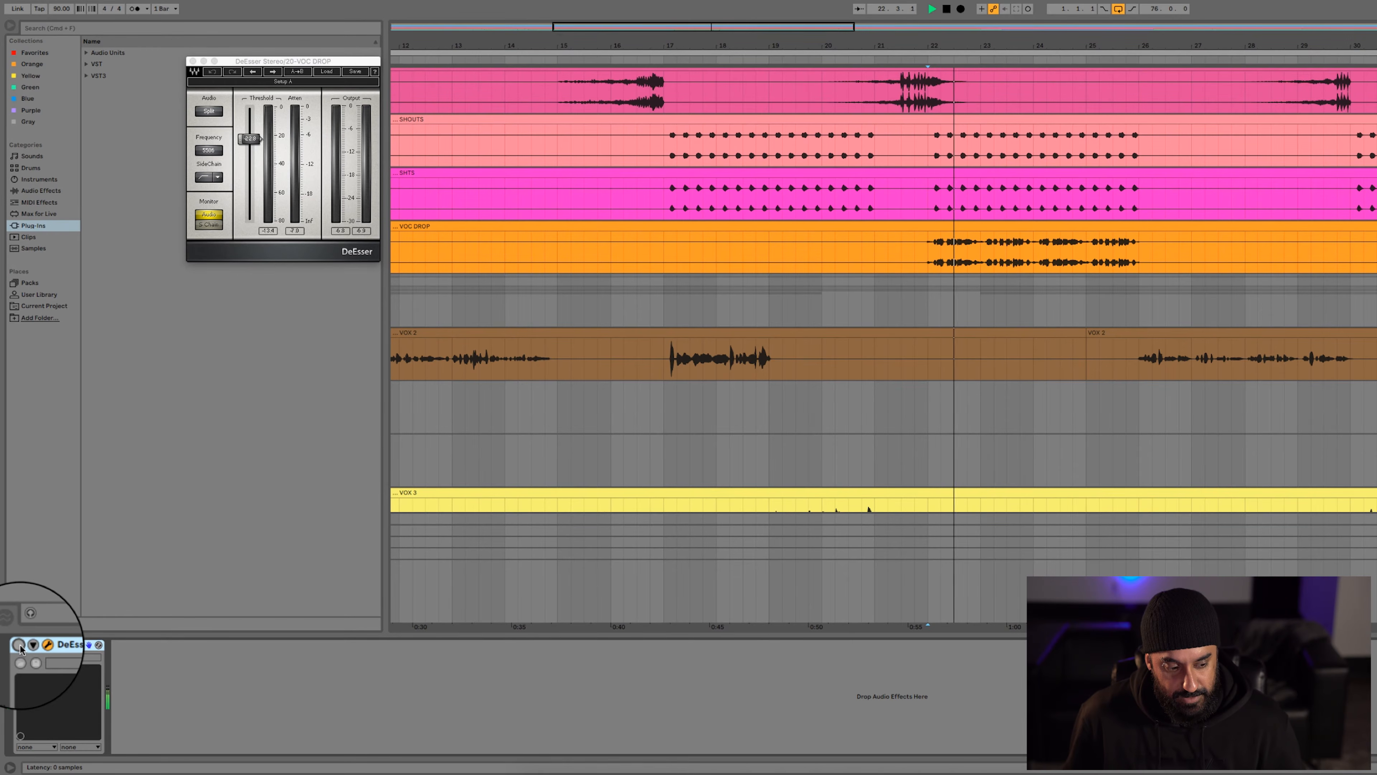
key("space")
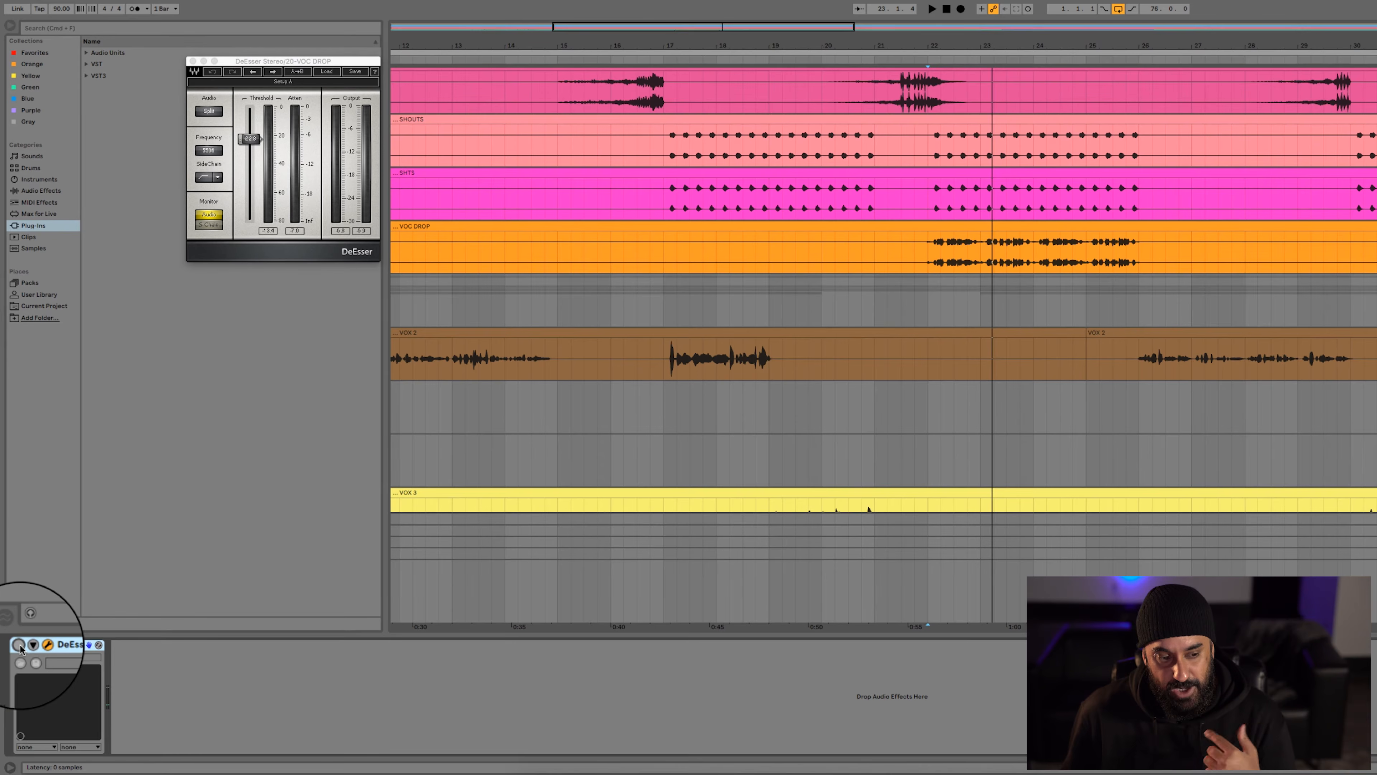
left_click(19, 643)
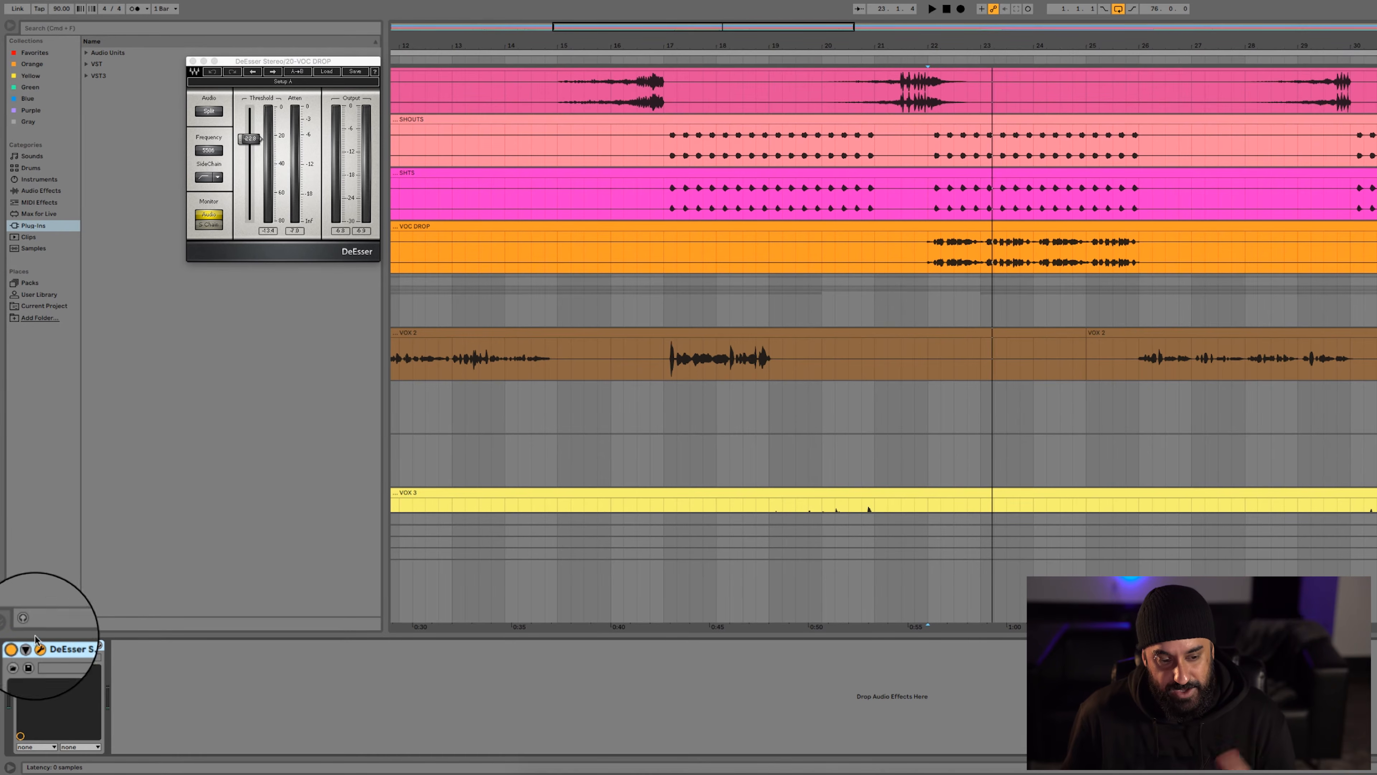
Show the whole arrangement and play the vocal group from bar 5, where the first VOX 2 vocal begins
left_click(882, 301)
key("w")
scroll(678, 287, "down", 5)
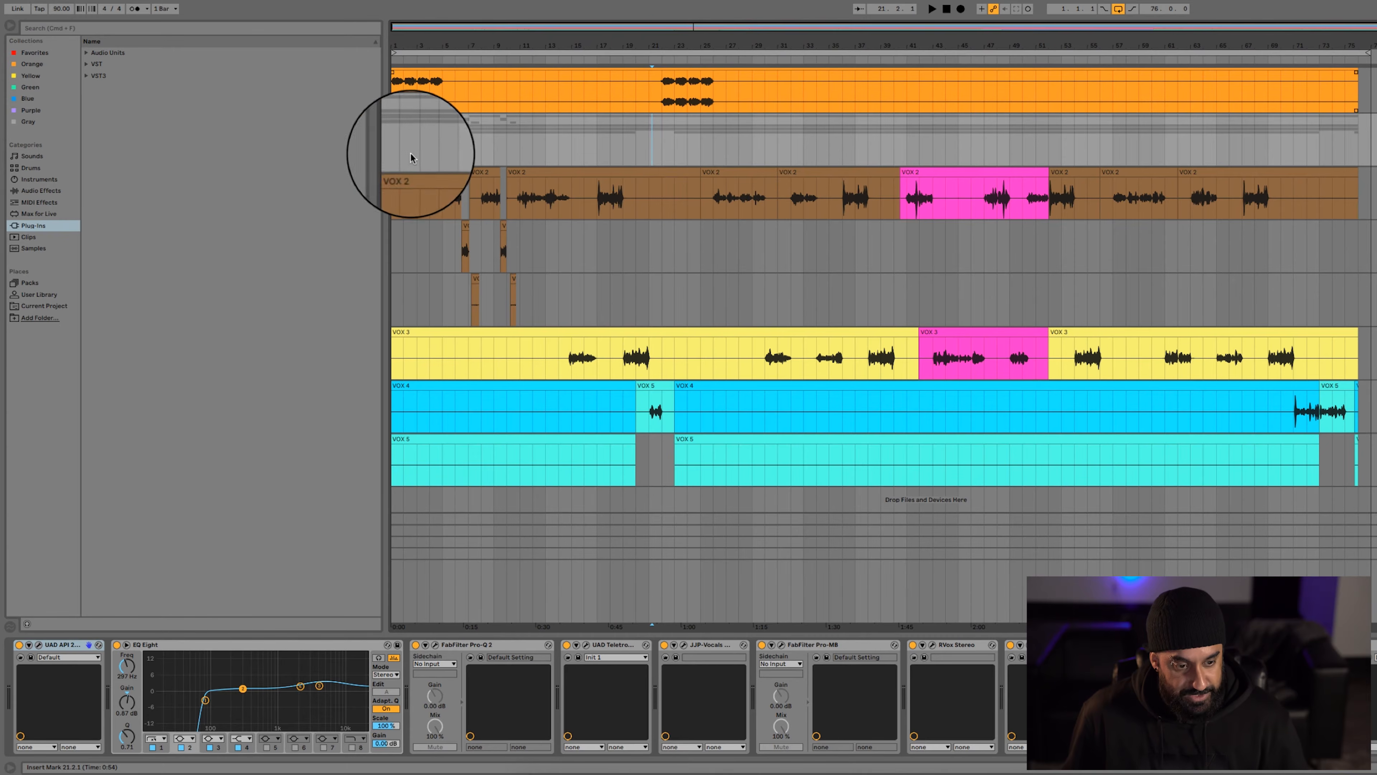
scroll(429, 136, "up", 5)
left_click(456, 150)
key("space")
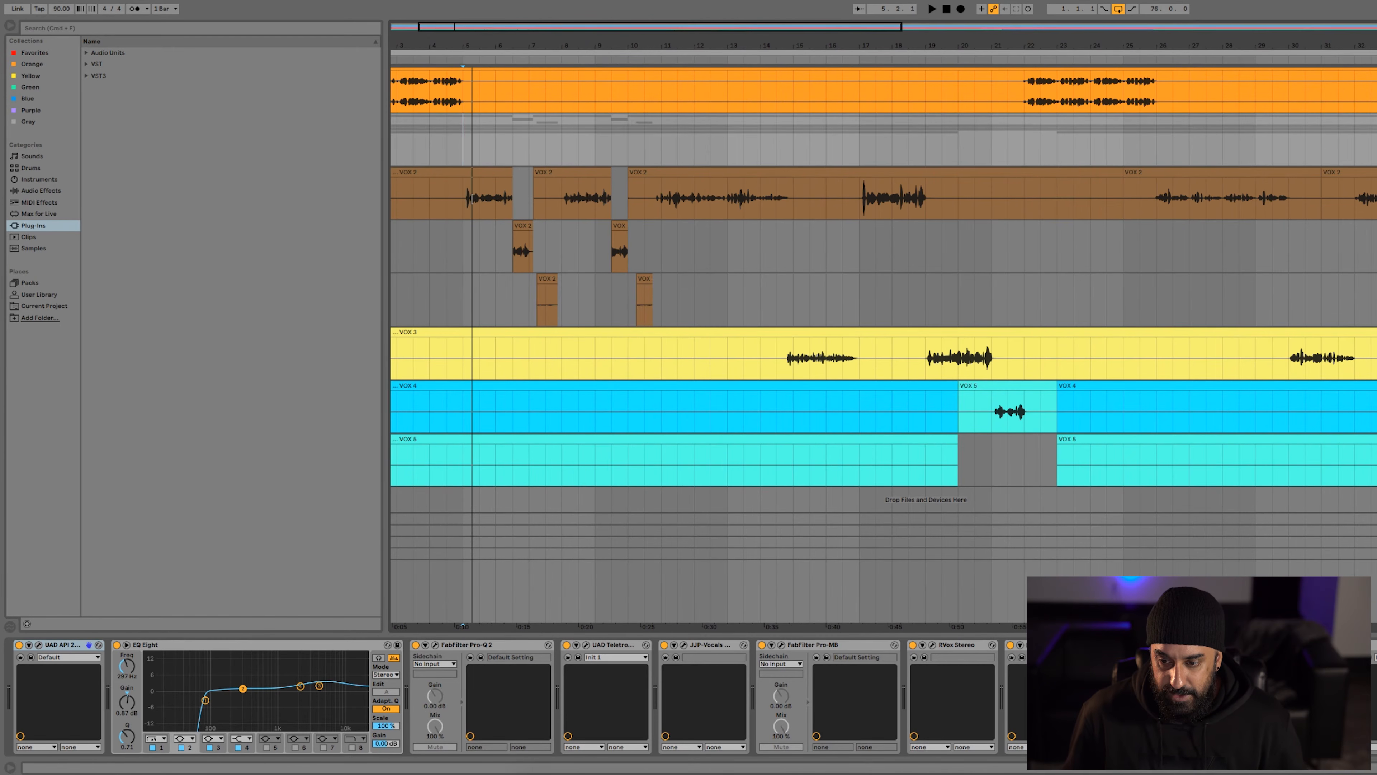
key("space")
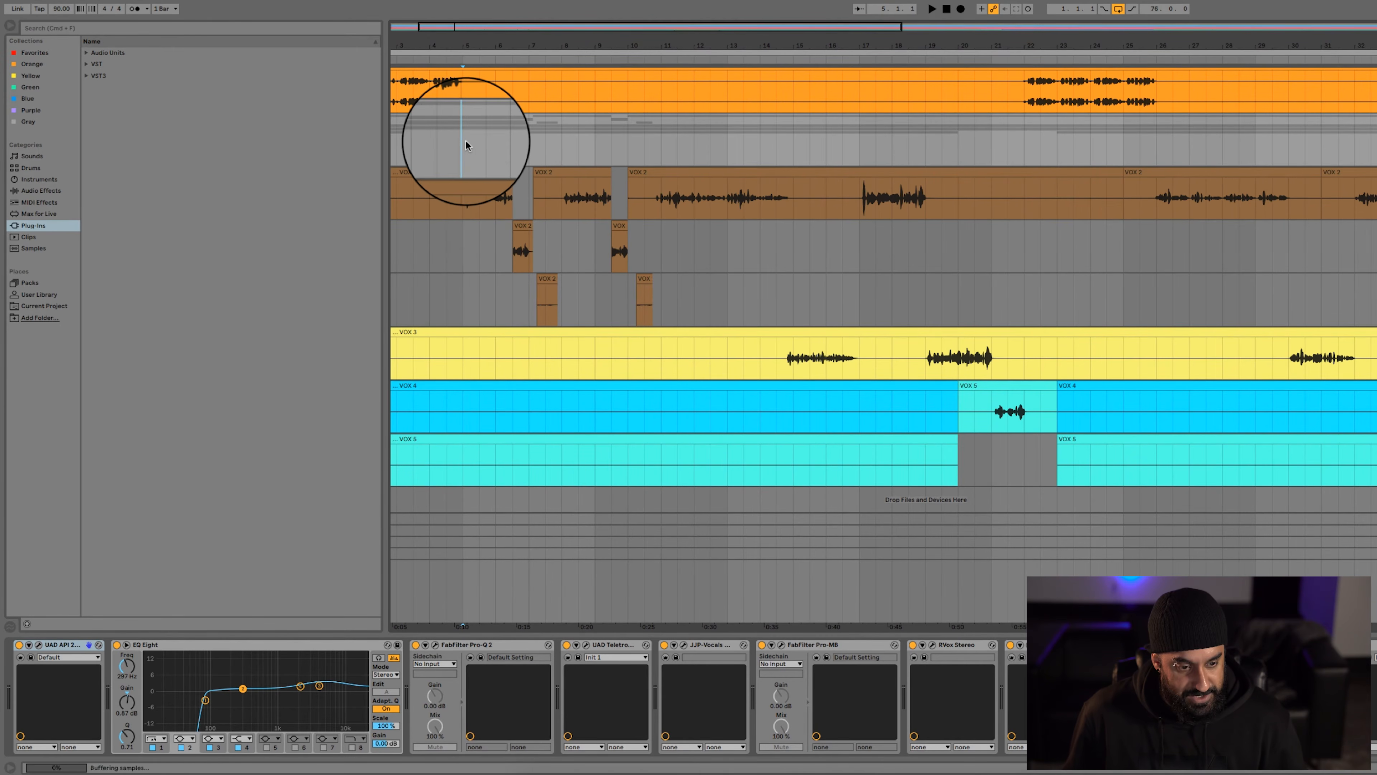
Group all the effects on the vocal group track into one audio effect rack
scroll(406, 272, "up", 3)
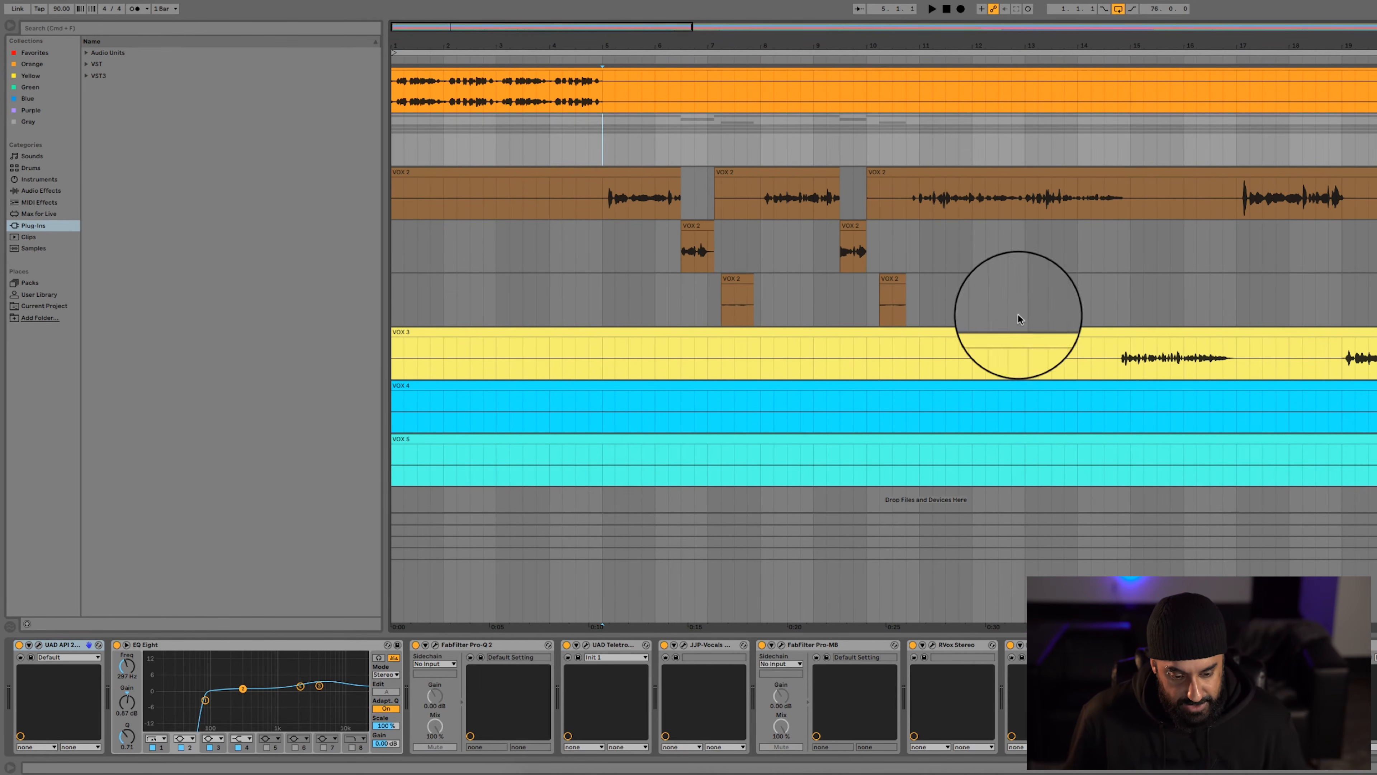
left_click(609, 198)
left_click(609, 147)
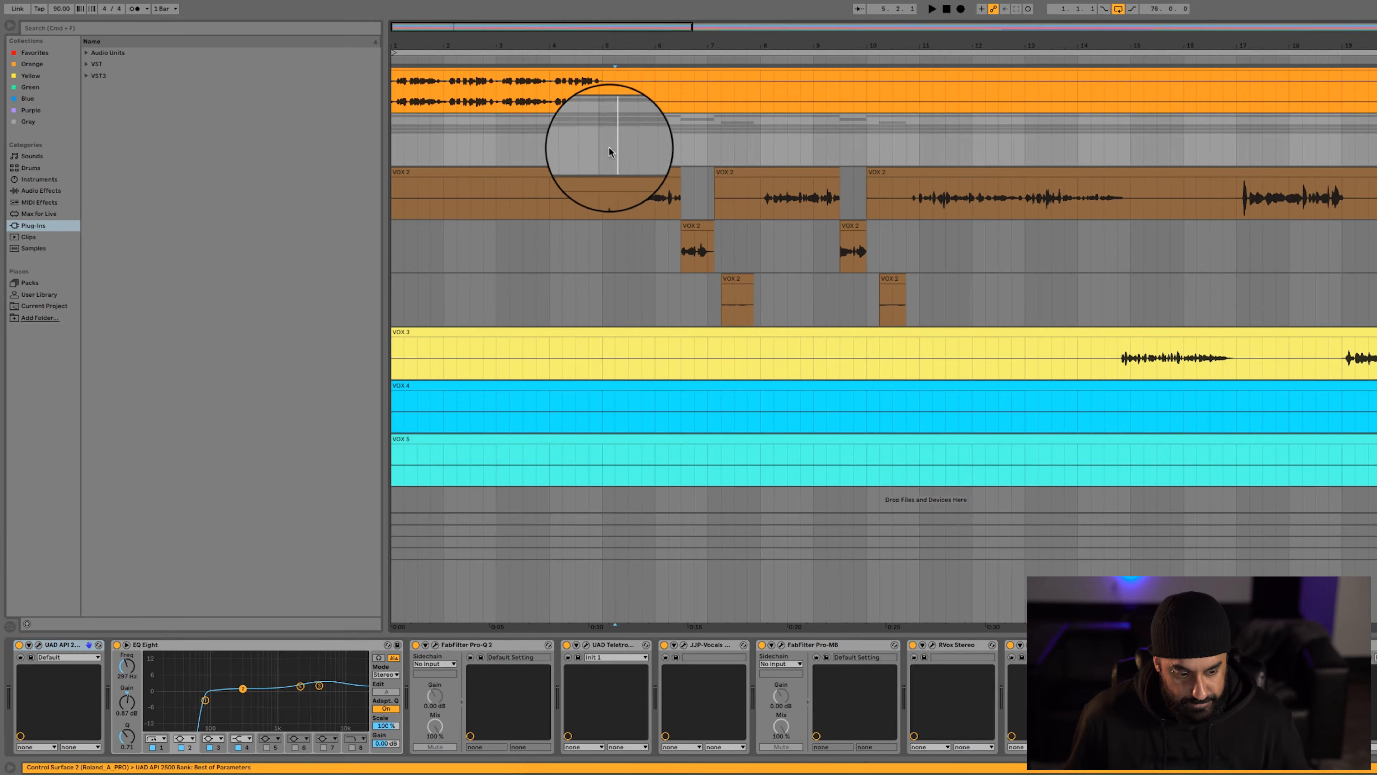
left_click(56, 646)
key("super+a")
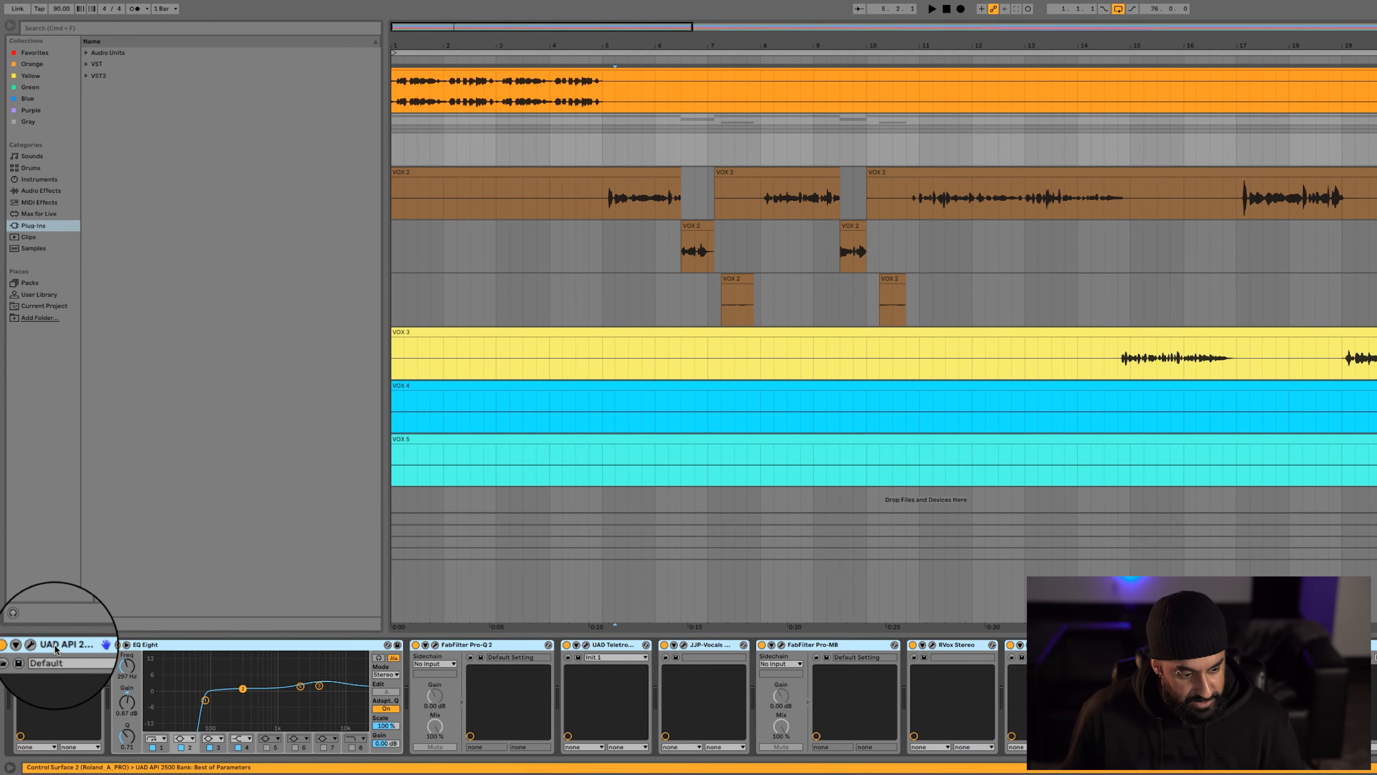
key("super+g")
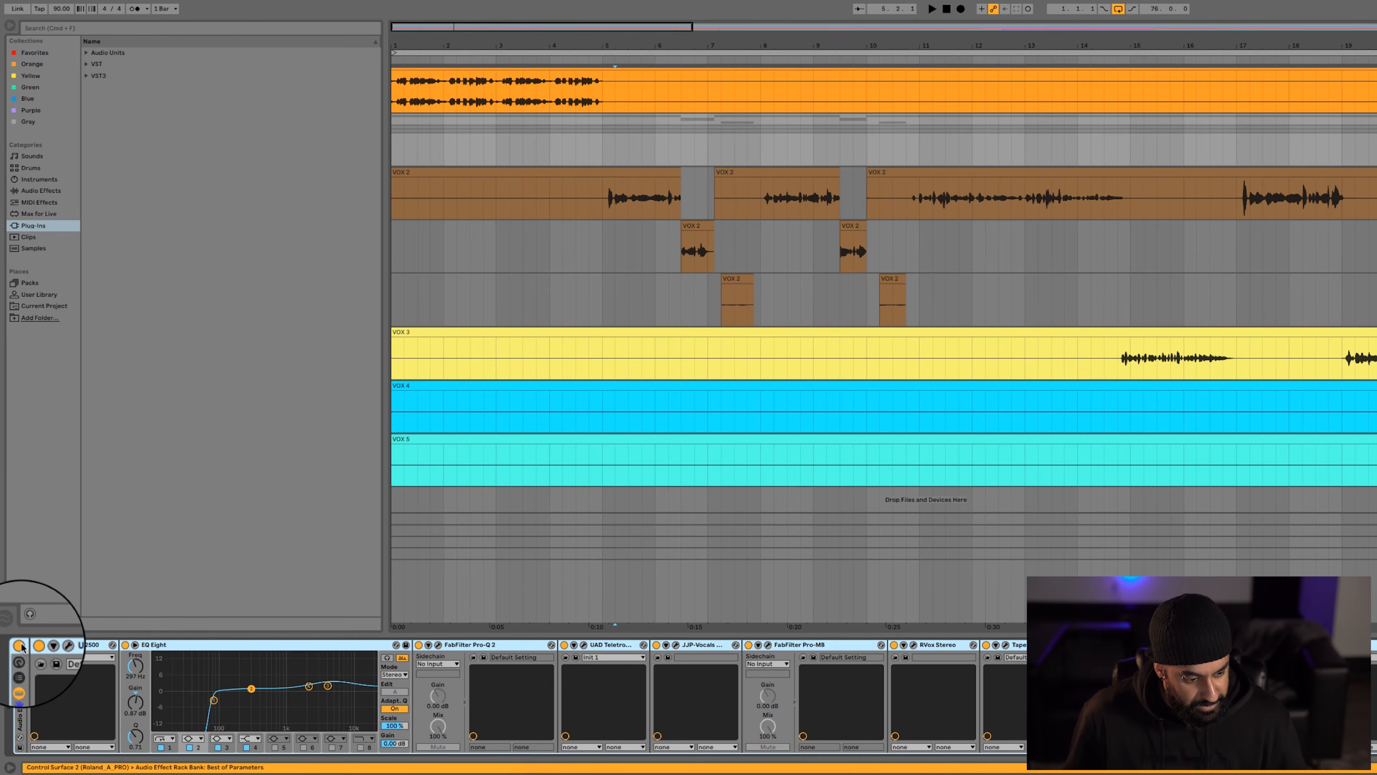
Play the vocal group from bar 5 with its effect rack bypassed, and set the start point on the first VOX 2 track at bar 5
left_click(600, 149)
key("space")
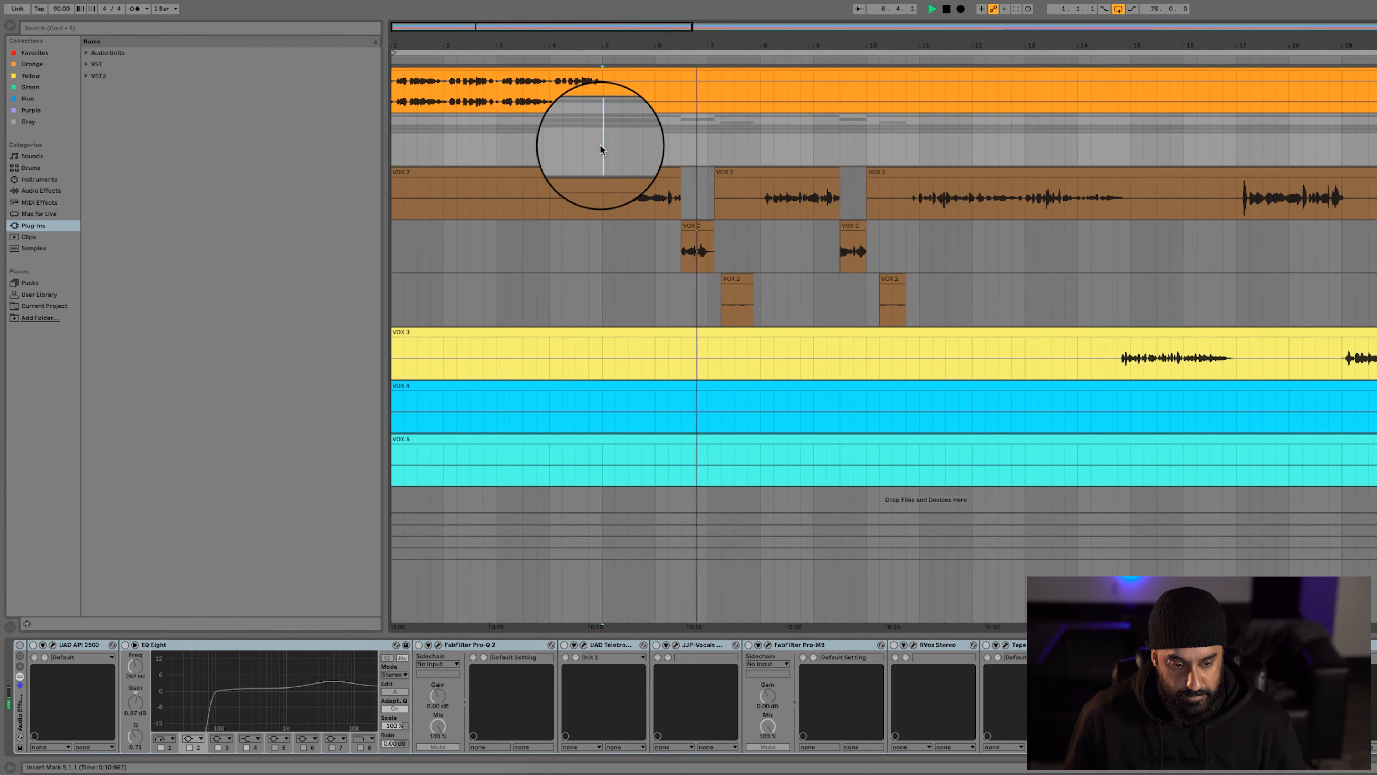
key("space")
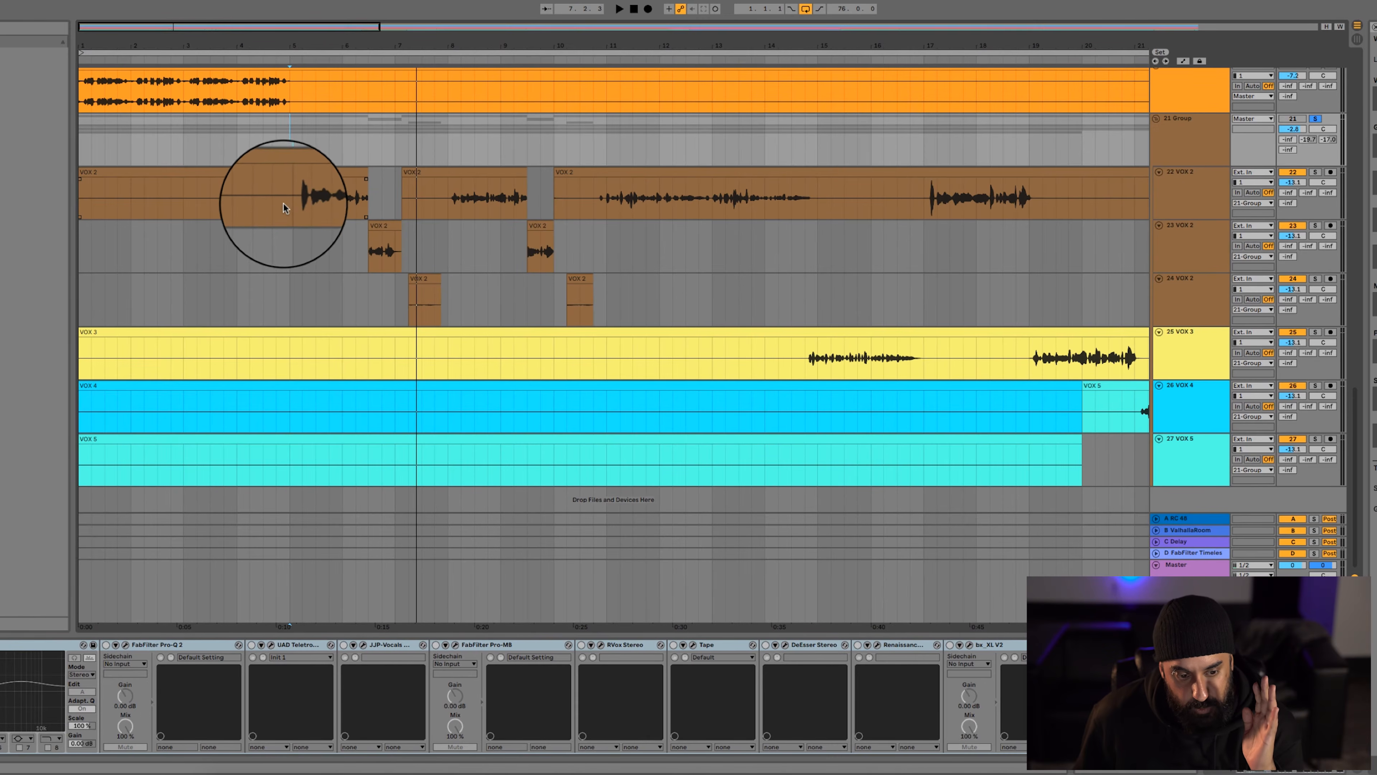
left_click(287, 202)
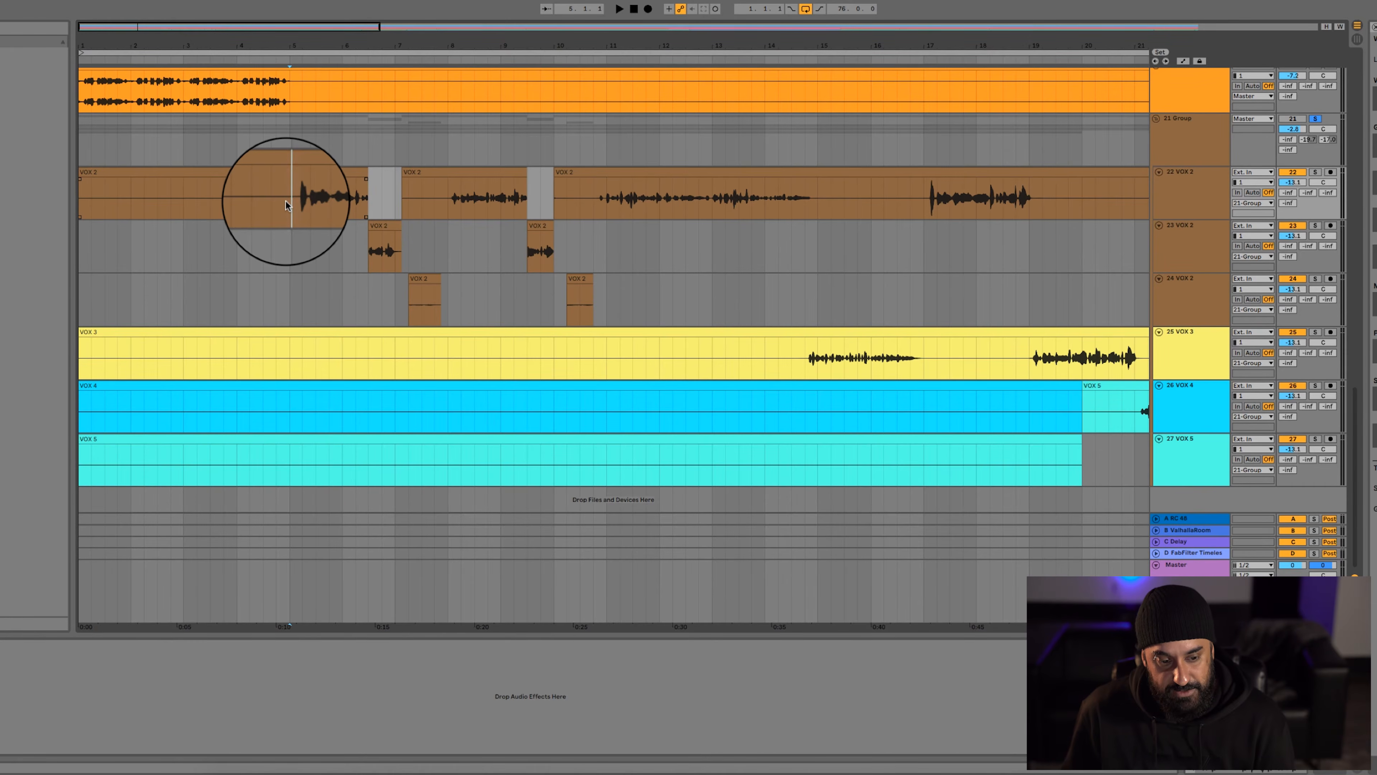
Solo the REFERNCE(2) track and play the reference song from about bar 9
left_click(356, 244)
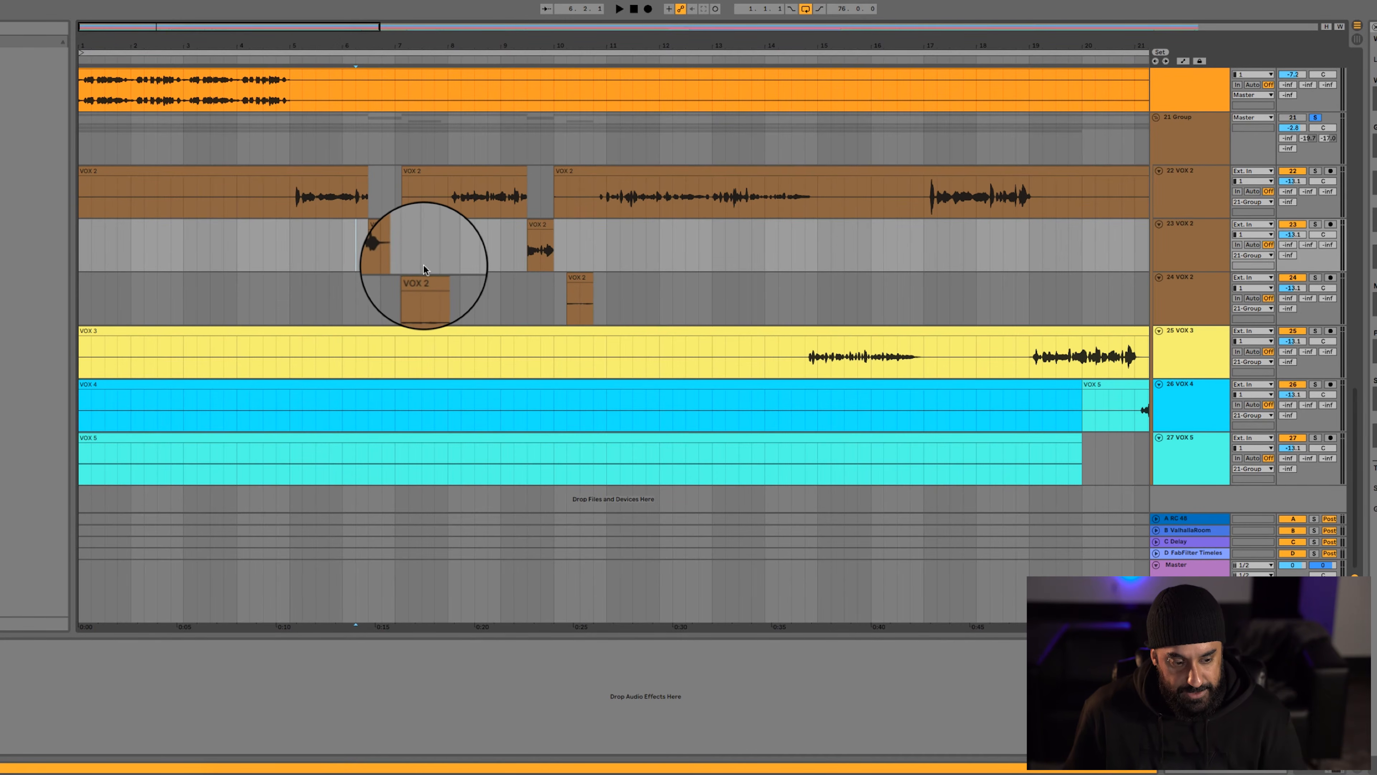
scroll(424, 265, "up", 15)
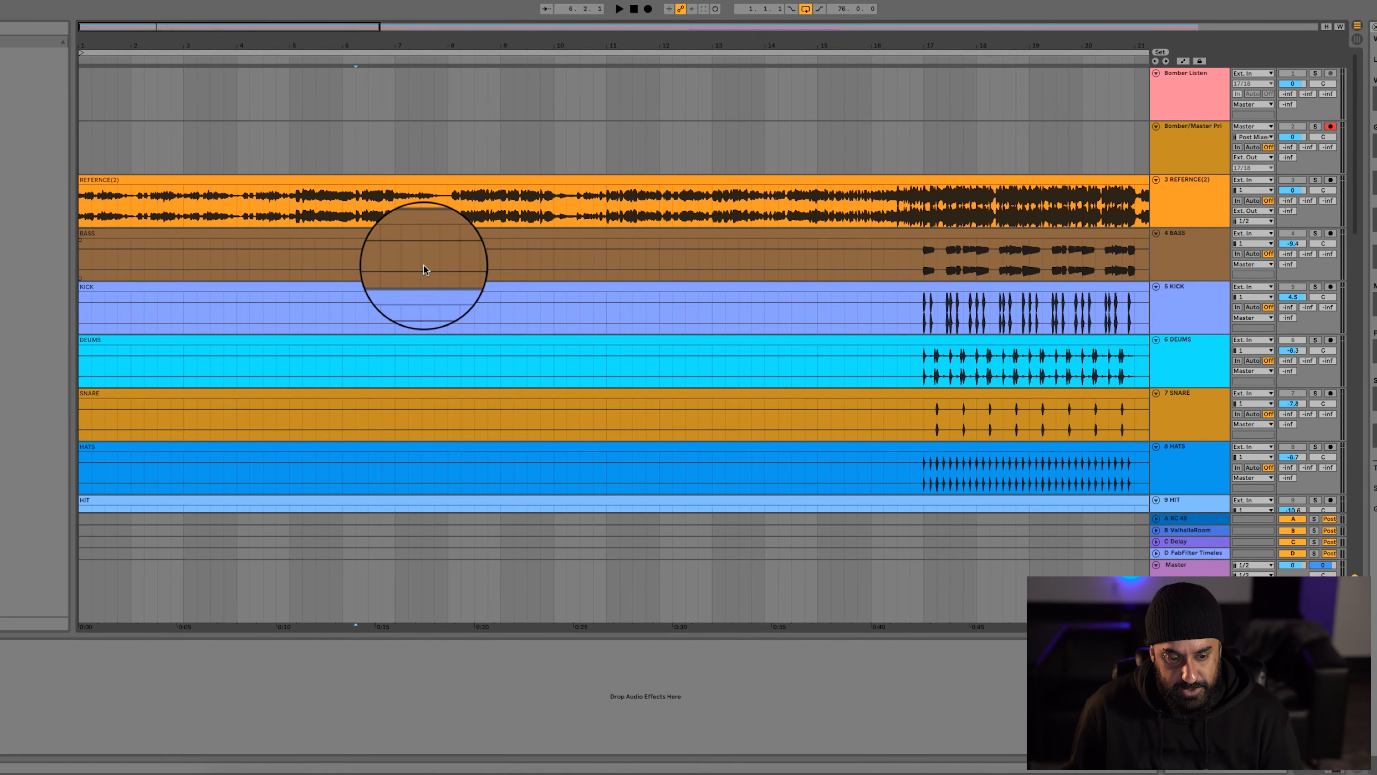
left_click(368, 198)
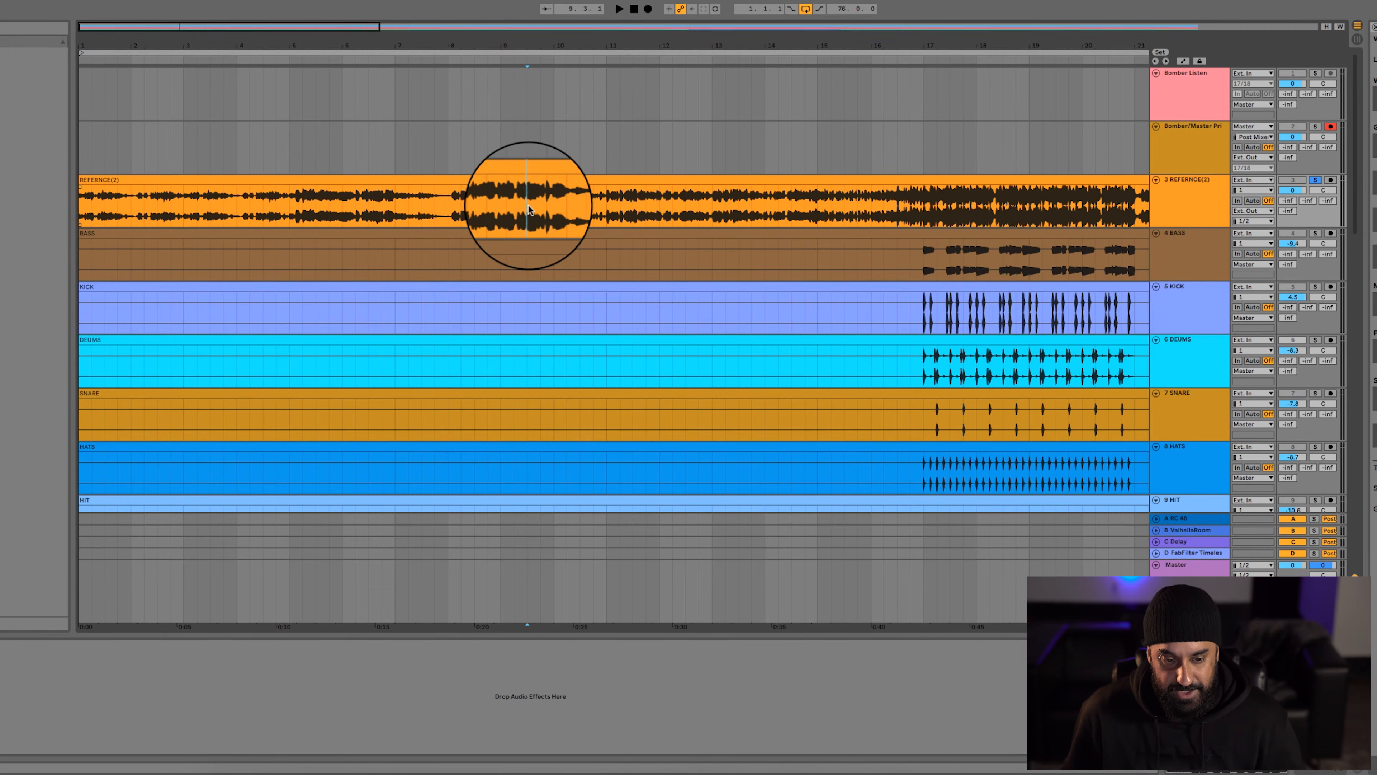
key("space")
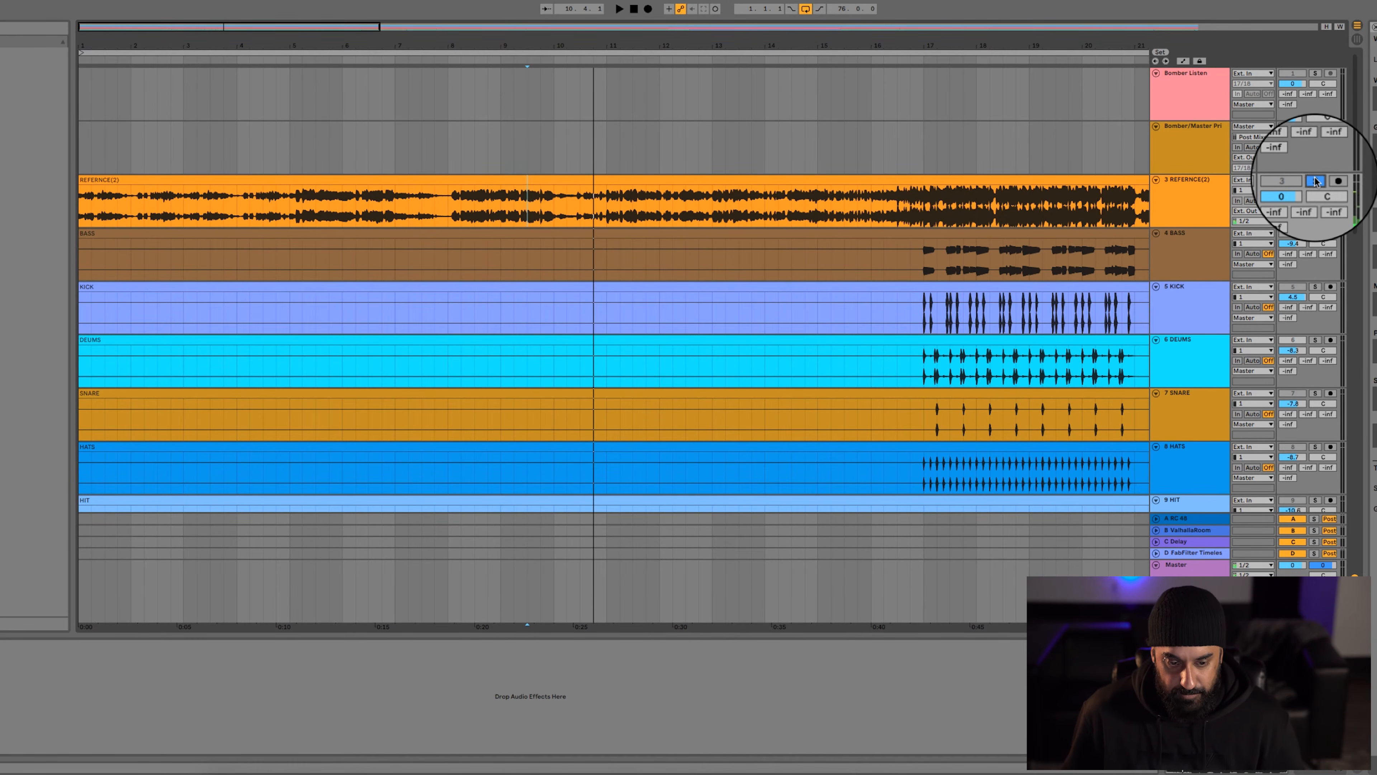
Highlight the split vocal clips between about bars 5 and 11 on the second and third VOX 2 tracks
scroll(275, 144, "down", 10)
left_click_drag(326, 242, 610, 241)
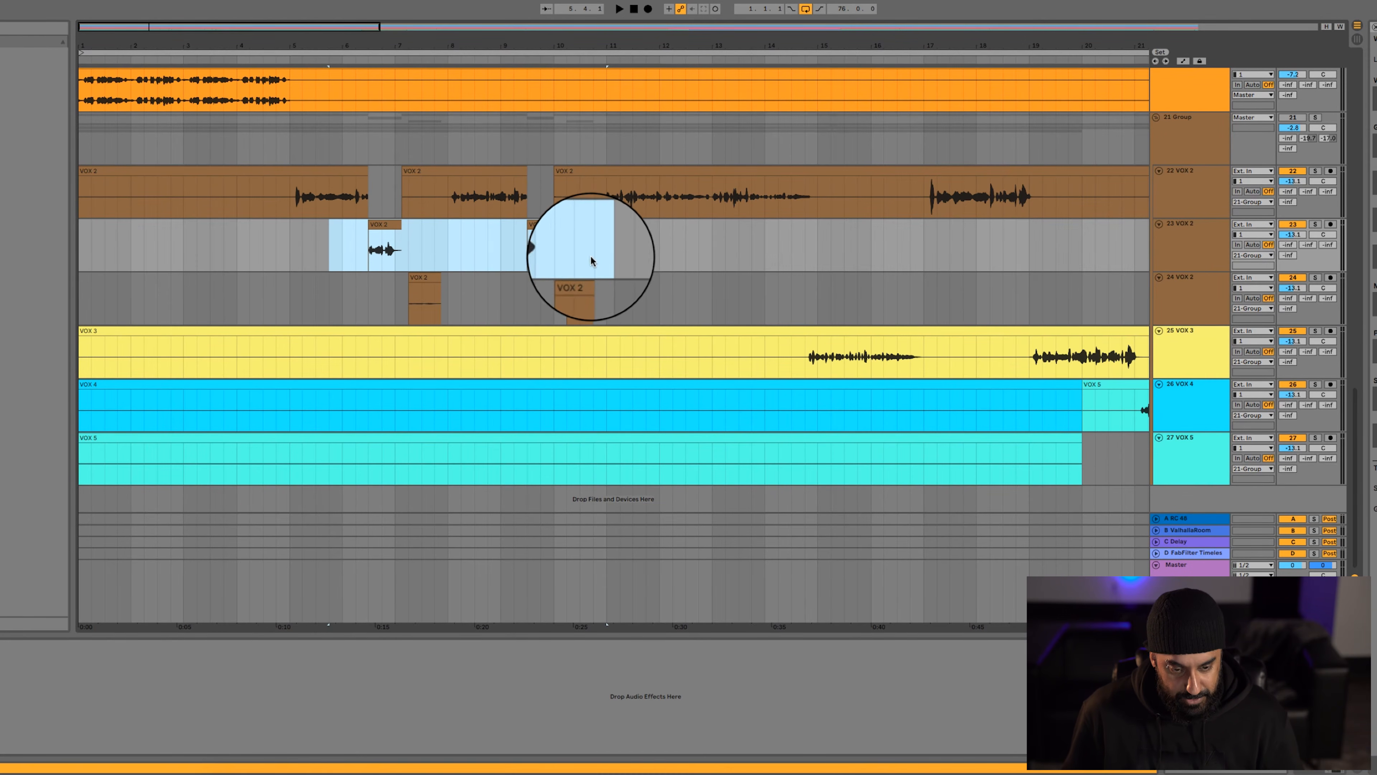
left_click_drag(371, 312, 627, 286)
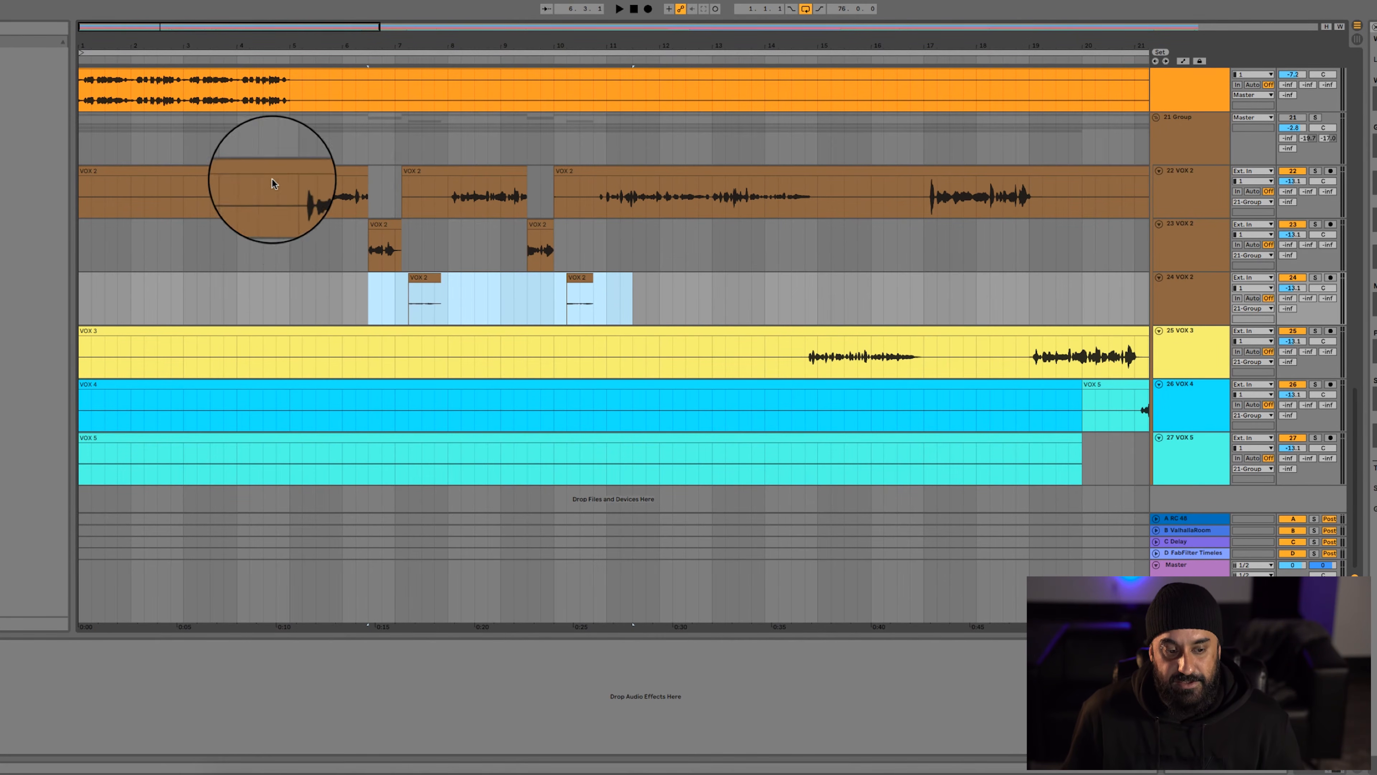
Play the soloed vocal group from bar 5 with the UAD API 2500 compressor window open
left_click(290, 196)
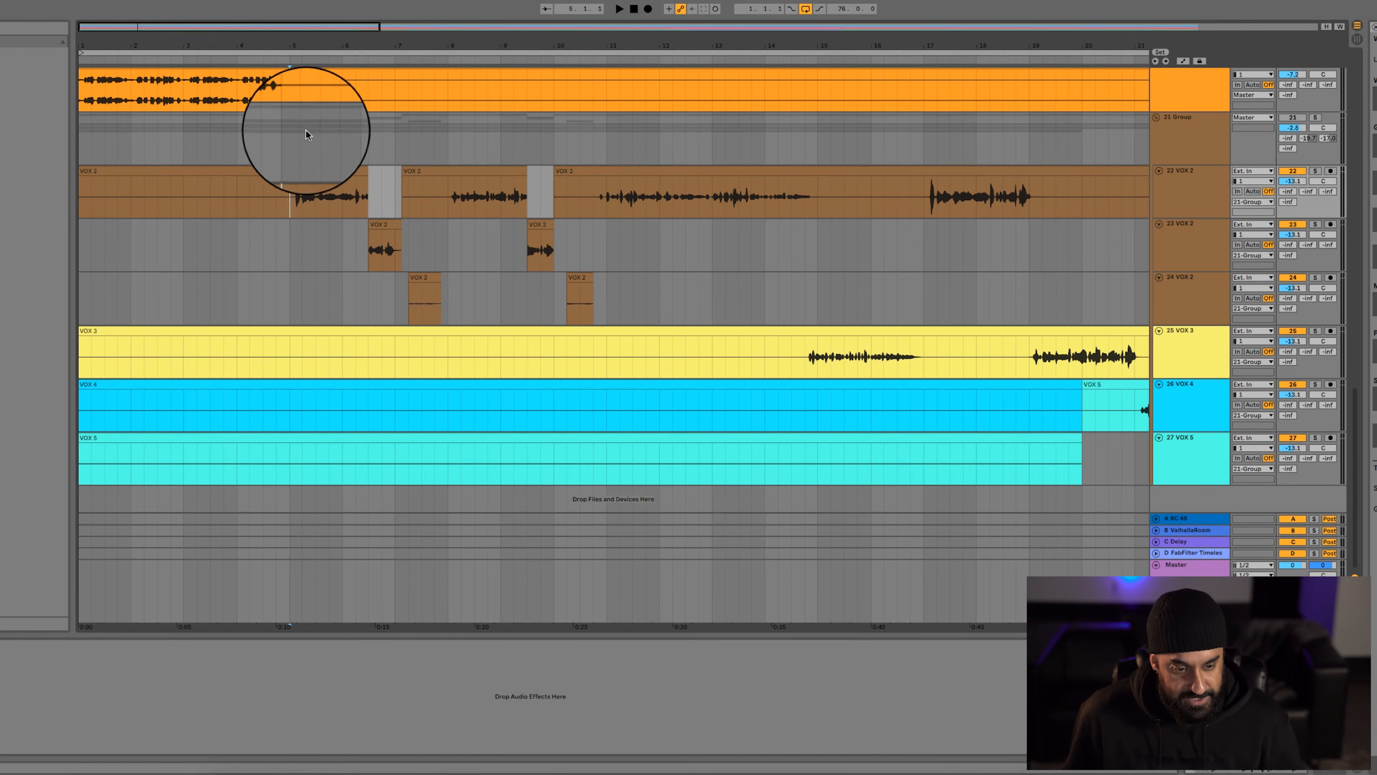
left_click(290, 133)
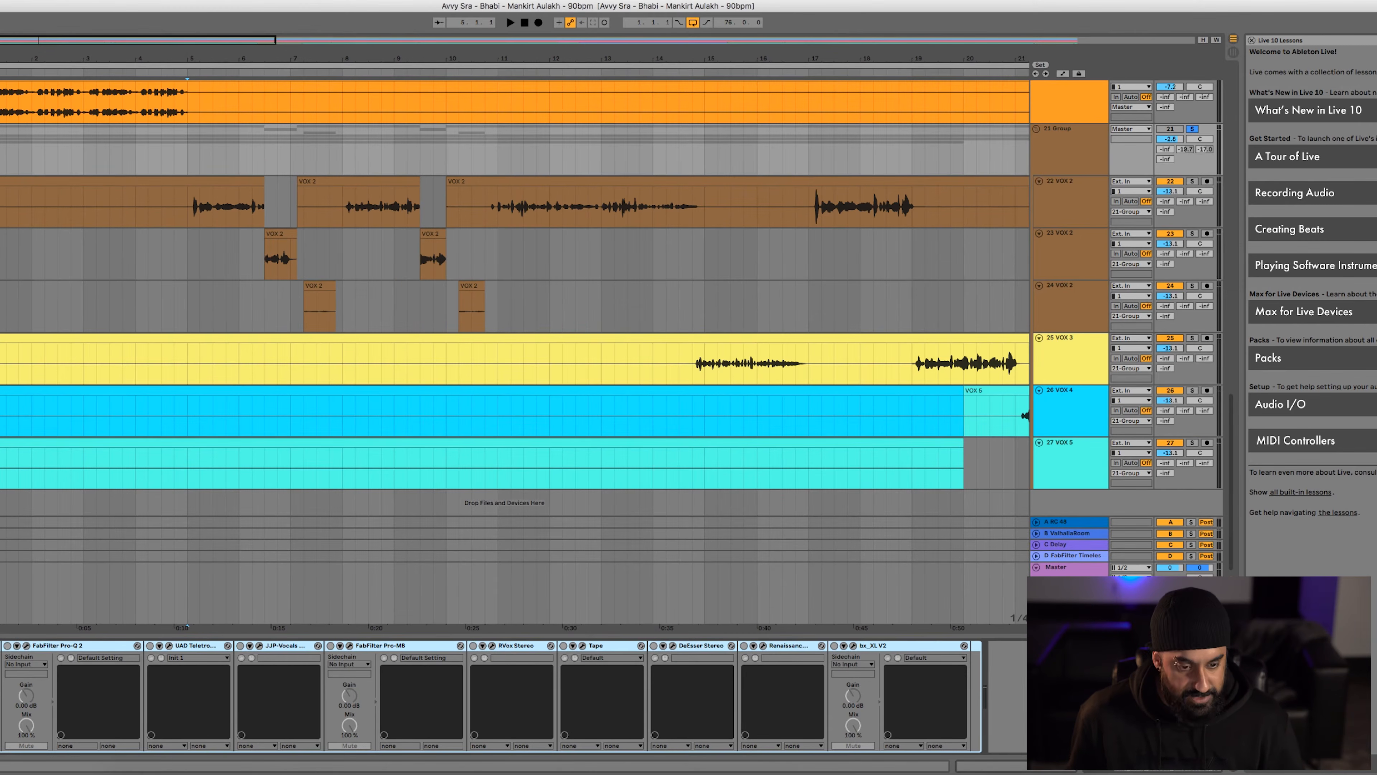
left_click(187, 155)
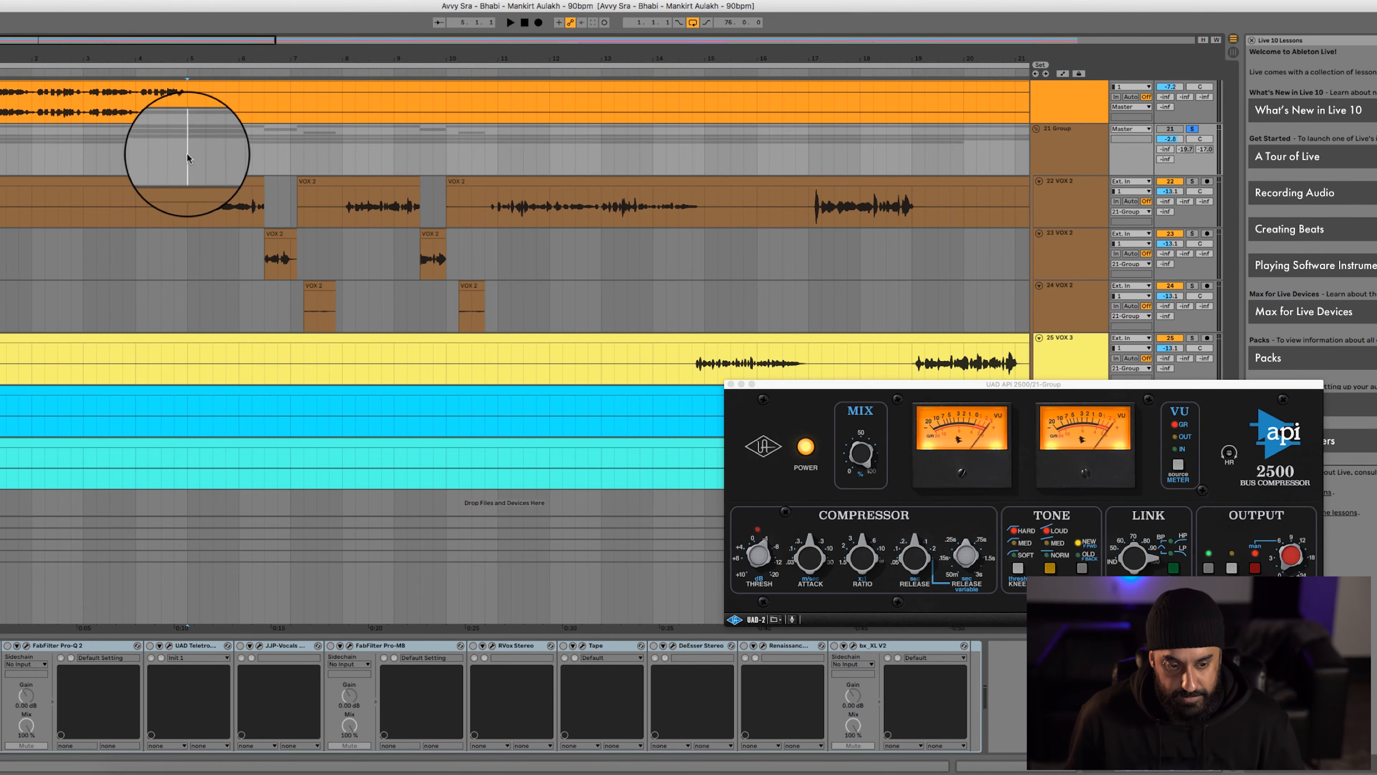
key("space")
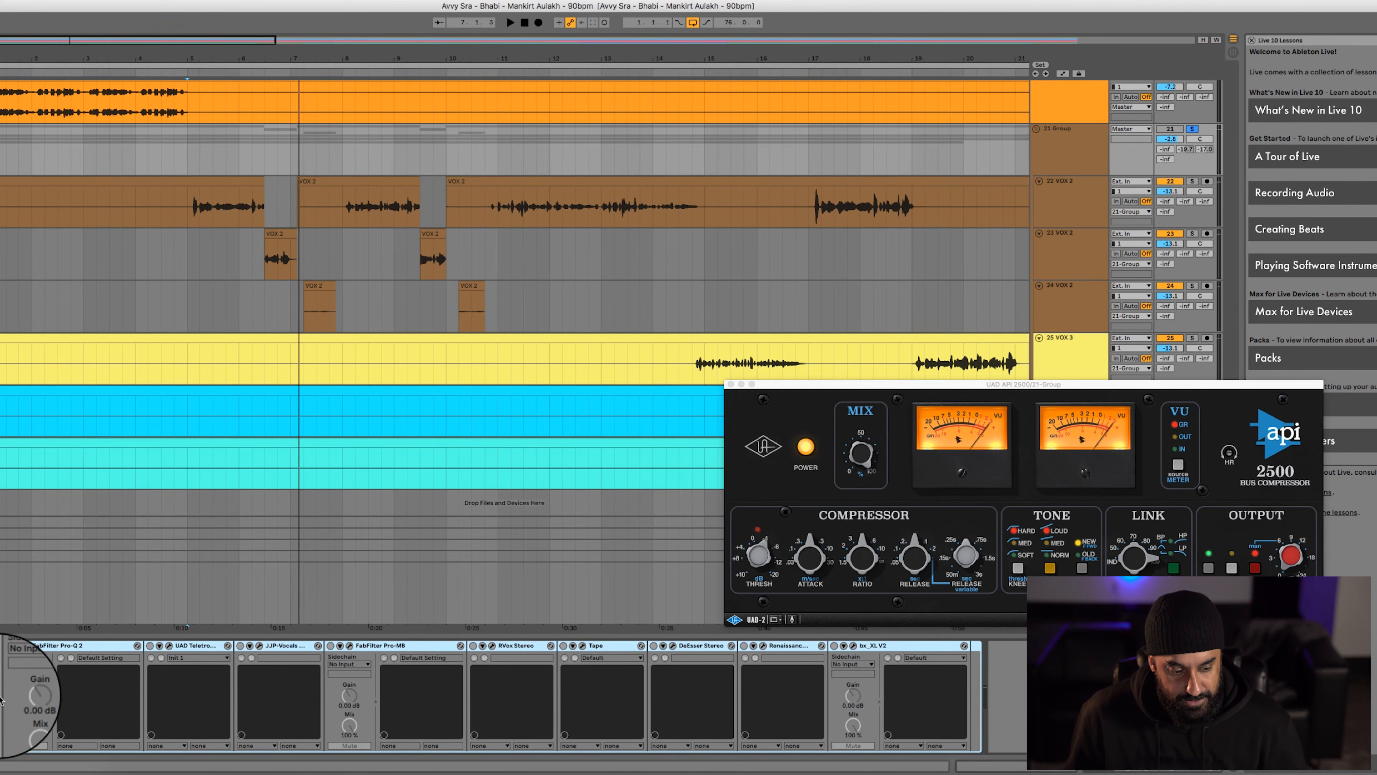
key("space")
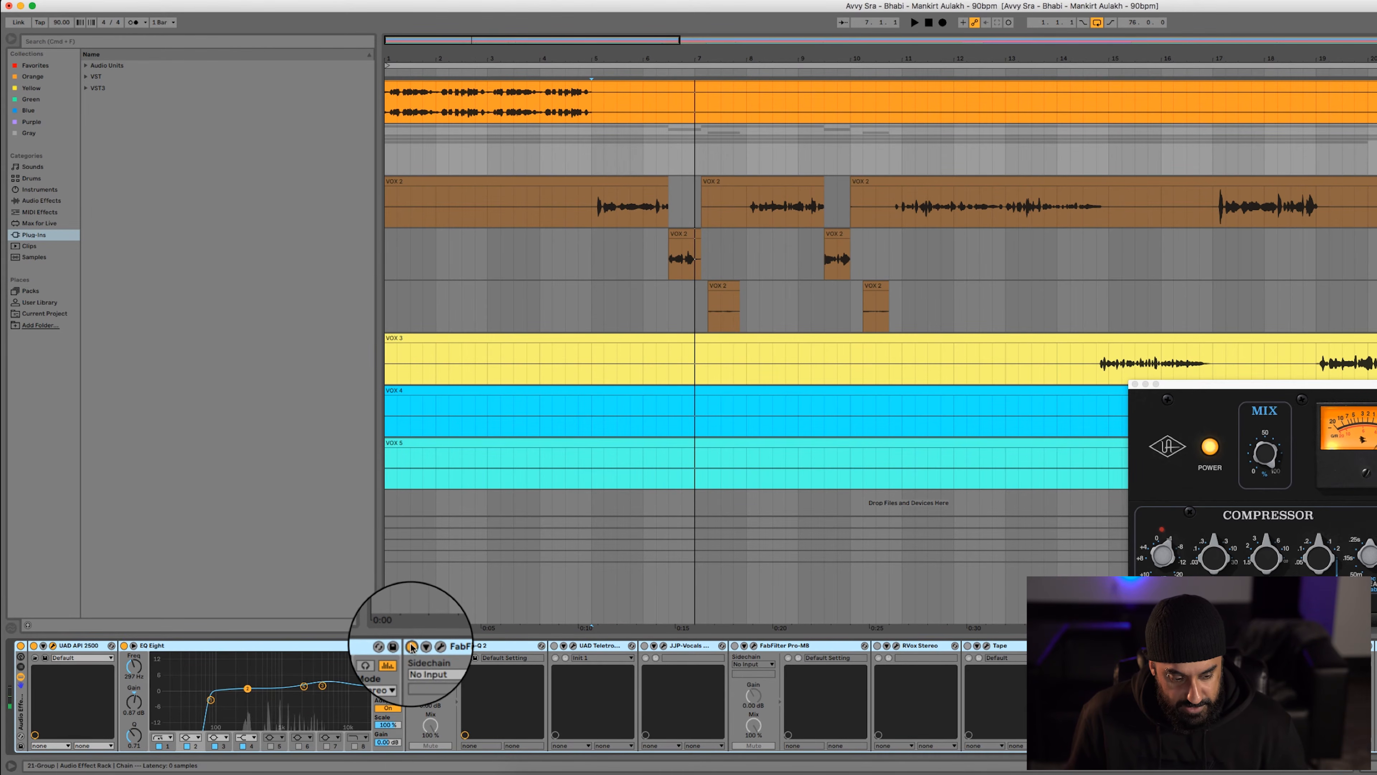
Open FabFilter Pro-Q 2 on the vocal group, play the vocals through it, and close its window
left_click(431, 646)
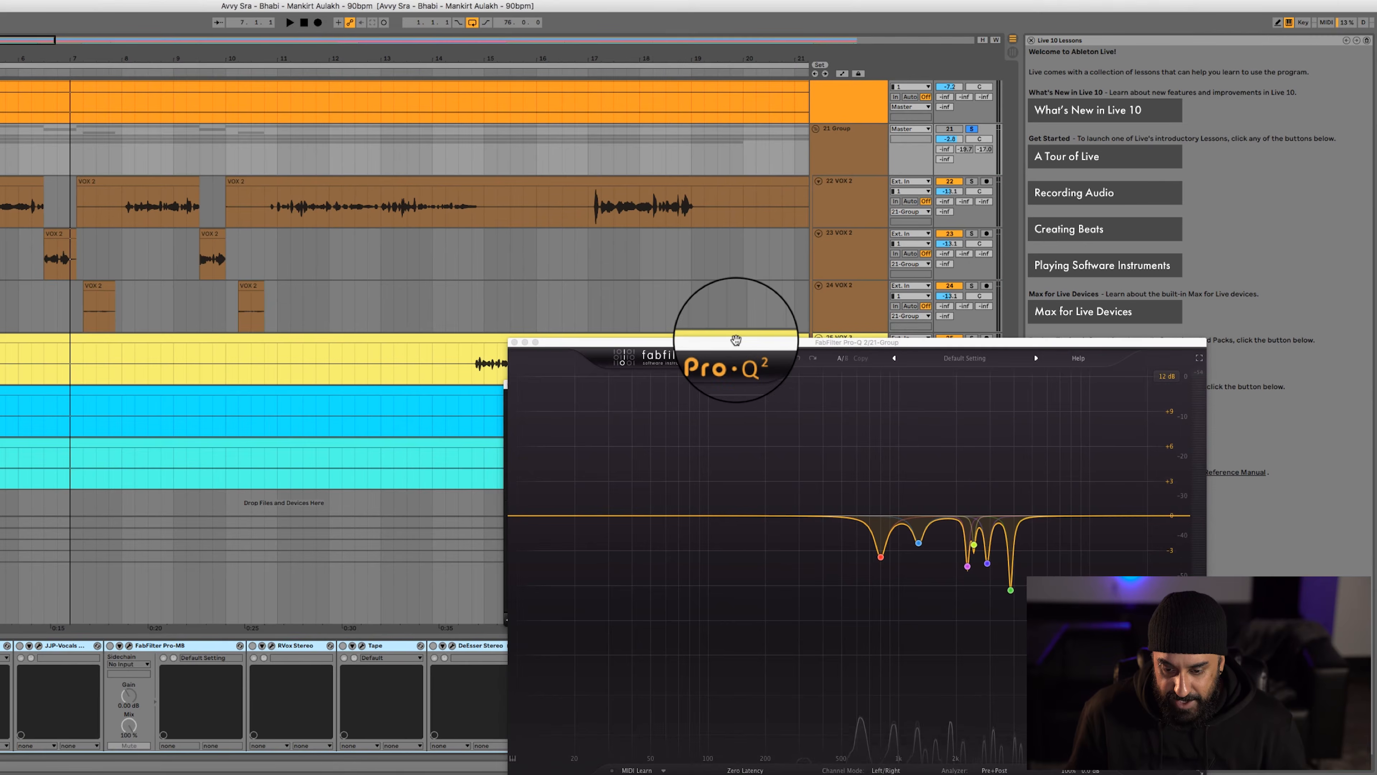
left_click_drag(736, 342, 483, 253)
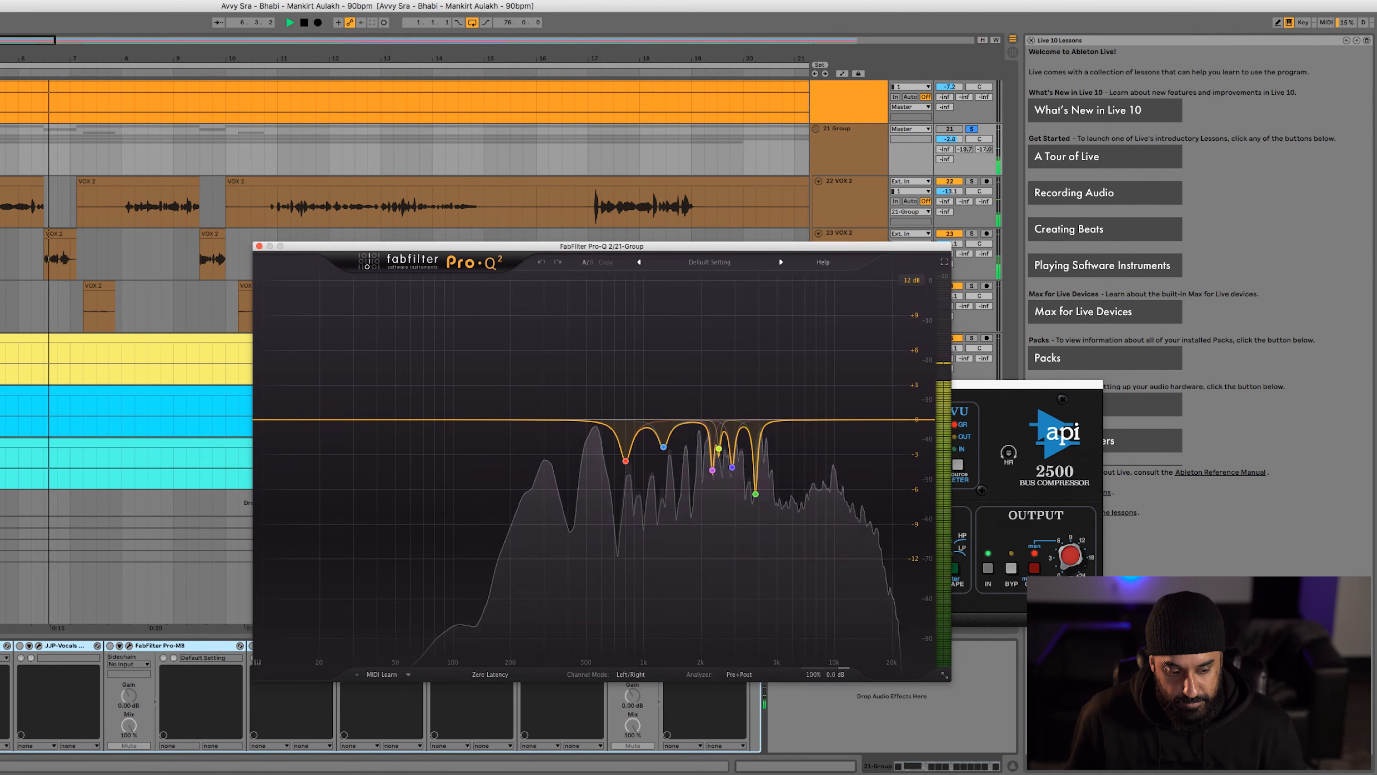
key("space")
key("space")
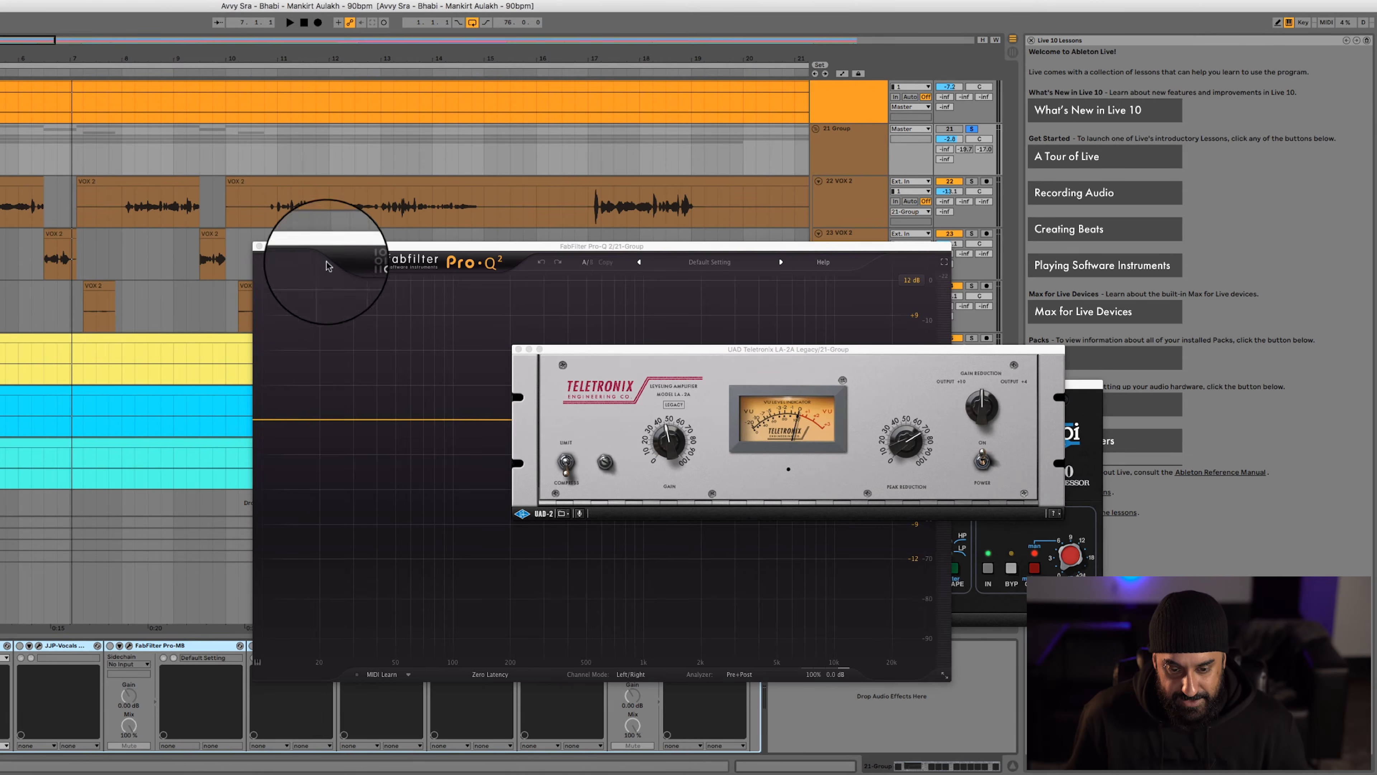
left_click(259, 245)
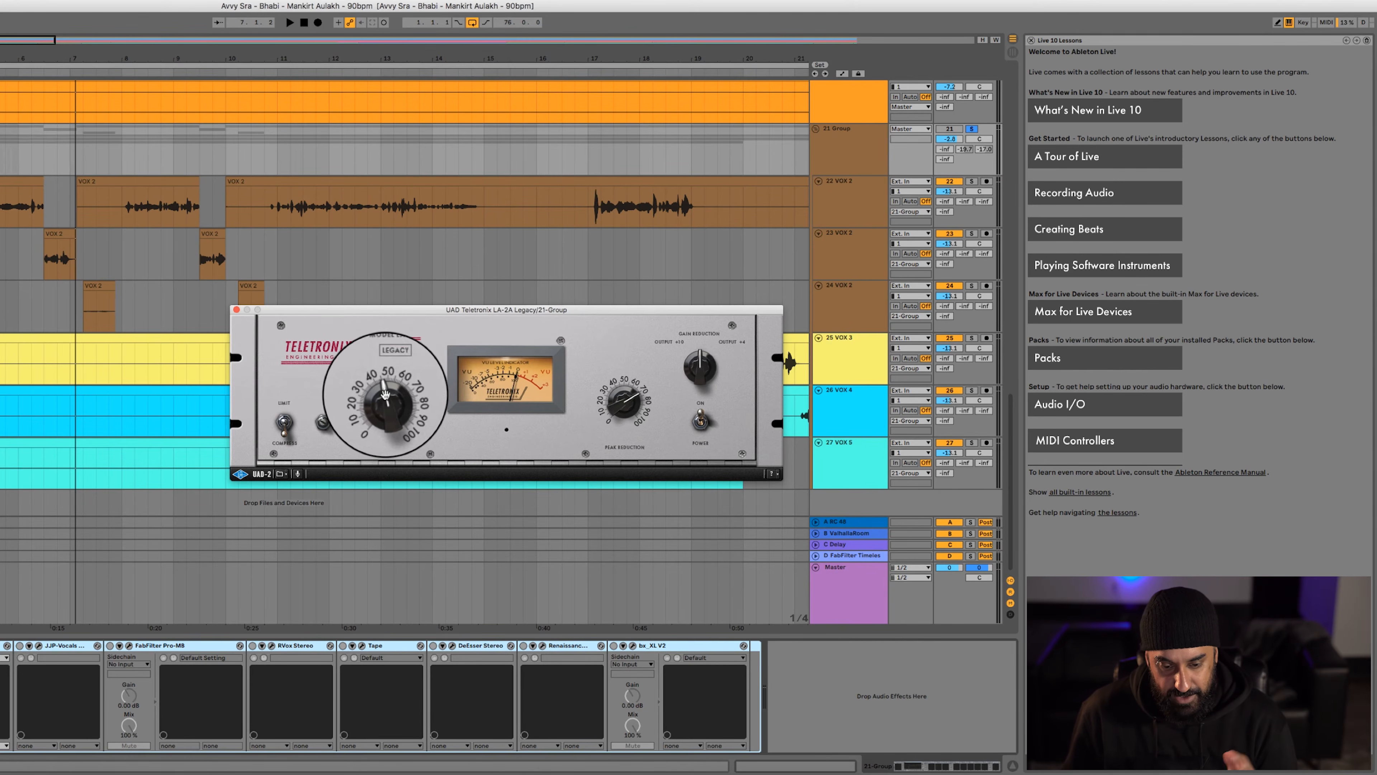
Open JJP-Vocals on the vocal group, close the Teletronix LA-2A window, and play the vocals through JJP-Vocals
left_click(38, 645)
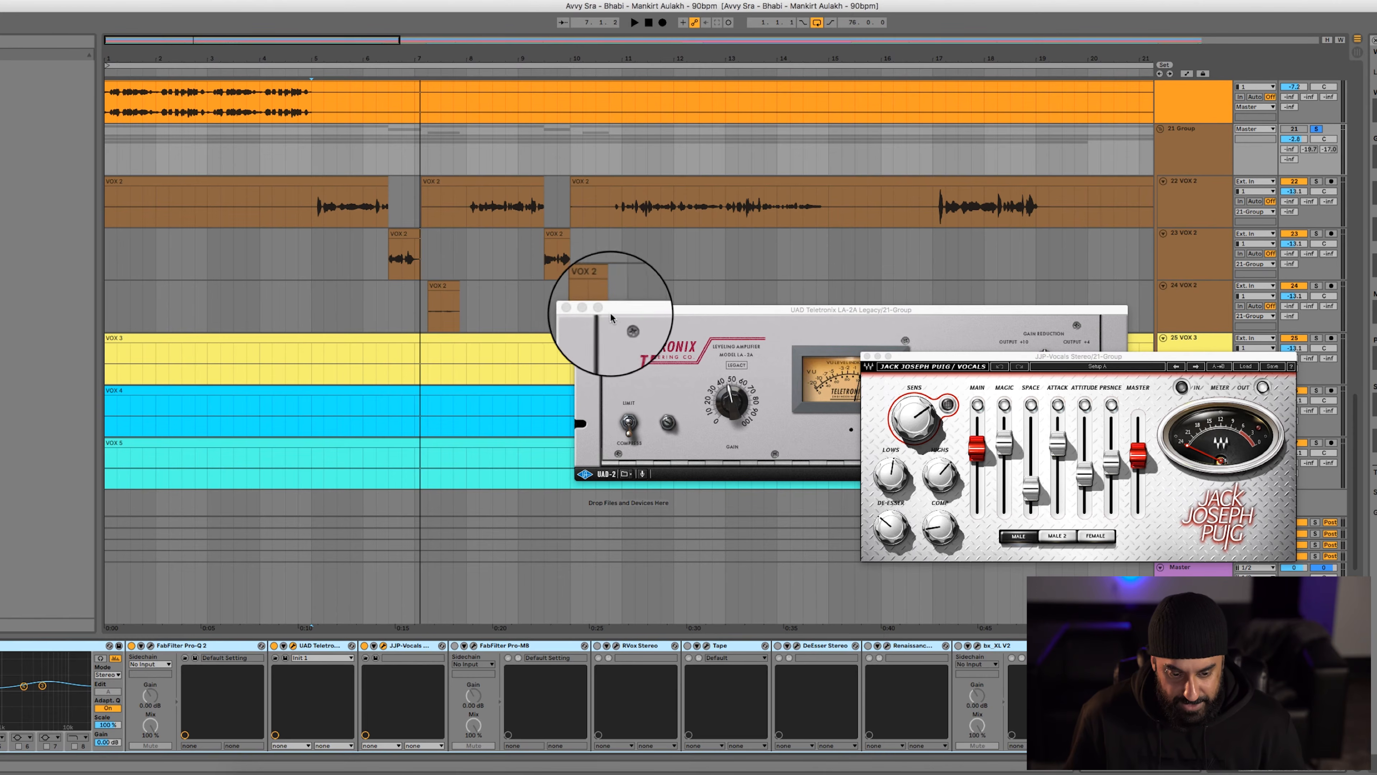
left_click(581, 309)
left_click_drag(1060, 359, 596, 319)
key("space")
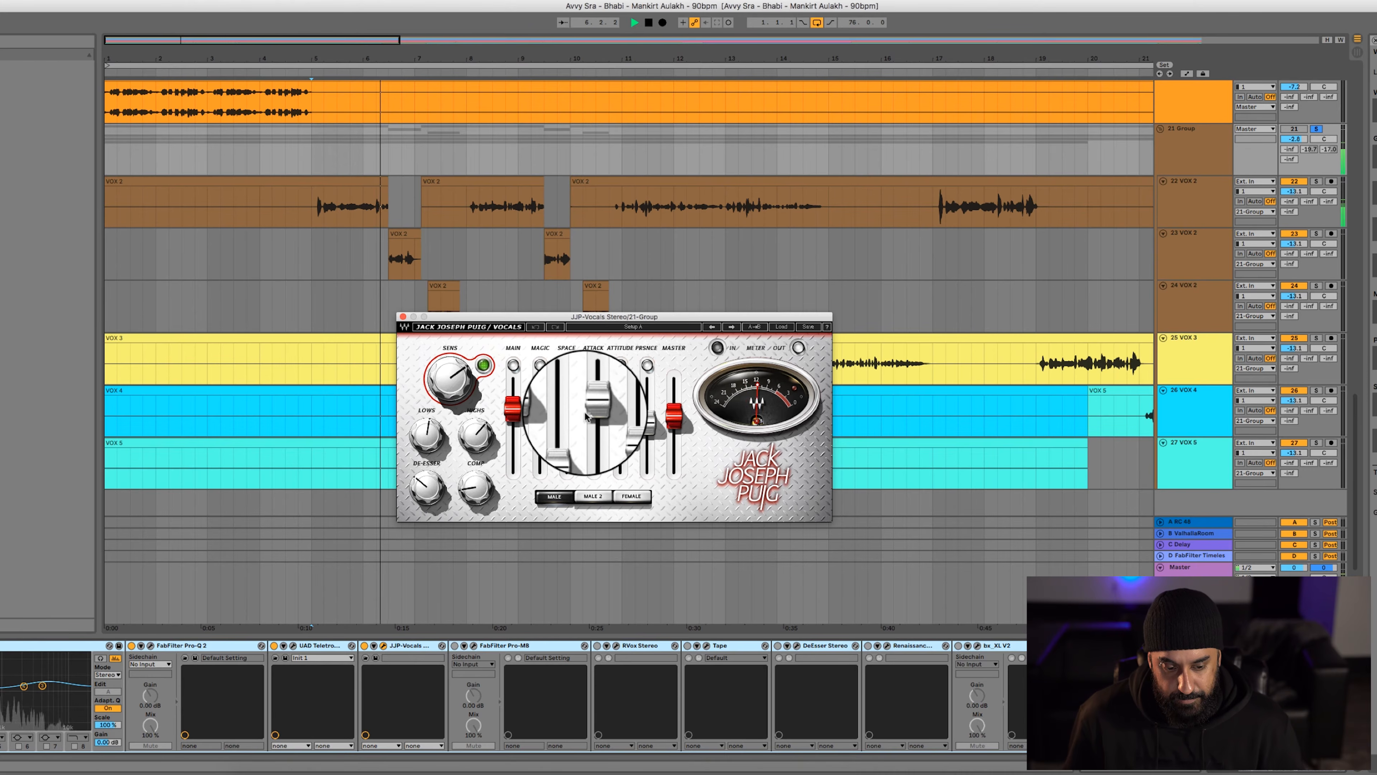
key("space")
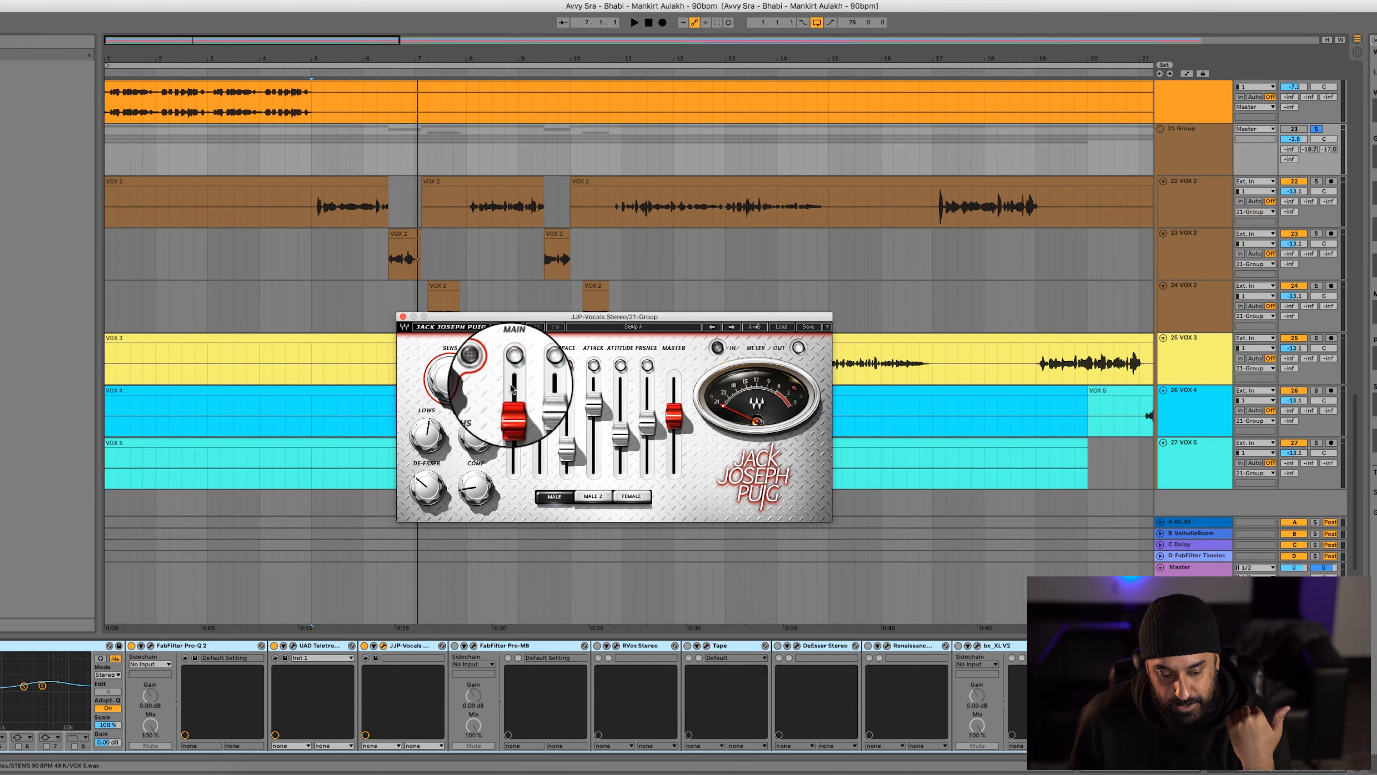
Open FabFilter Pro-MB and play the vocal group from bar 5, comparing the sound with Pro-MB on and bypassed
left_click(473, 645)
left_click(474, 647)
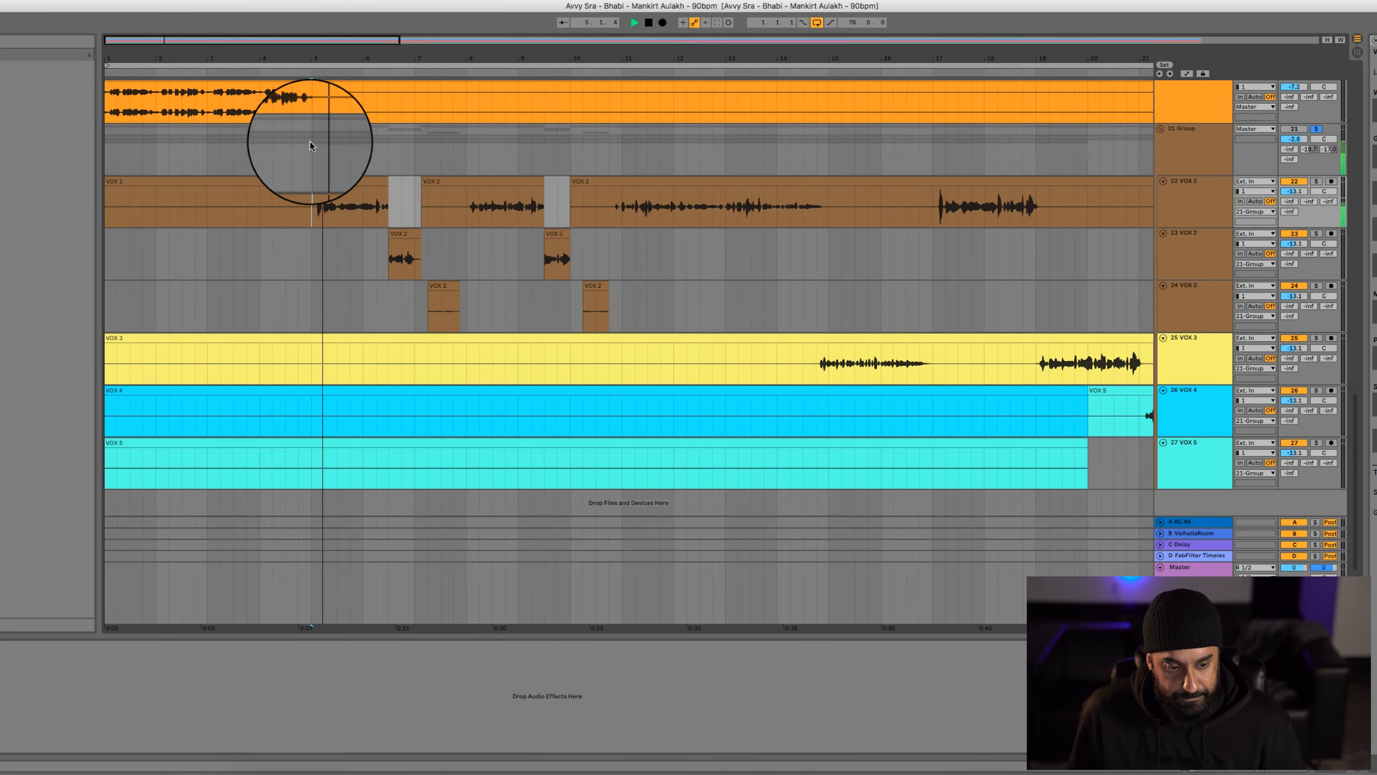
left_click(310, 147)
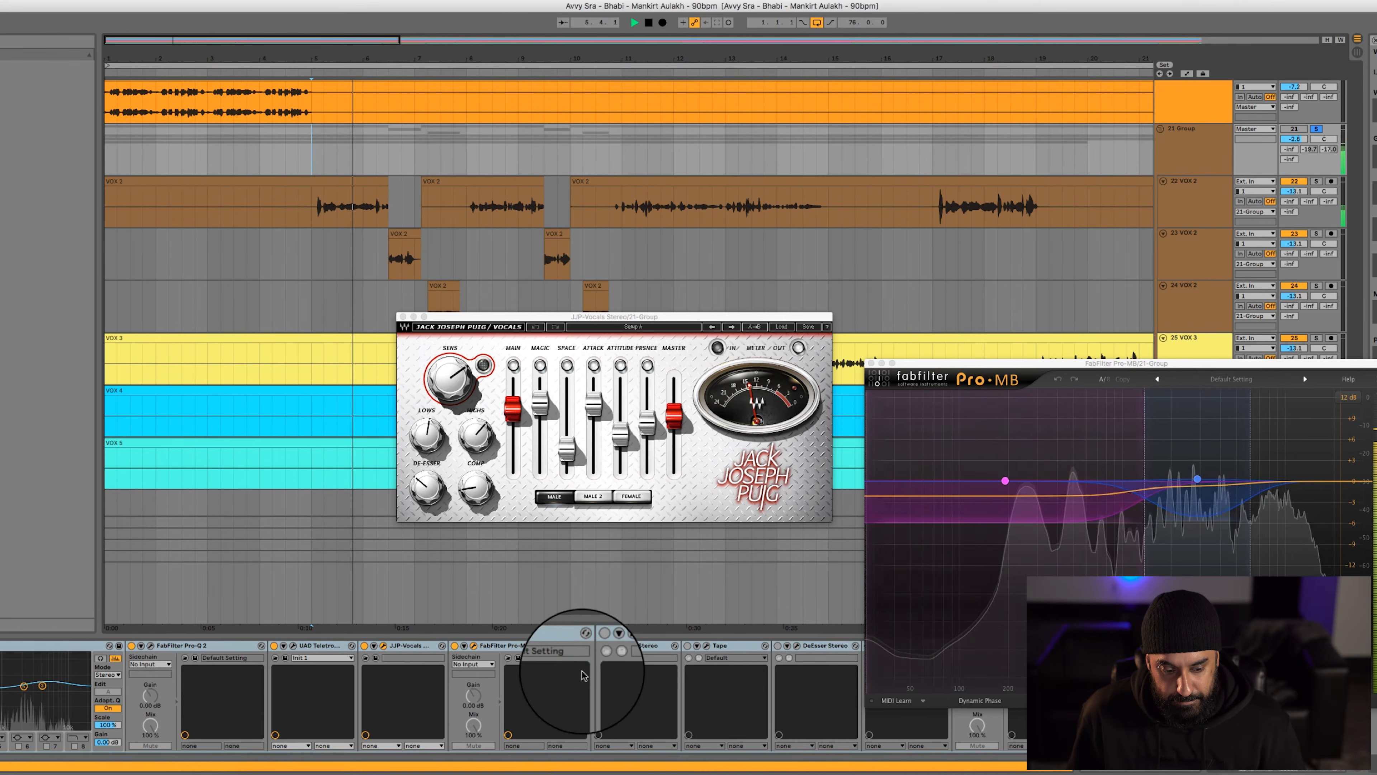
key("space")
left_click(454, 646)
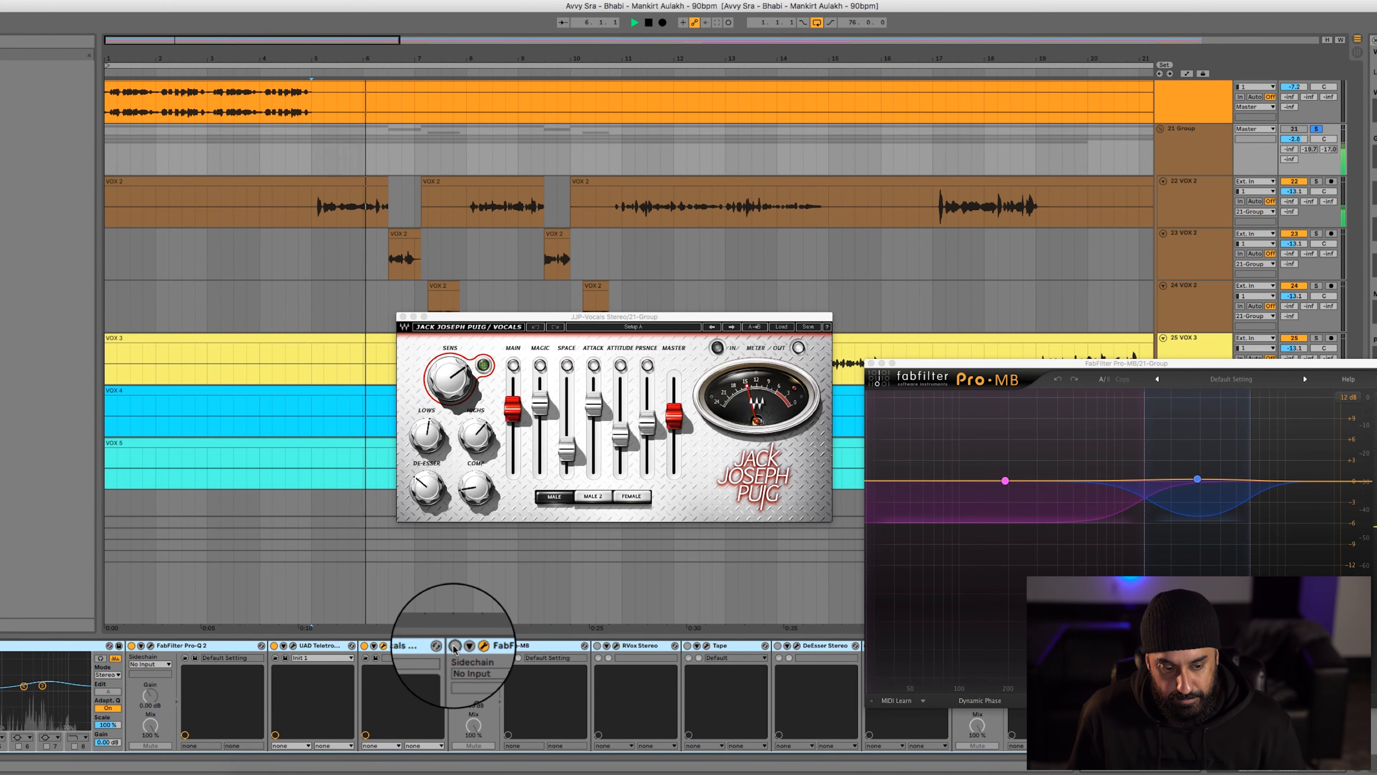
left_click(454, 646)
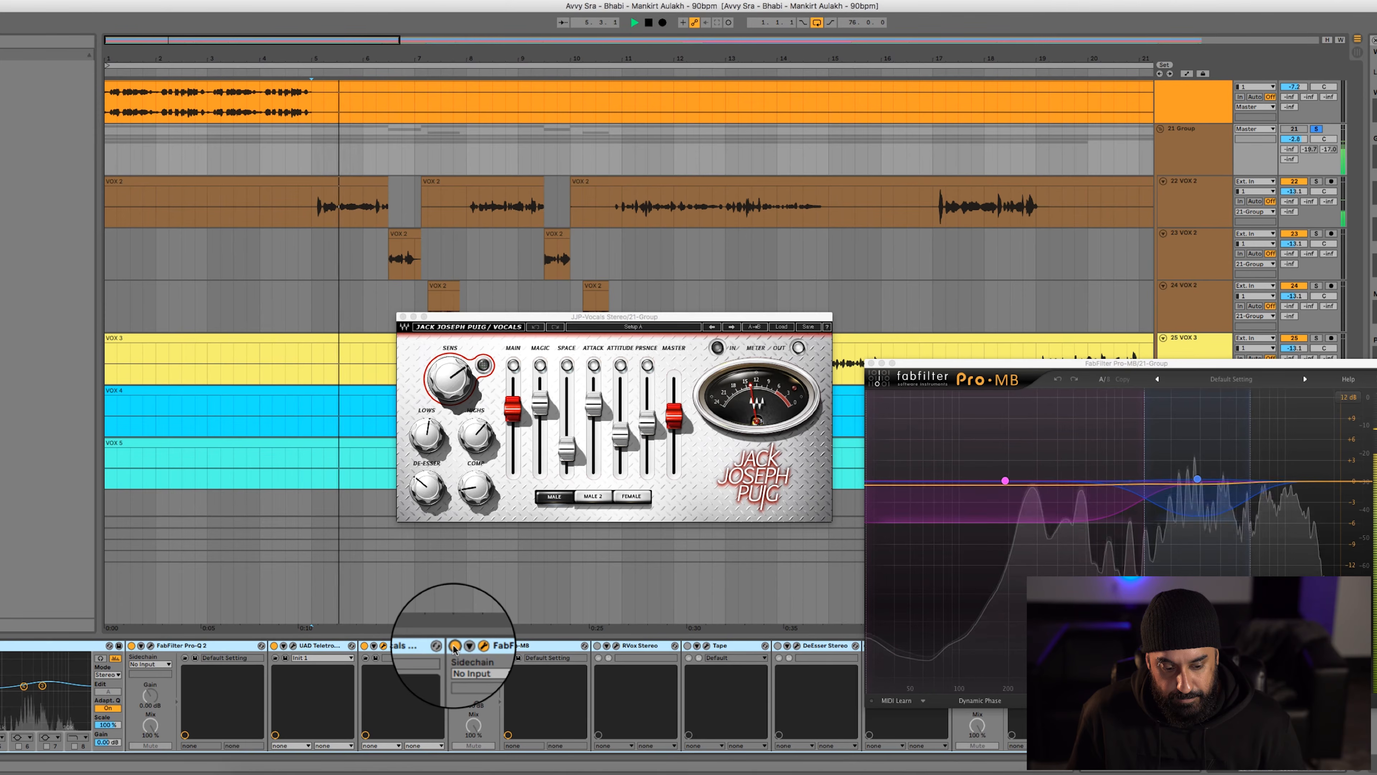
key("space")
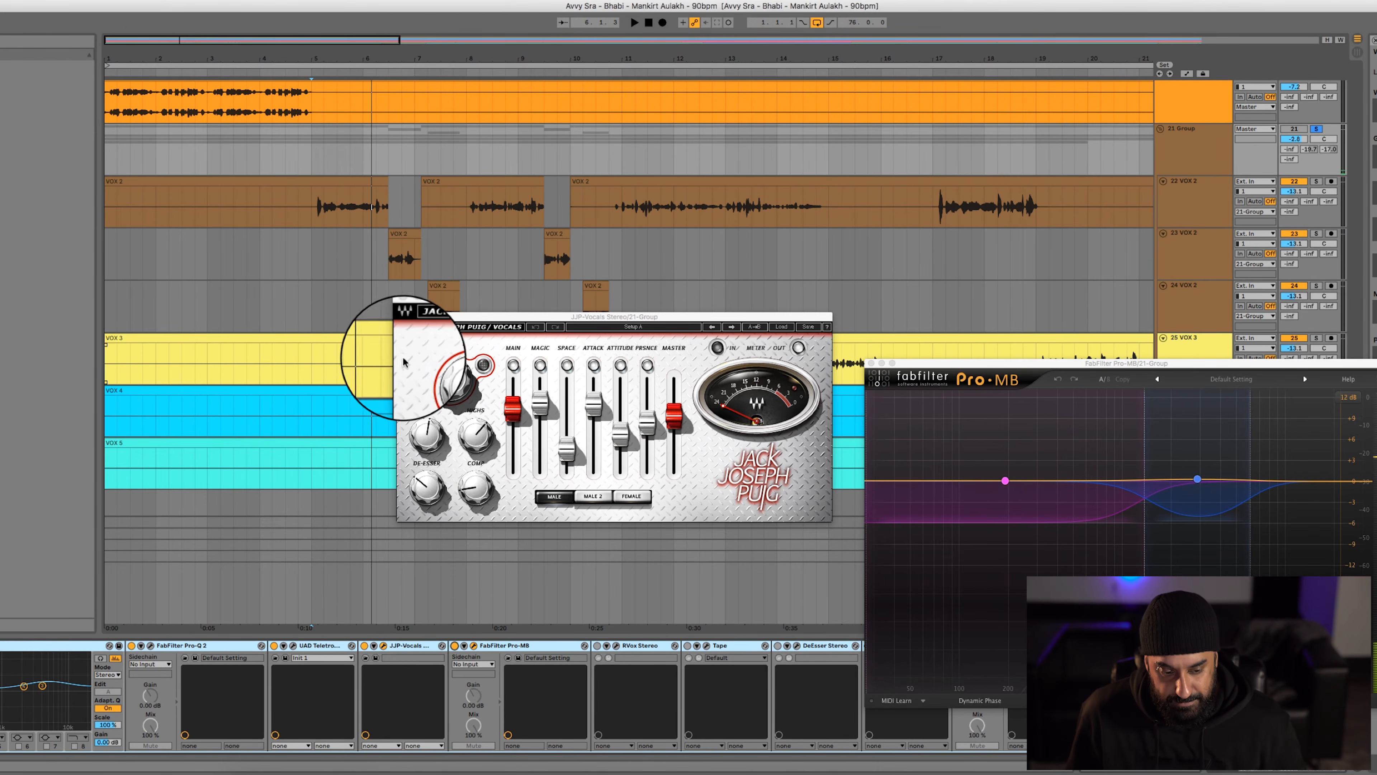
left_click(403, 316)
Open RVox on the vocal group, switch it on, and compare the vocals without and with it
left_click(584, 645)
left_click(616, 645)
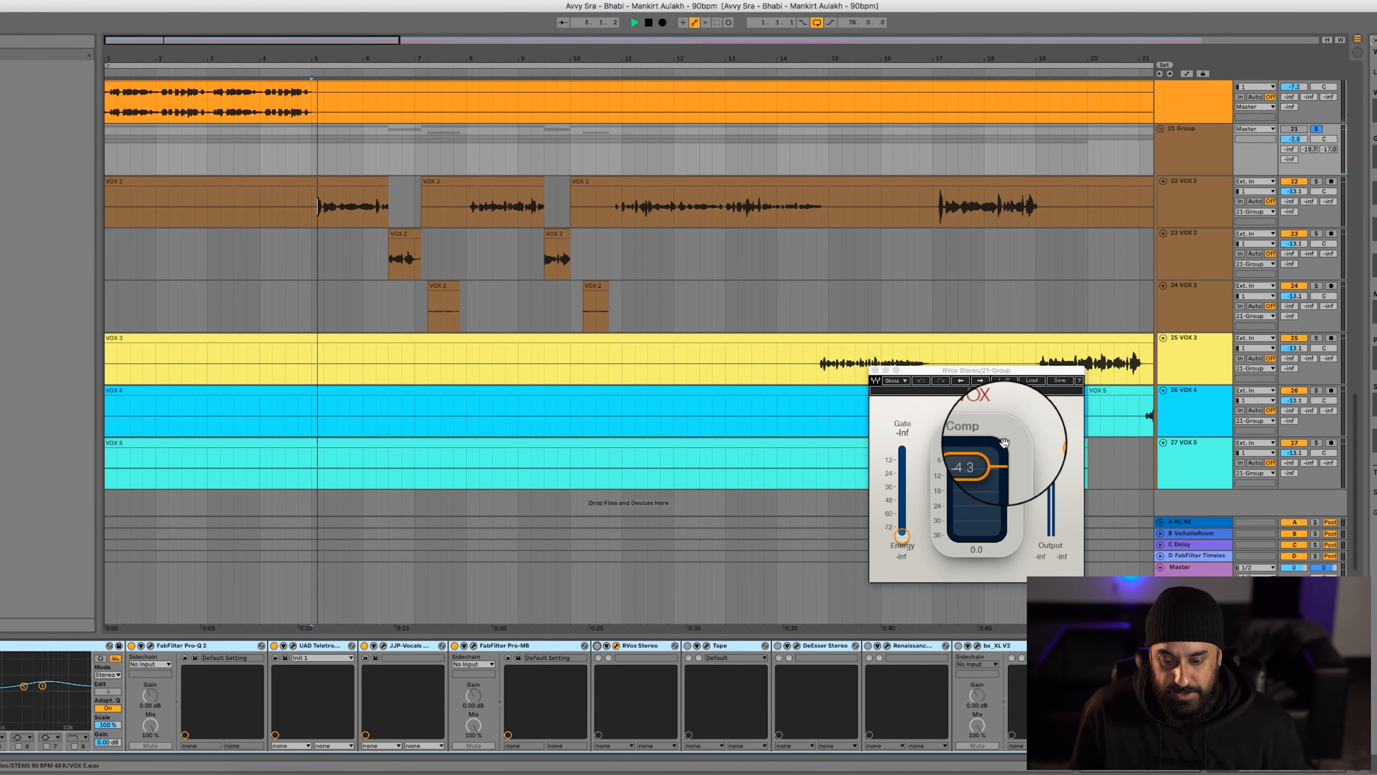
key("space")
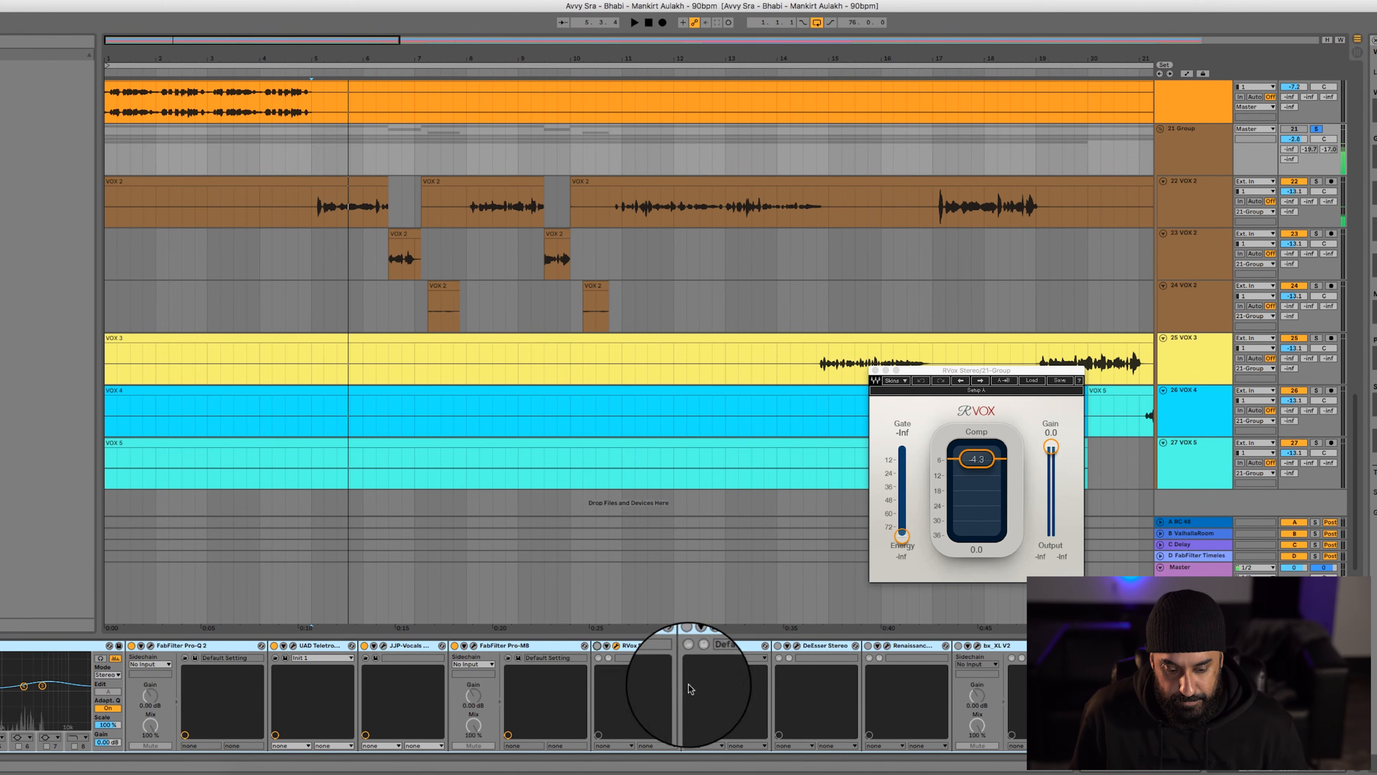
left_click(596, 644)
key("space")
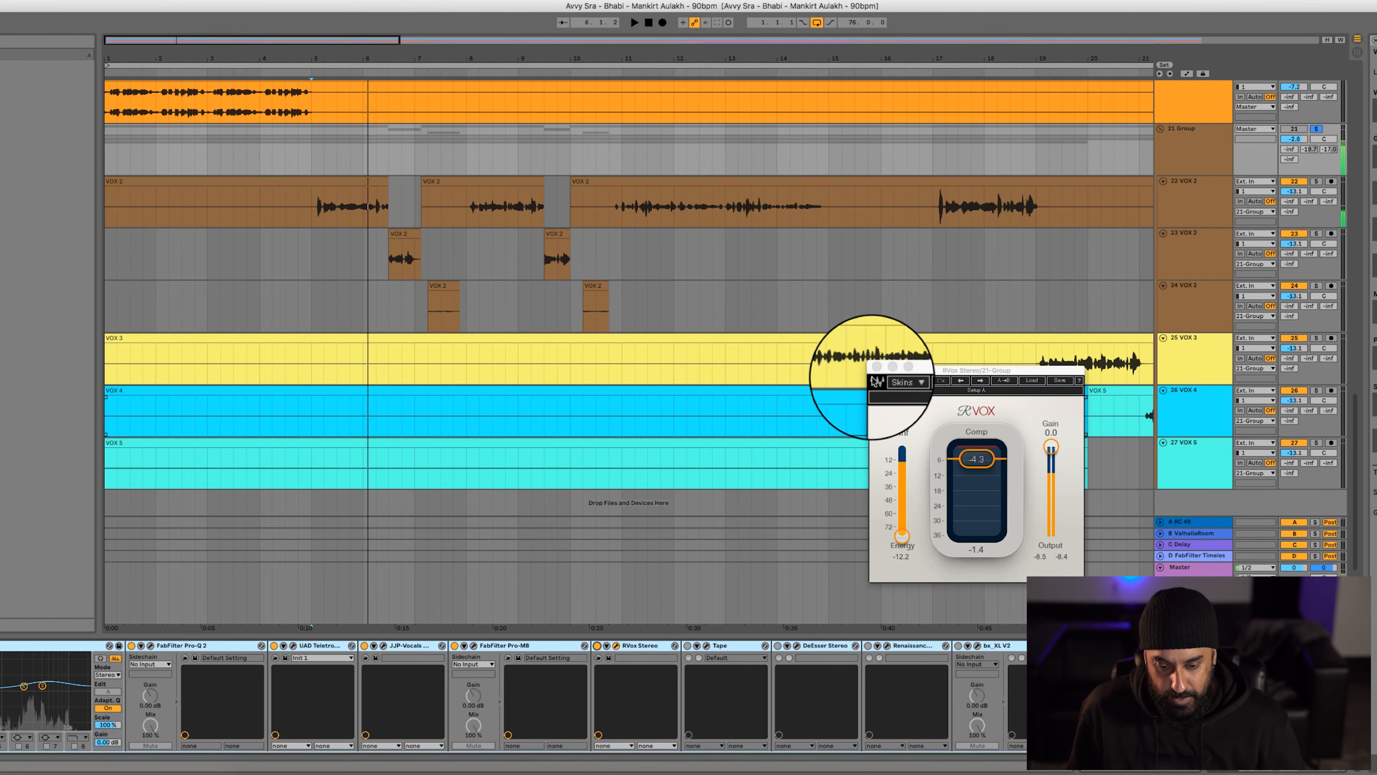
left_click(871, 367)
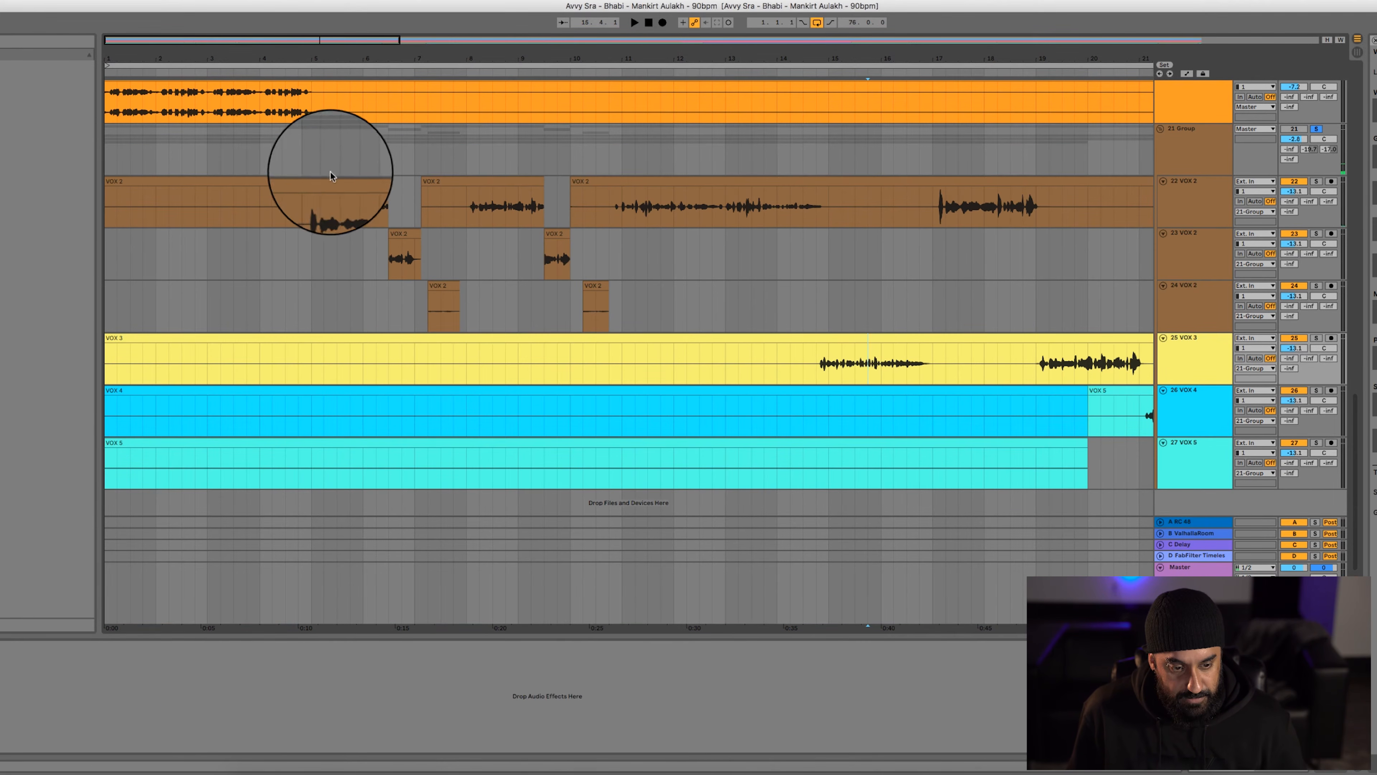
Open and switch on Tape, and play the vocal group from bar 5 with Tape toggled off and on
left_click(314, 149)
left_click(359, 646)
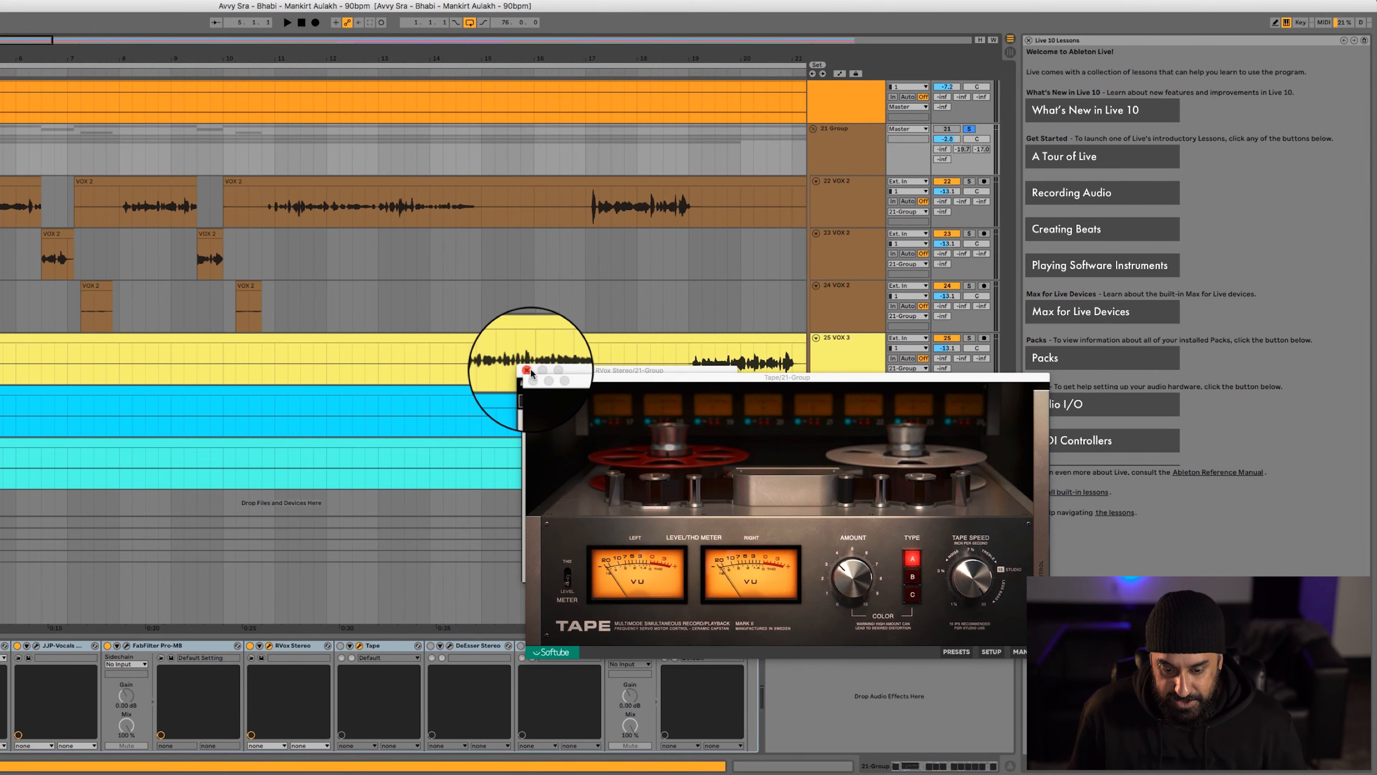
left_click(338, 645)
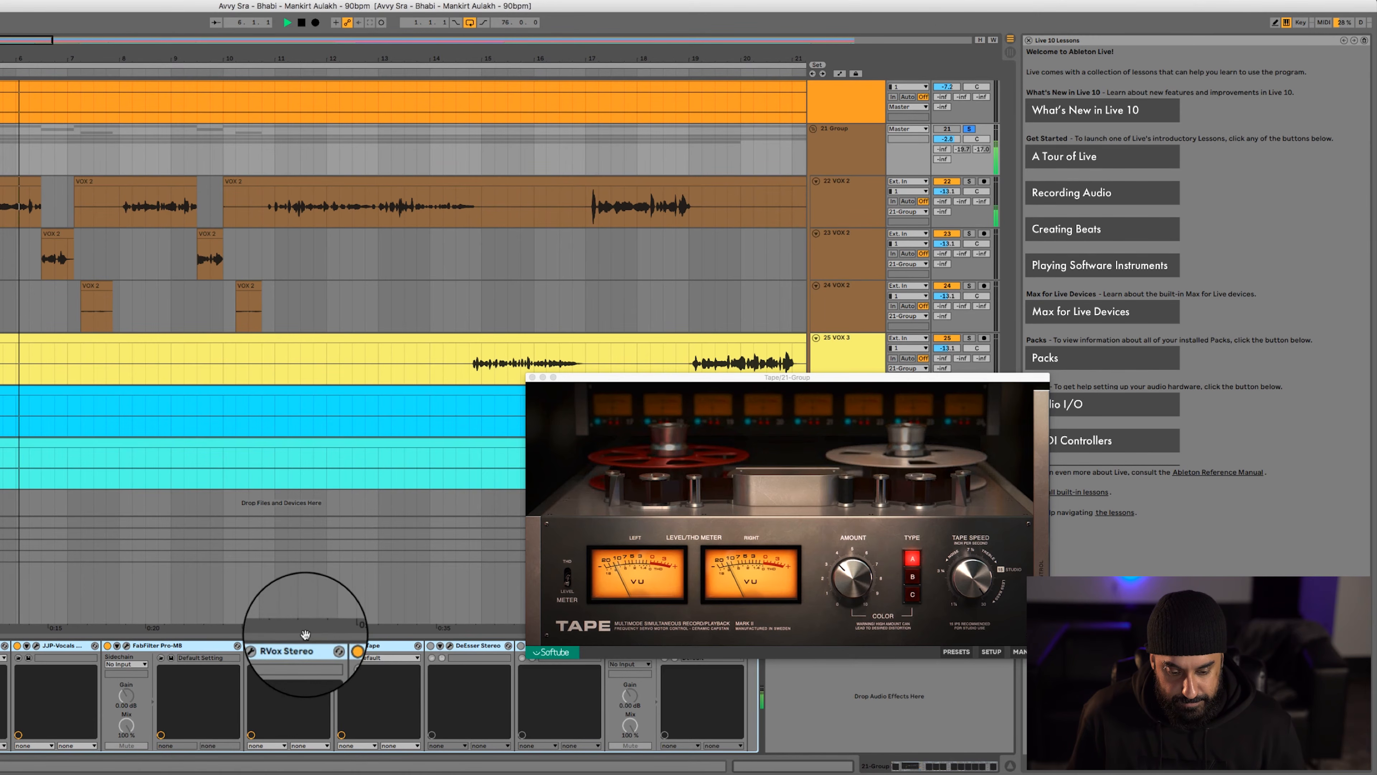
left_click(340, 647)
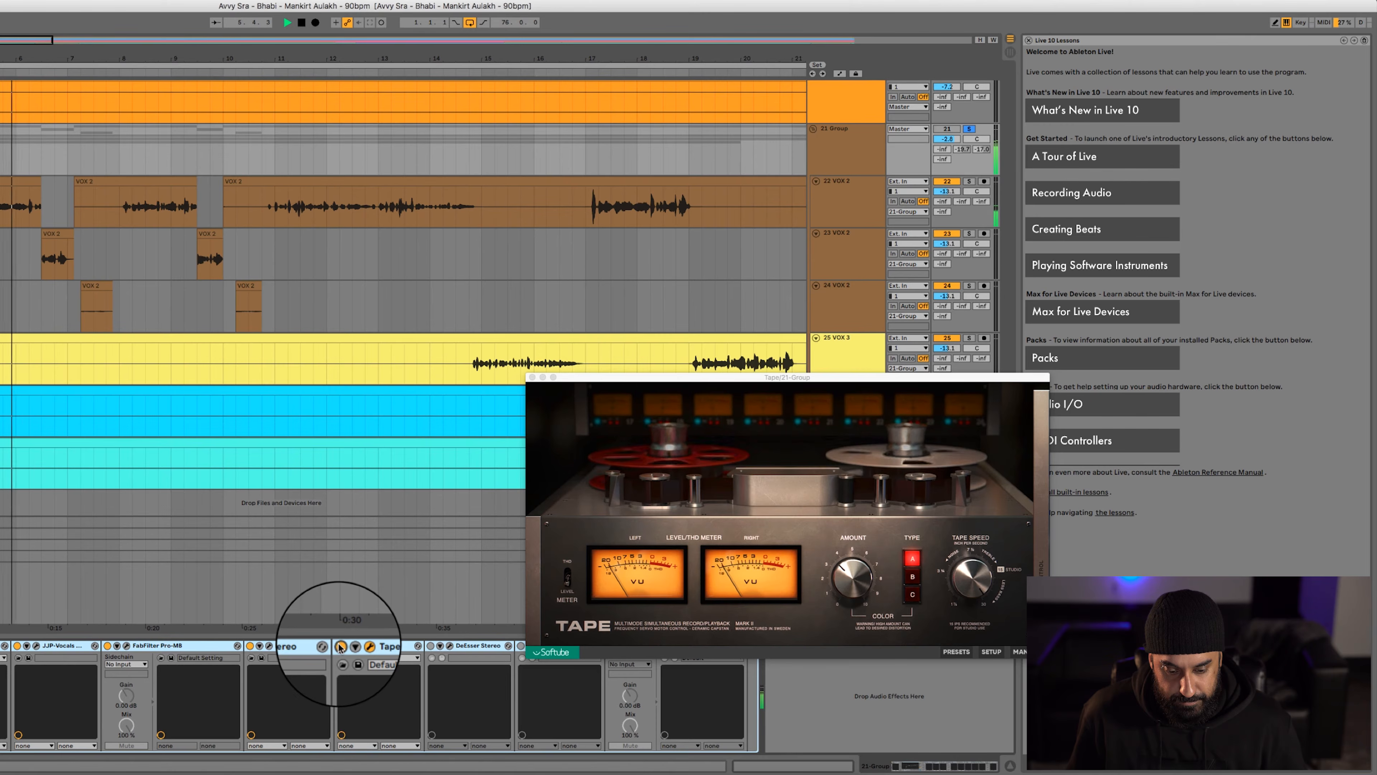
left_click(340, 647)
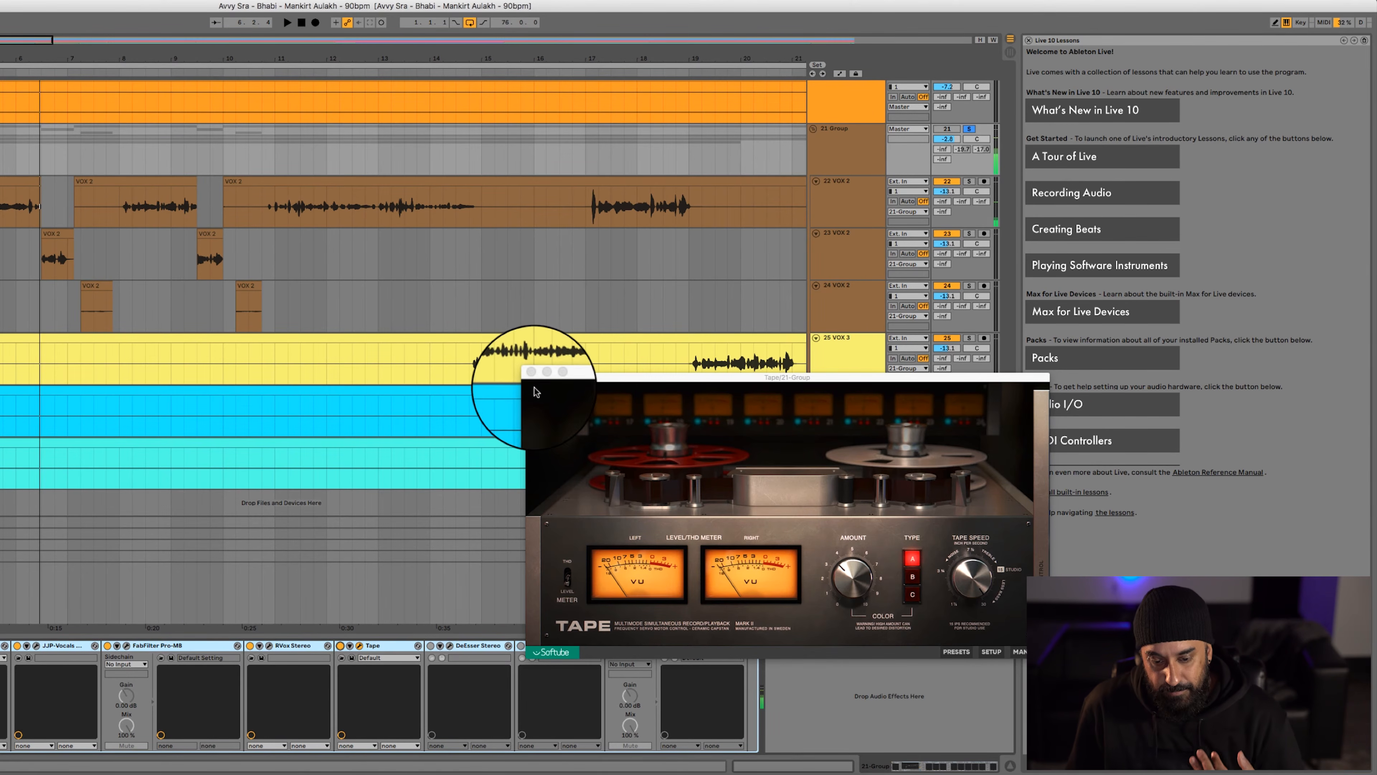
left_click(532, 377)
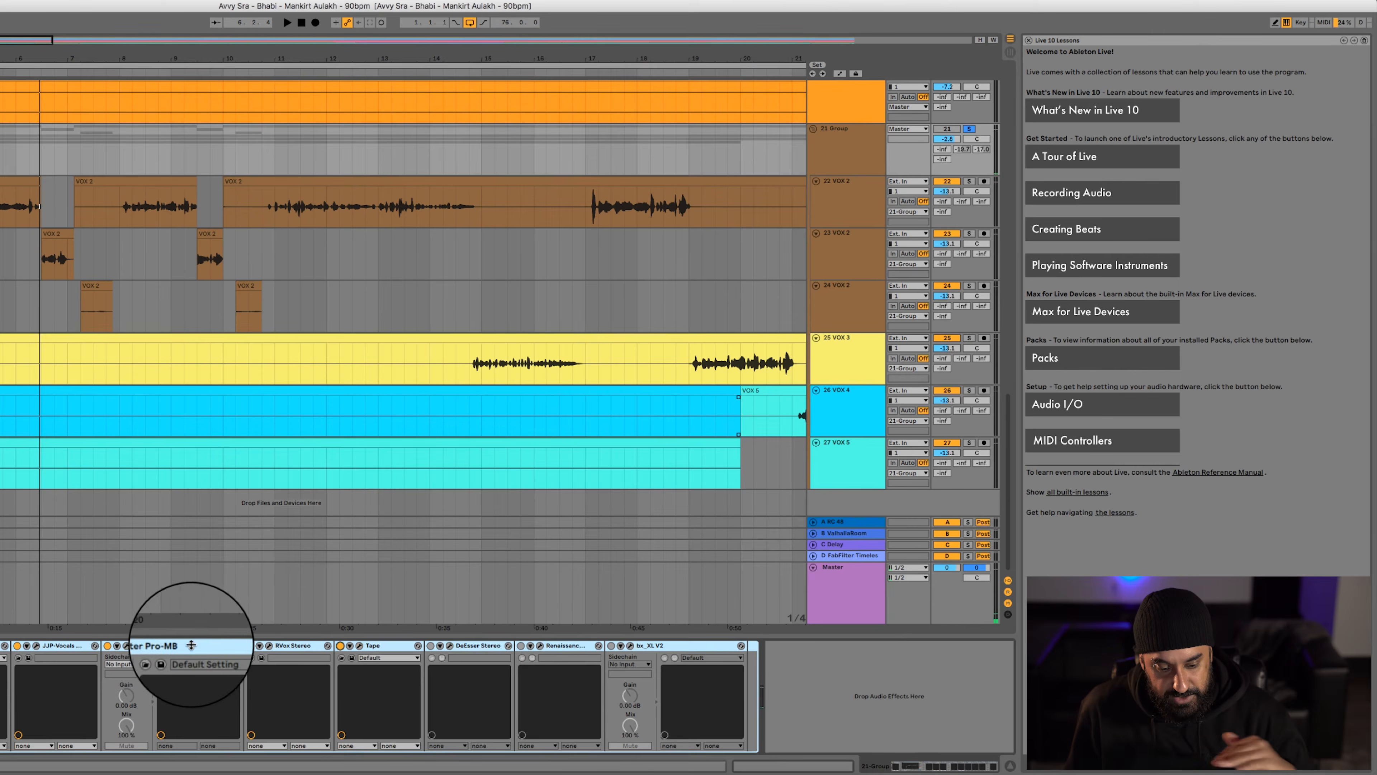
Open the DeEsser on the vocal group, play the vocals through it from about bar 8, and set the start point at bar 11
left_click(449, 647)
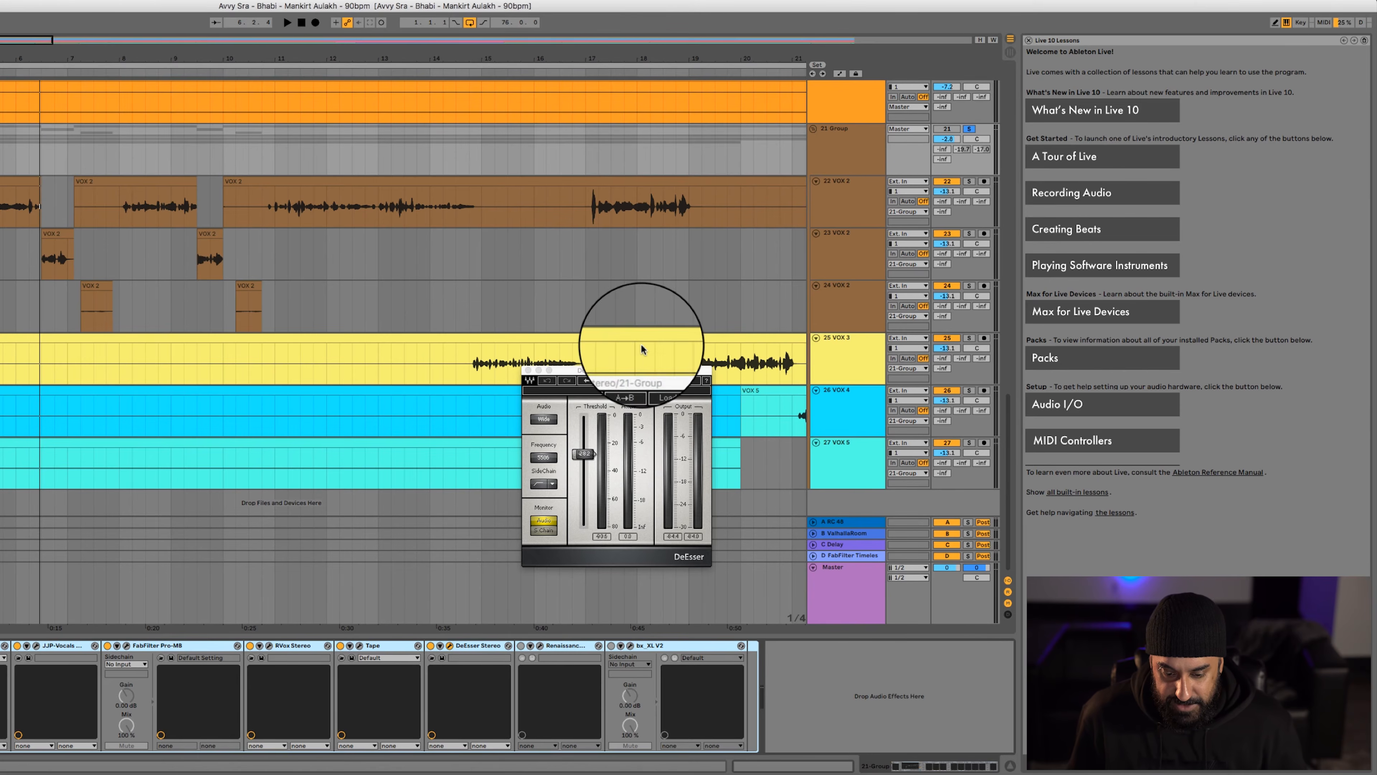
key("space")
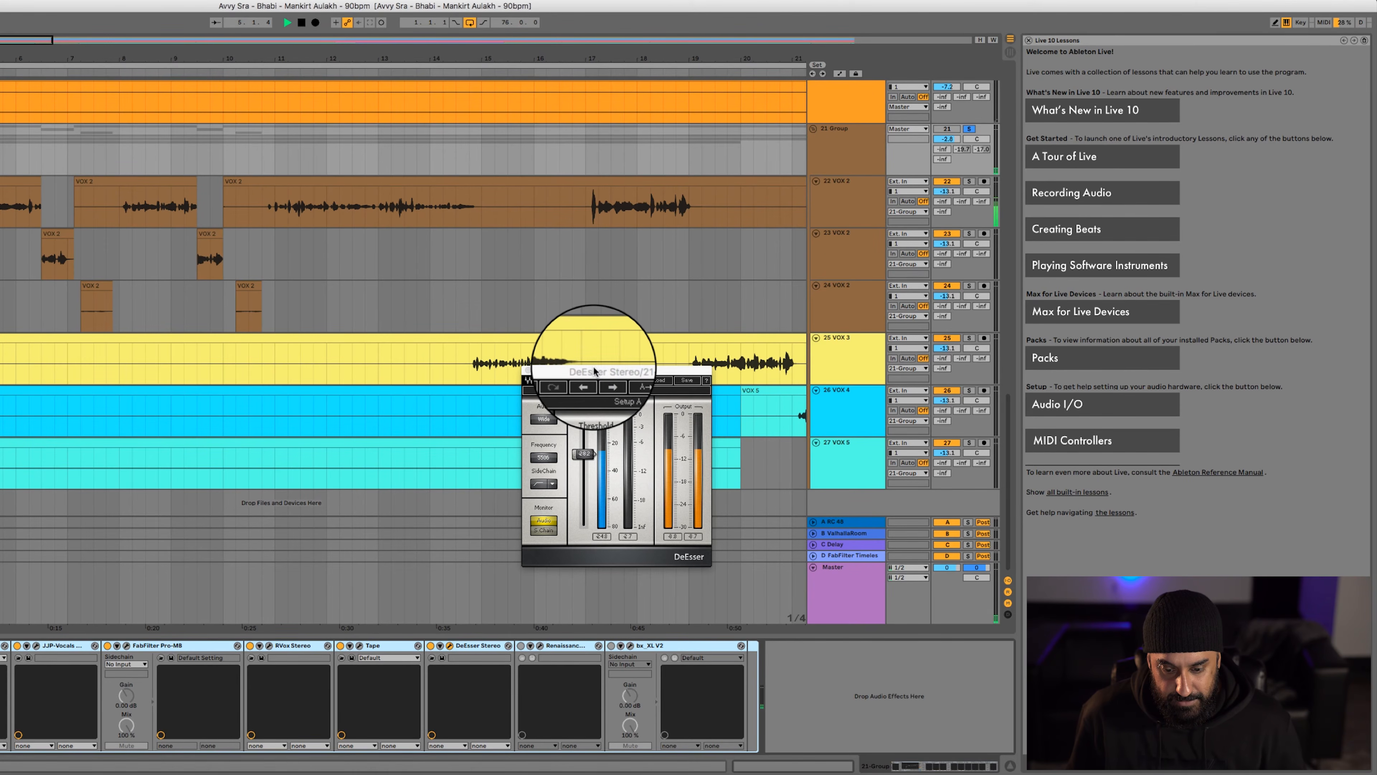
key("space")
left_click(129, 162)
key("space")
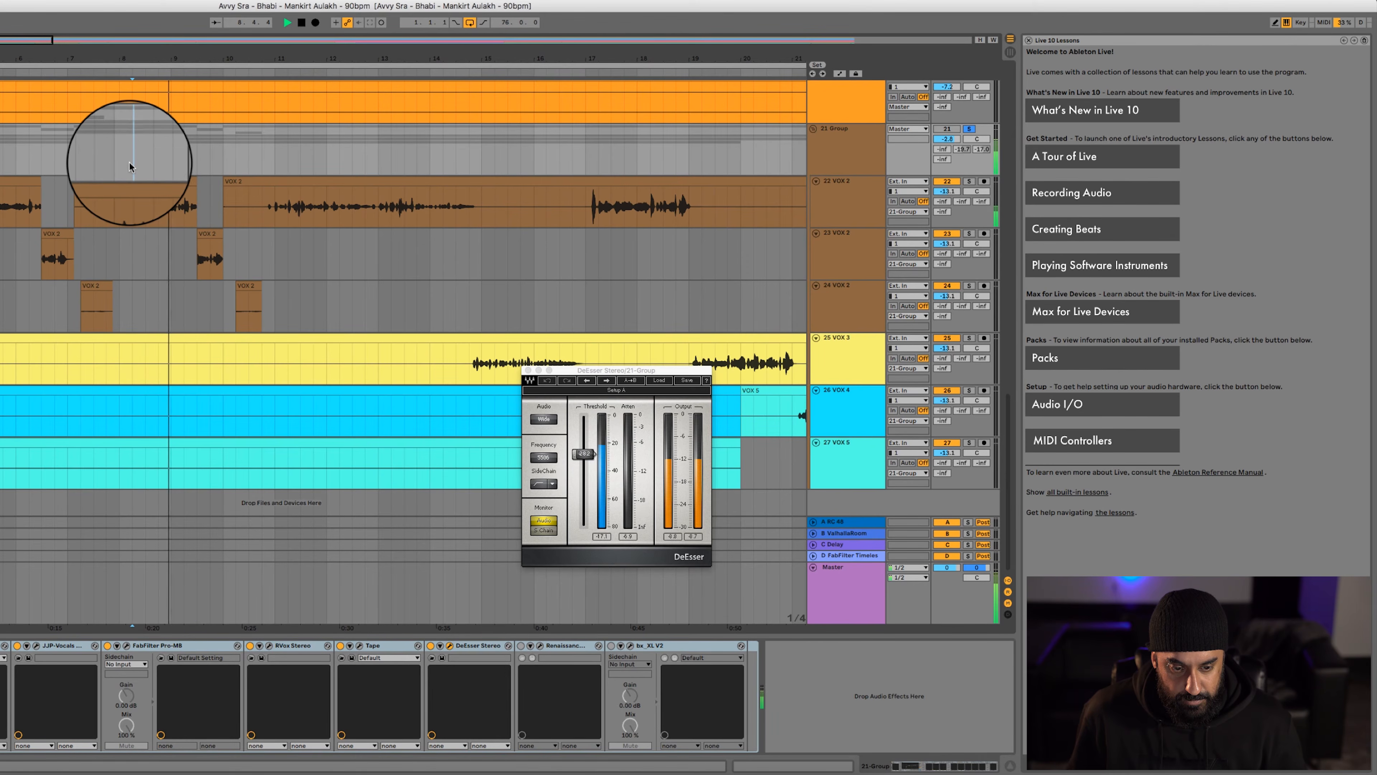
left_click(275, 154)
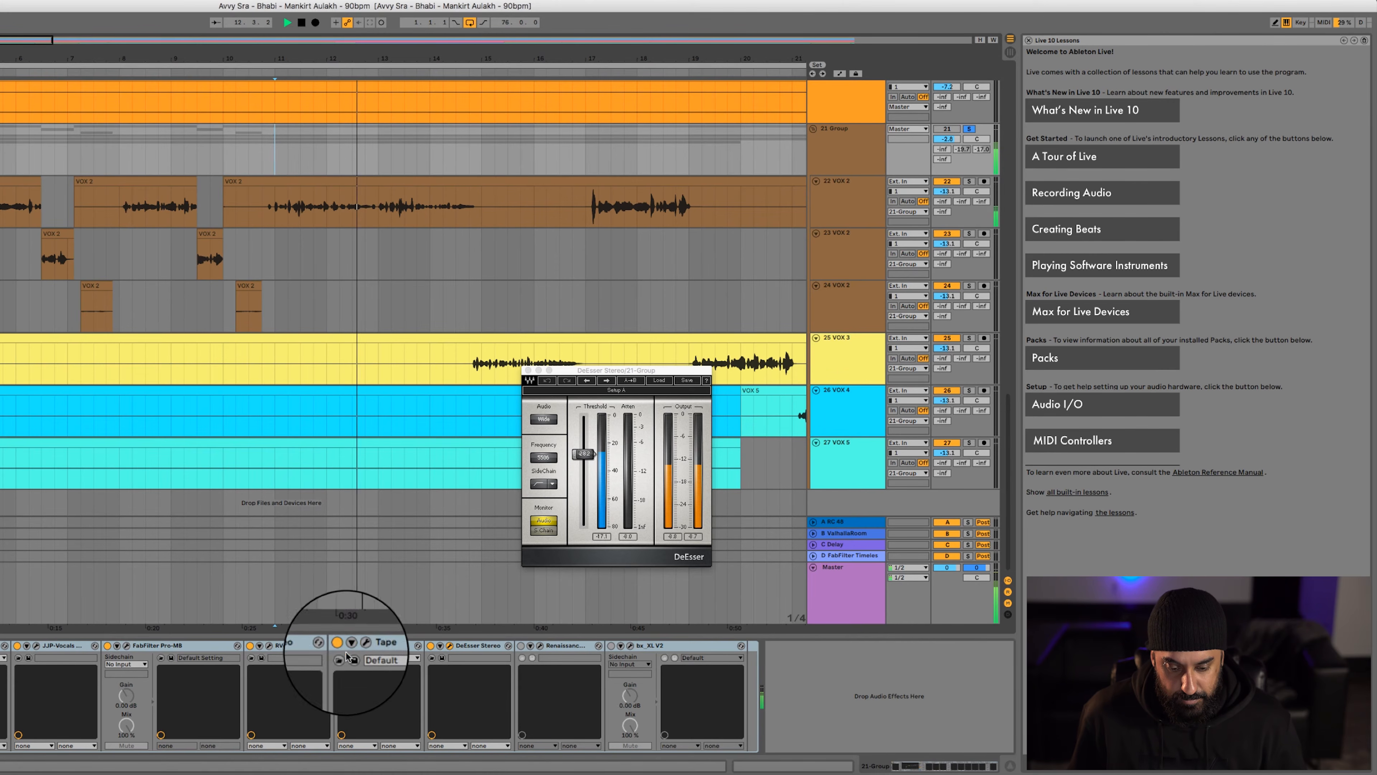
Play the vocal group from bar 11 and compare the sound with the DeEsser bypassed and switched on
left_click(430, 645)
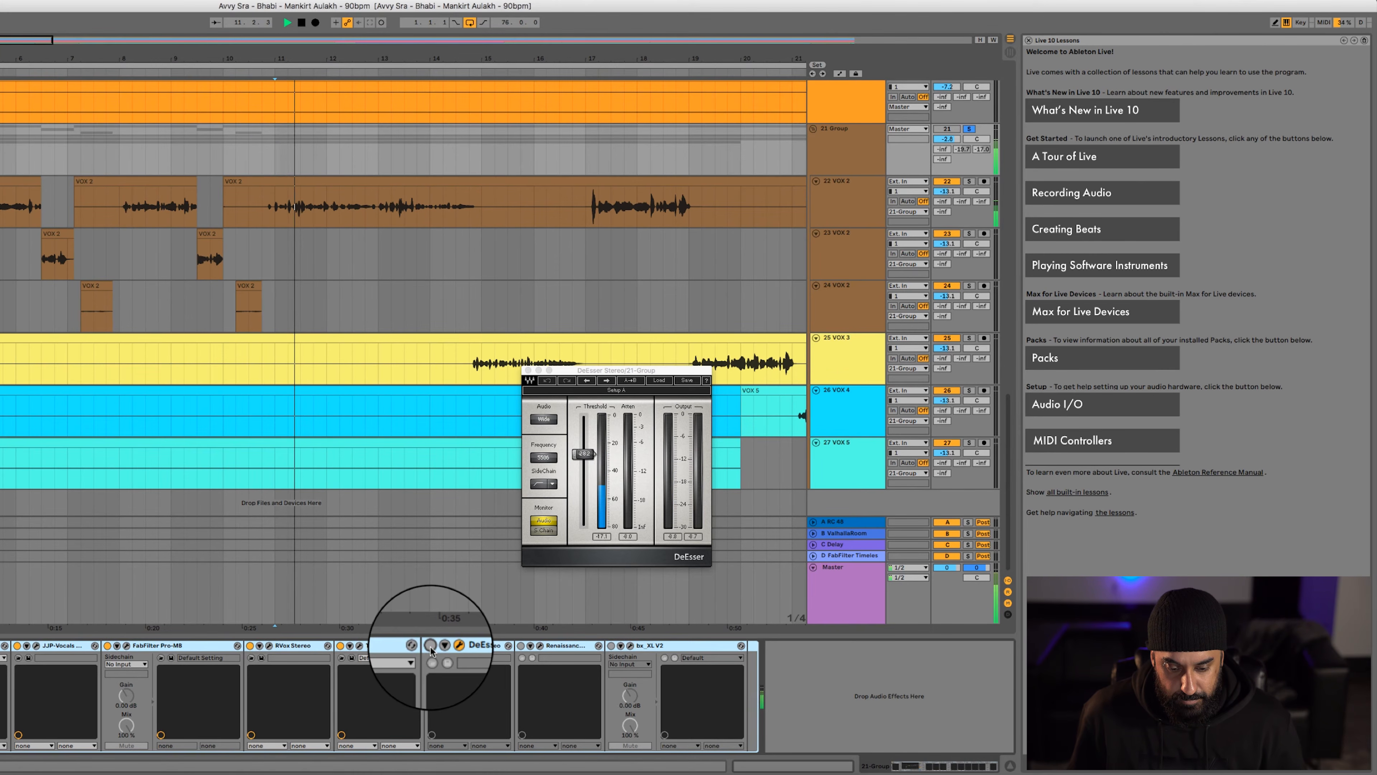
key("space")
left_click(430, 645)
Open and switch on Renaissance Axx in place of the DeEsser window, and compare the vocals from bar 11 with it on and off
left_click(521, 645)
left_click(539, 645)
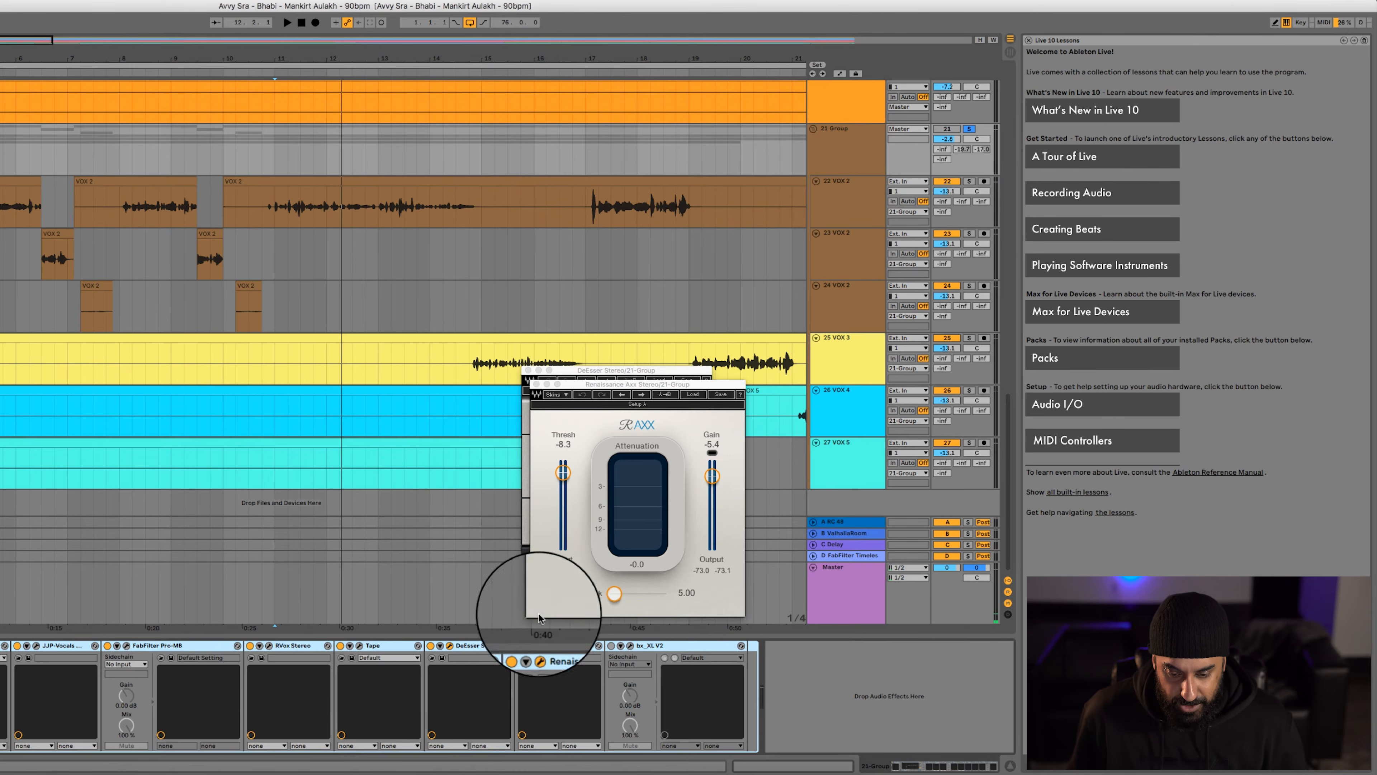
left_click(528, 370)
left_click_drag(592, 384, 218, 322)
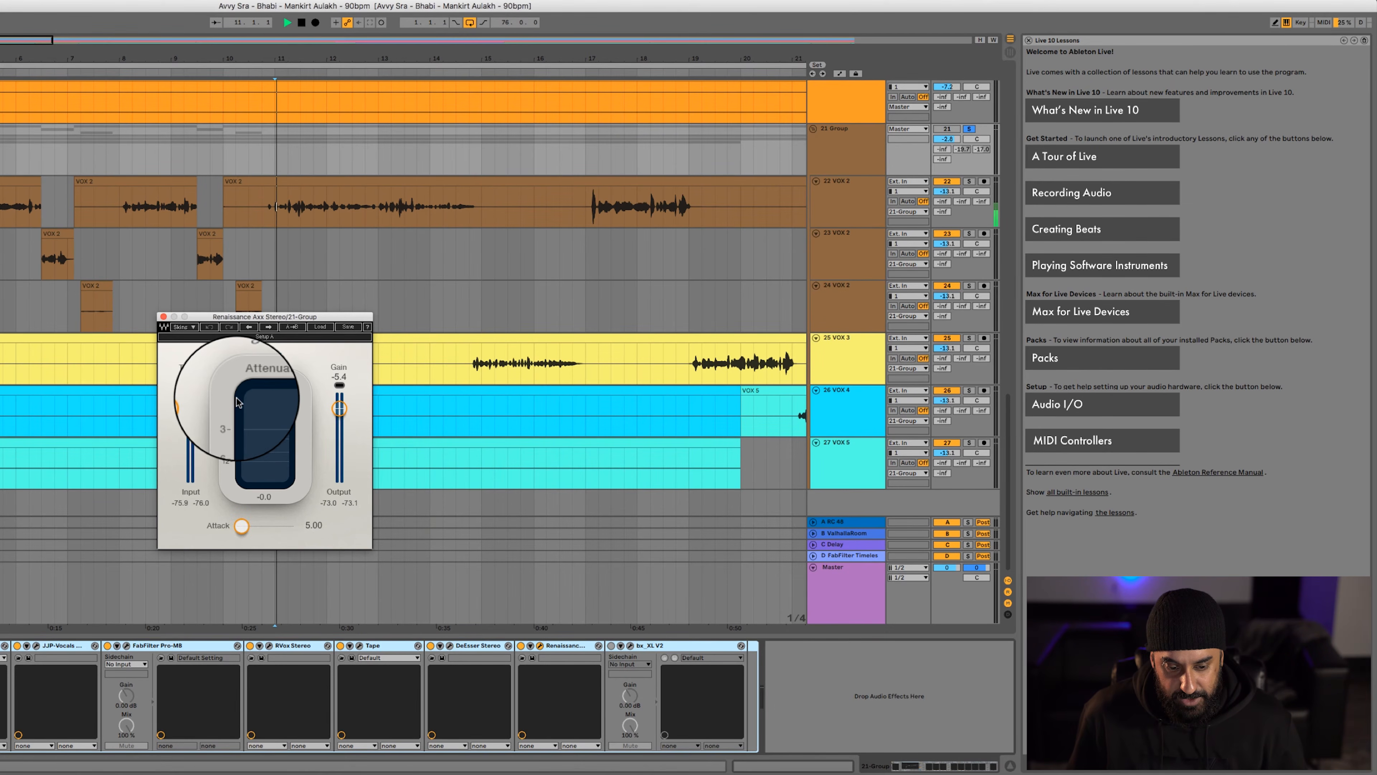
key("space")
left_click(520, 646)
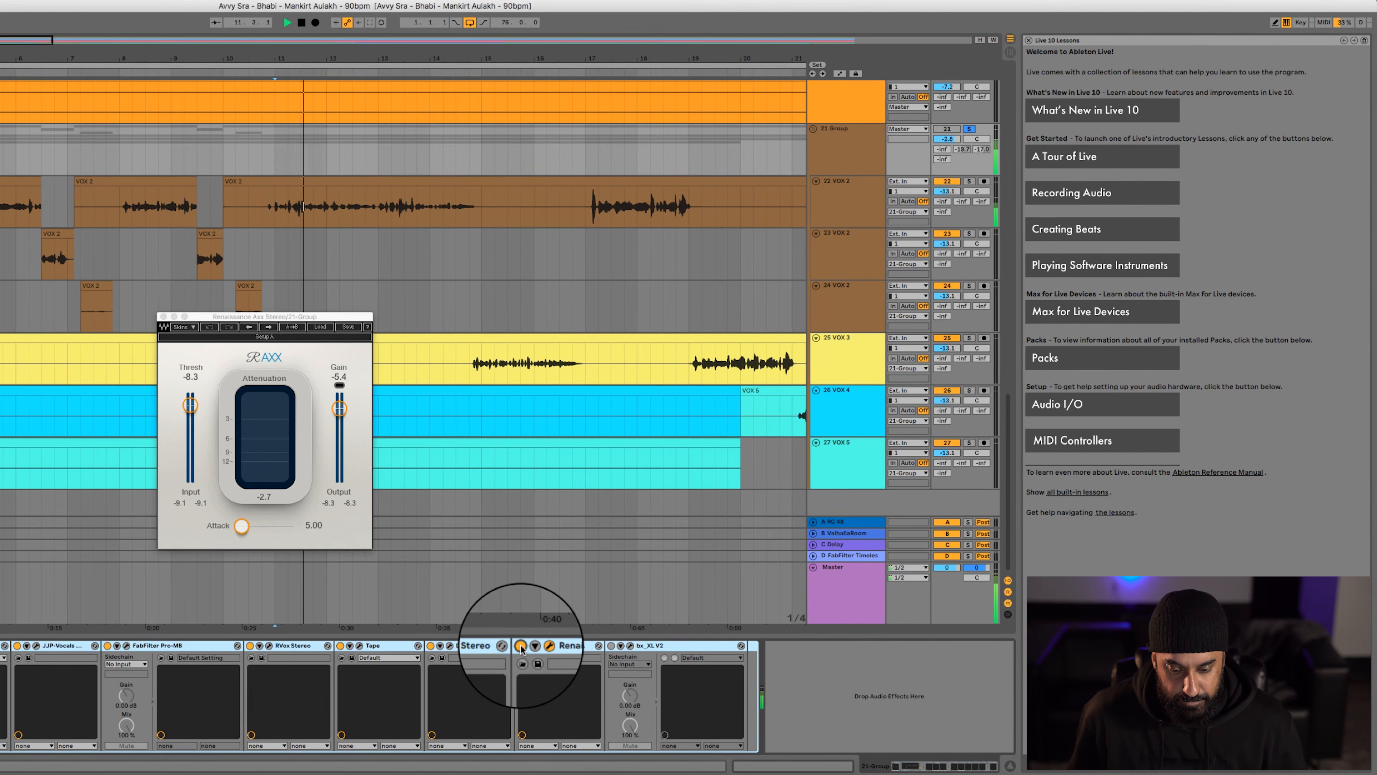
left_click(521, 645)
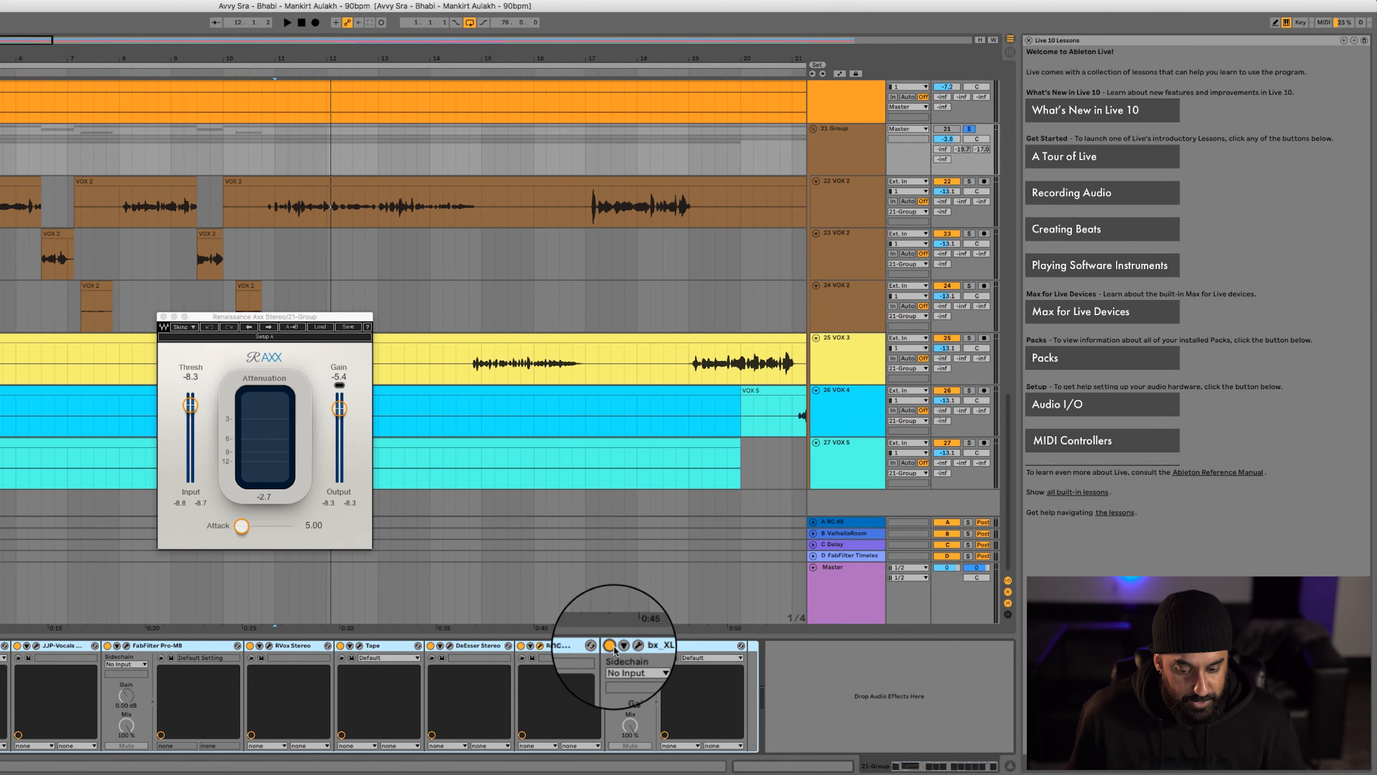
Open bx_XL V2 on the vocal group, compare the vocals from bar 11 with the limiter on and off, and close it
left_click(635, 645)
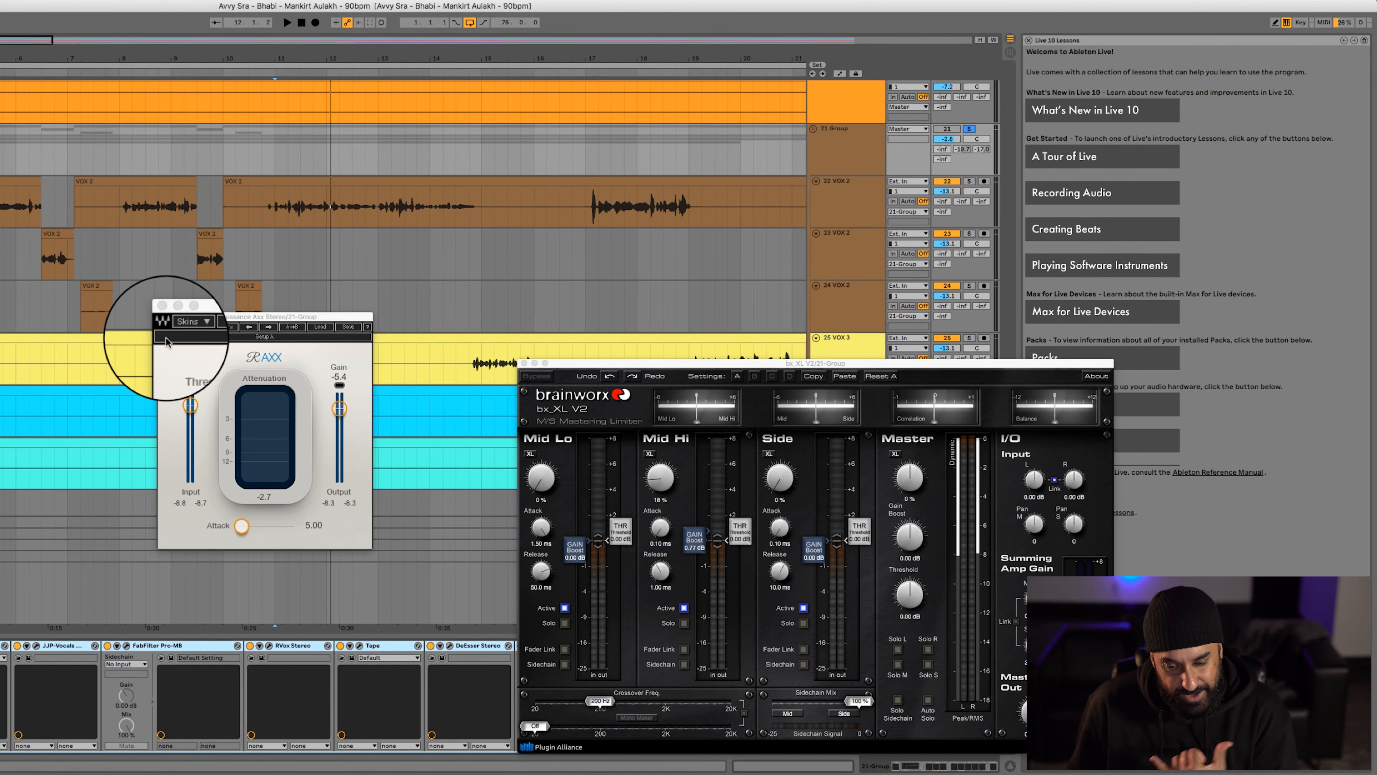
left_click(162, 305)
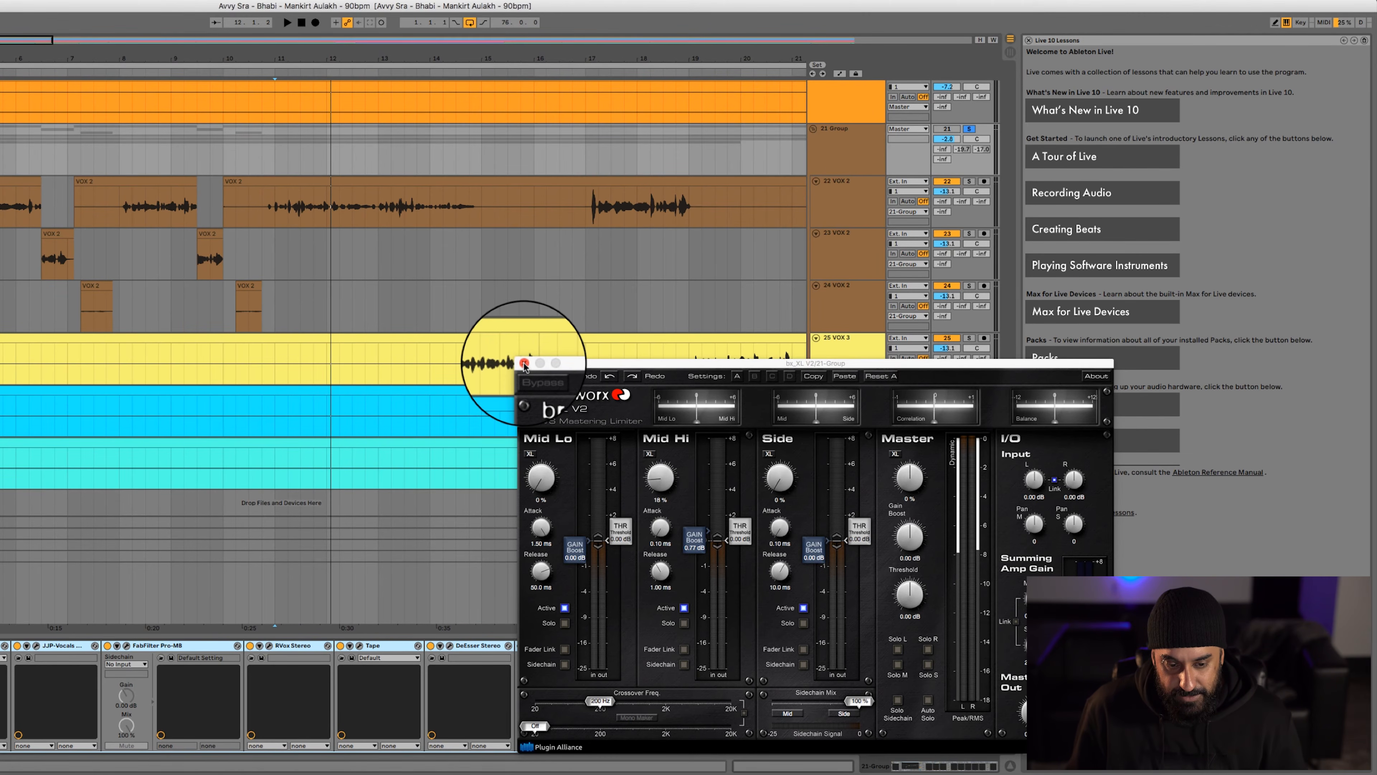
key("space")
left_click_drag(581, 364, 677, 166)
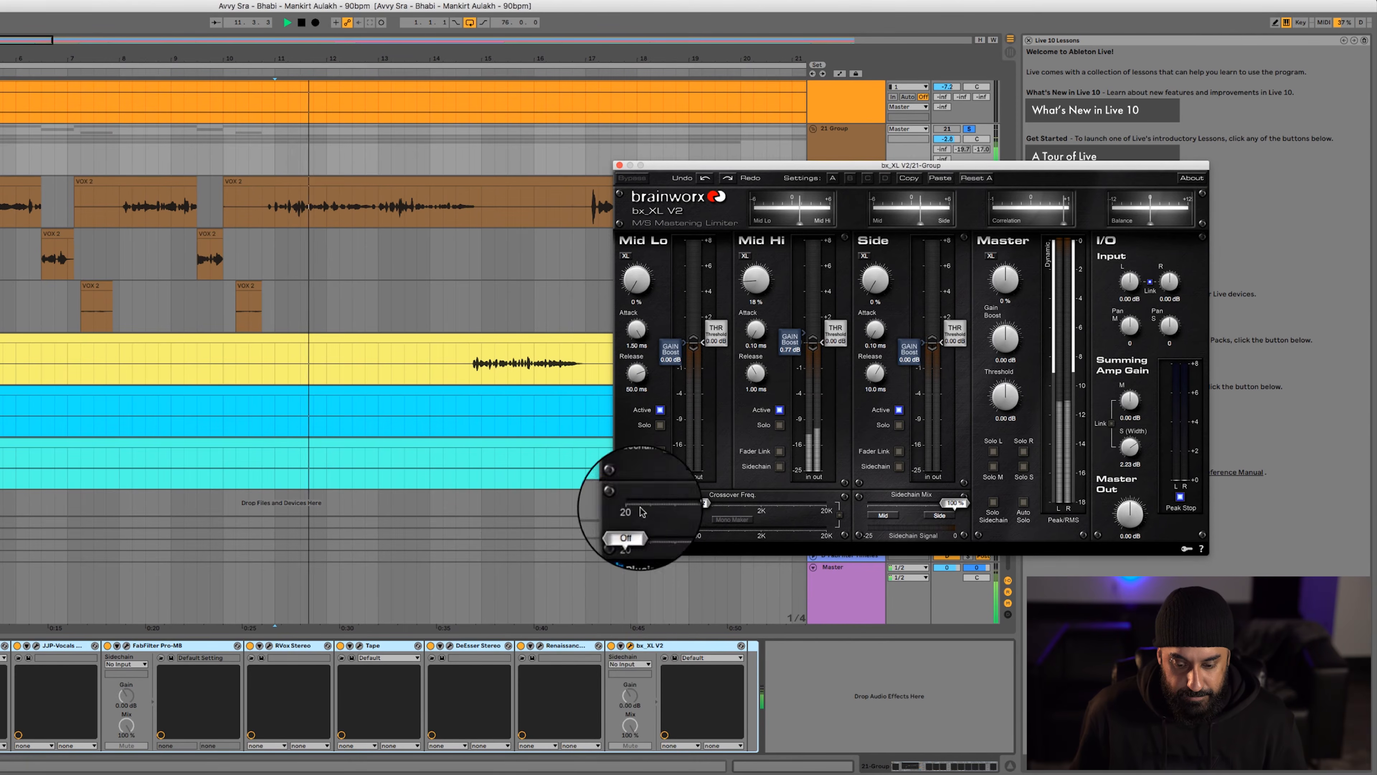
key("space")
key("space")
left_click(612, 646)
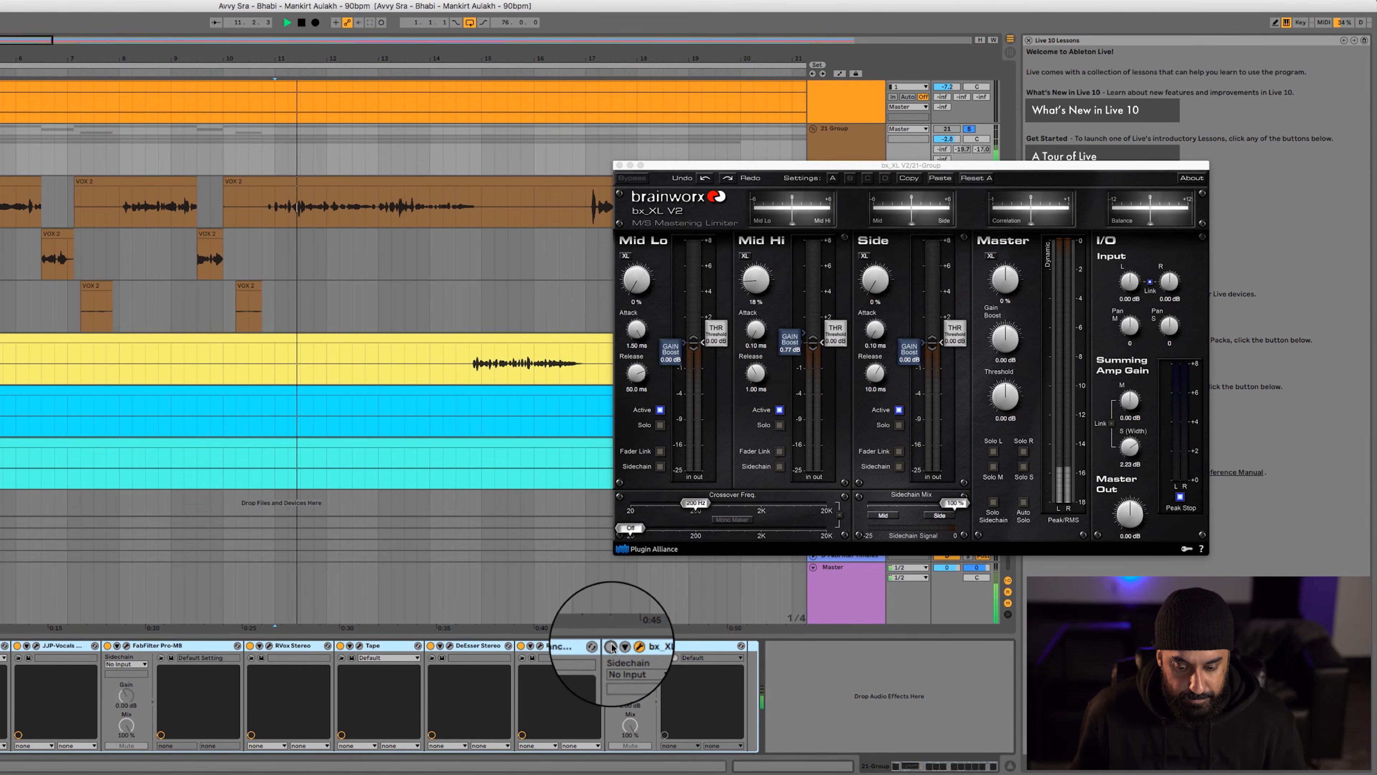
left_click(611, 646)
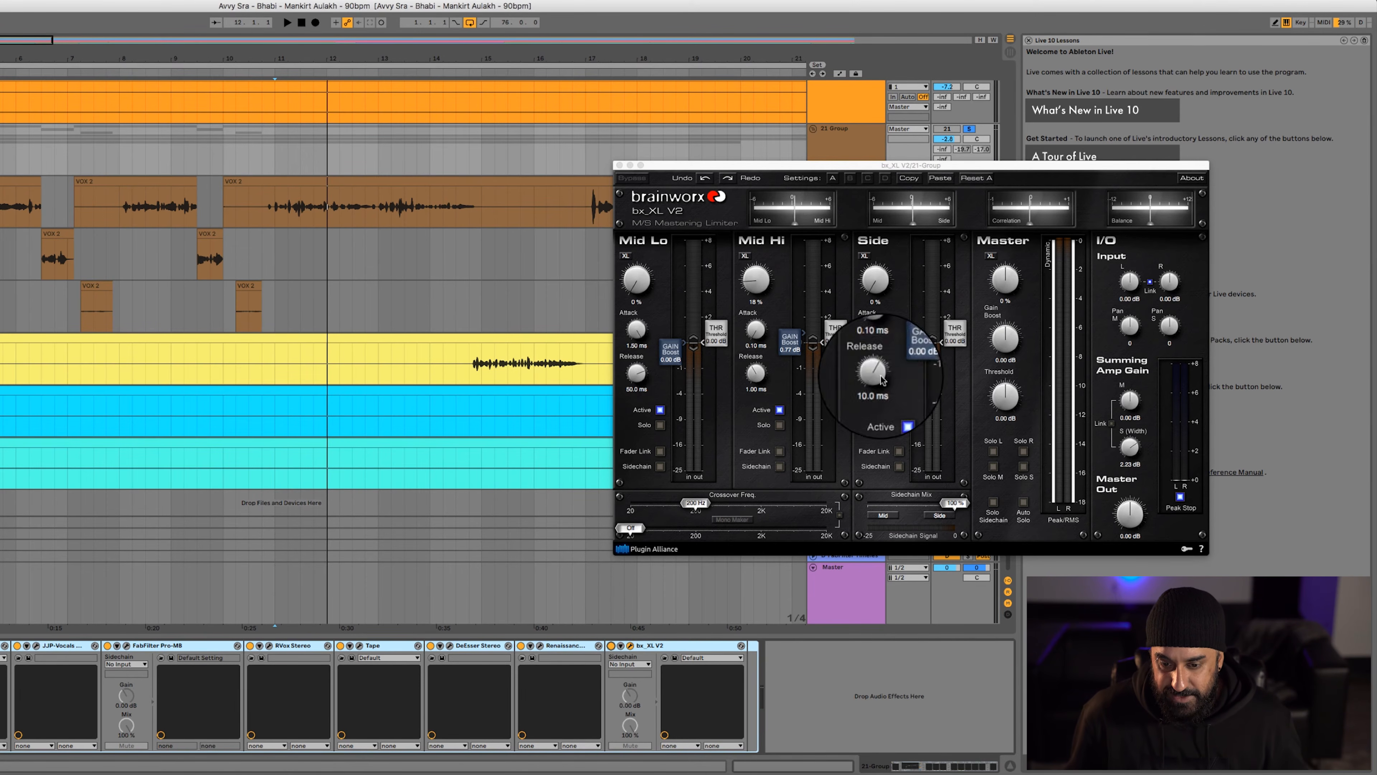
left_click(620, 165)
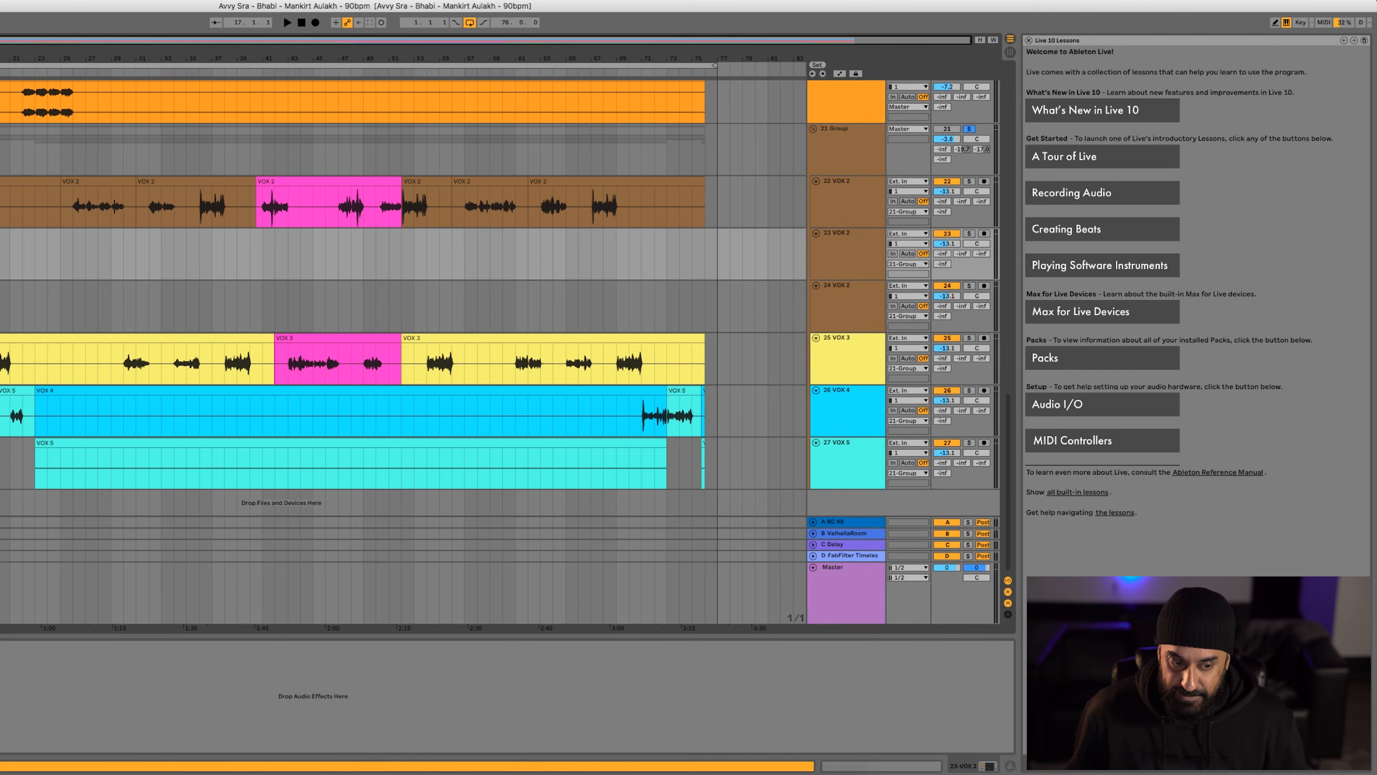
Unfold the ValhallaRoom and Delay return tracks and open the ValhallaRoom reverb to show its settings
left_click(6, 144)
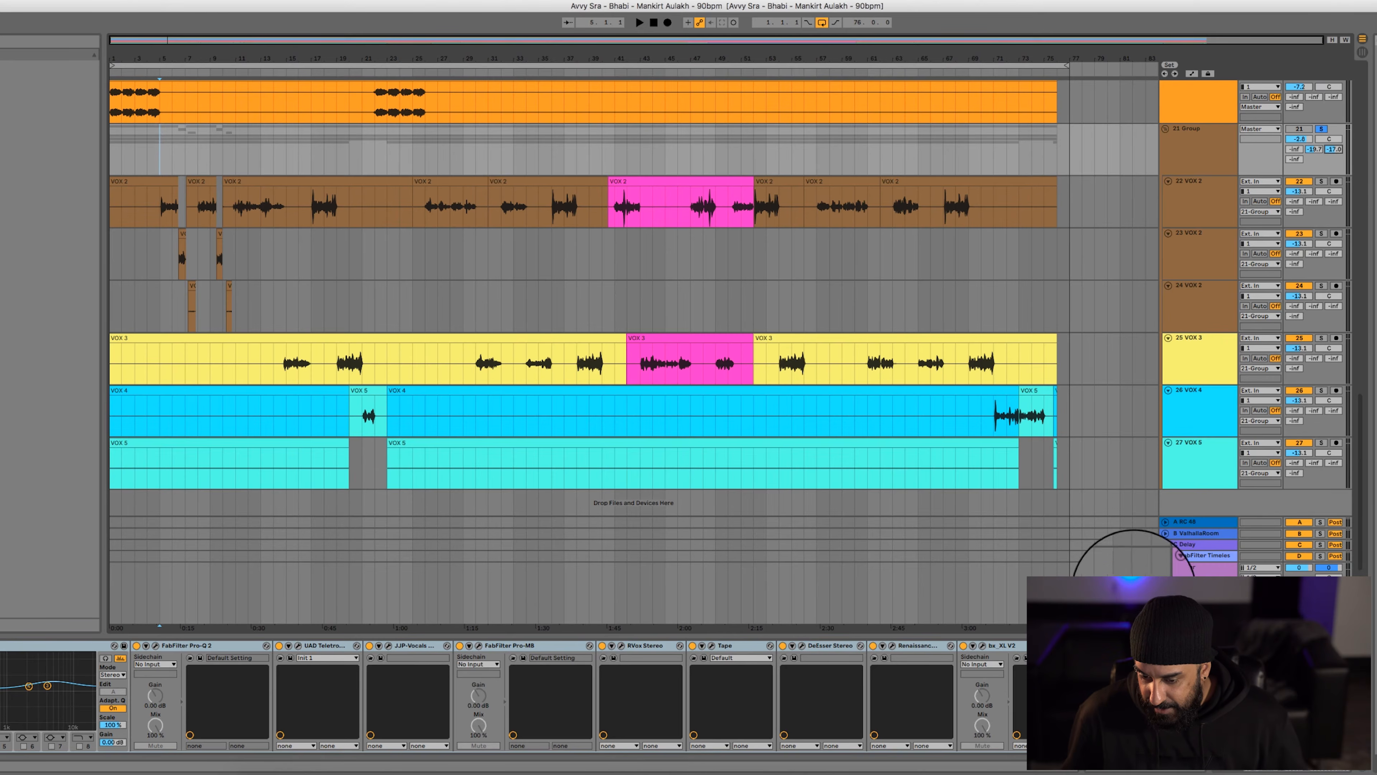
left_click(1199, 534)
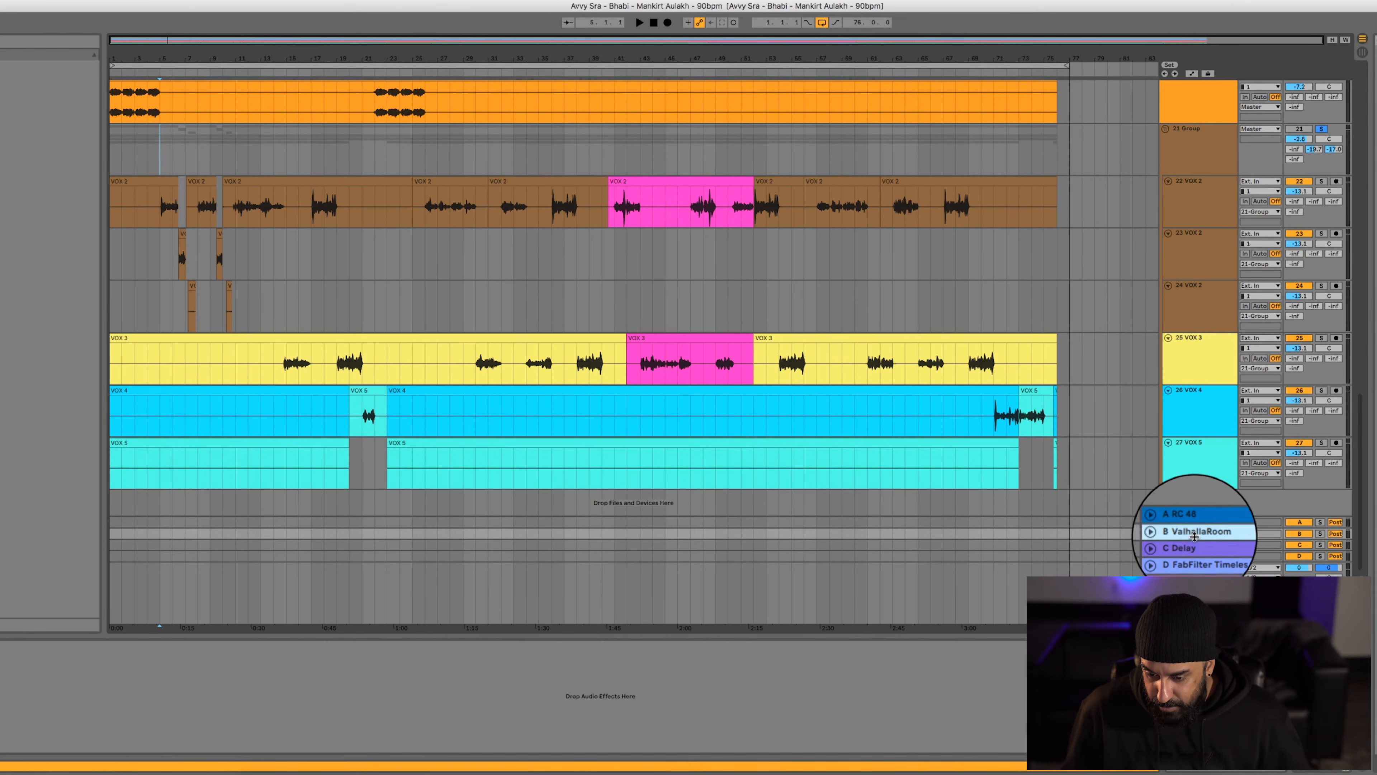
left_click(1201, 548)
key("u")
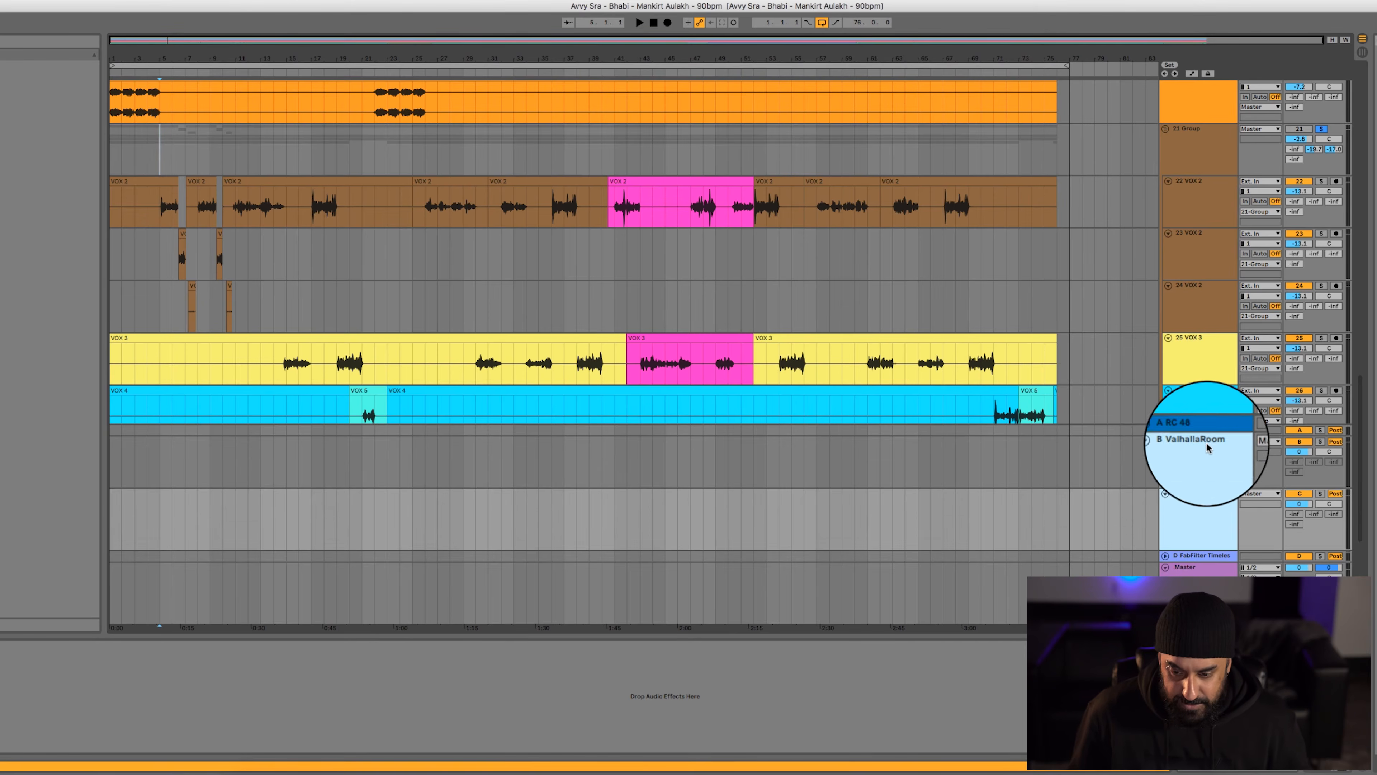
left_click(1207, 473)
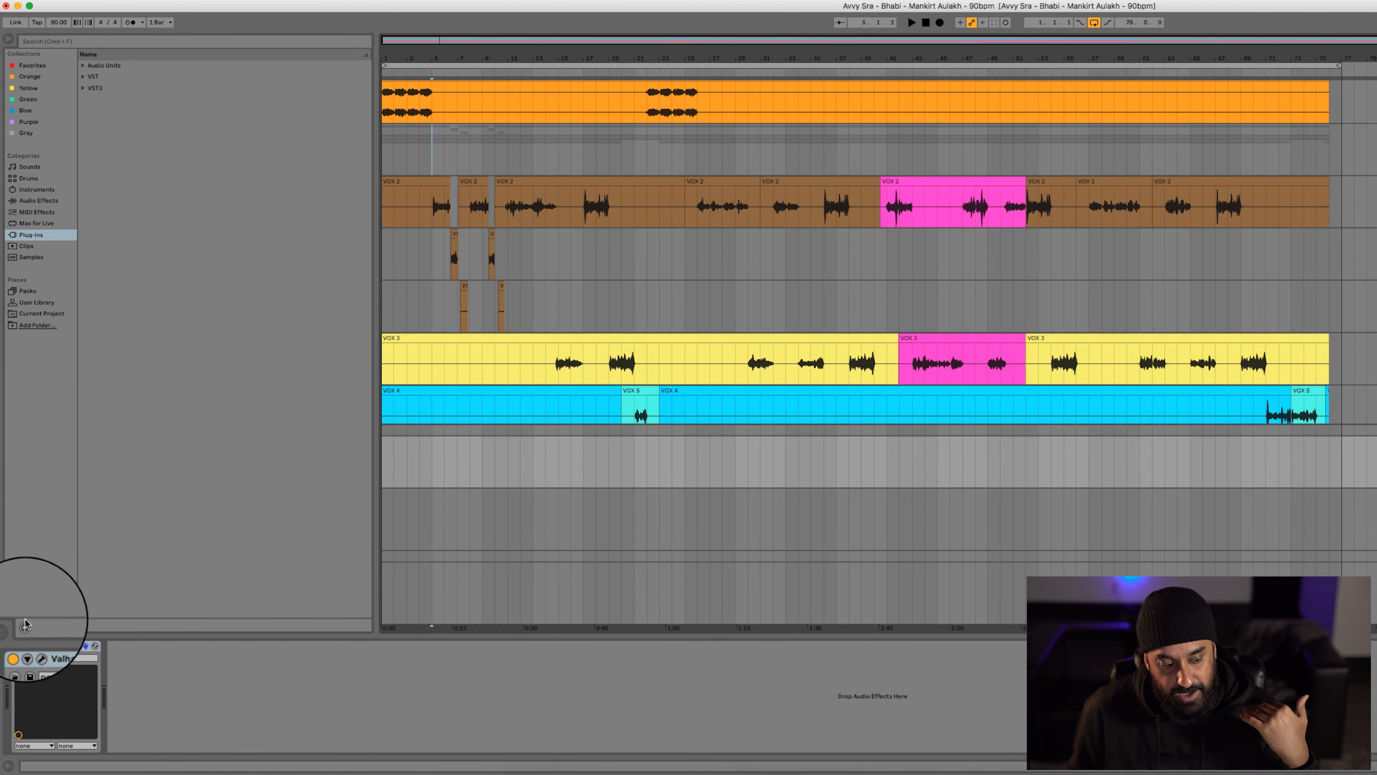
left_click(37, 646)
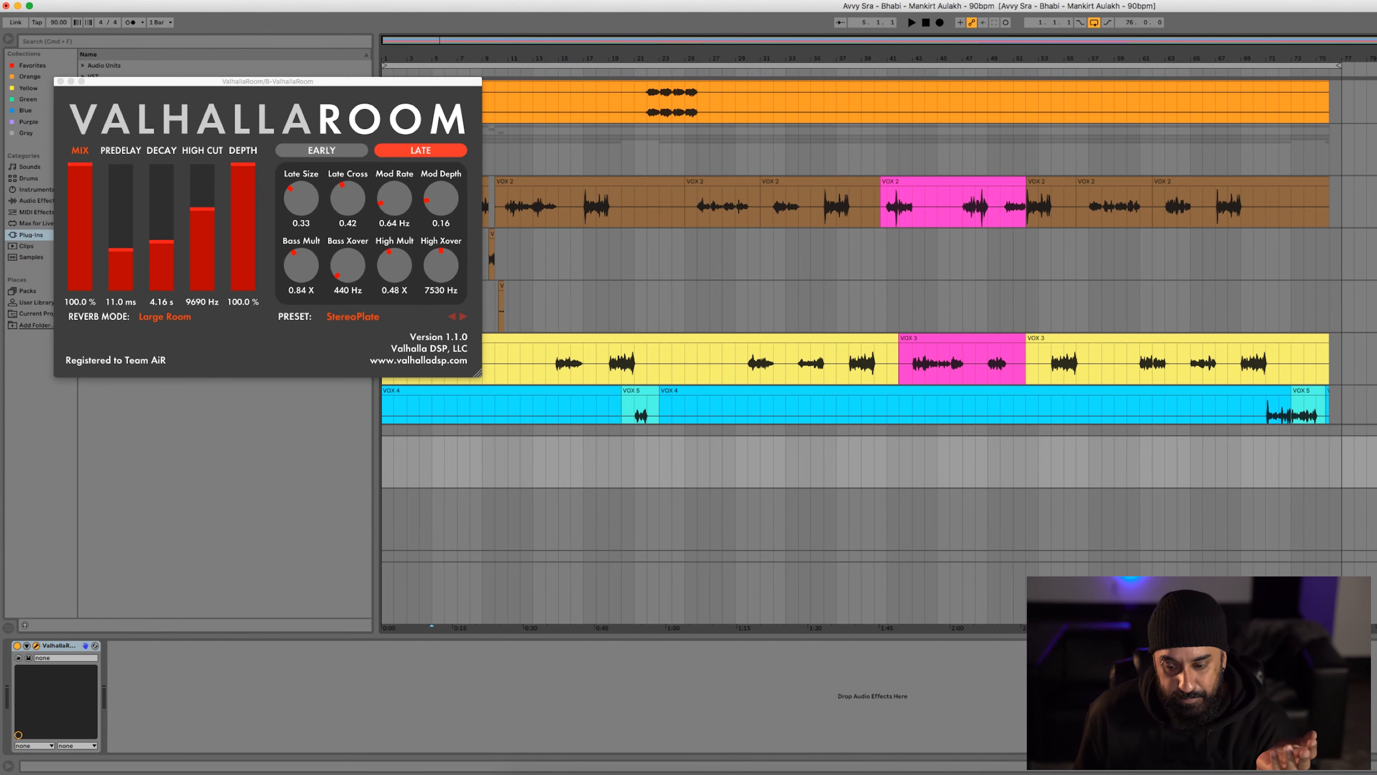
Review the settings of the RC 48 and ValhallaRoom reverbs and the Delay device on their return tracks
left_click(1376, 430)
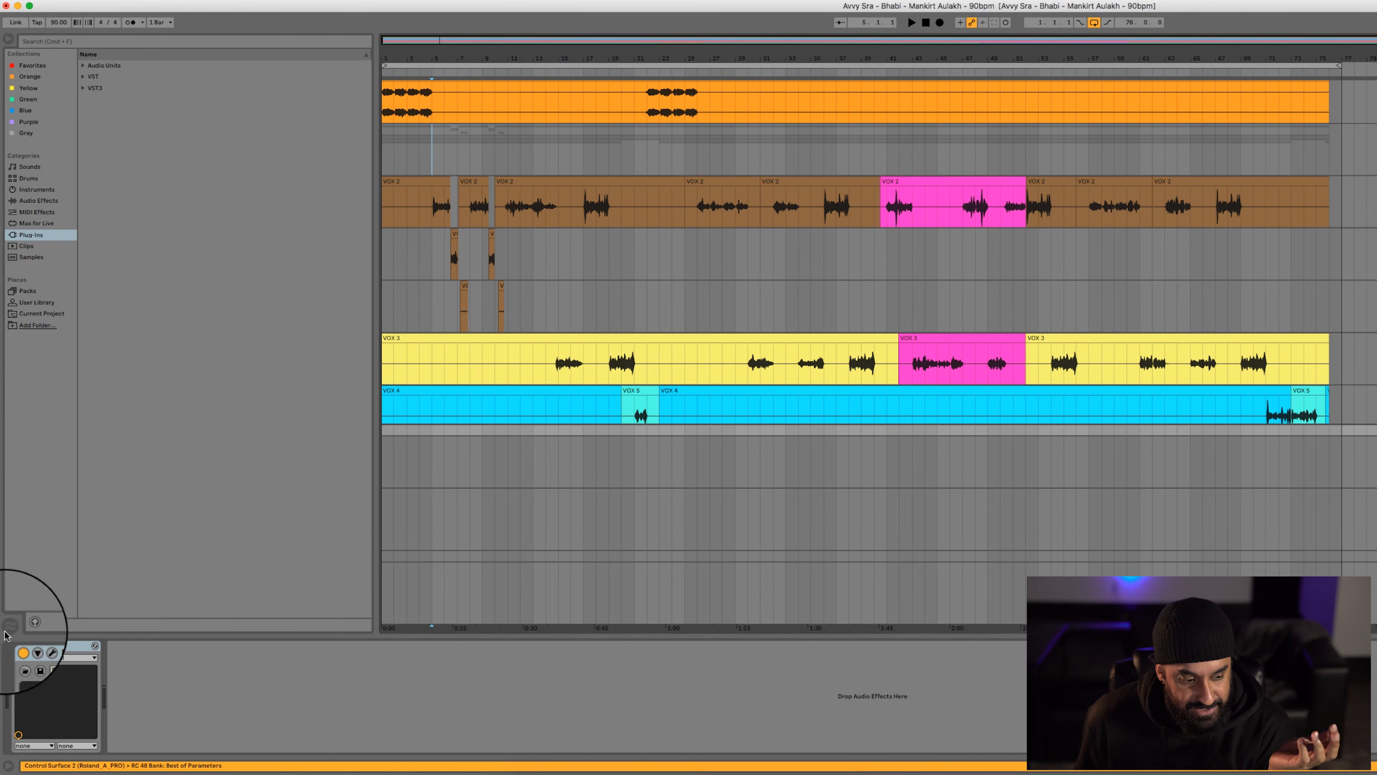
left_click(36, 647)
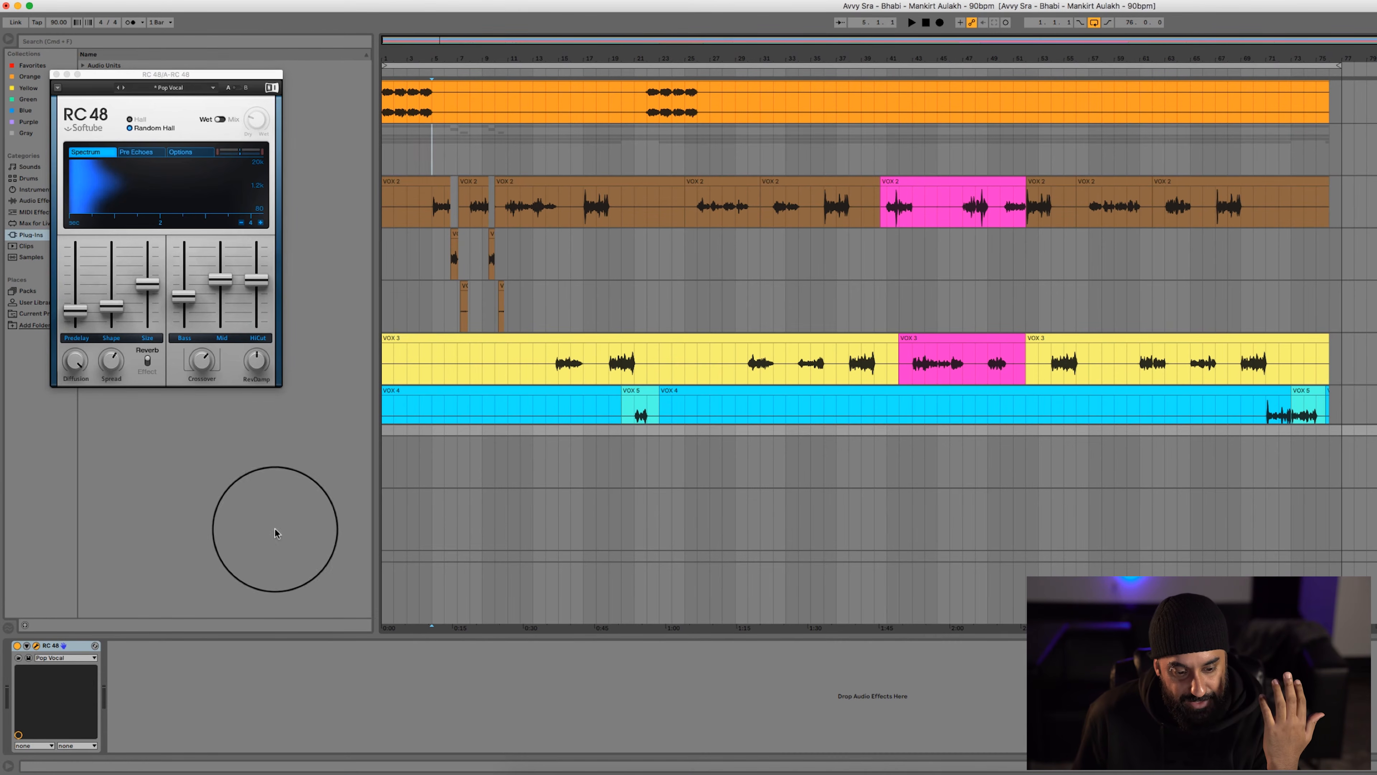
left_click(533, 462)
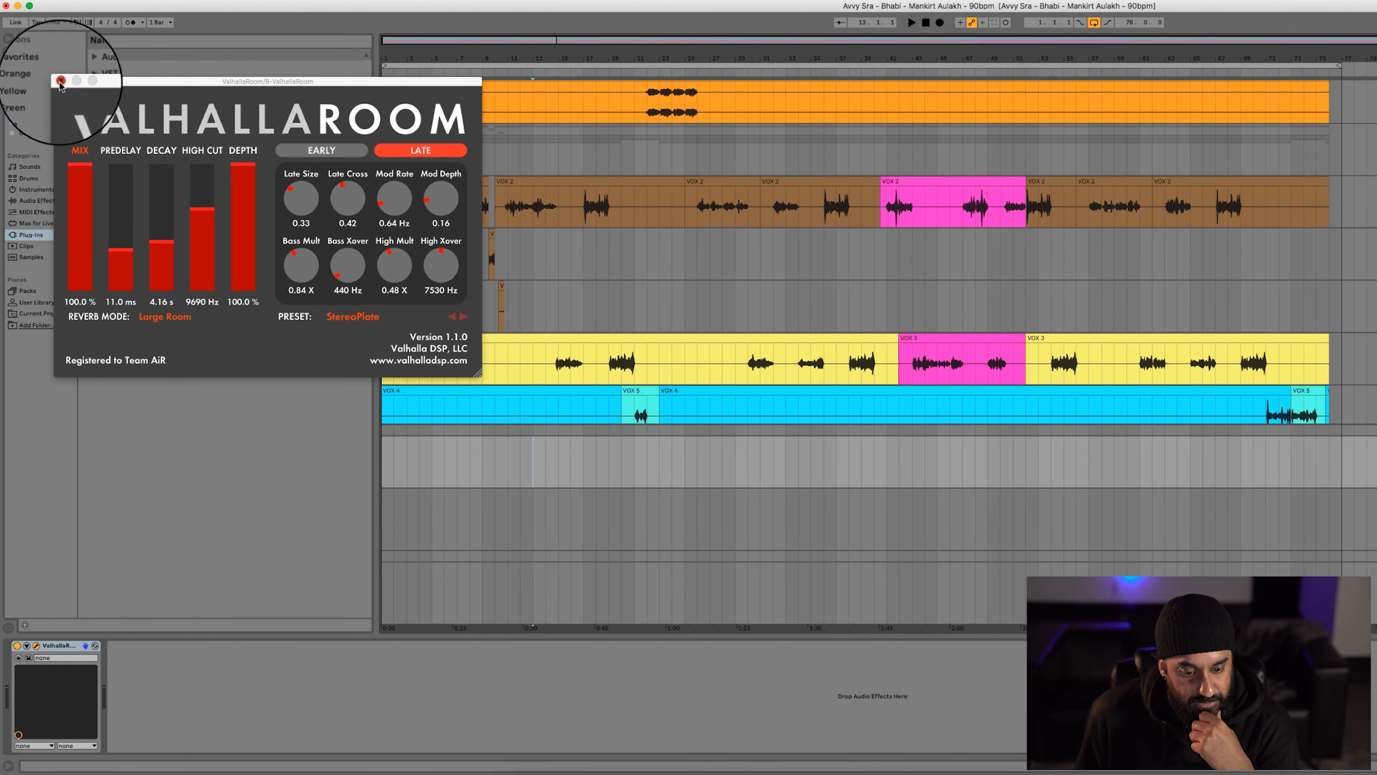
left_click(62, 81)
left_click(734, 500)
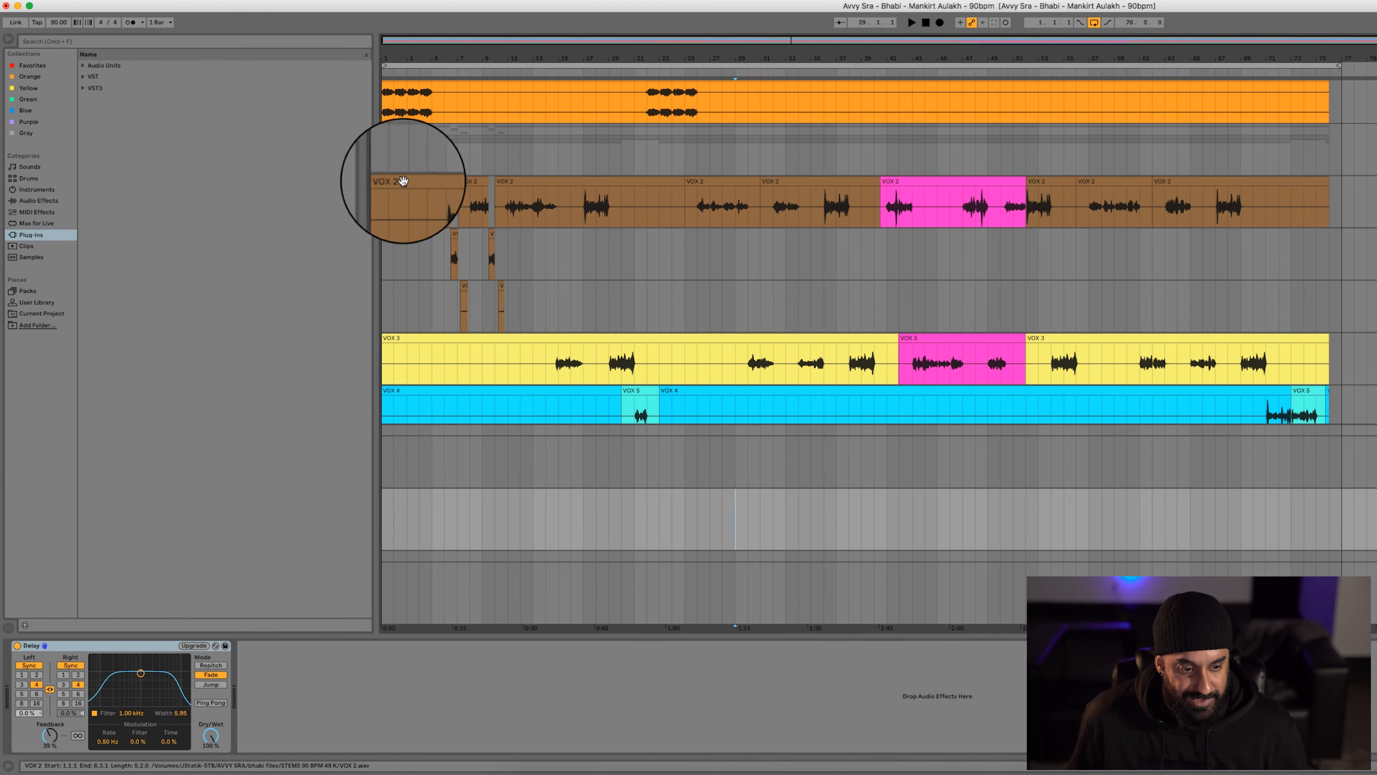
Play the vocal group from bar 5 and look at the delayed VOX 2 clips on track 23
left_click(433, 151)
key("space")
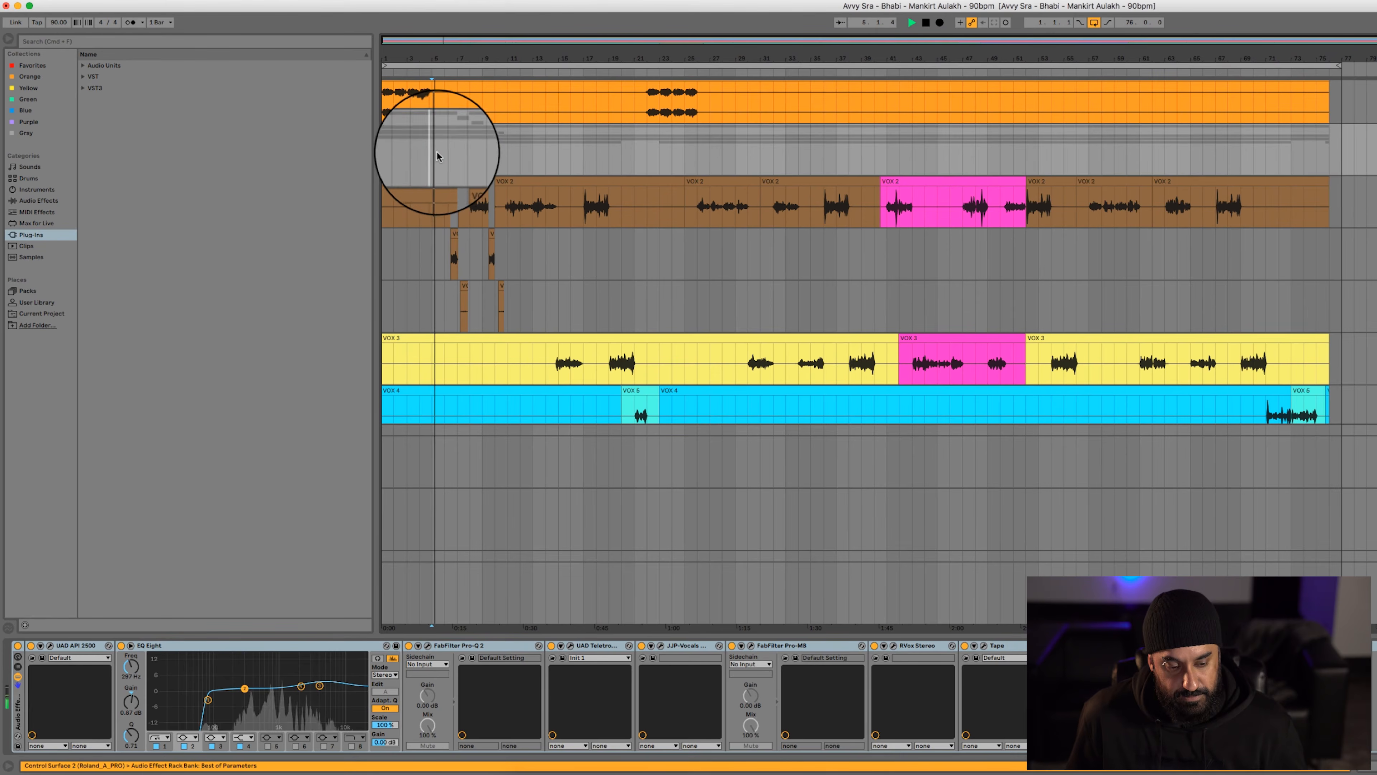
left_click(415, 225)
key("plus")
key("plus")
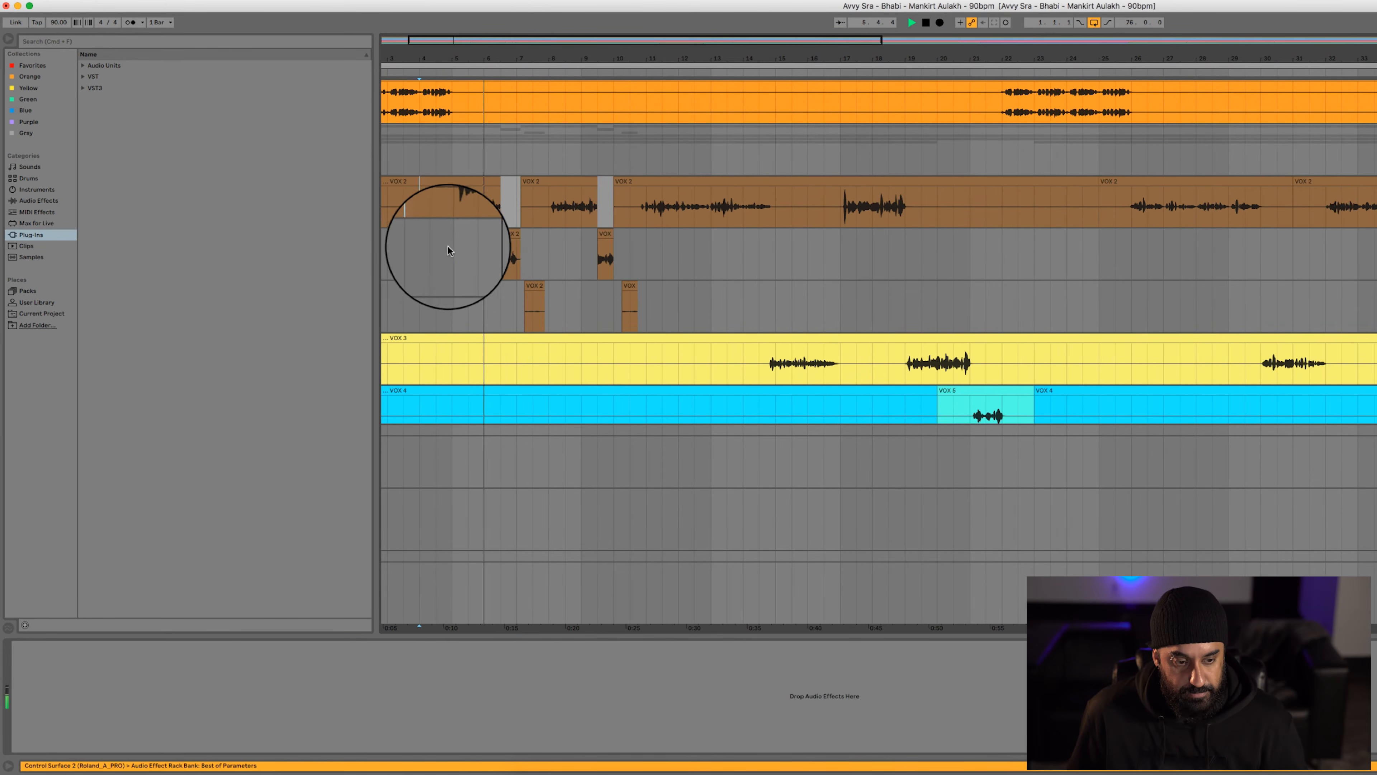
left_click(446, 247)
scroll(459, 120, "down", 2)
scroll(459, 120, "up", 1)
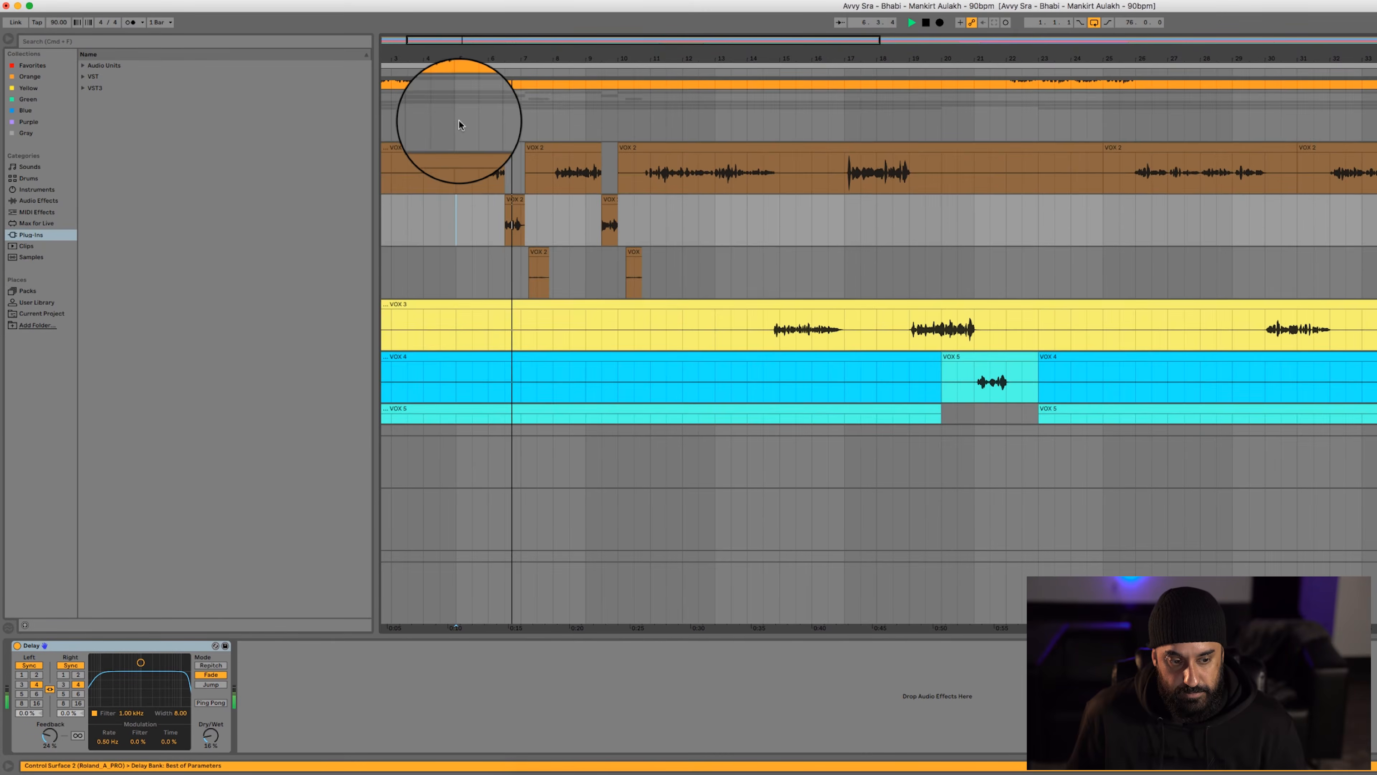
left_click(458, 120)
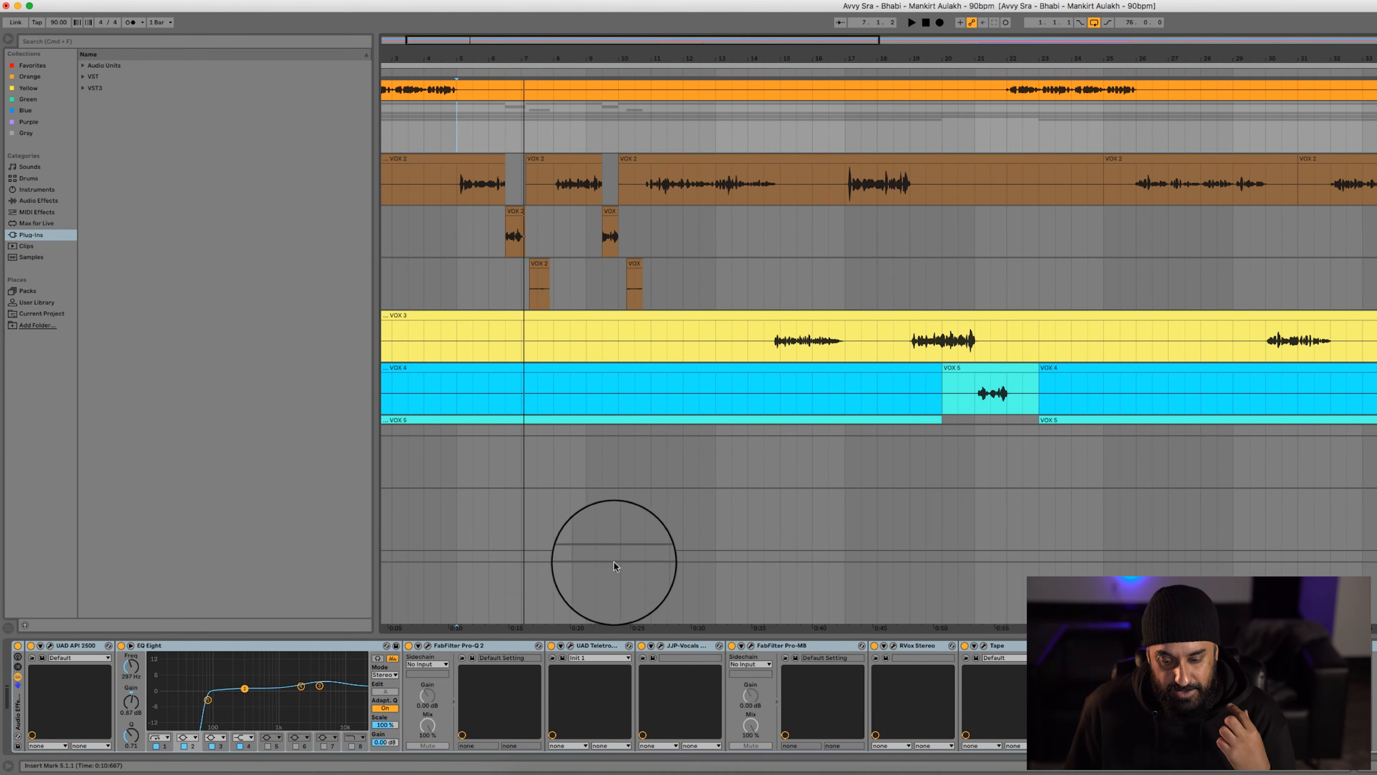
Play the first short VOX 2 clip on track 23 and examine the Delay devices on tracks 23 and 24
left_click(582, 590)
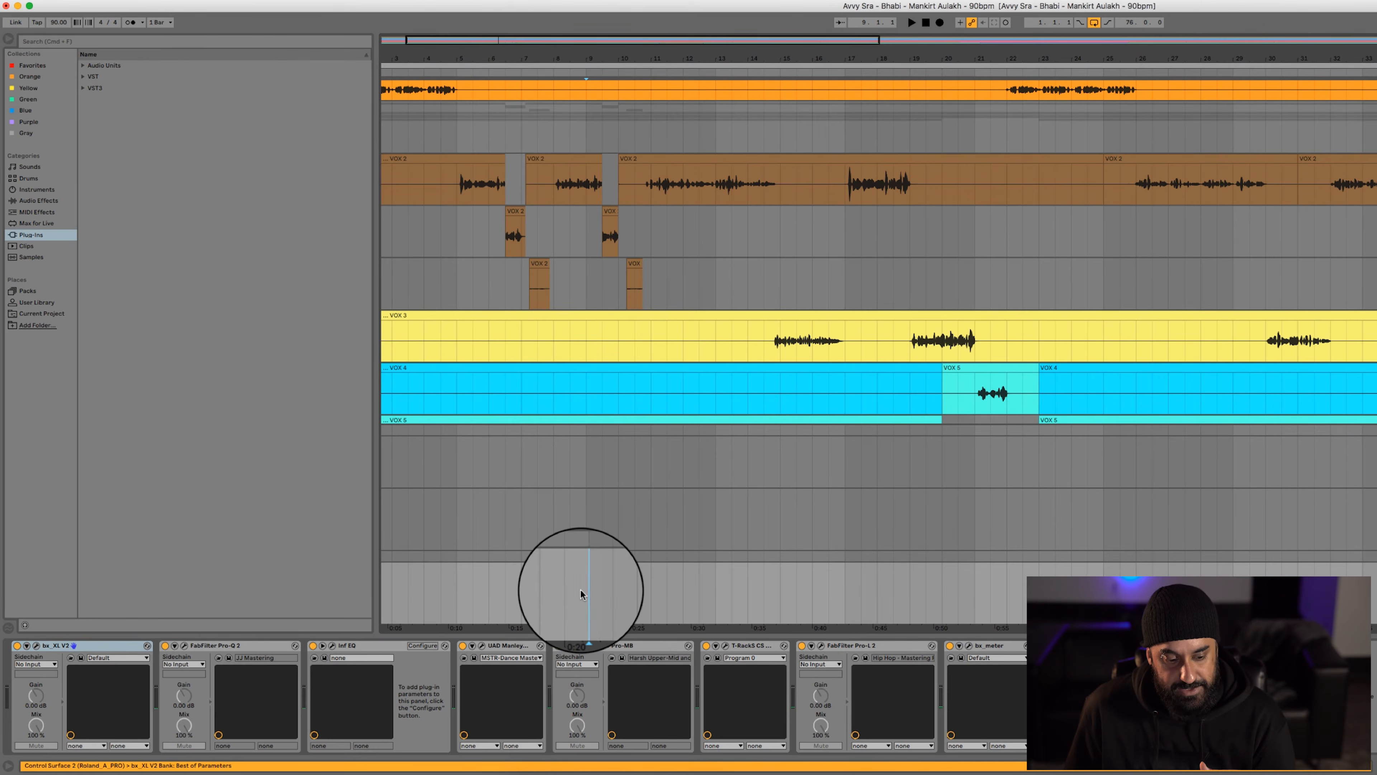
left_click(479, 283)
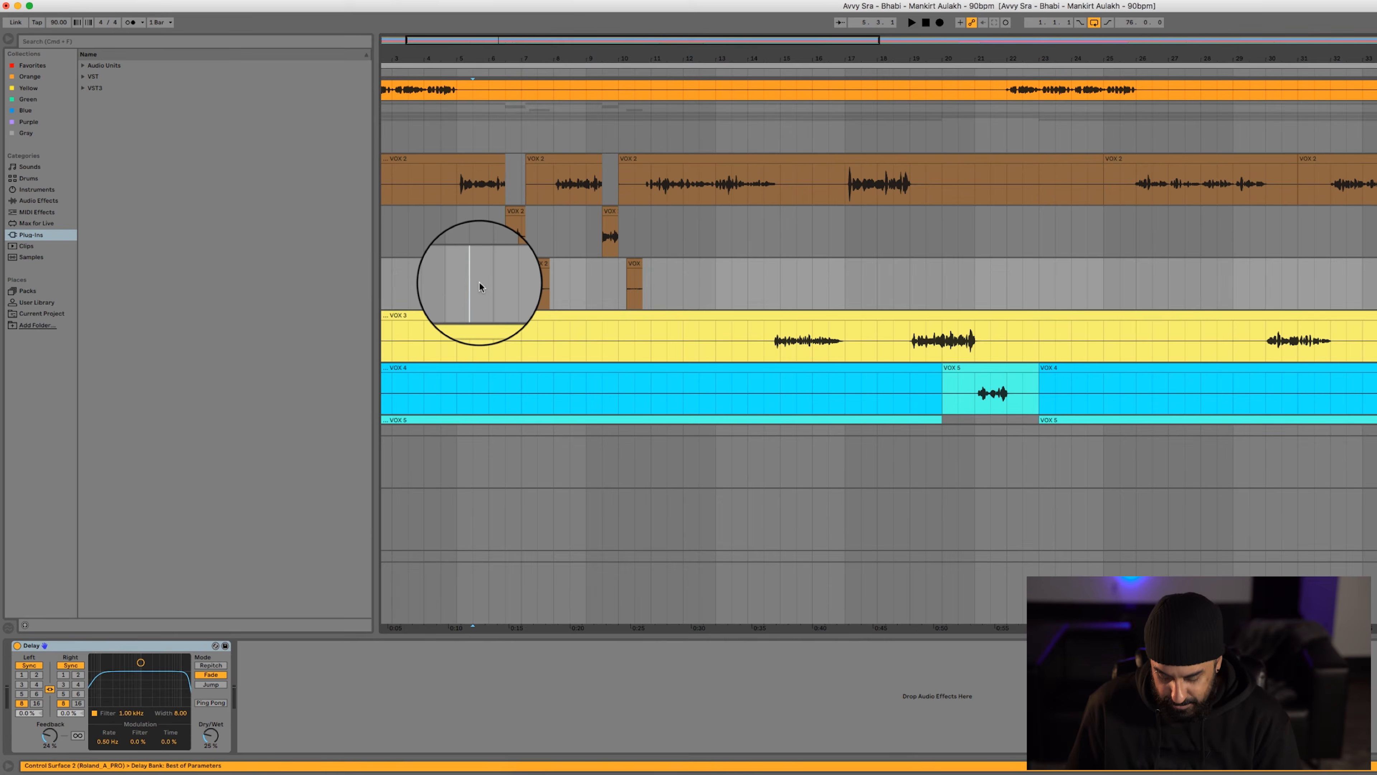
key("plus")
left_click(524, 234)
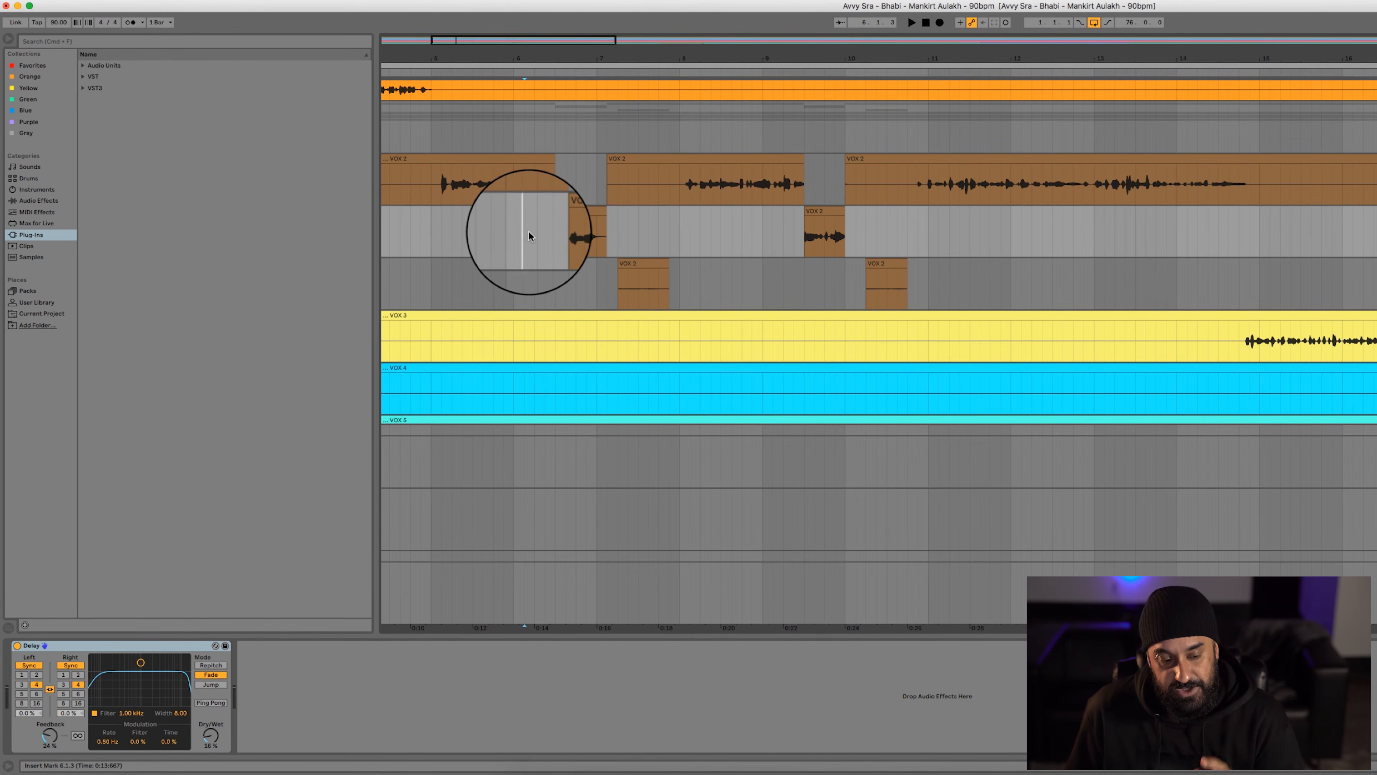
left_click(544, 223)
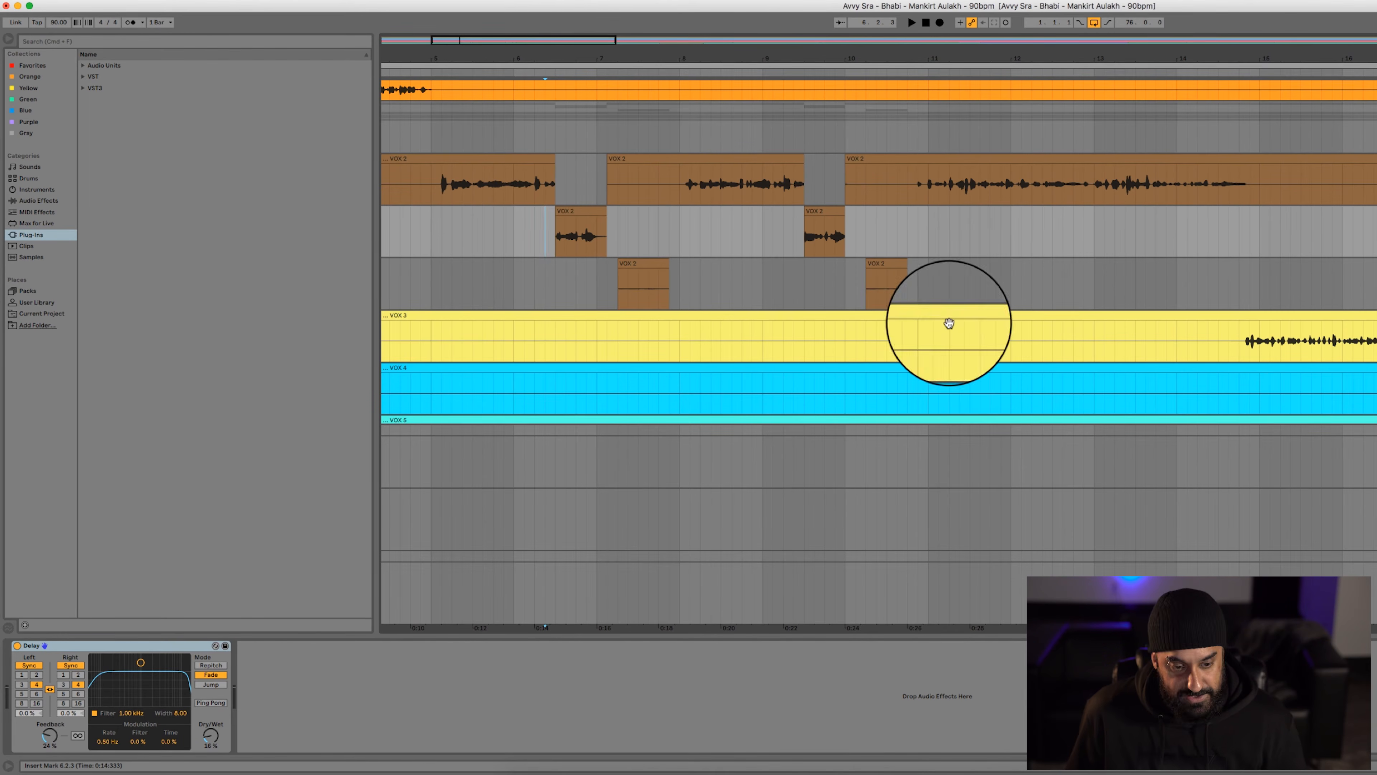
key("space")
left_click(595, 211)
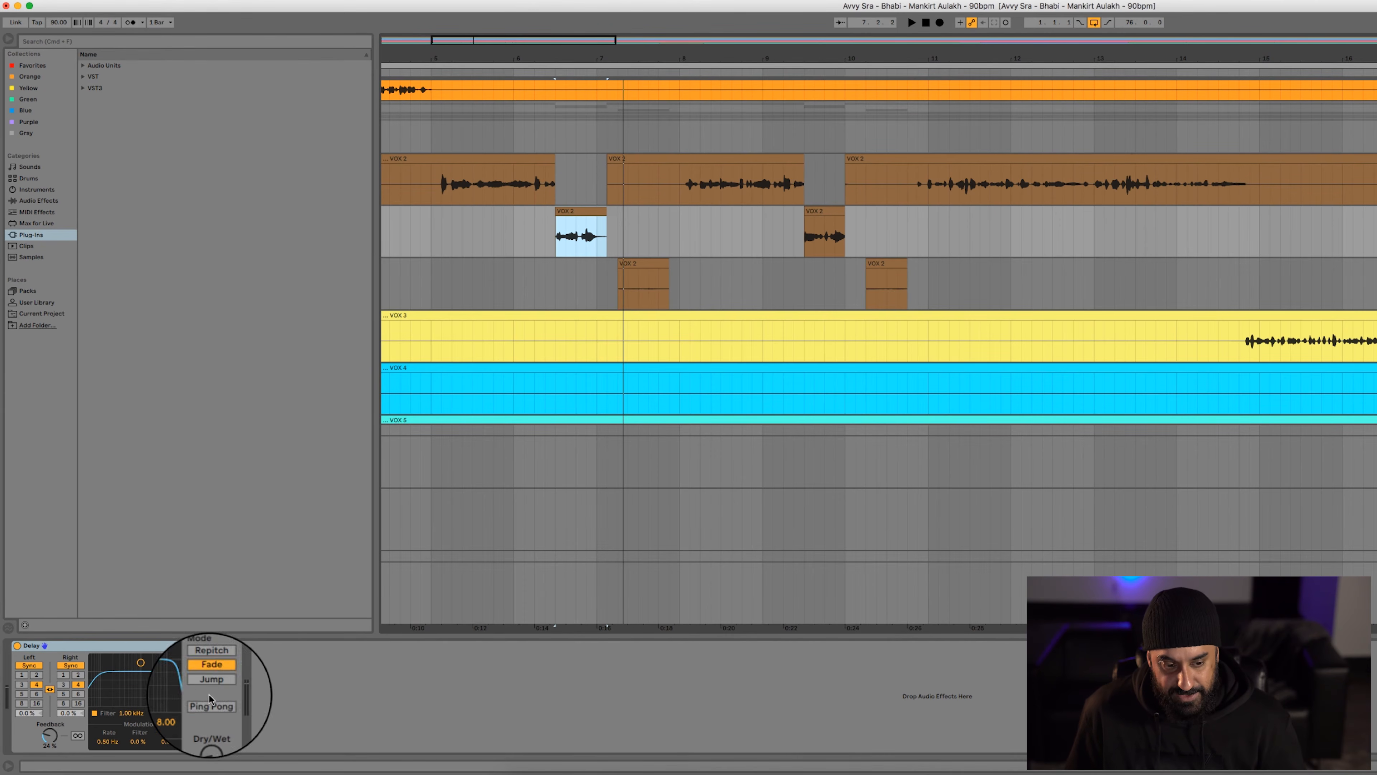
key("space")
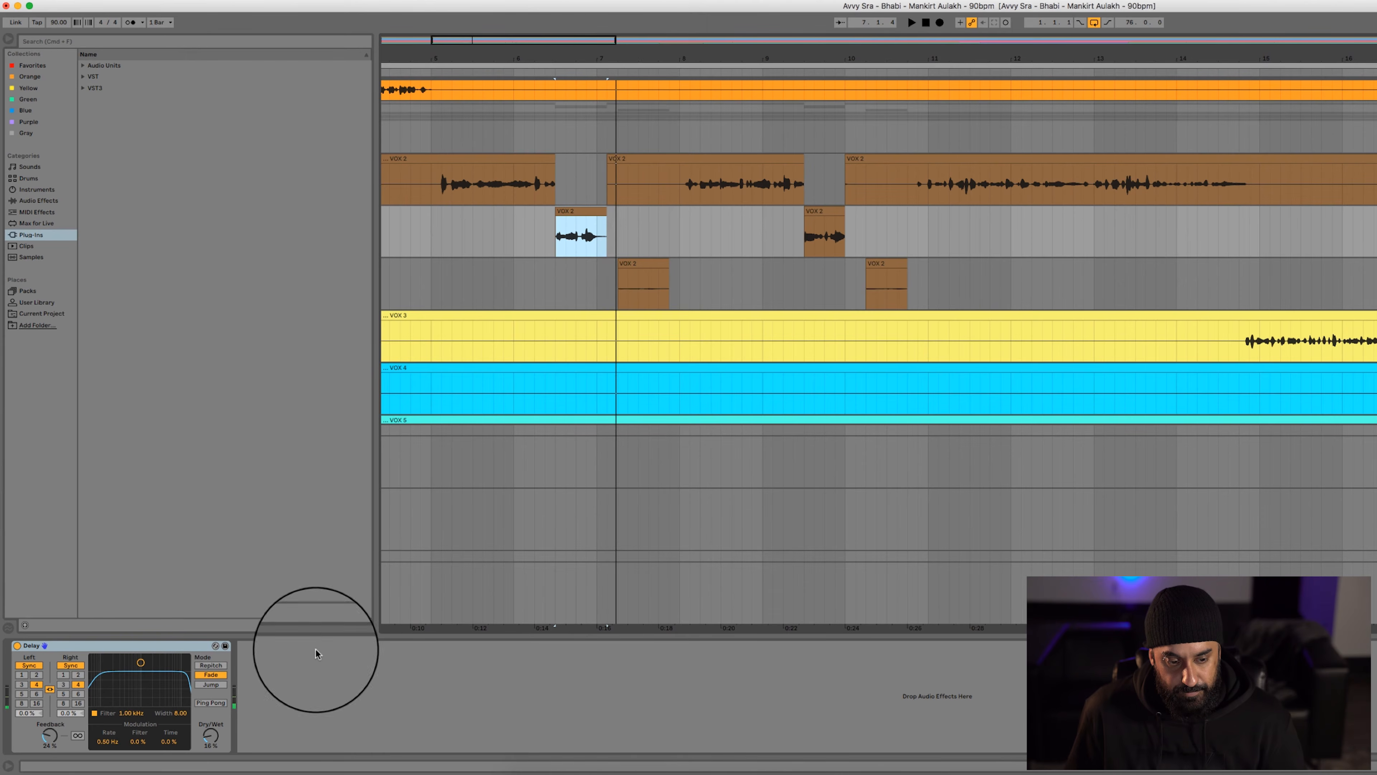
left_click(644, 265)
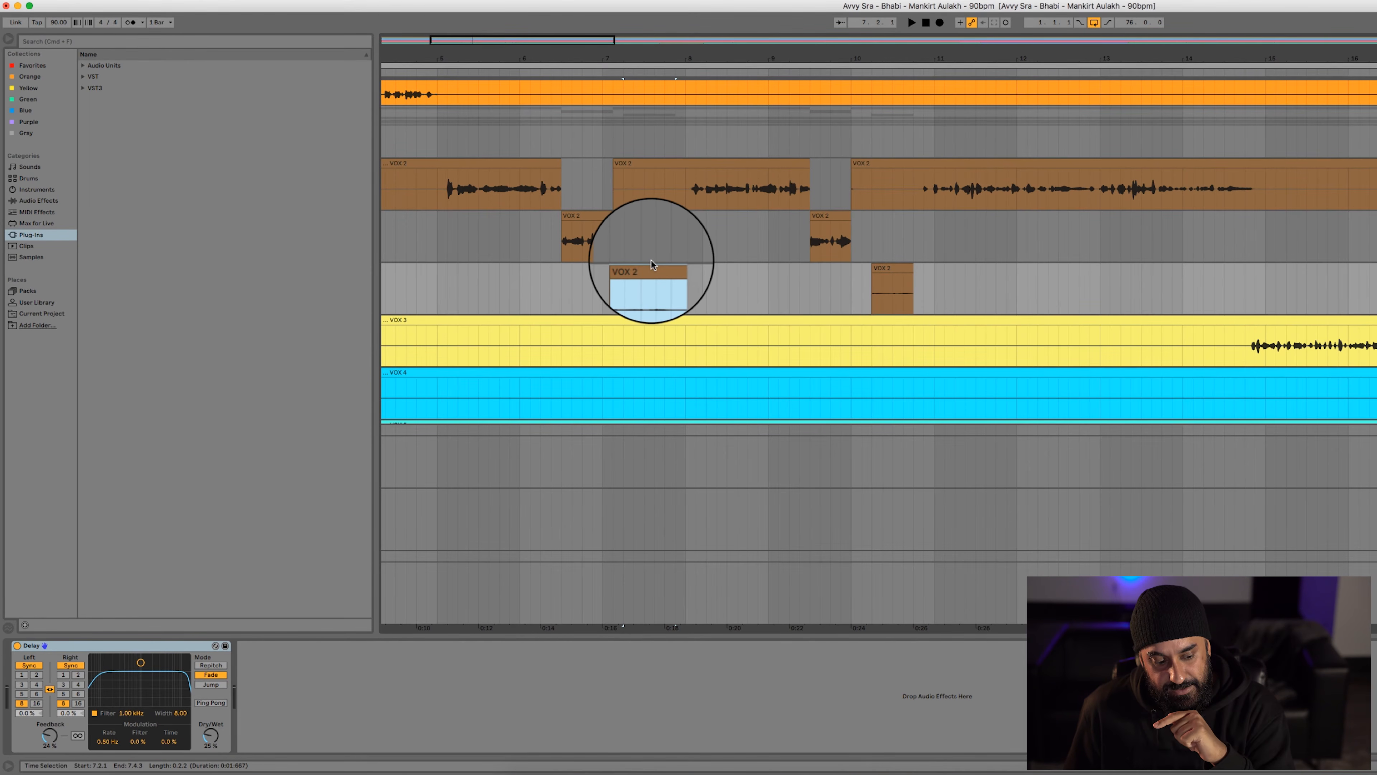
scroll(651, 260, "down", 1)
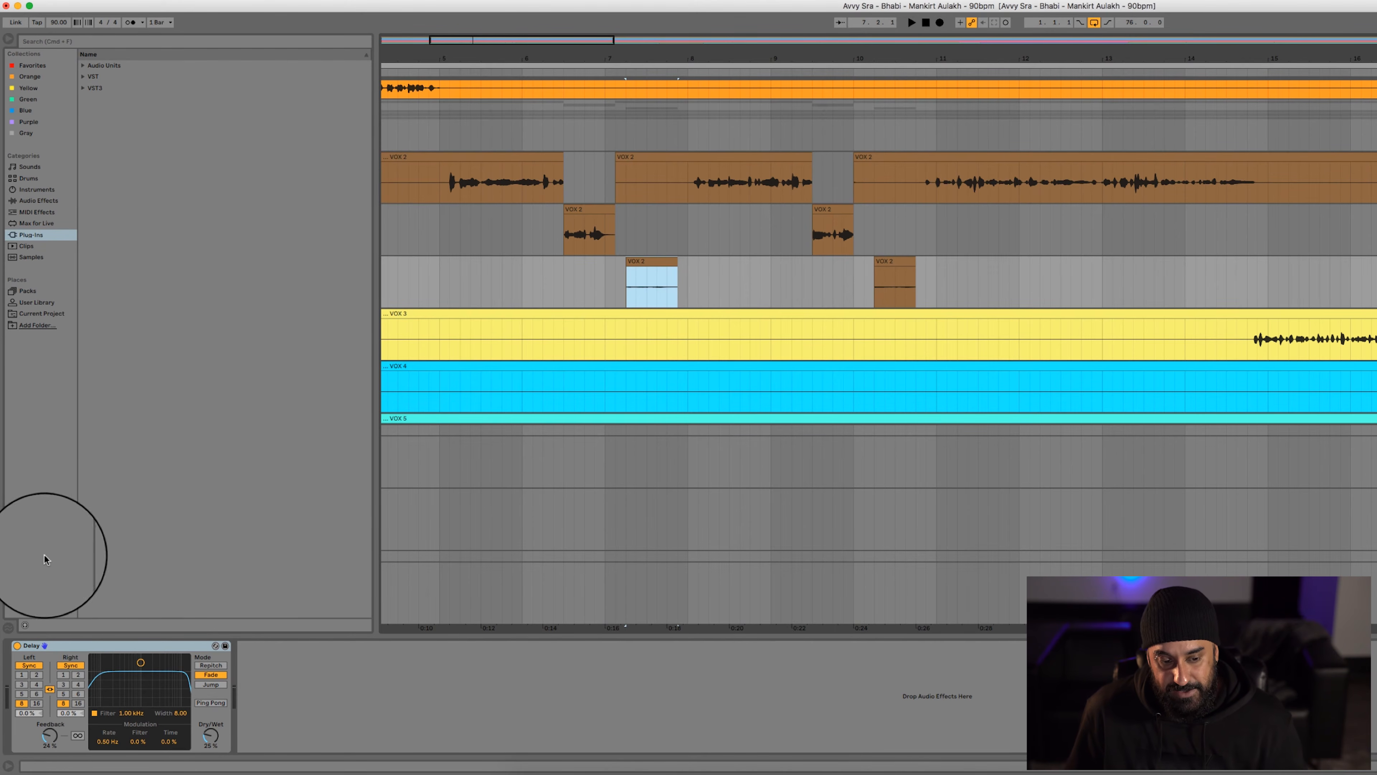
Deactivate the VOX 2 clip between bars 7 and 9 on track 22 and play the vocals from bar 5
left_click(700, 154)
key("0")
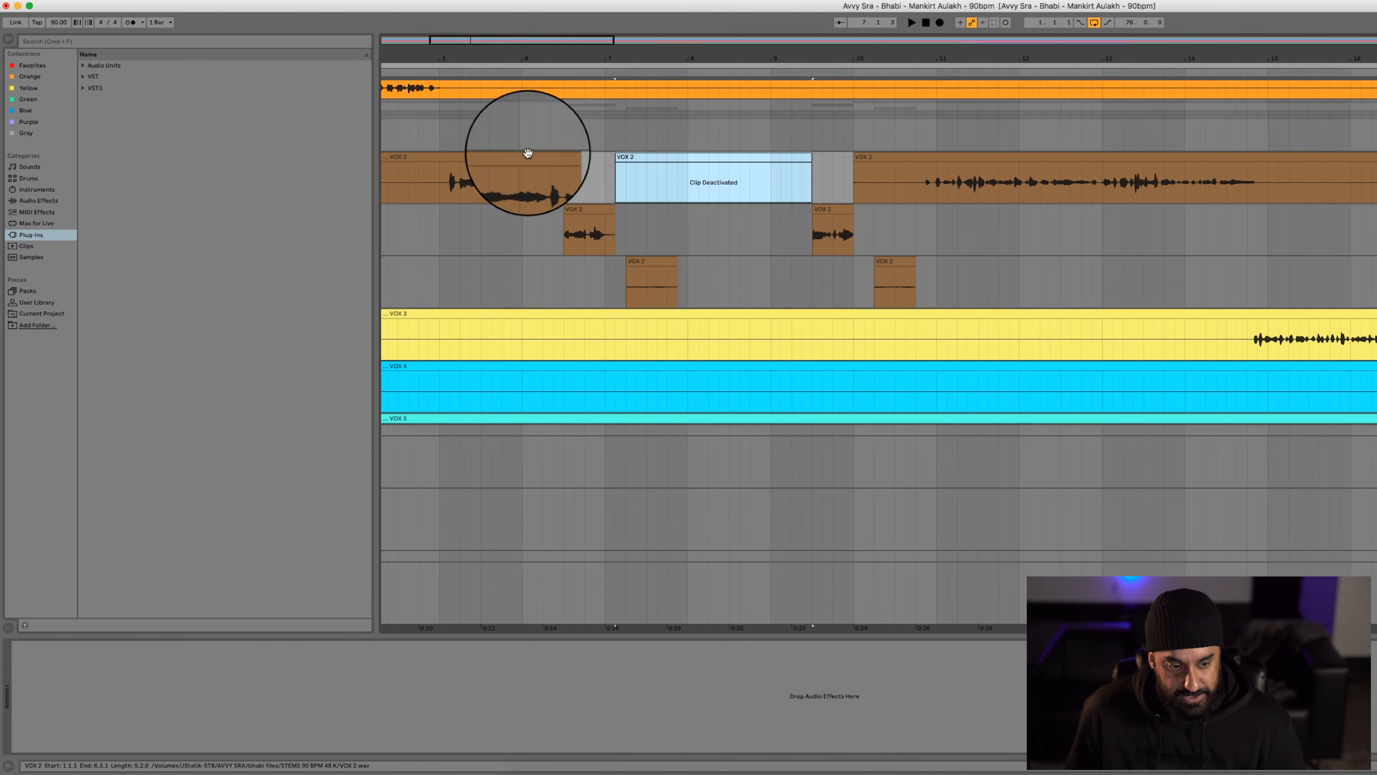
left_click(434, 179)
key("space")
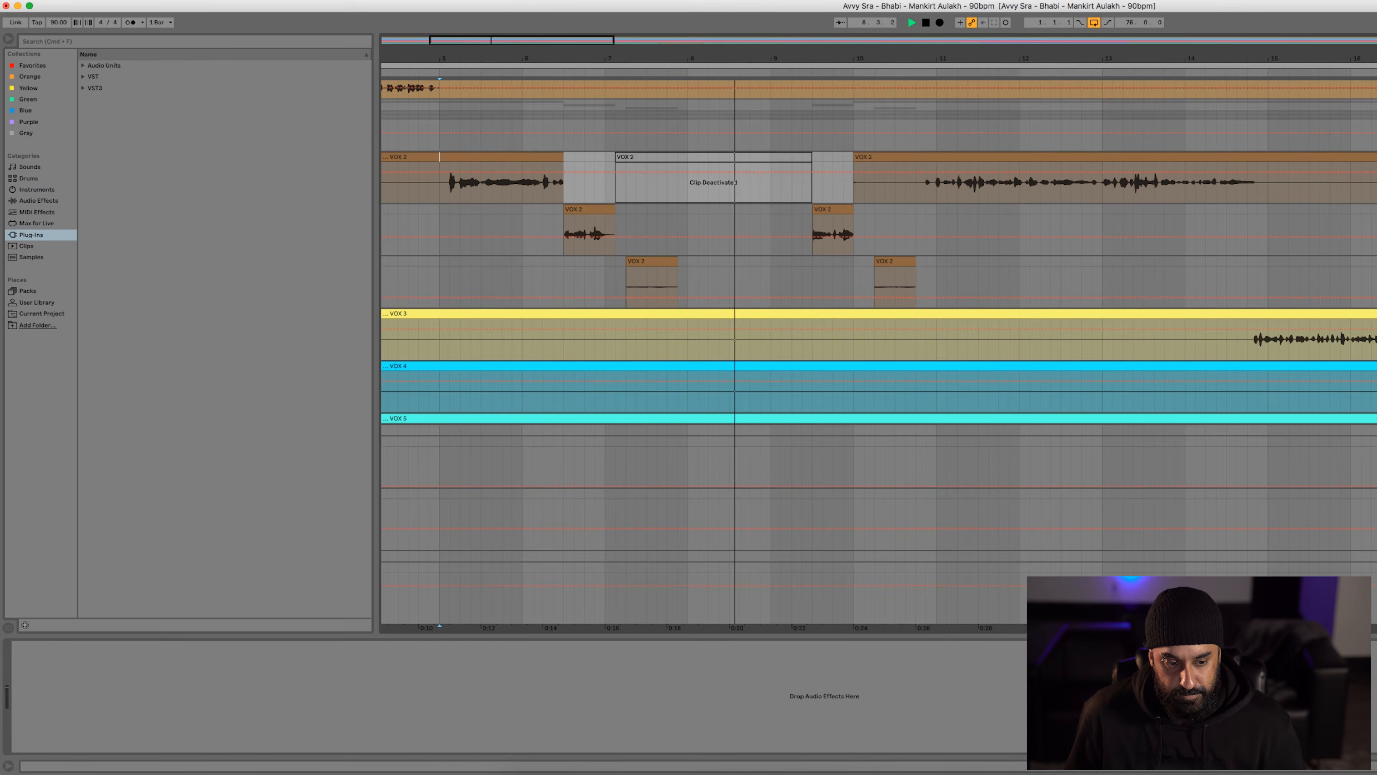
key("space")
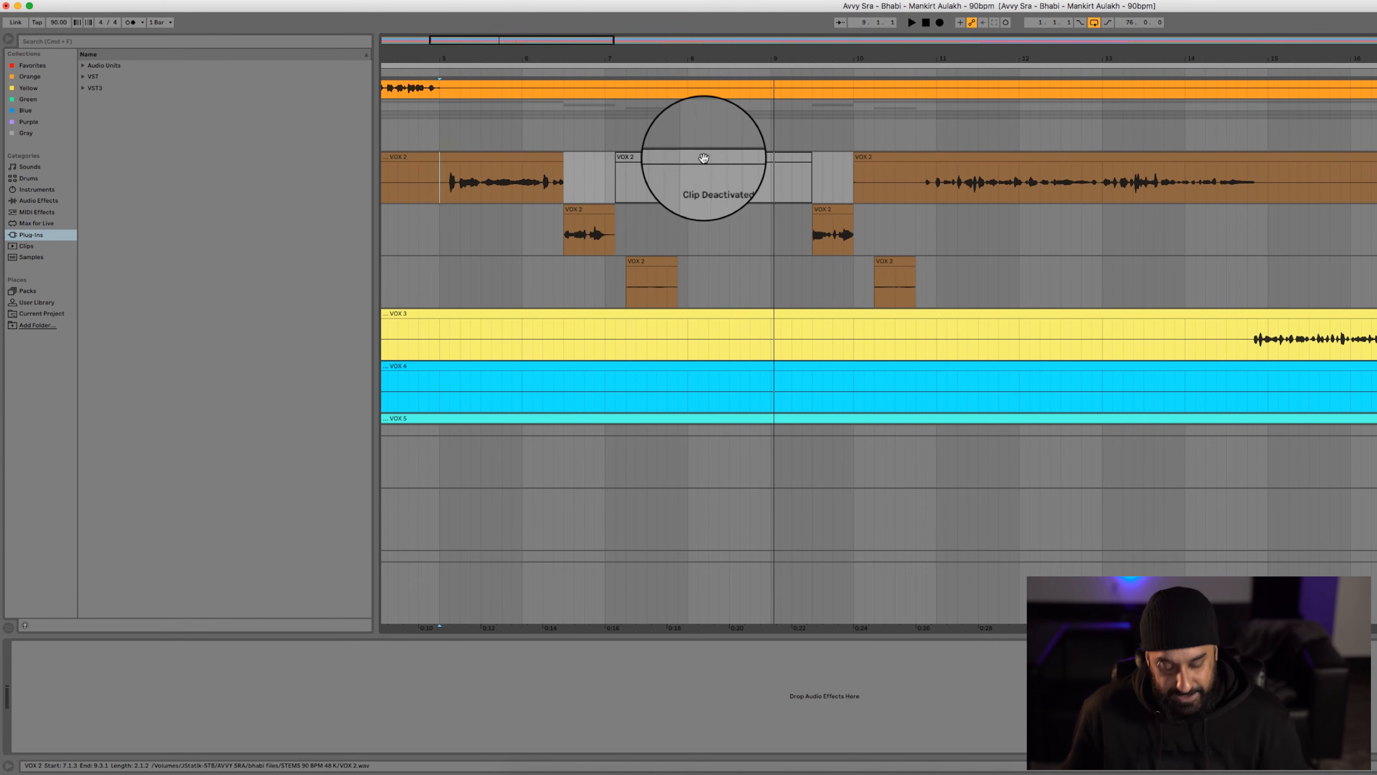
Reactivate the VOX 2 clip between bars 7 and 9 on track 22 and place the insert marker on track 23 at bar 8
left_click(703, 158)
key("0")
left_click(688, 227)
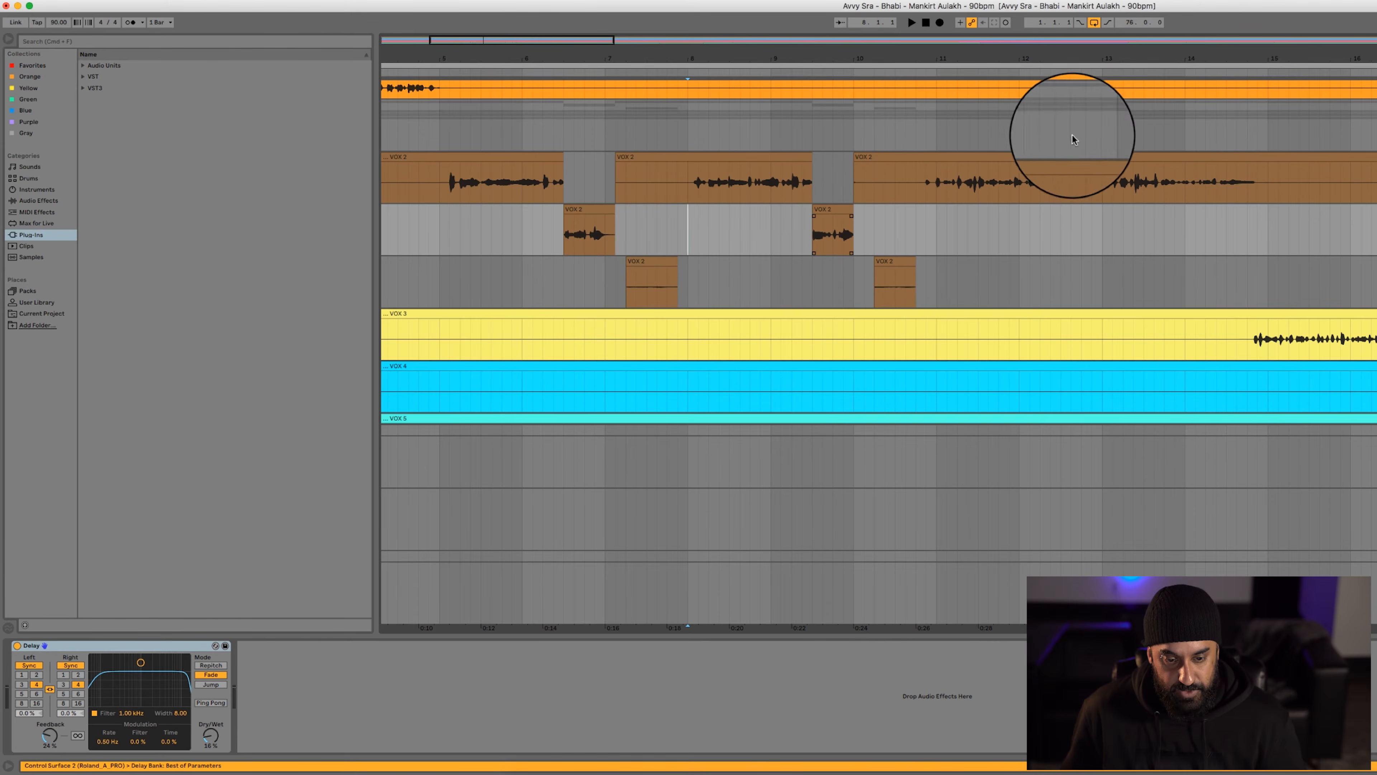
Deactivate the VOX 2 clip starting at bar 10 on track 22 and play the vocals from bar 8
left_click(1015, 159)
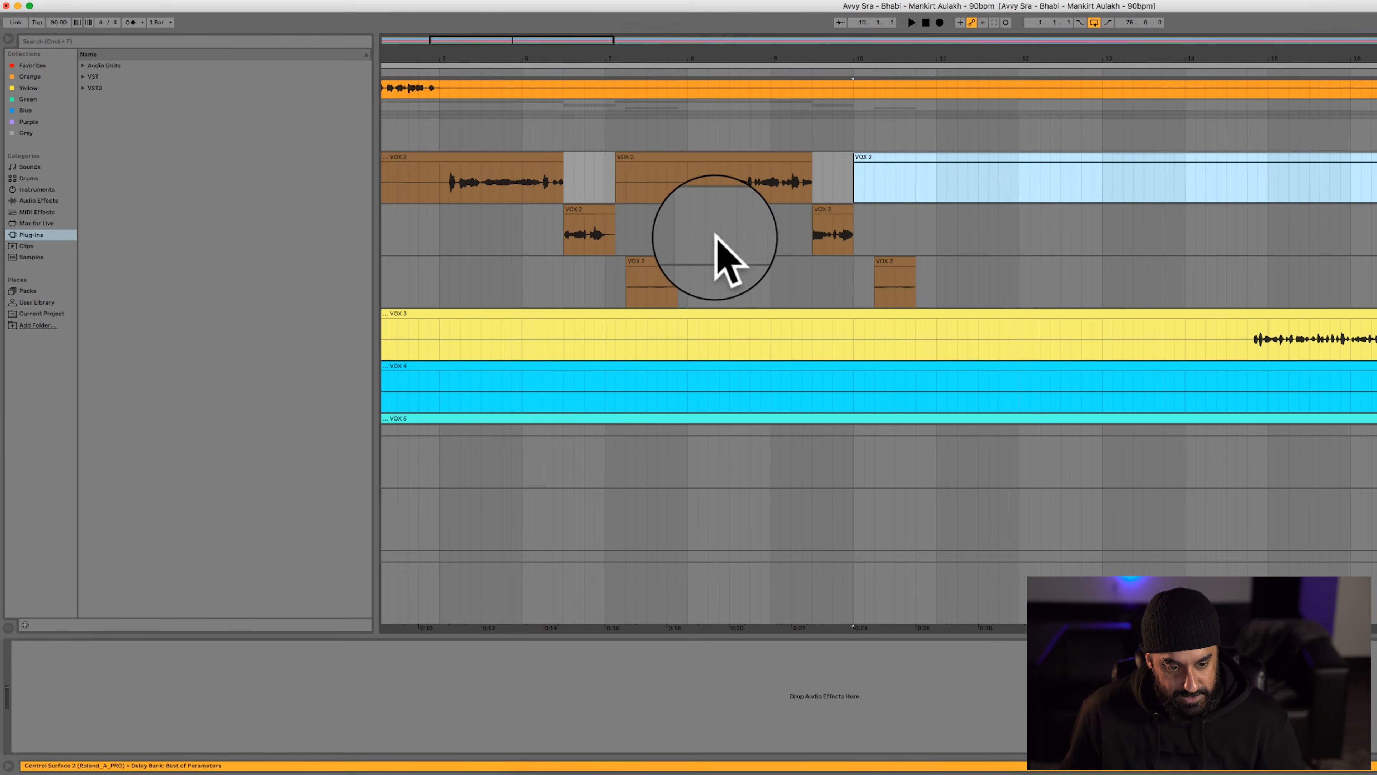
key("space")
key("0")
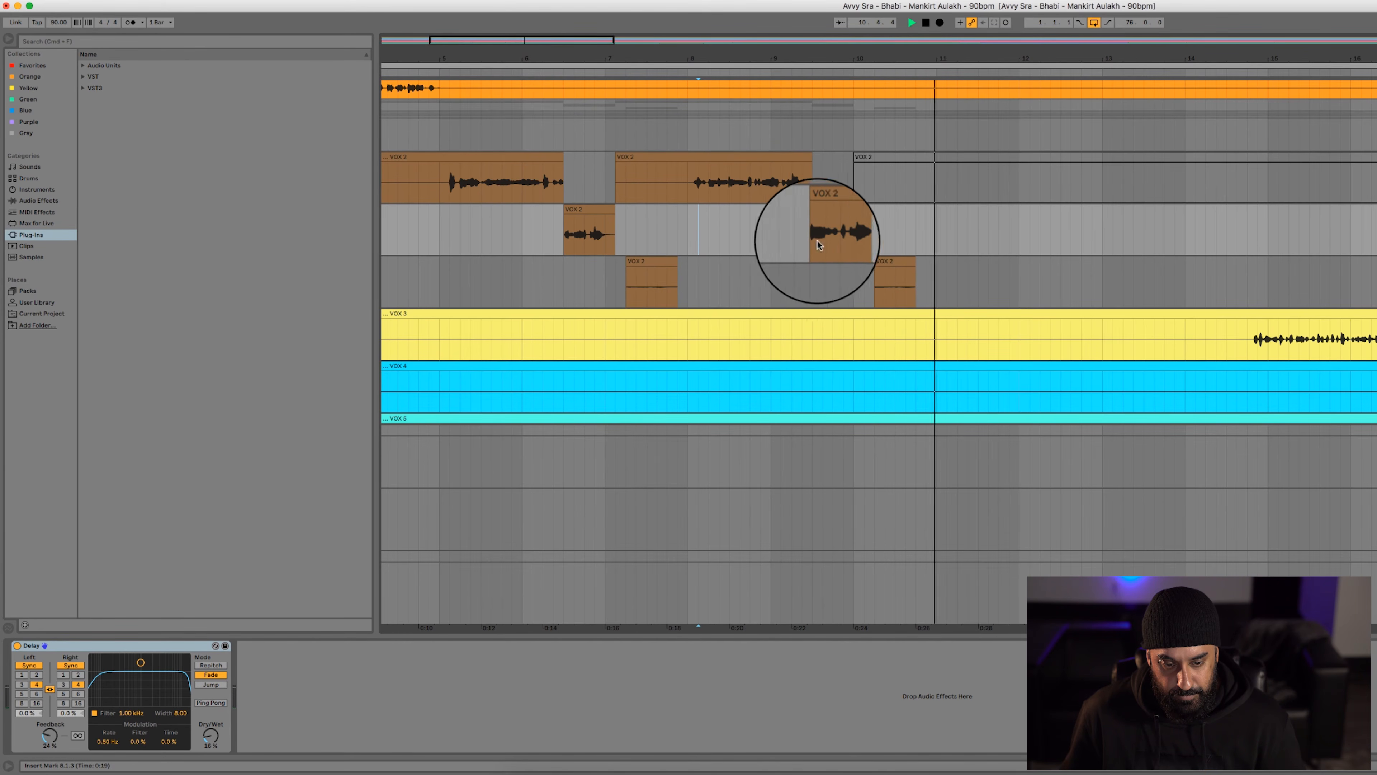
Compare the vocal throw around bar 10 with the second short VOX 2 clip on track 24 deactivated and reactivated
left_click(891, 263)
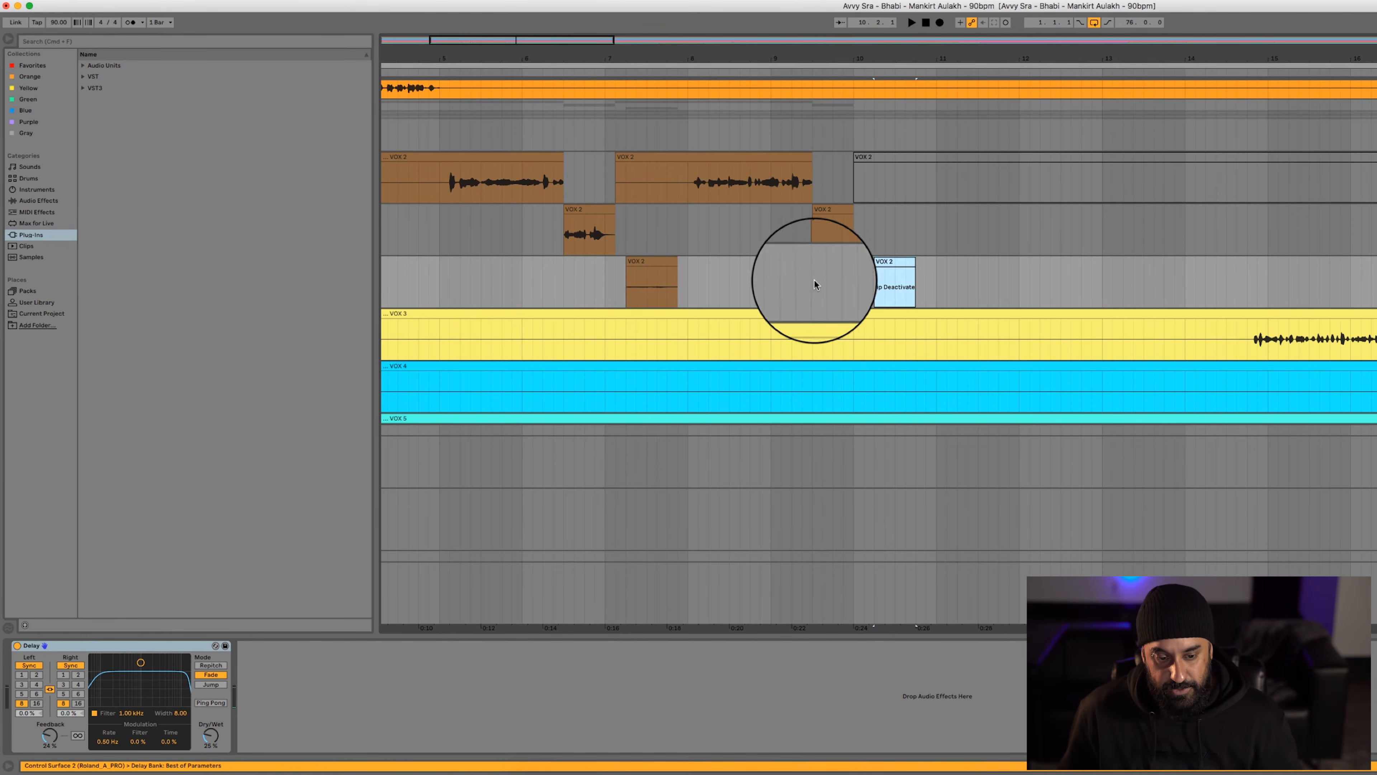
left_click(764, 272)
key("space")
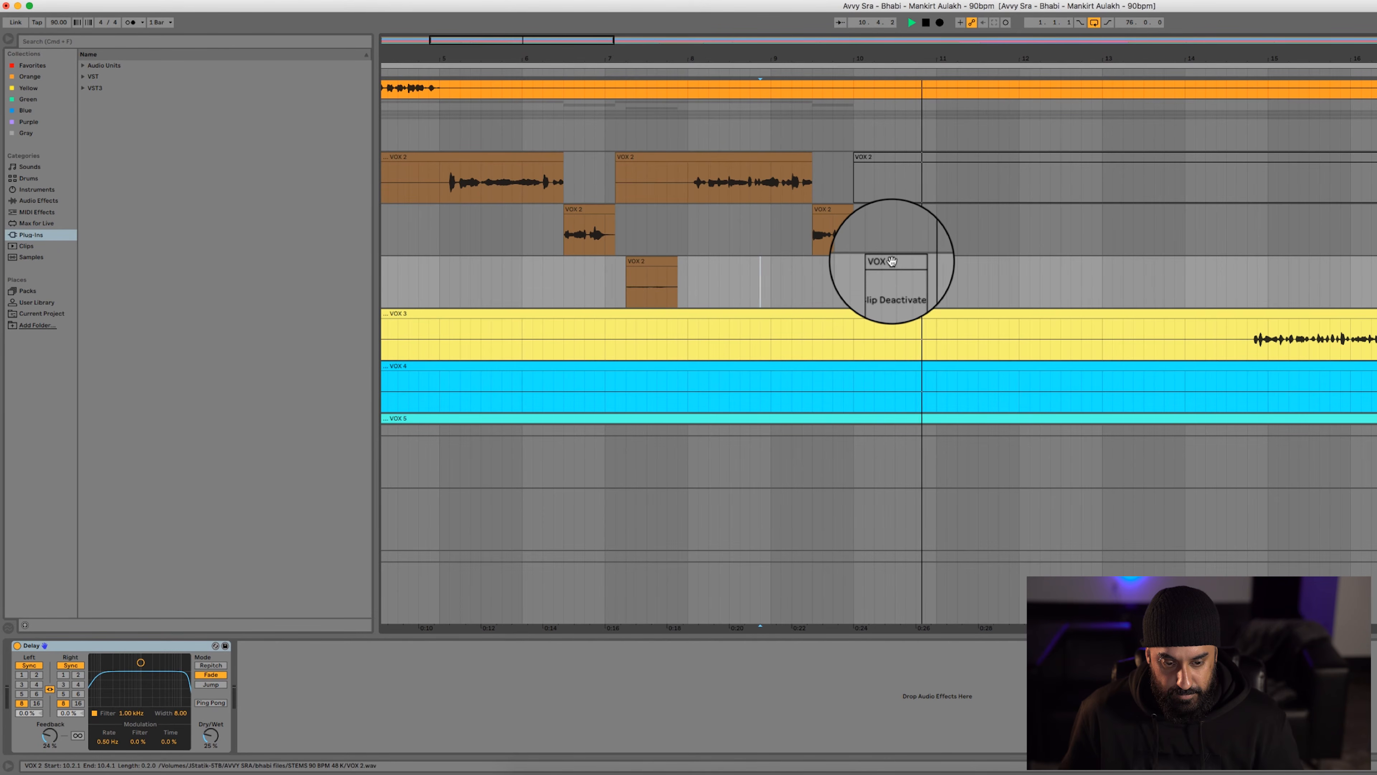
left_click(892, 261)
key("0")
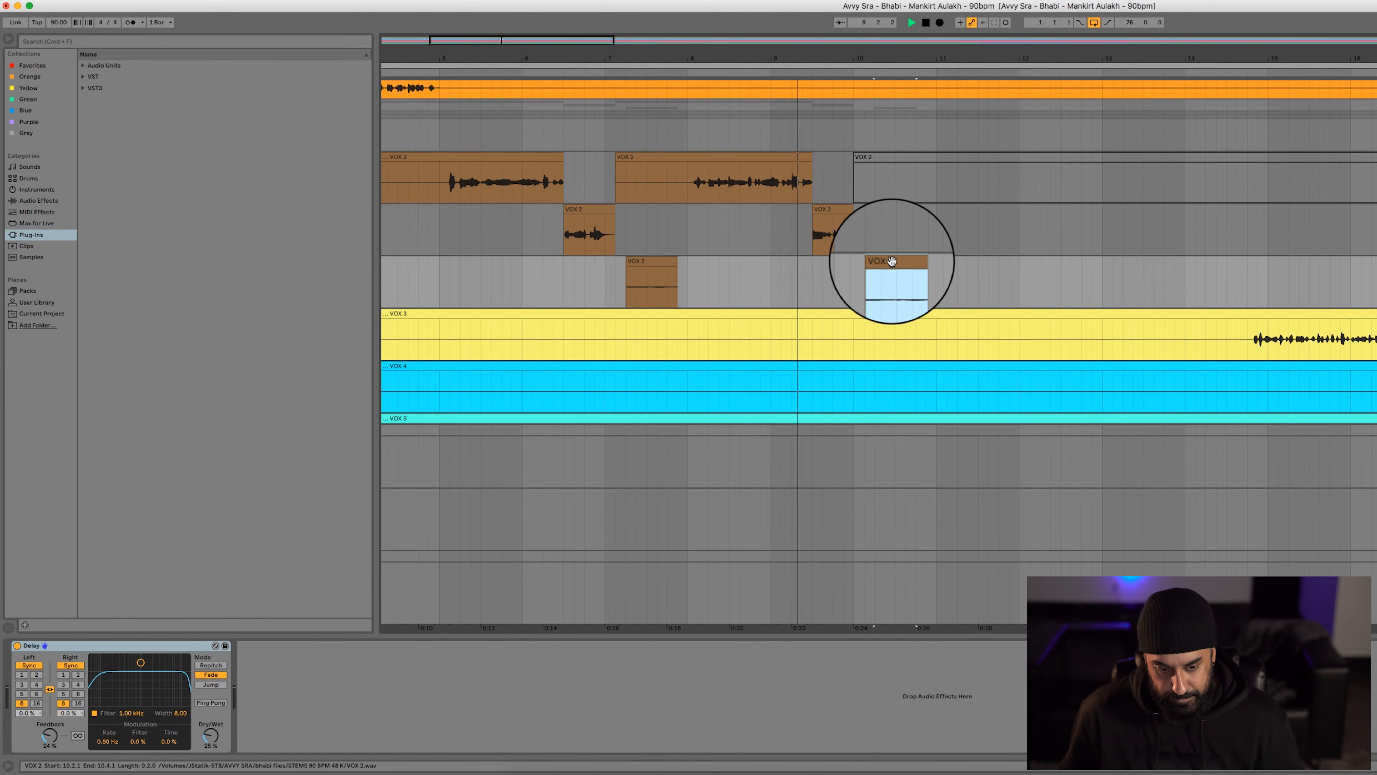
left_click(821, 279)
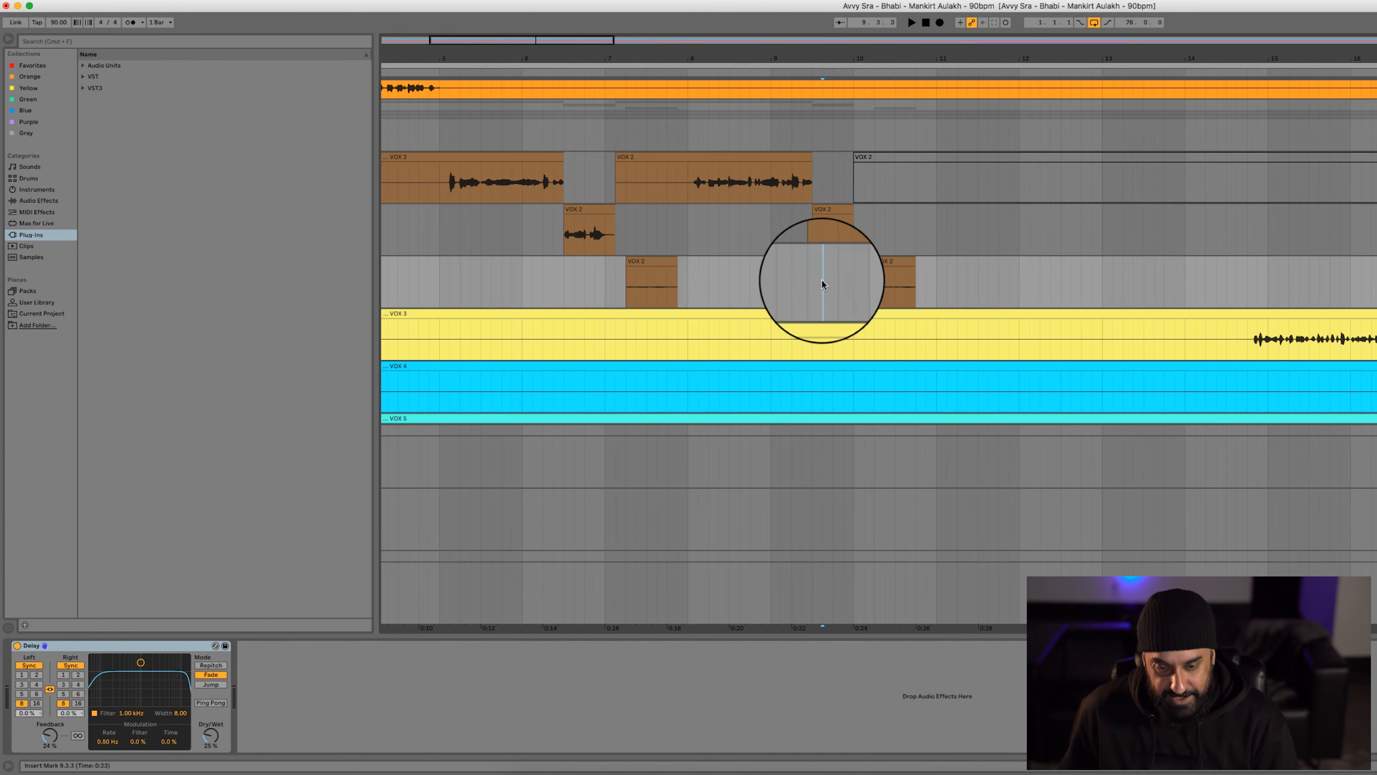
Show the whole song in the arrangement and display the Master track's device chain
key("minus")
key("minus")
key("minus")
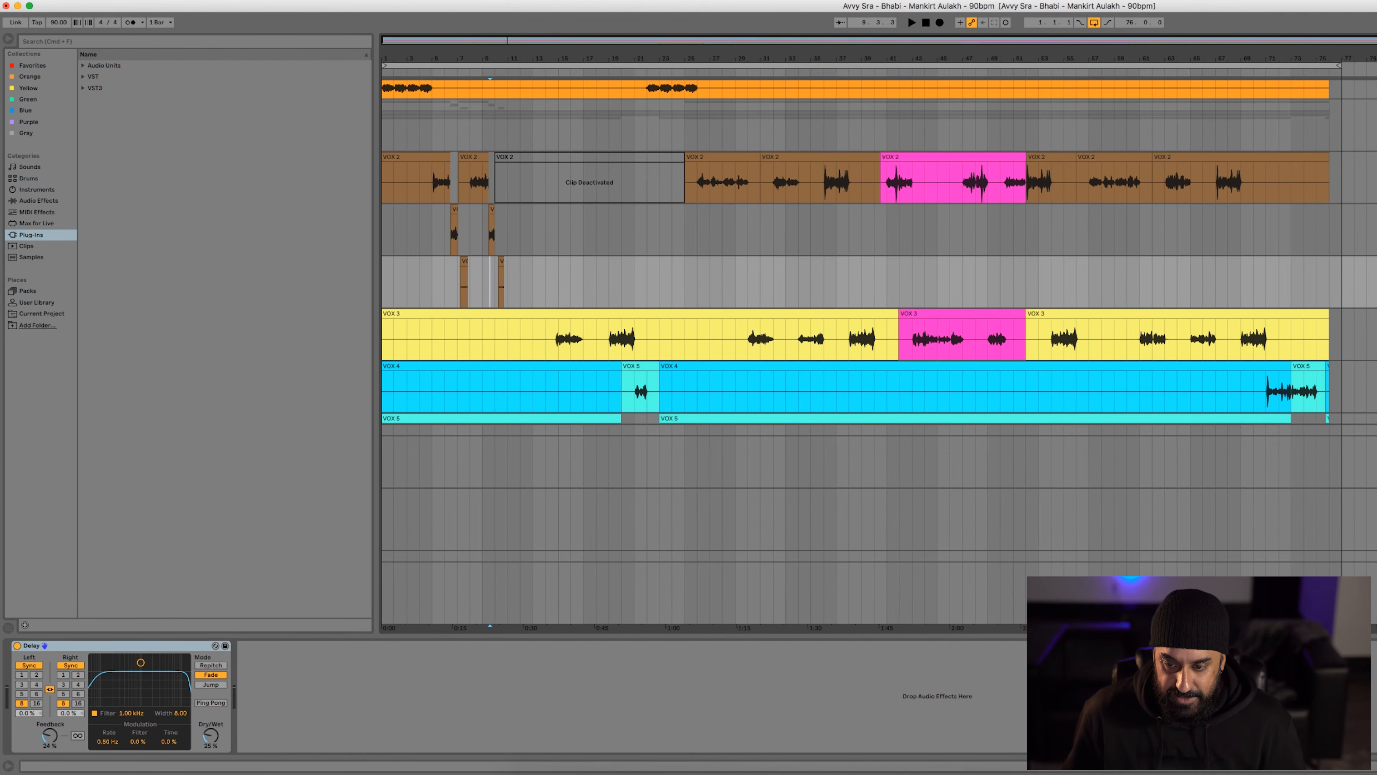
scroll(511, 257, "down", 3)
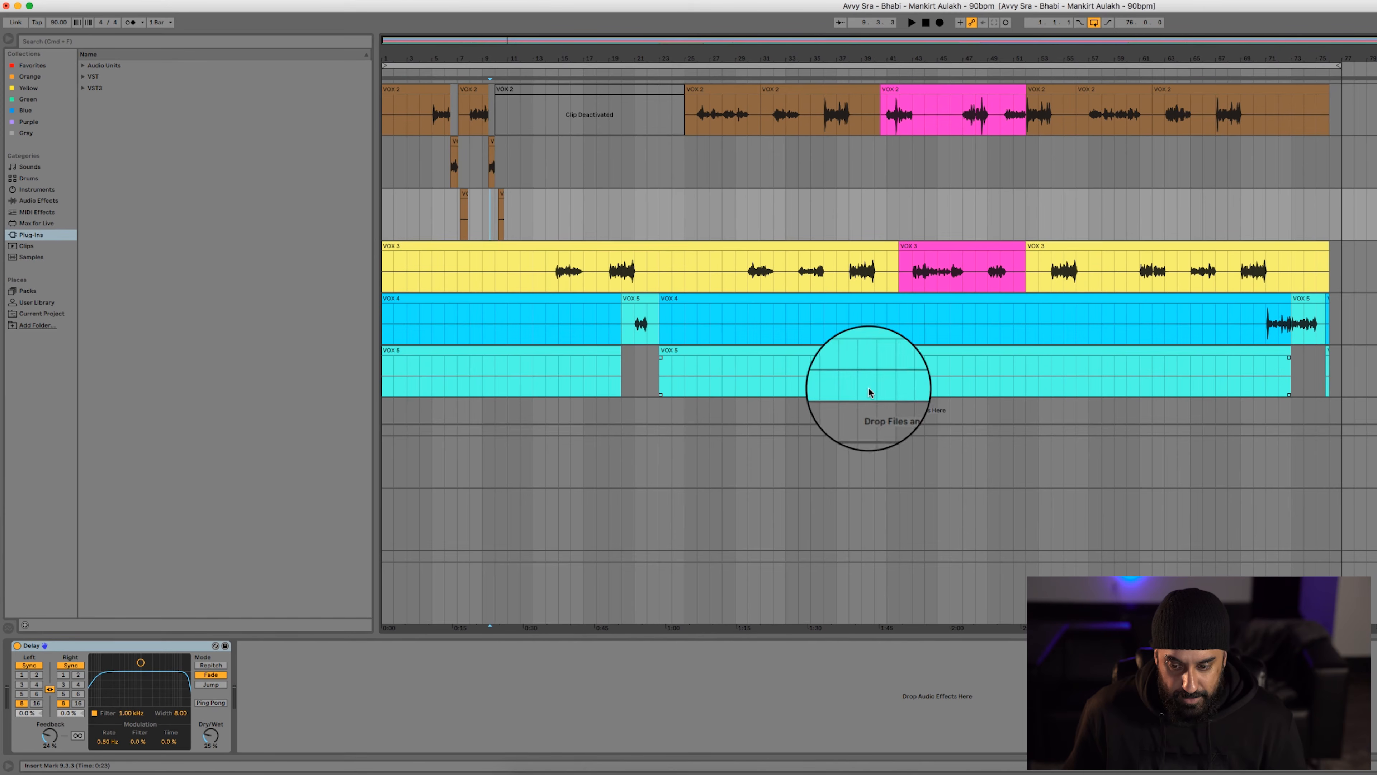
left_click(761, 485)
left_click(1376, 442)
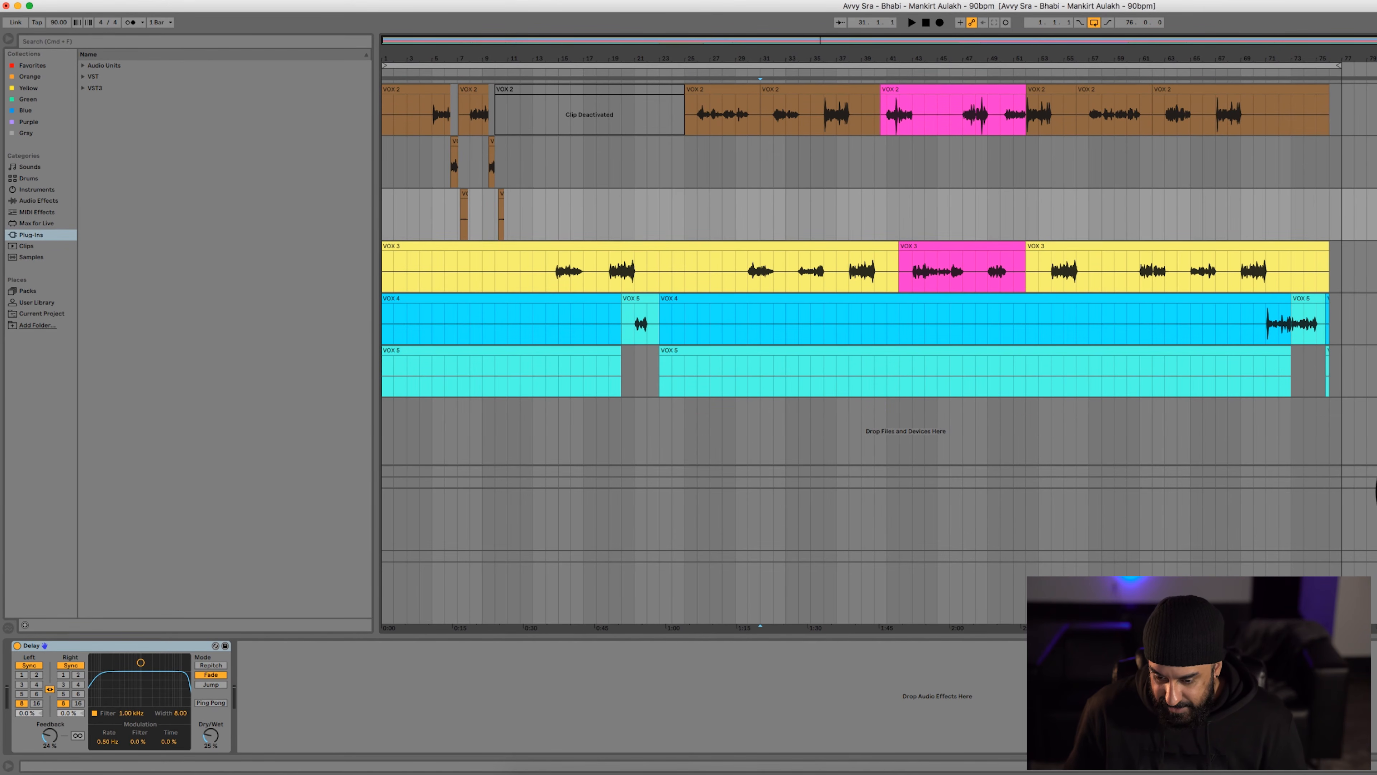
left_click(496, 585)
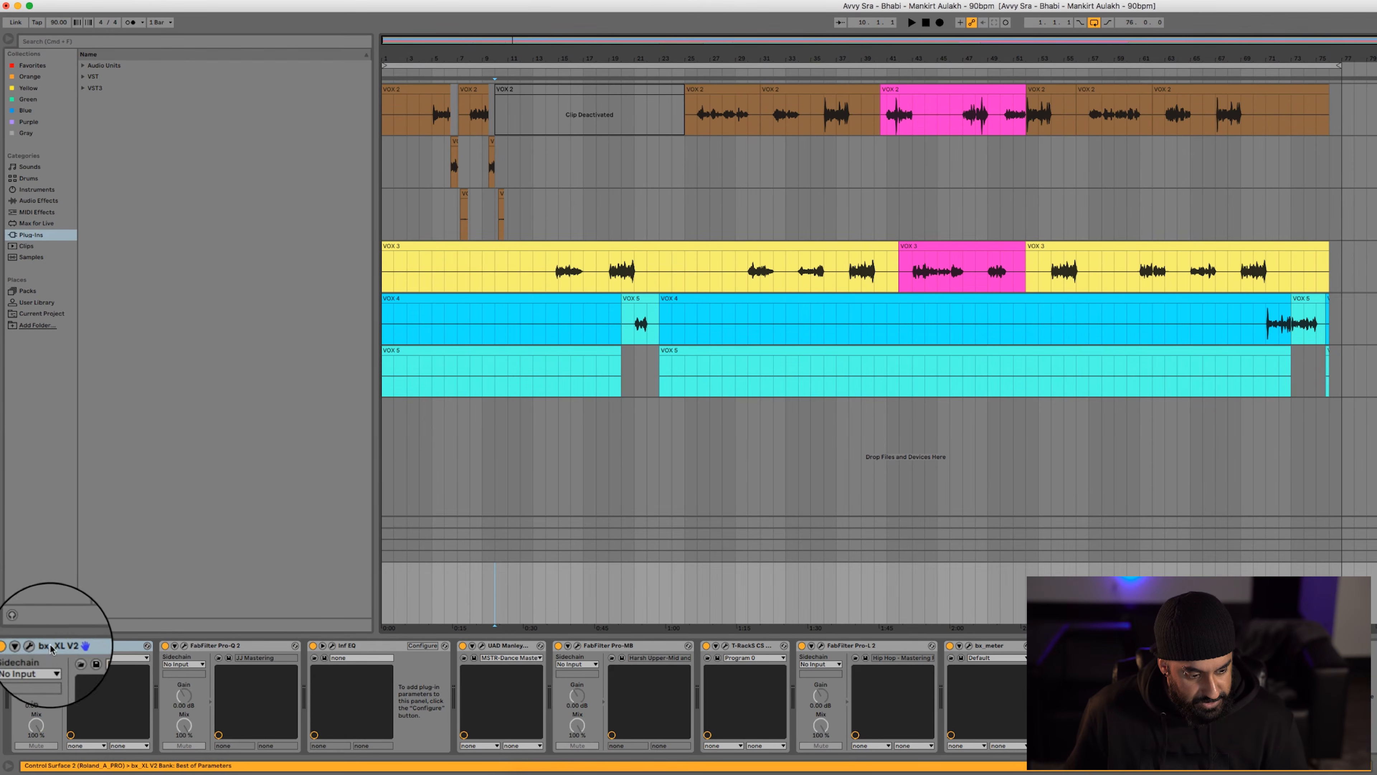
Open the bx_XL V2, FabFilter Pro-Q 2 and other mastering plug-in windows on the Master track and arrange them side by side
left_click(29, 646)
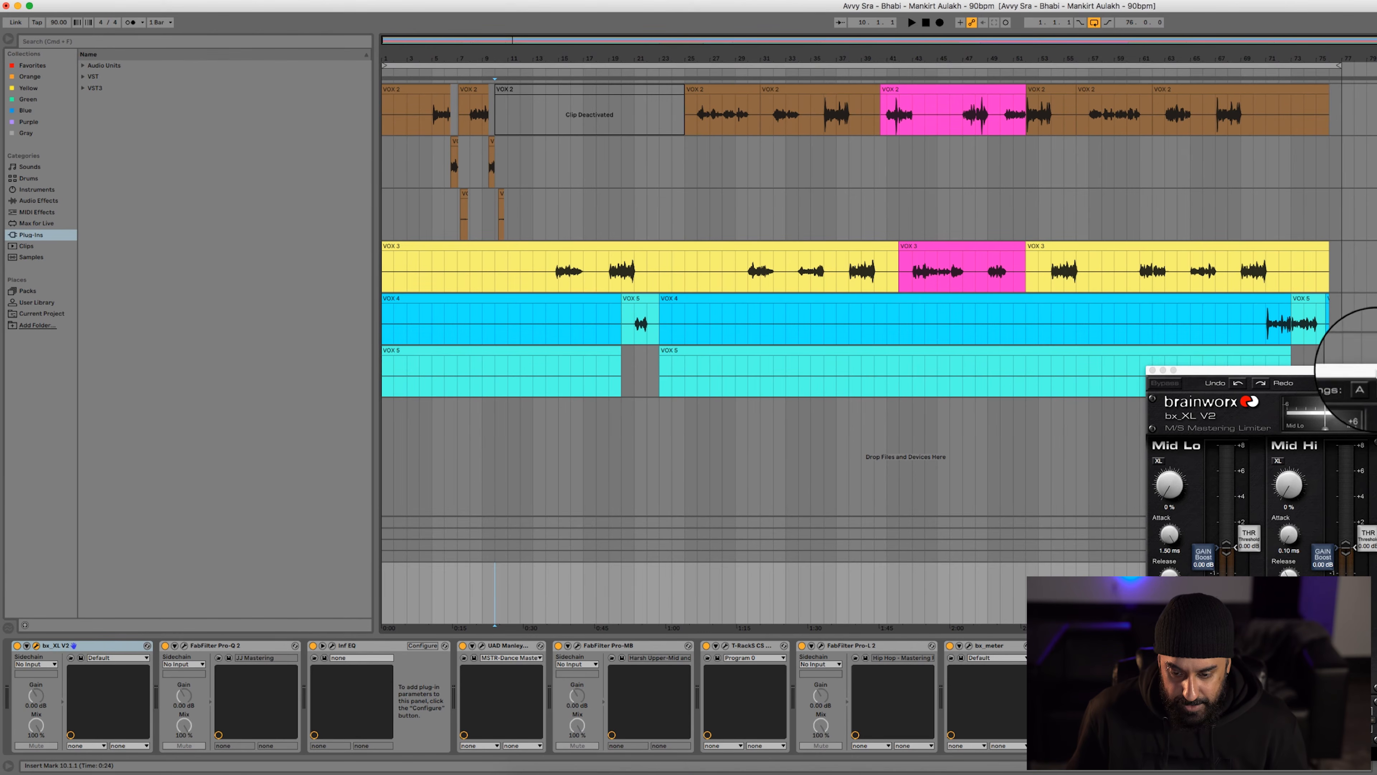
left_click_drag(1372, 370, 231, 3)
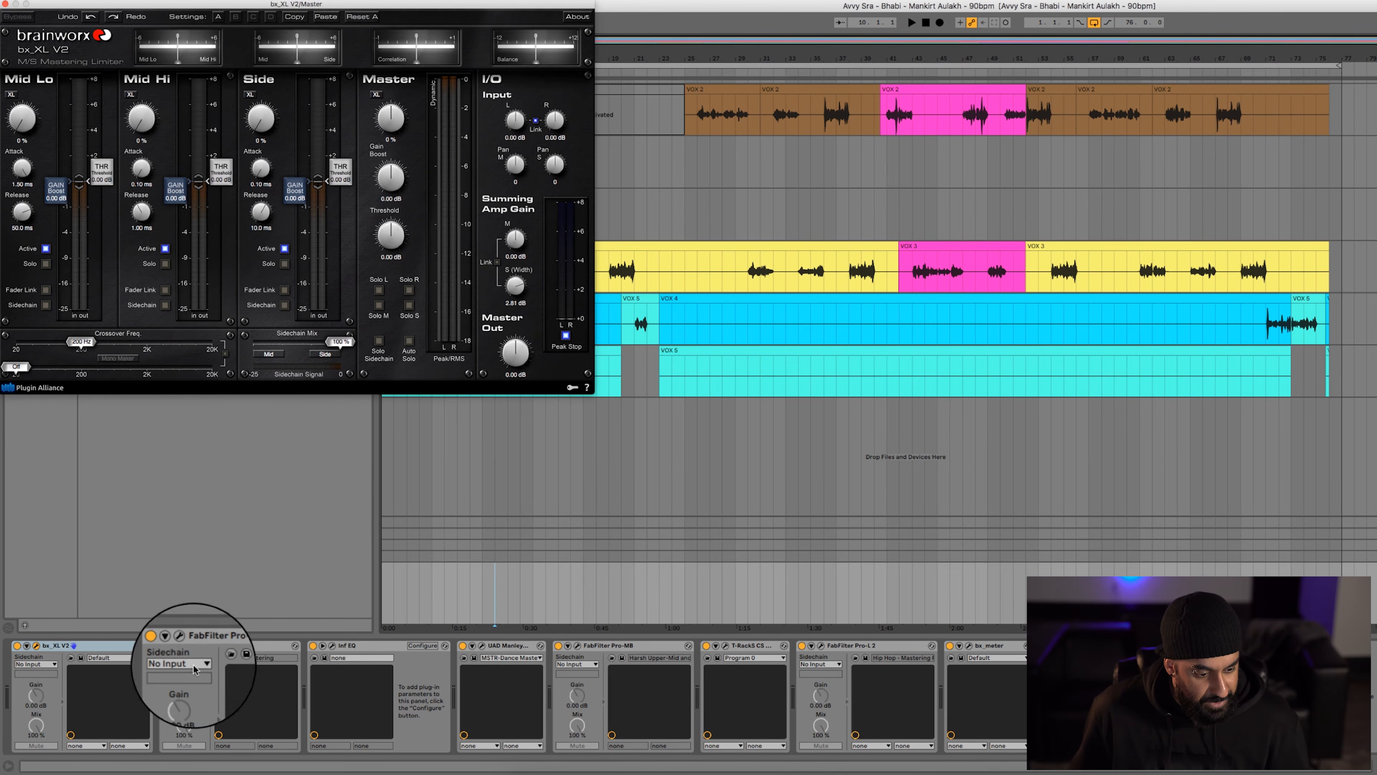
left_click(184, 647)
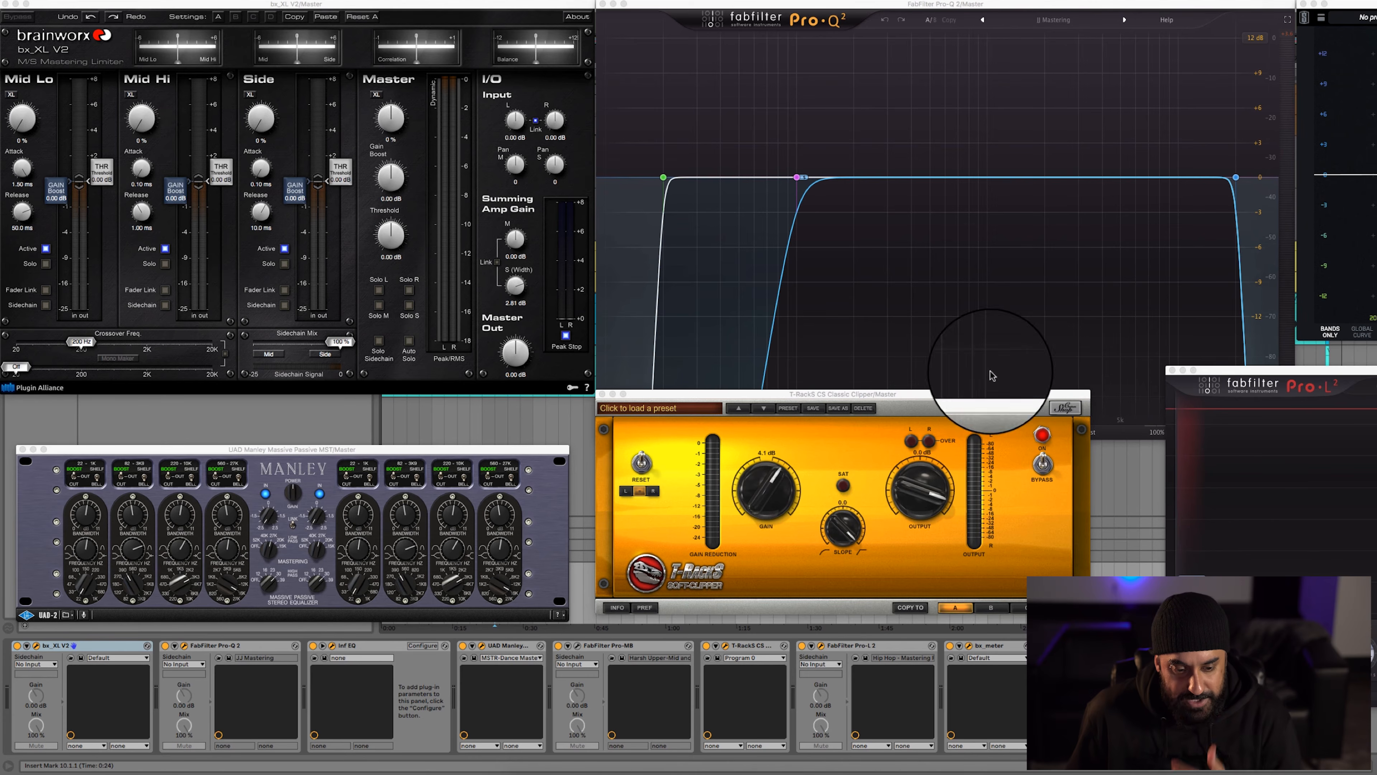
left_click_drag(861, 398, 850, 455)
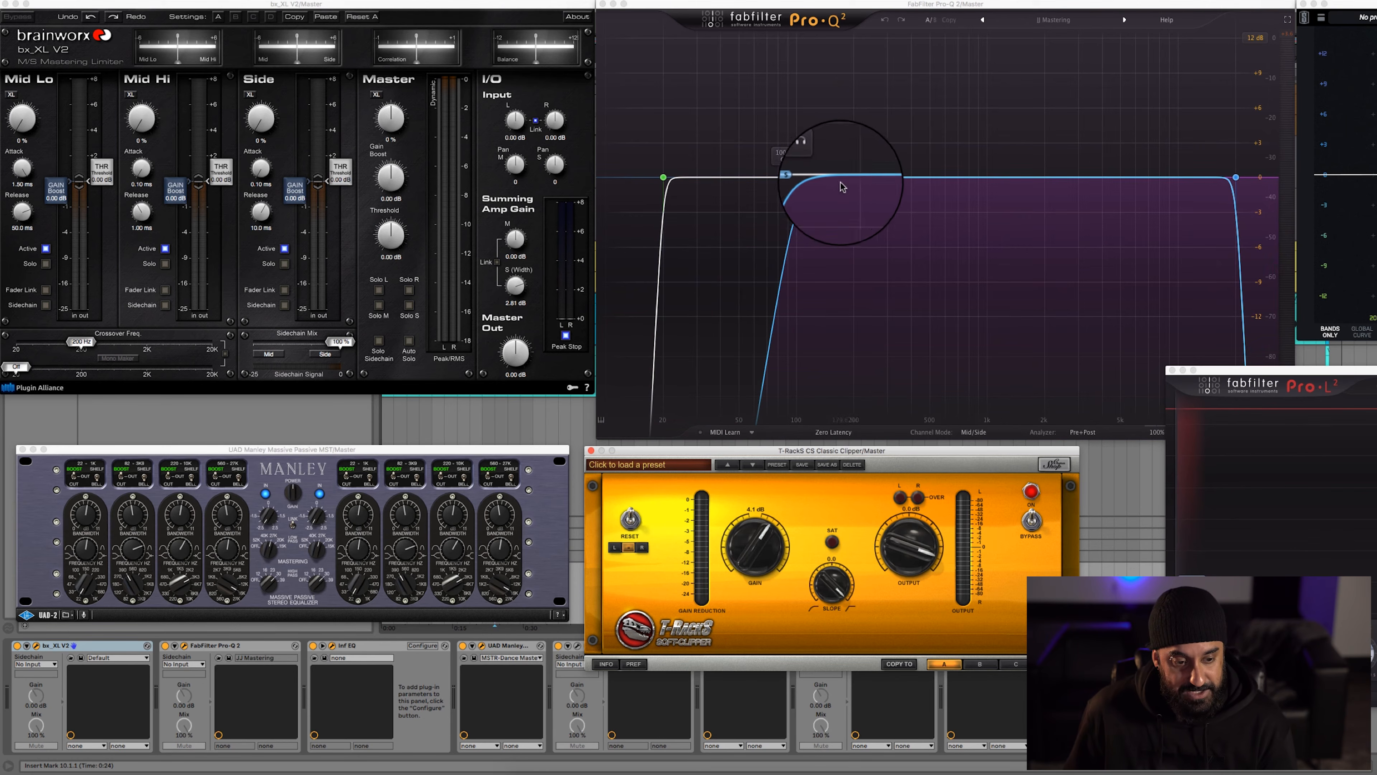
Examine the master's FabFilter Pro-Q 2 filters, Infinity EQ bands and UAD Manley Massive Passive settings
left_click(1065, 19)
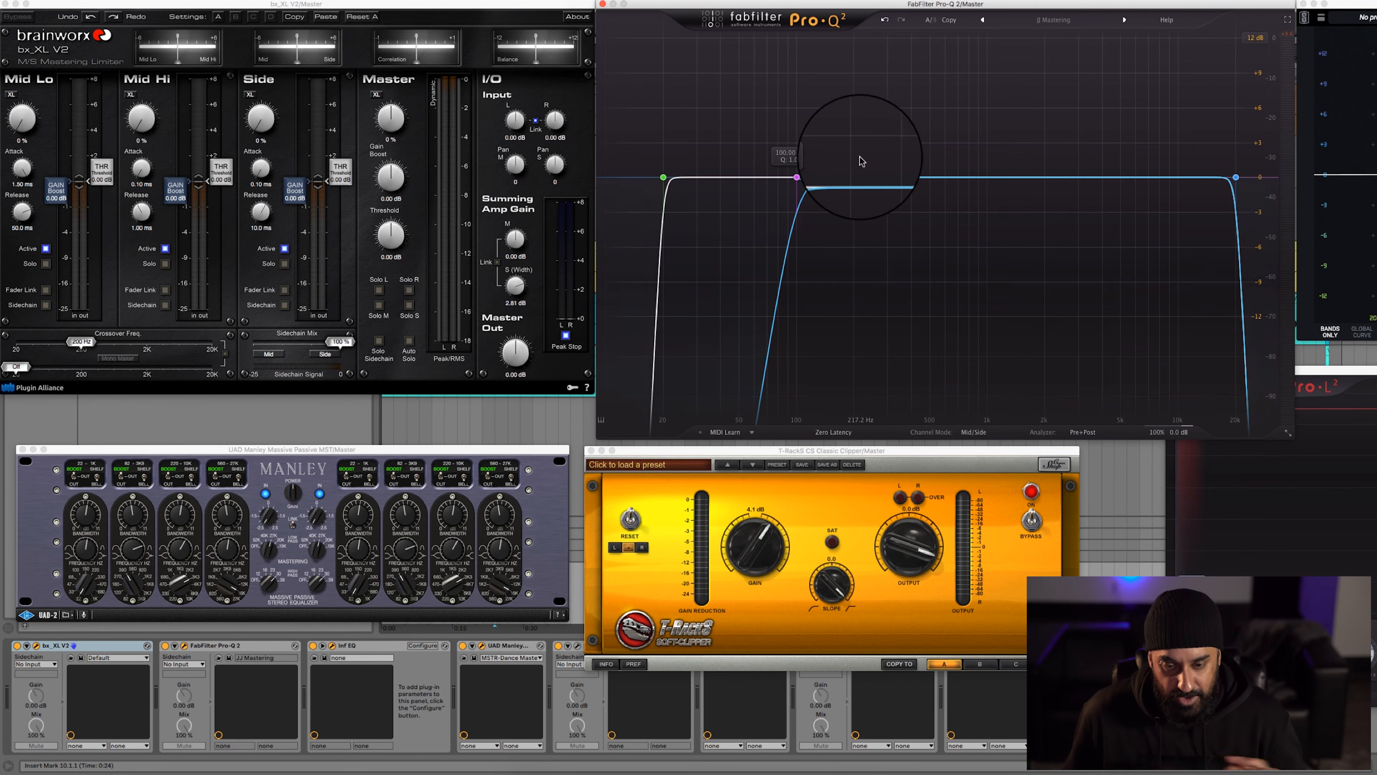
left_click_drag(1350, 4, 1350, 5)
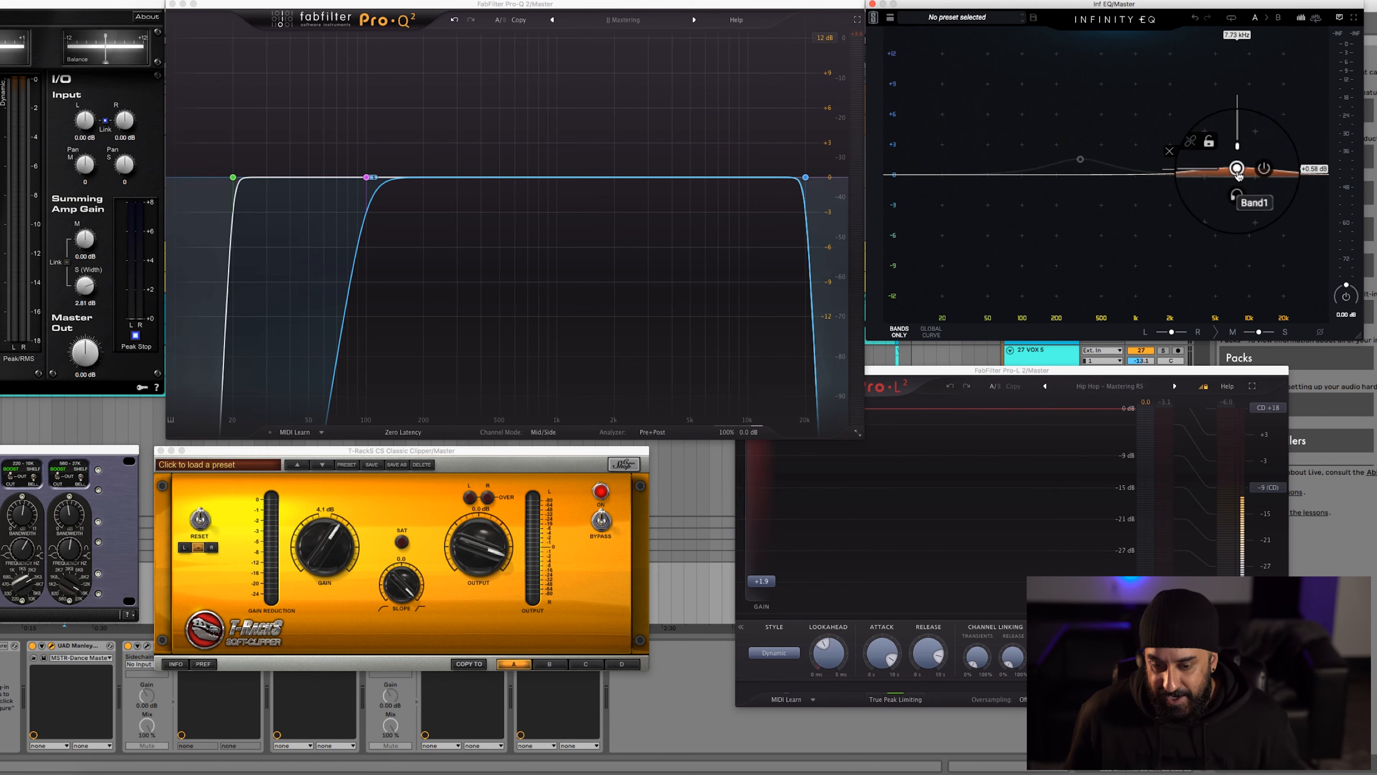
left_click_drag(40, 450, 733, 166)
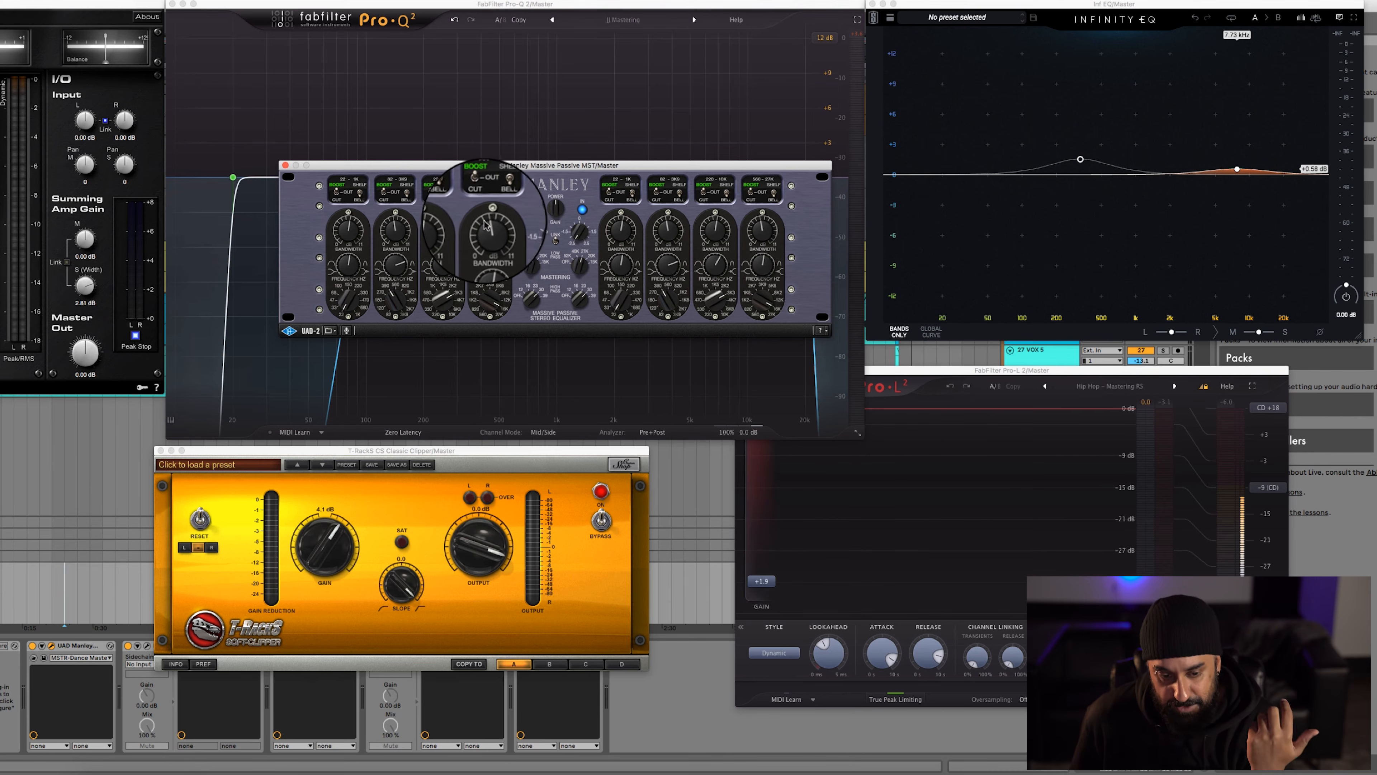
left_click_drag(375, 164, 0, 434)
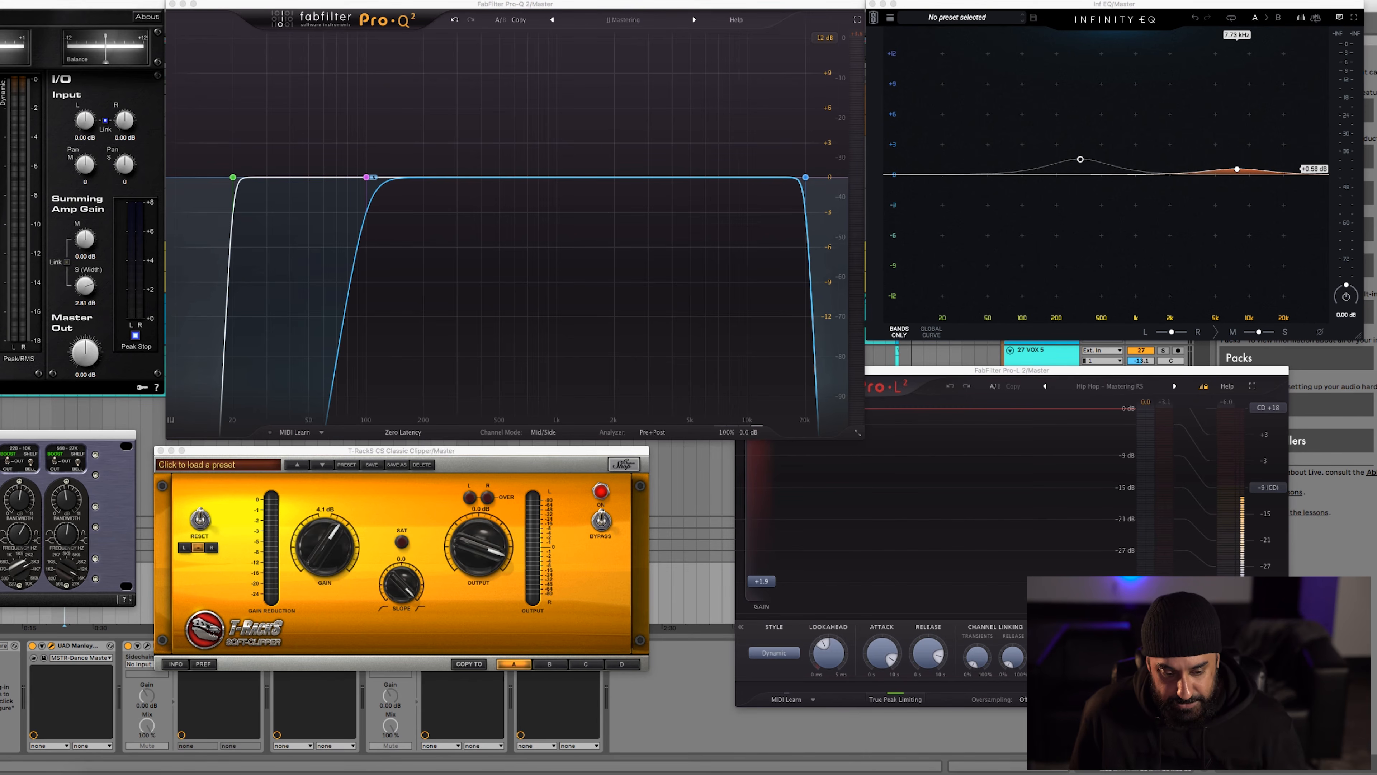
Examine the T-RackS Classic Clipper and FabFilter Pro-L 2 settings, including the limiter's preset categories
left_click(401, 596)
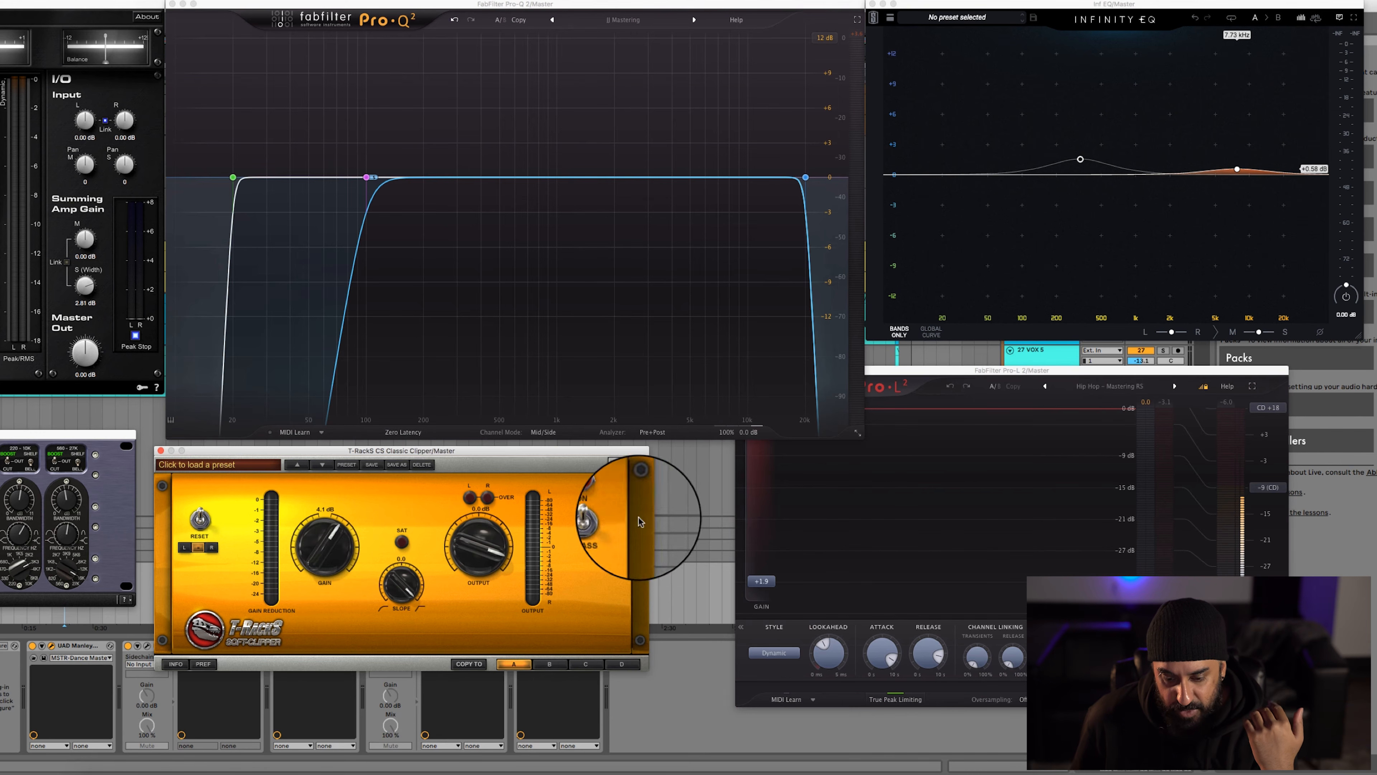
left_click(924, 543)
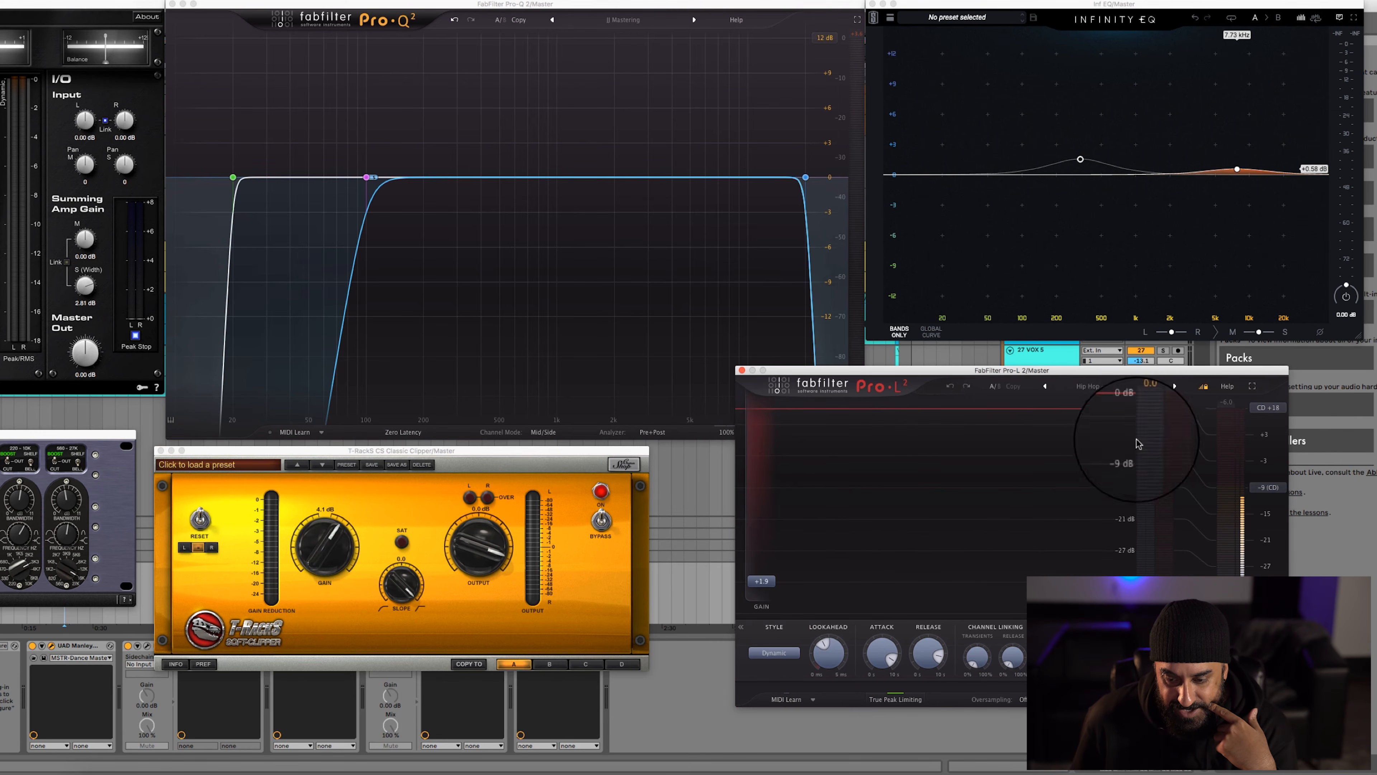
left_click(1111, 385)
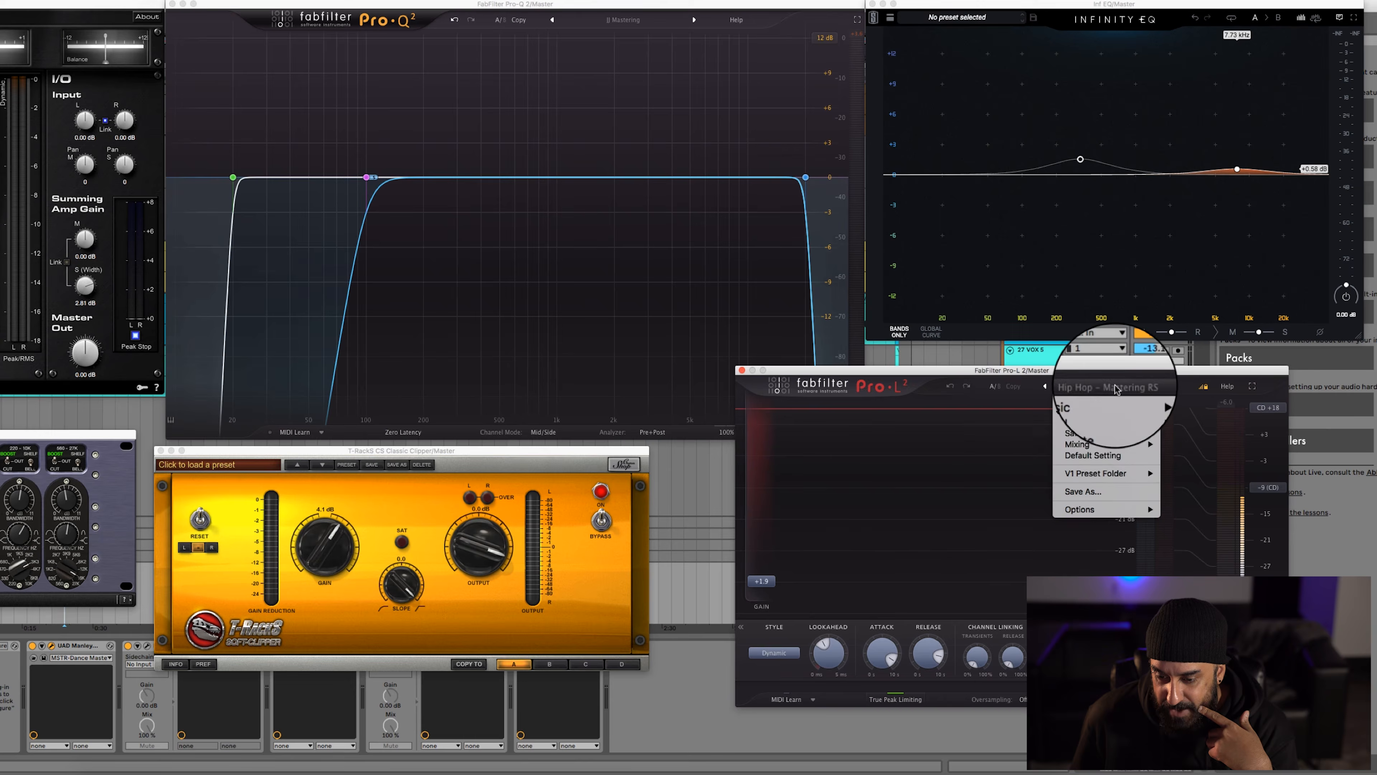
left_click(815, 482)
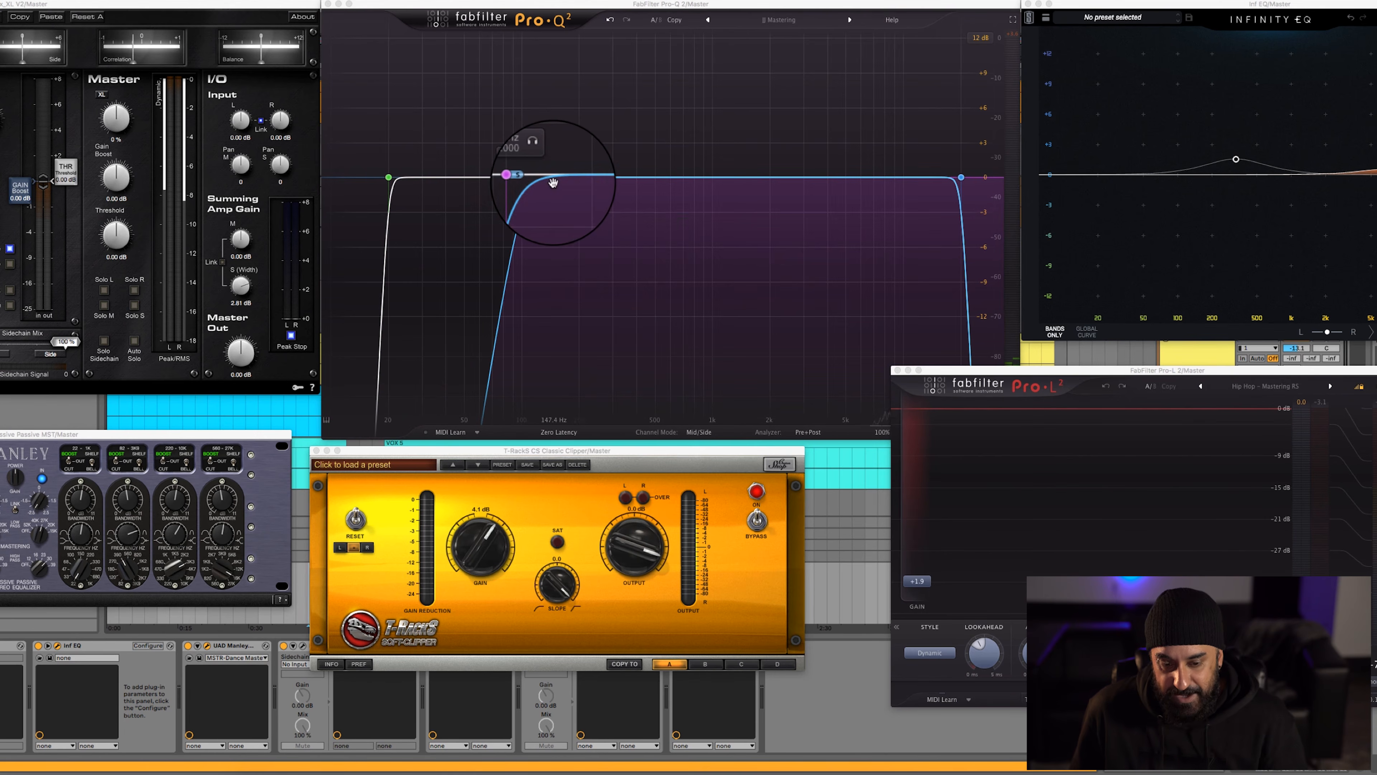
Play the song through the master chain and reactivate the VOX 2 clip starting at bar 10 on track 22
key("space")
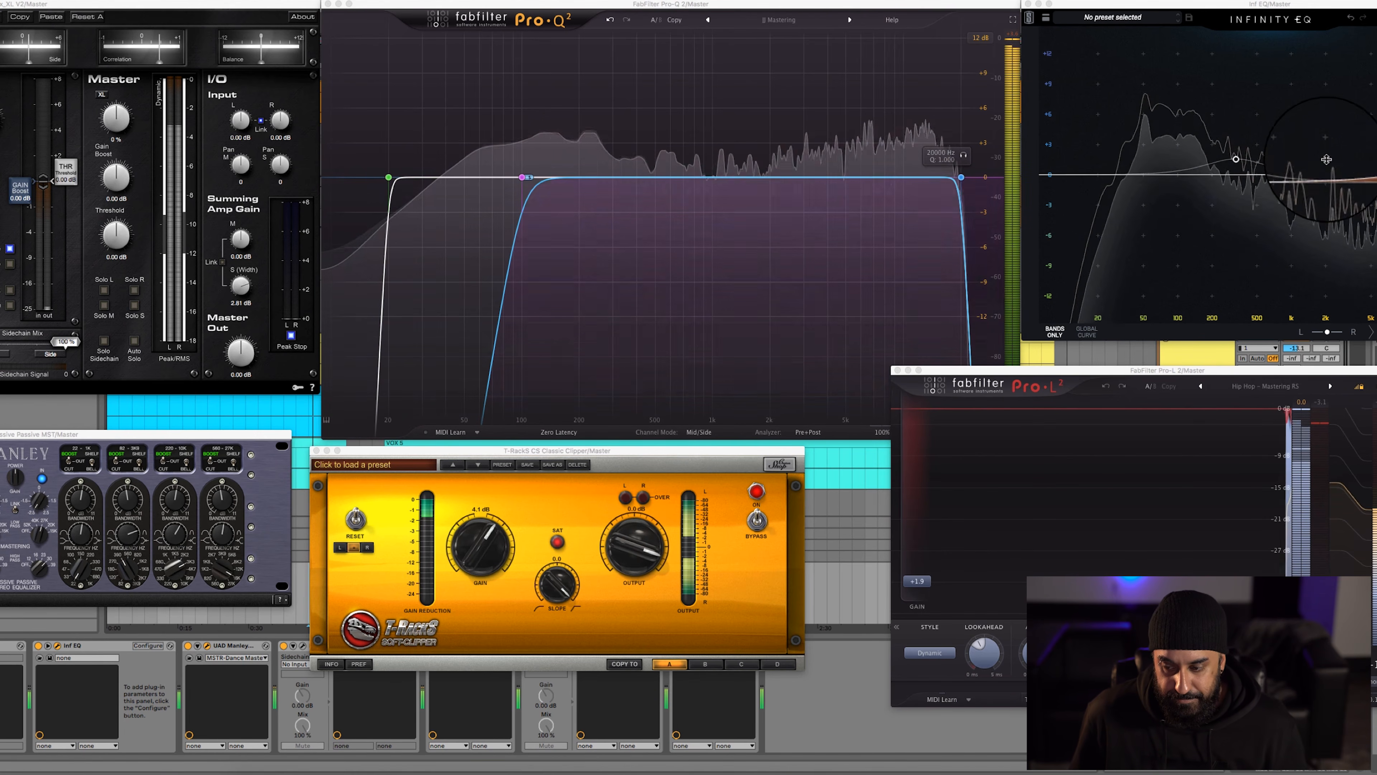
left_click(277, 403)
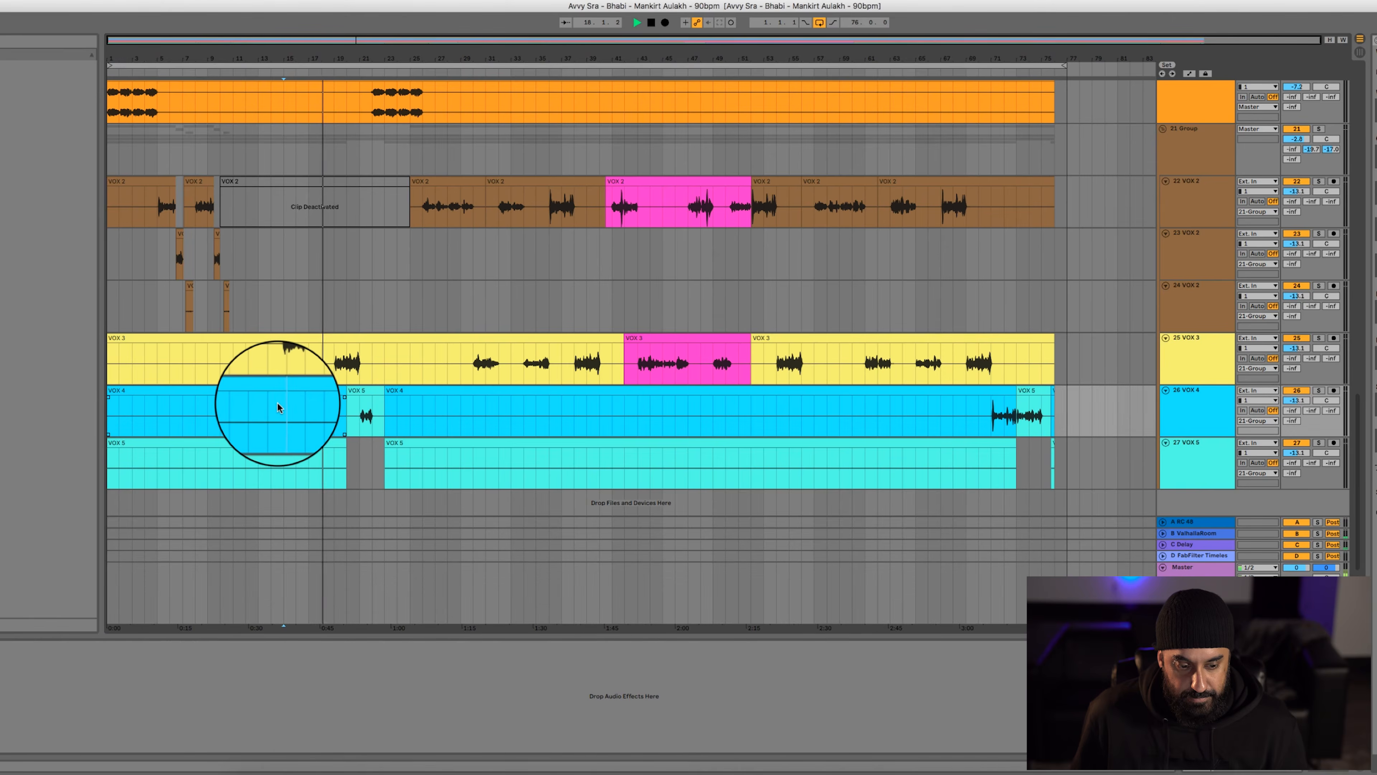
scroll(744, 211, "up", 3)
scroll(741, 216, "up", 2)
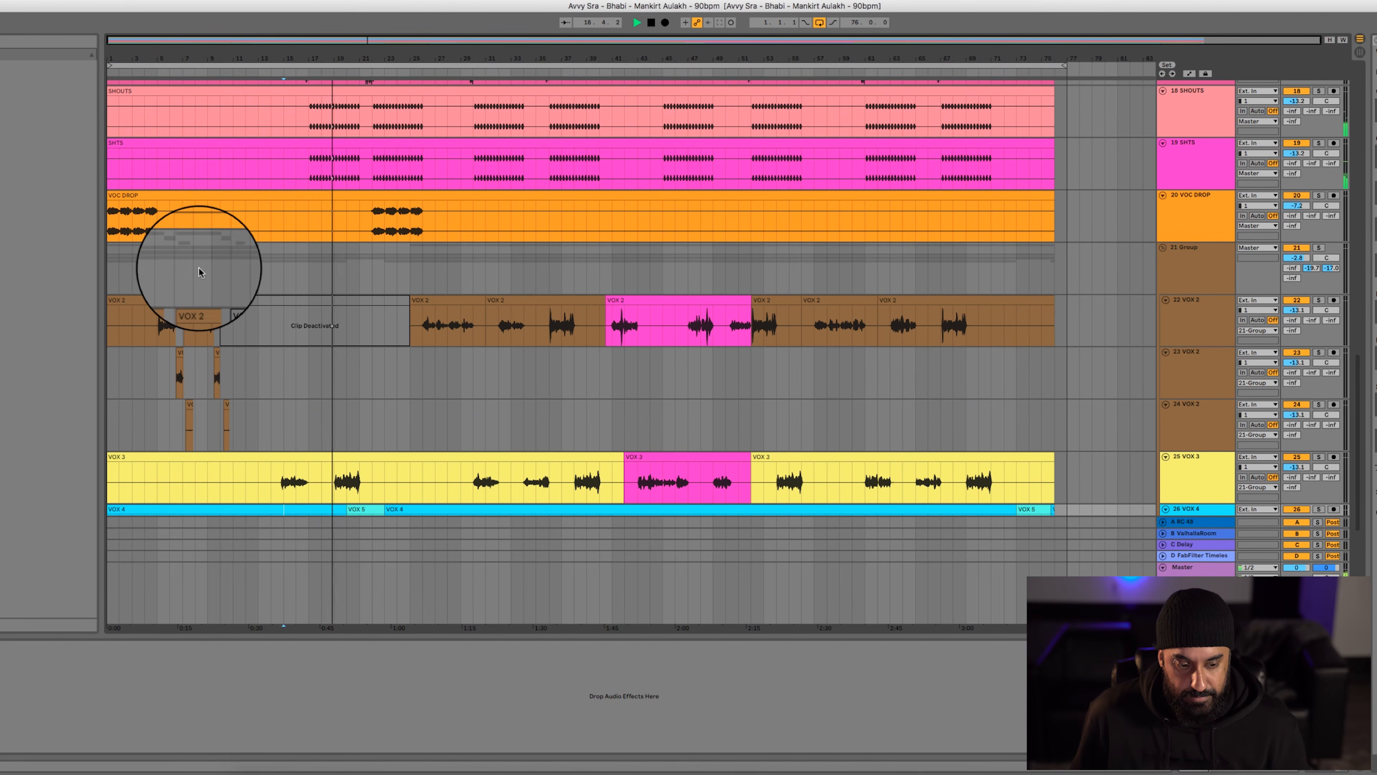
left_click(350, 300)
key("0")
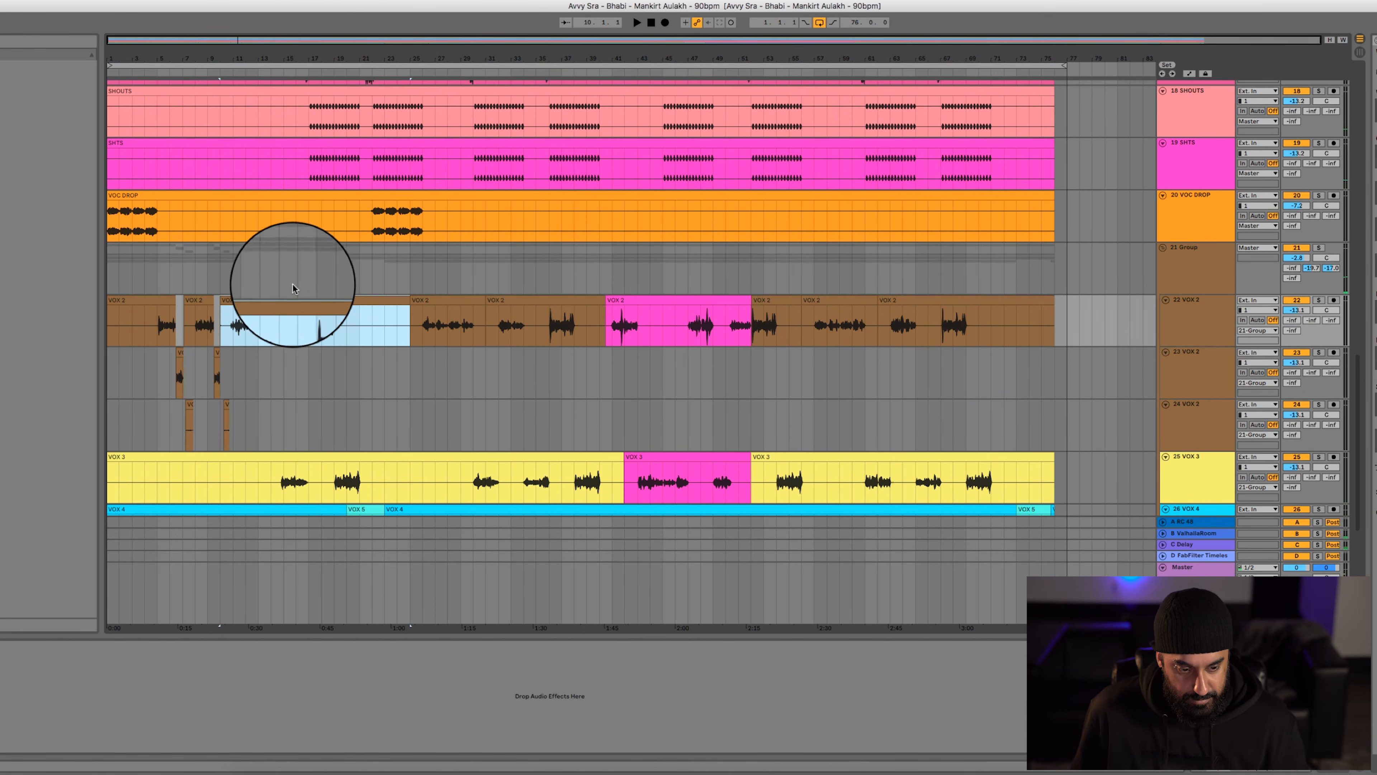
Play the full mix from bar 17 and bring back the master plug-ins, moving the T-RackS clipper window off the device chain
left_click(306, 281)
key("space")
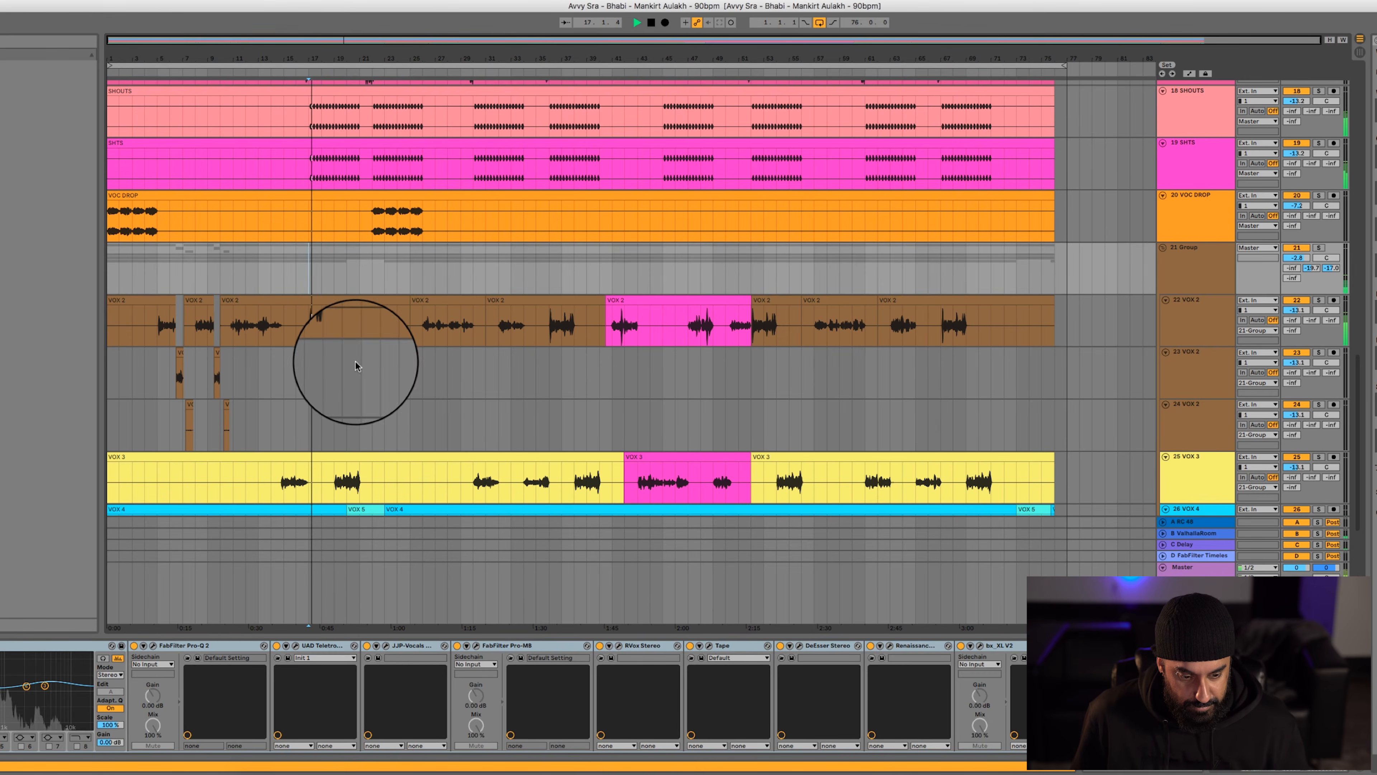
left_click(307, 573)
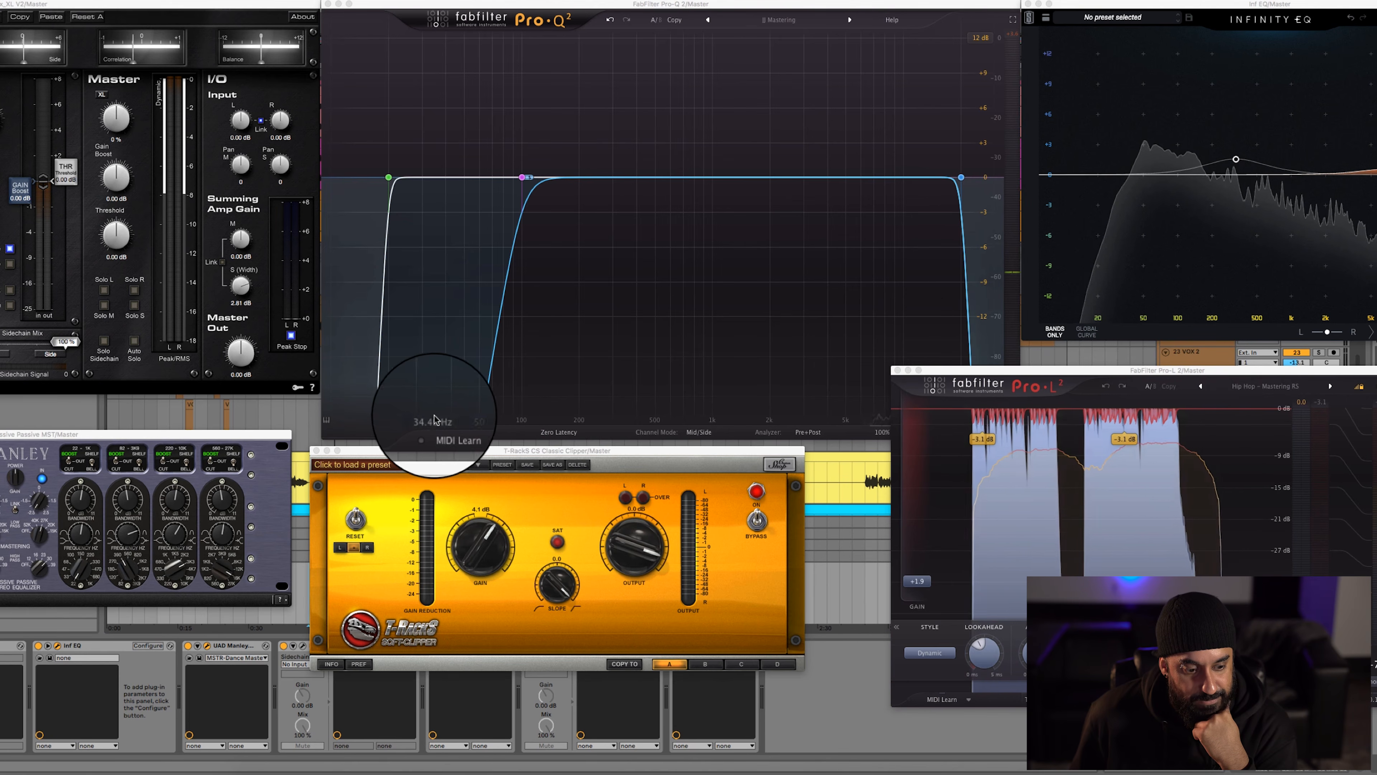
left_click_drag(365, 453, 370, 381)
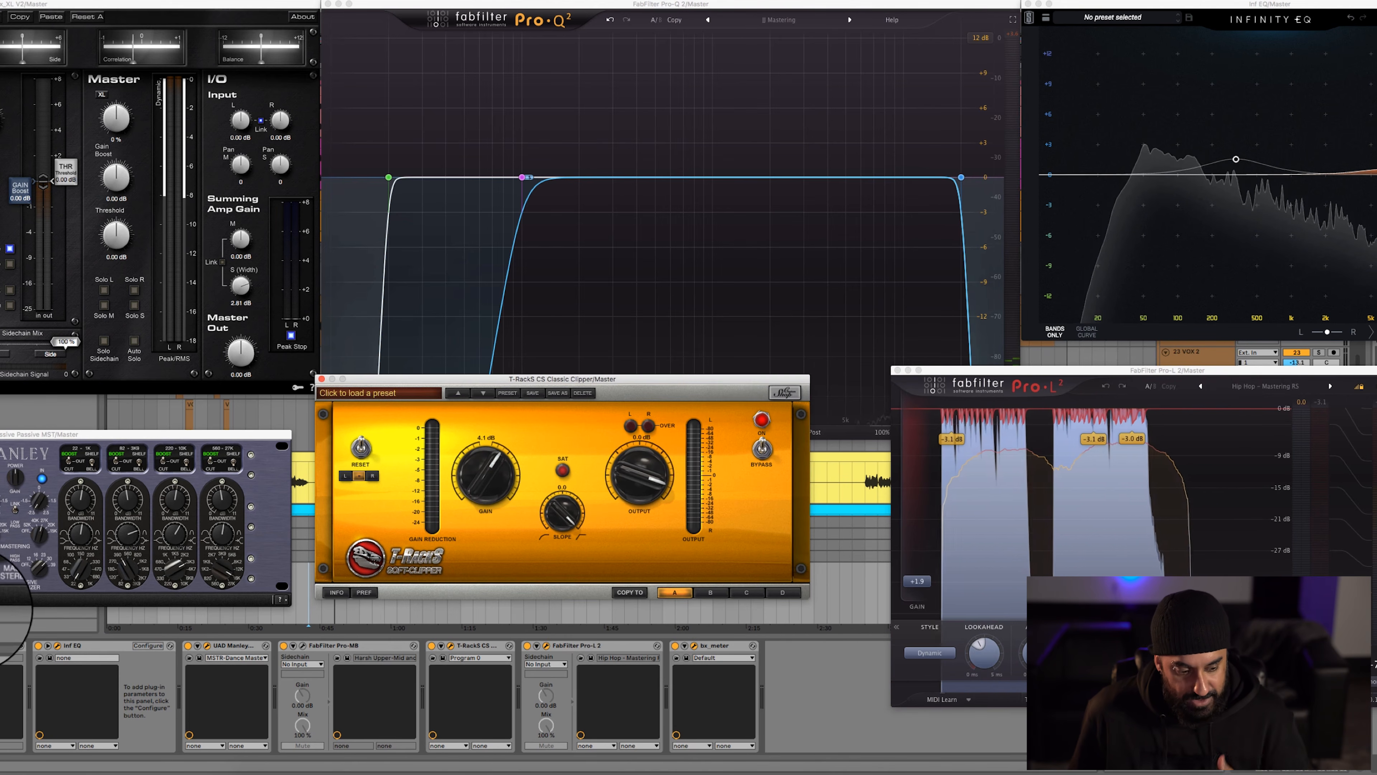
Compare the mix with bx_XL V2 switched off and on, and switch on FabFilter Pro-Q 2 on the Master track for playback
left_click(3, 645)
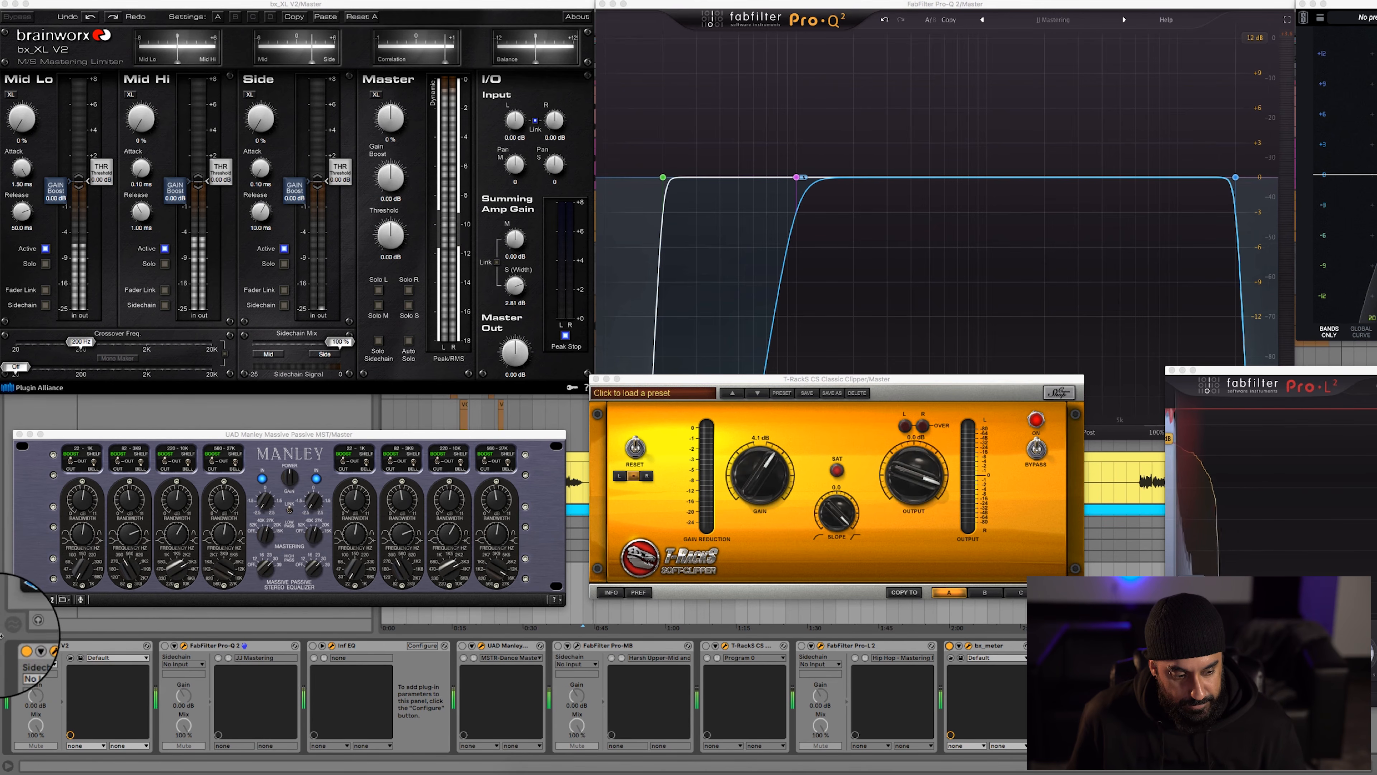
left_click(16, 646)
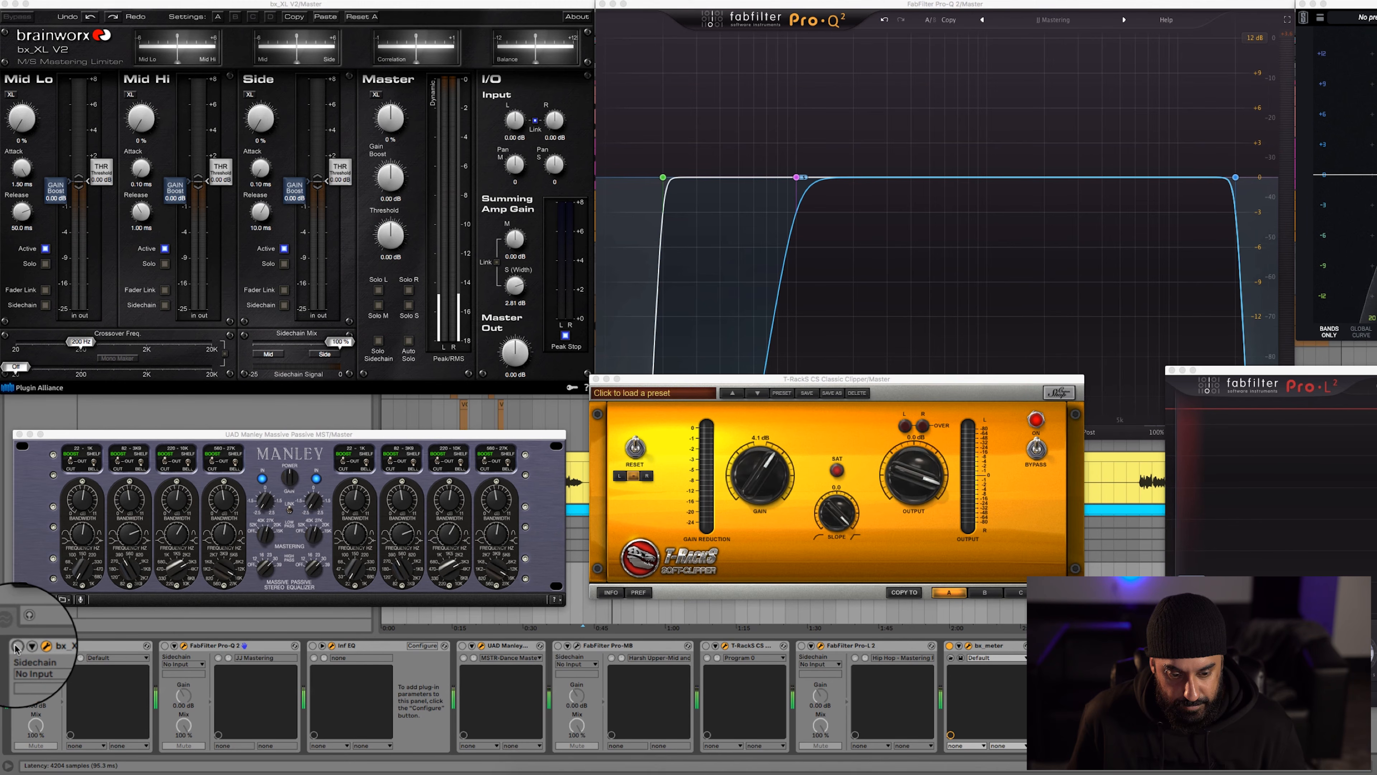
left_click(16, 646)
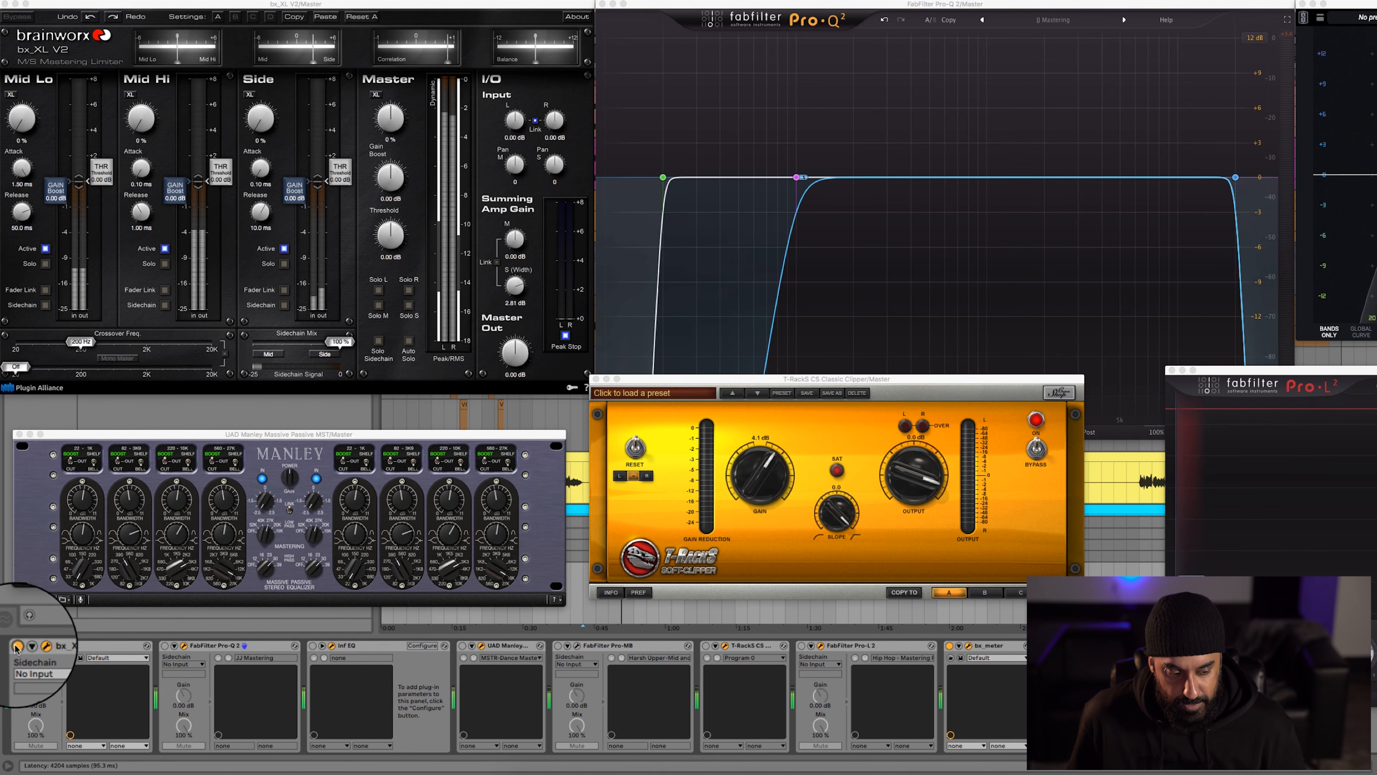
left_click(164, 646)
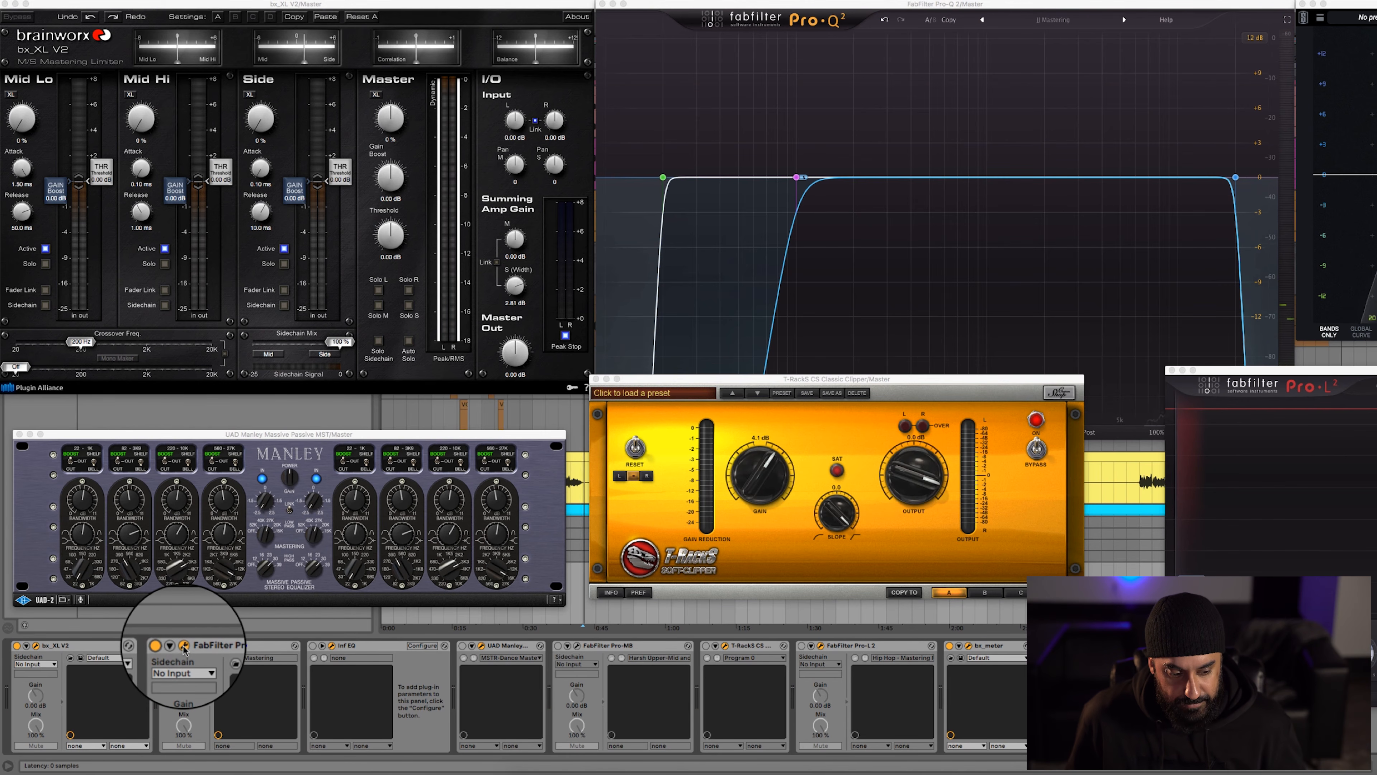
key("space")
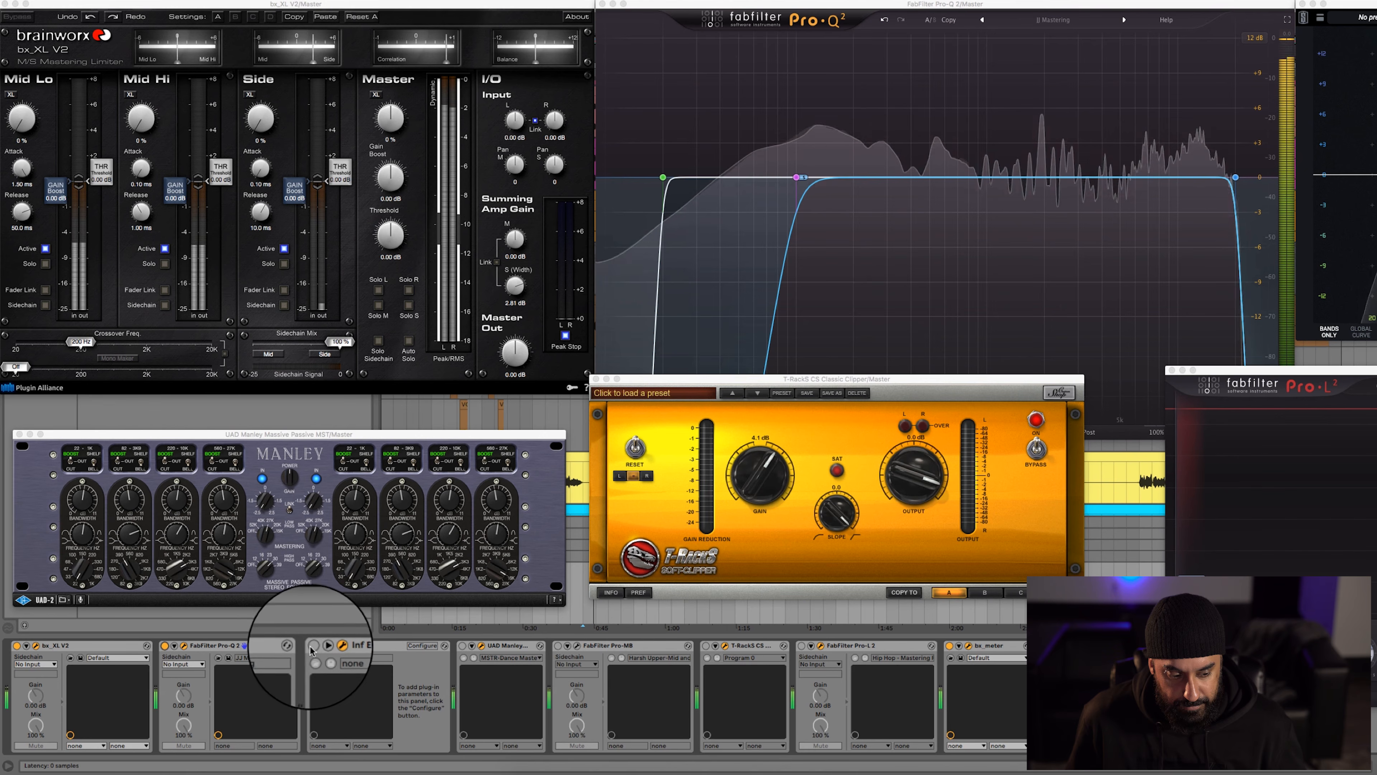
Compare the playing mix with FabFilter Pro-Q 2 and Inf EQ each bypassed and active, leaving both switched on
left_click(165, 647)
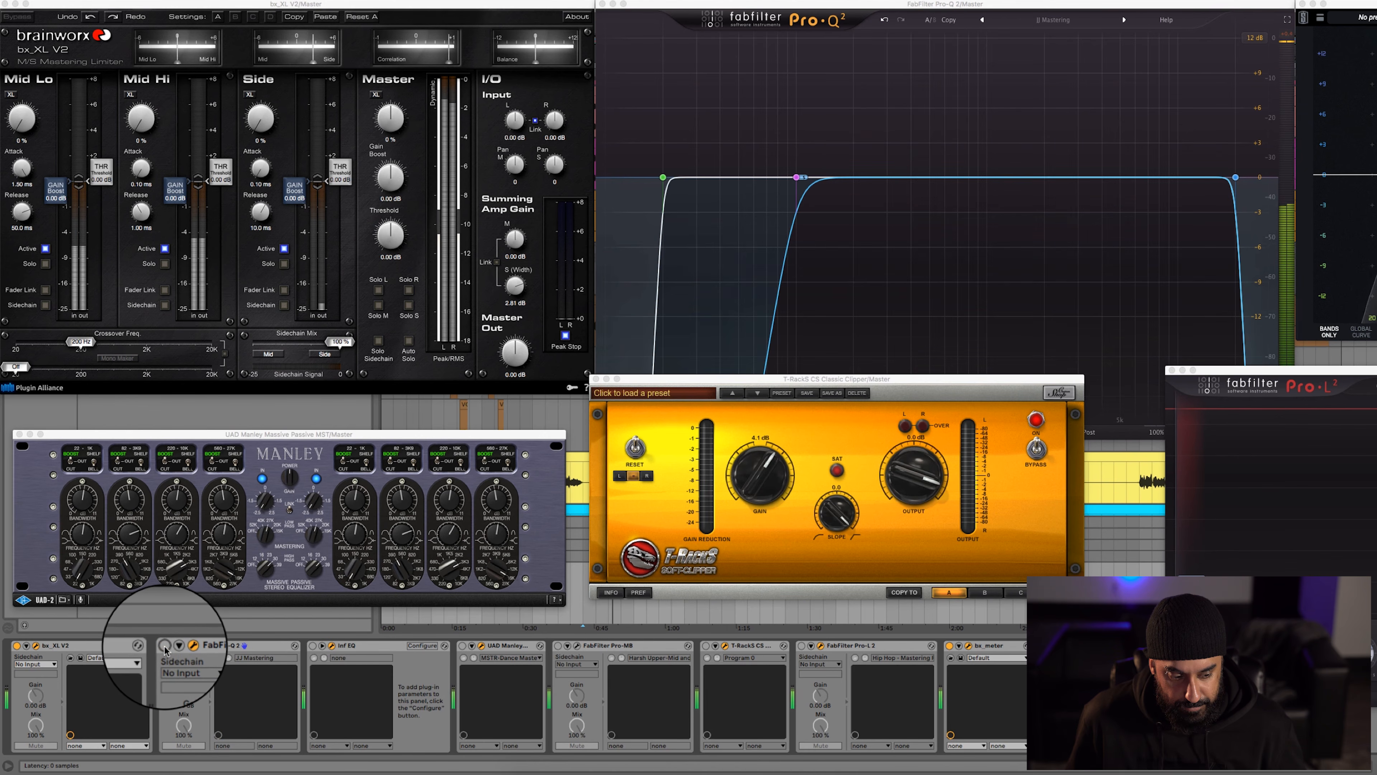
left_click(165, 647)
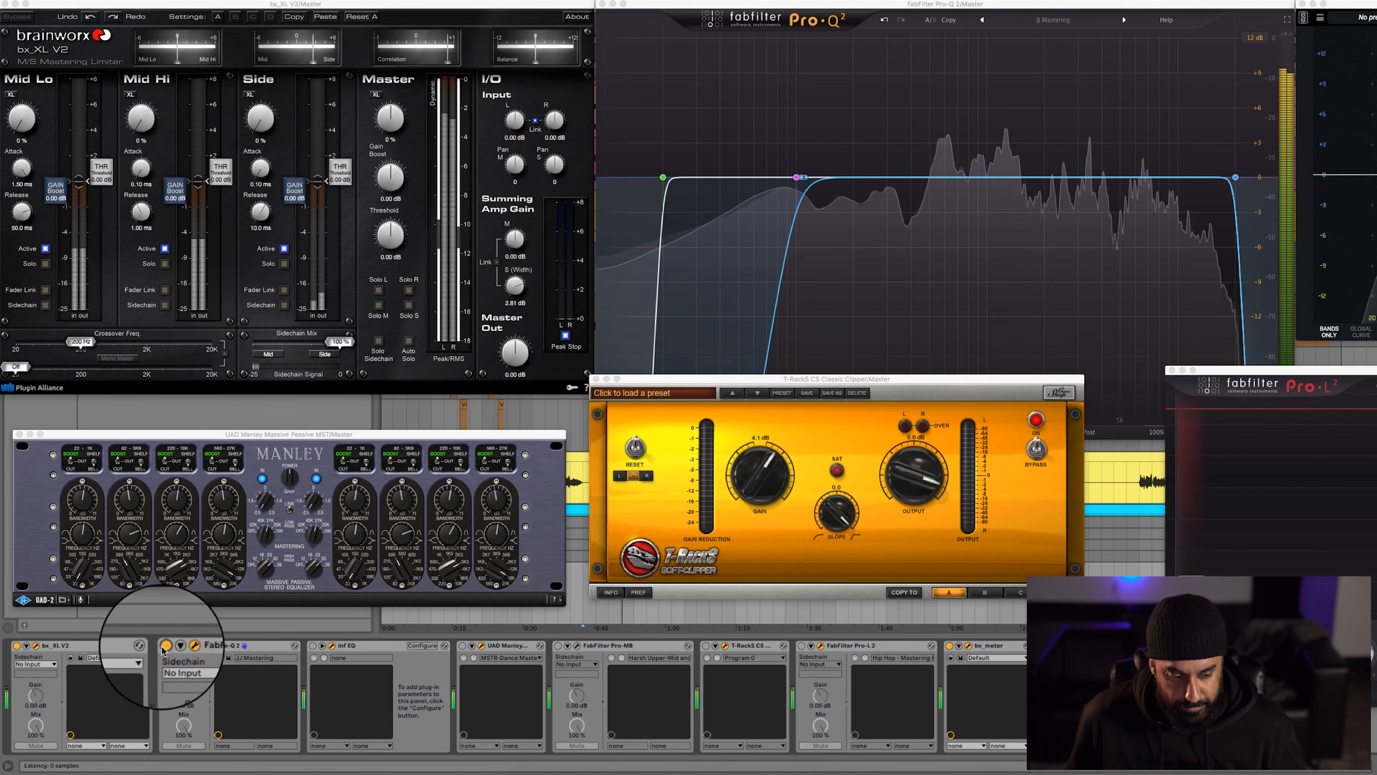
left_click(313, 646)
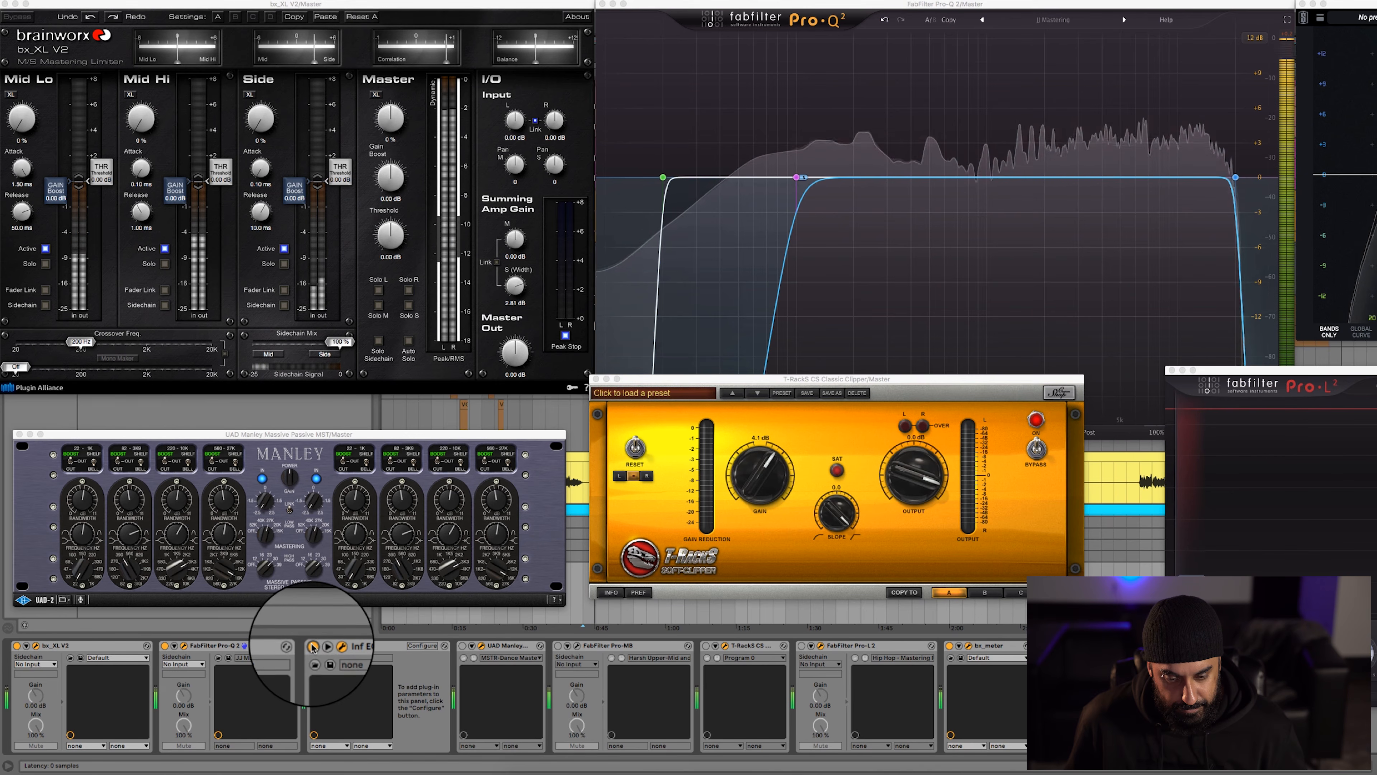
left_click(313, 646)
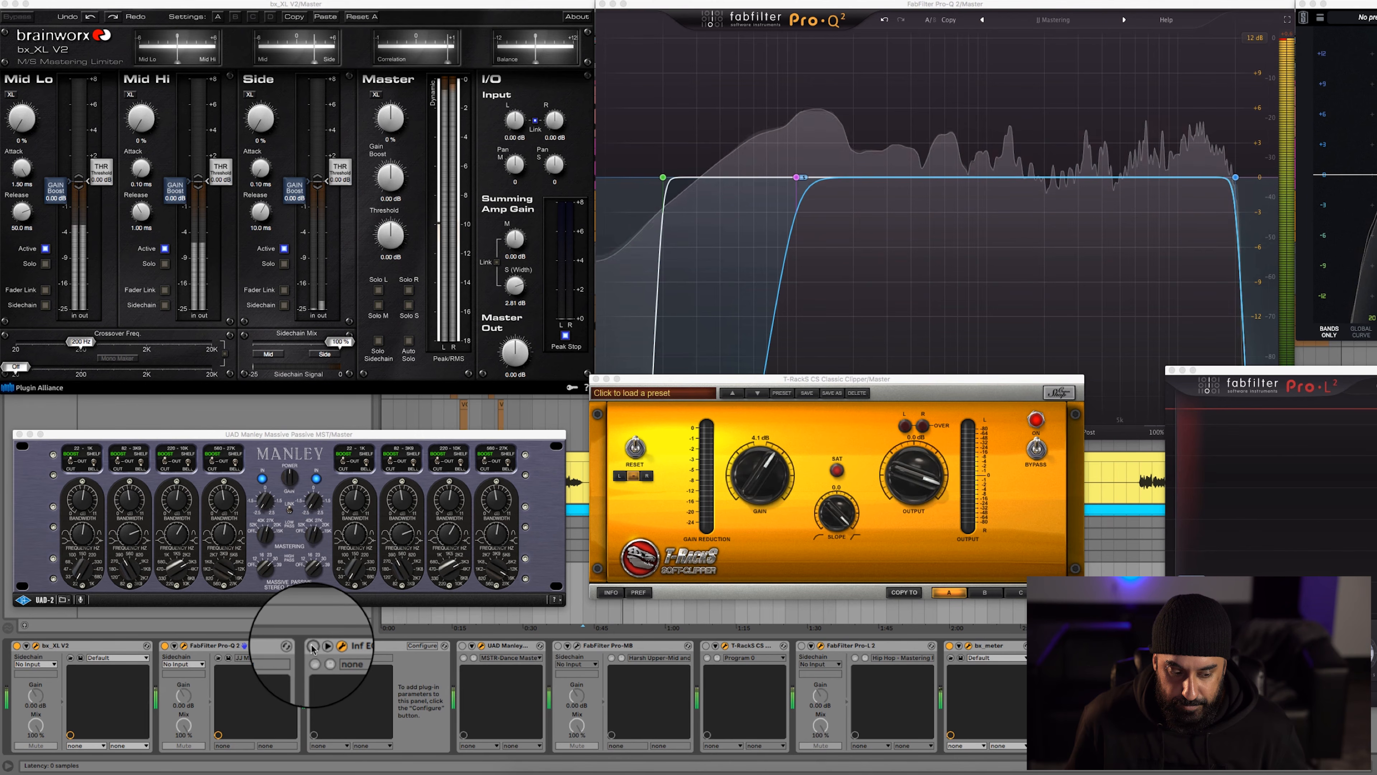
left_click(313, 646)
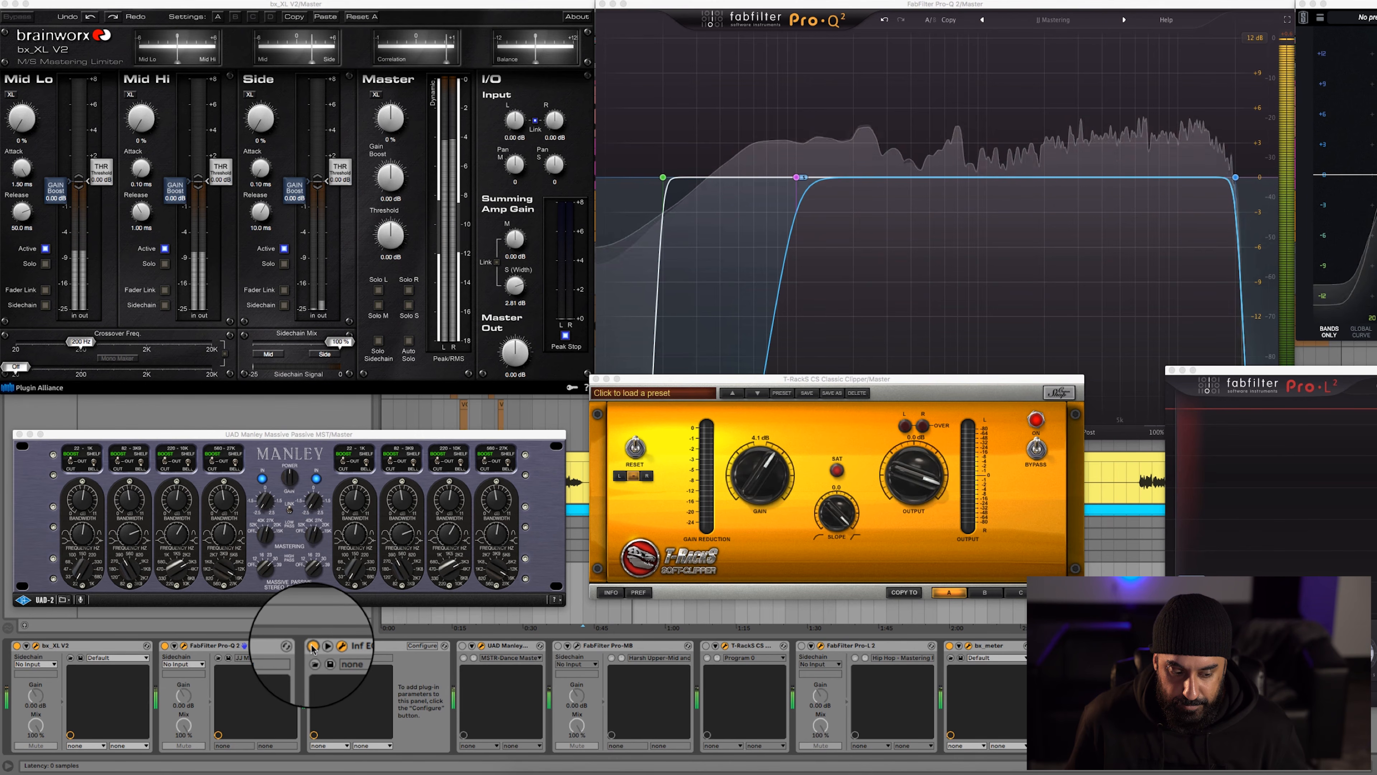
Switch on the UAD Manley Massive Passive on the Master track and play the mix through it
left_click(463, 647)
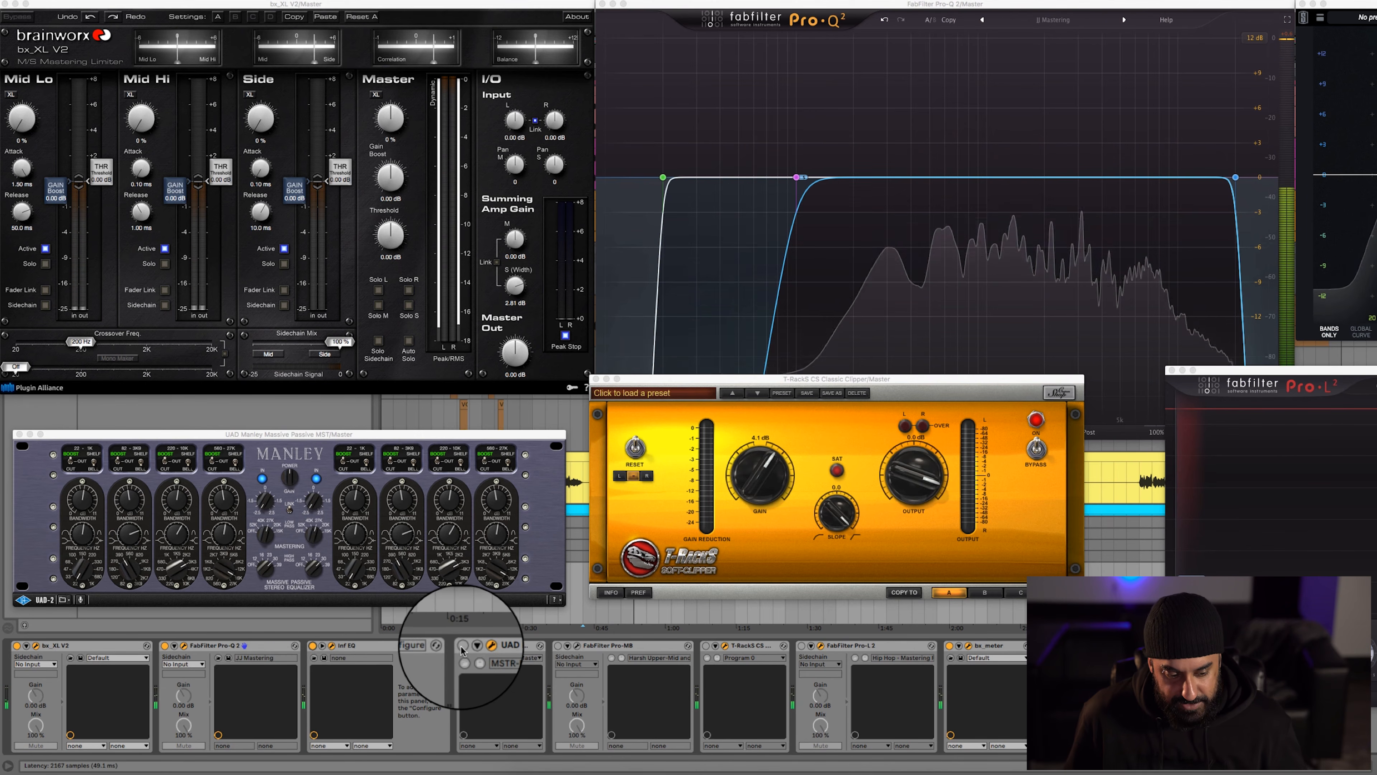
left_click(314, 438)
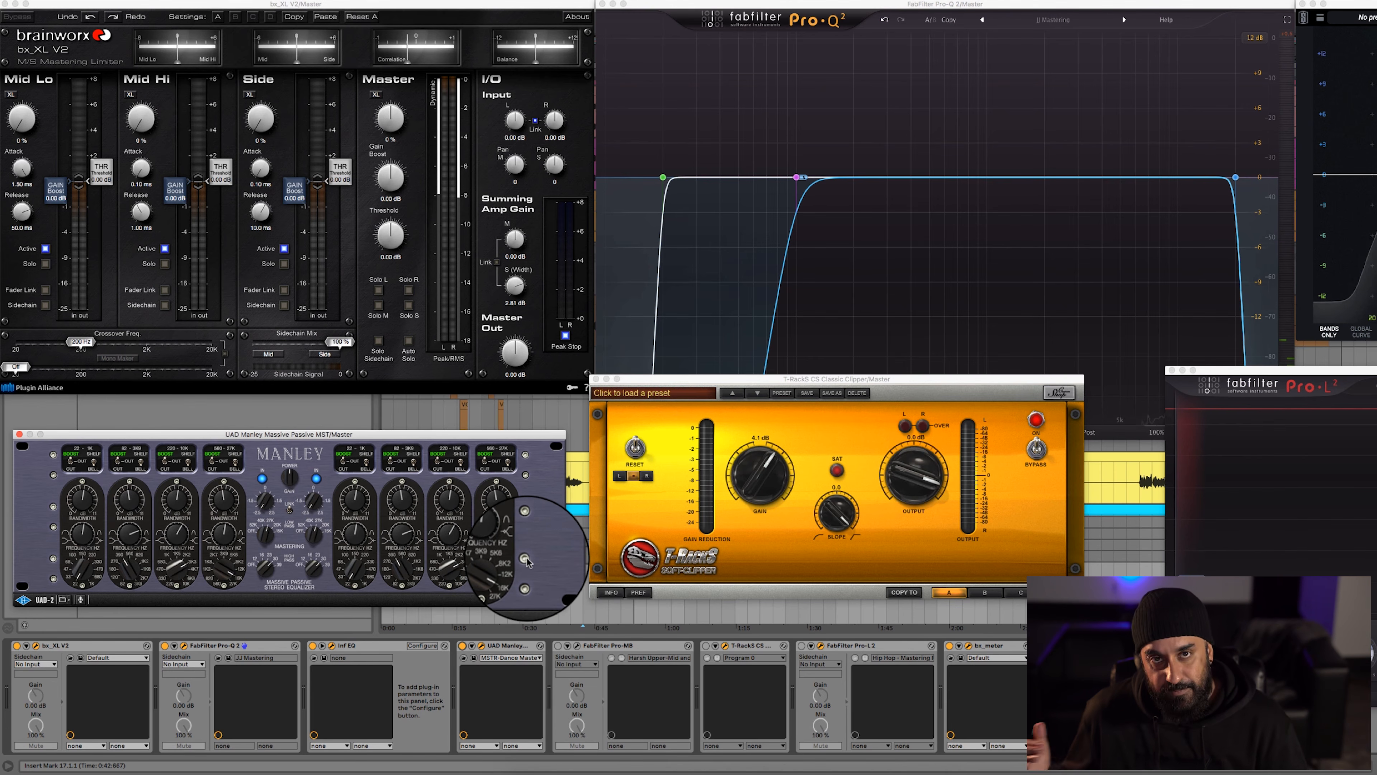
key("space")
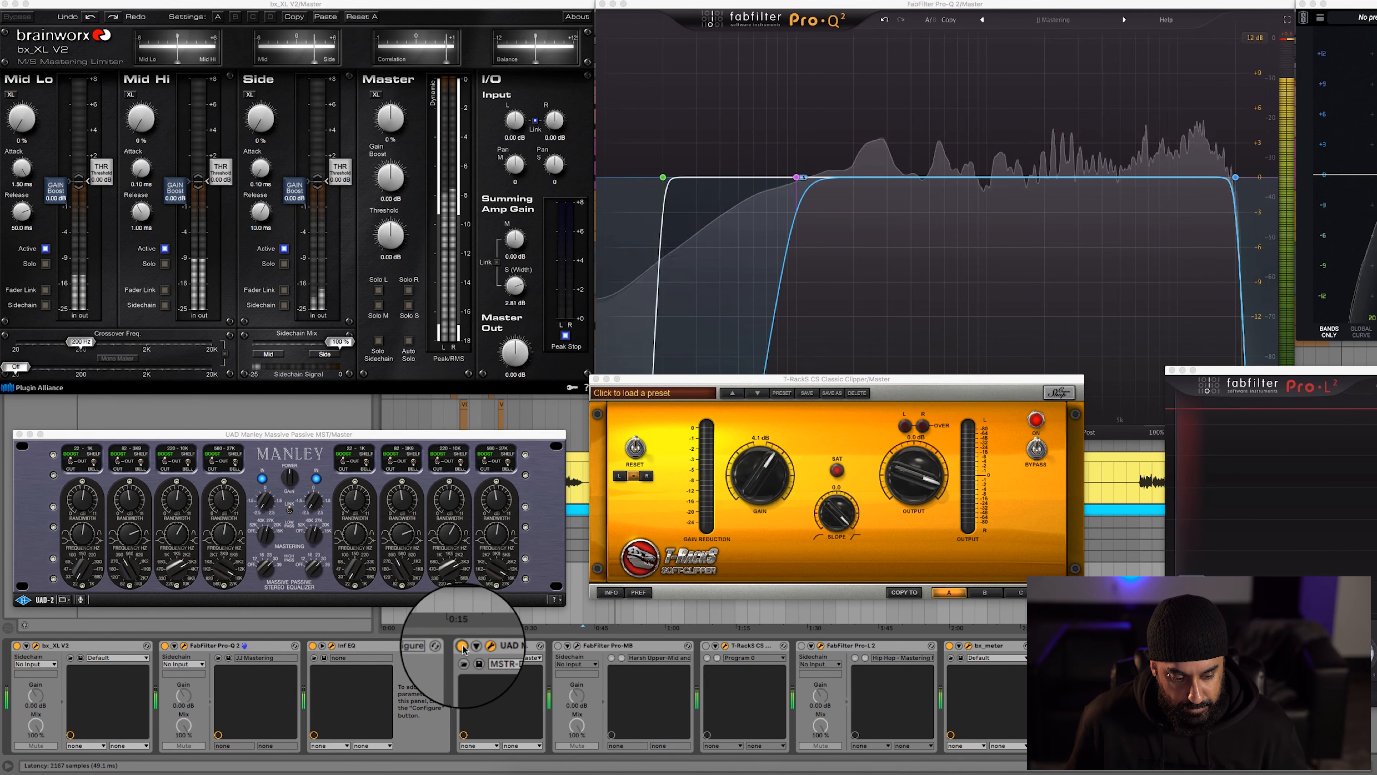
Switch on FabFilter Pro-MB on the Master track and place its opened window over the Pro-Q 2 window
left_click(559, 650)
left_click(577, 647)
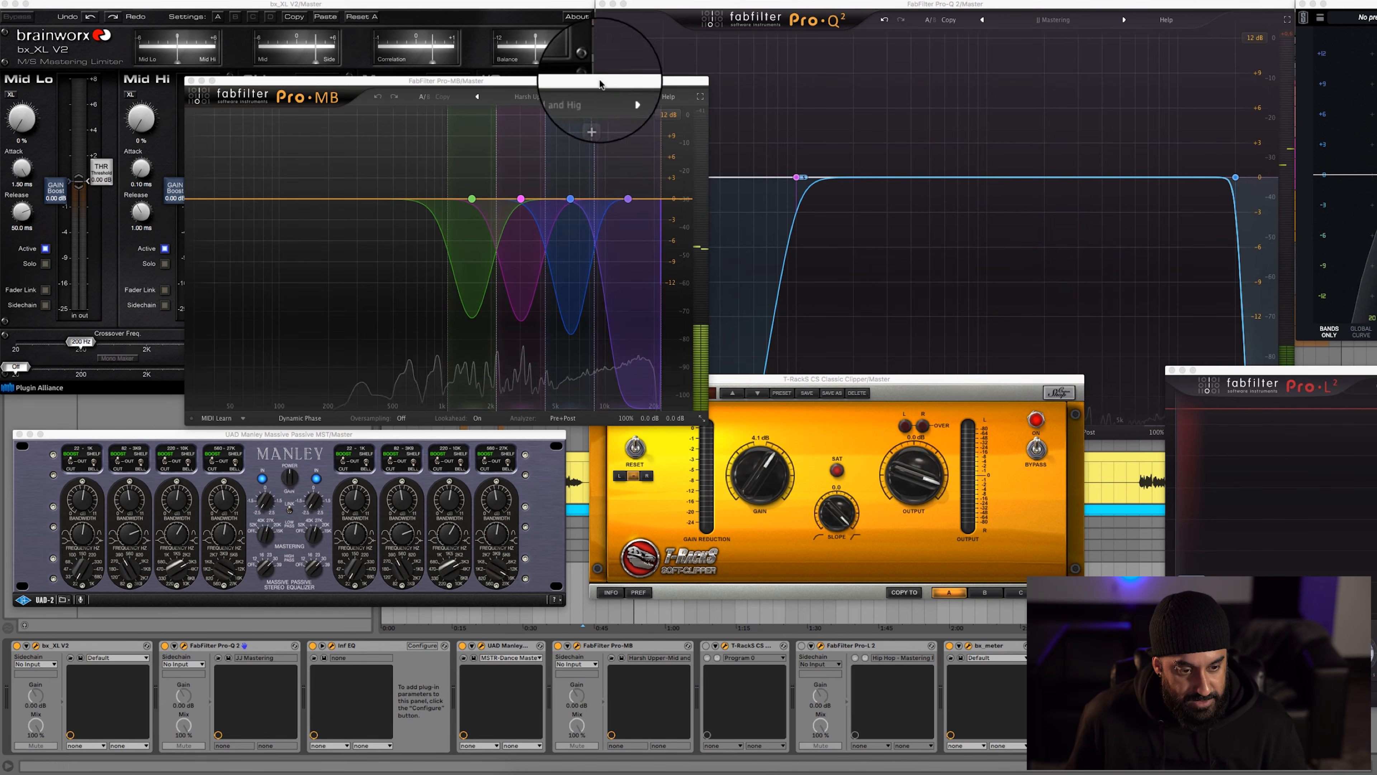
left_click_drag(532, 85, 1043, 40)
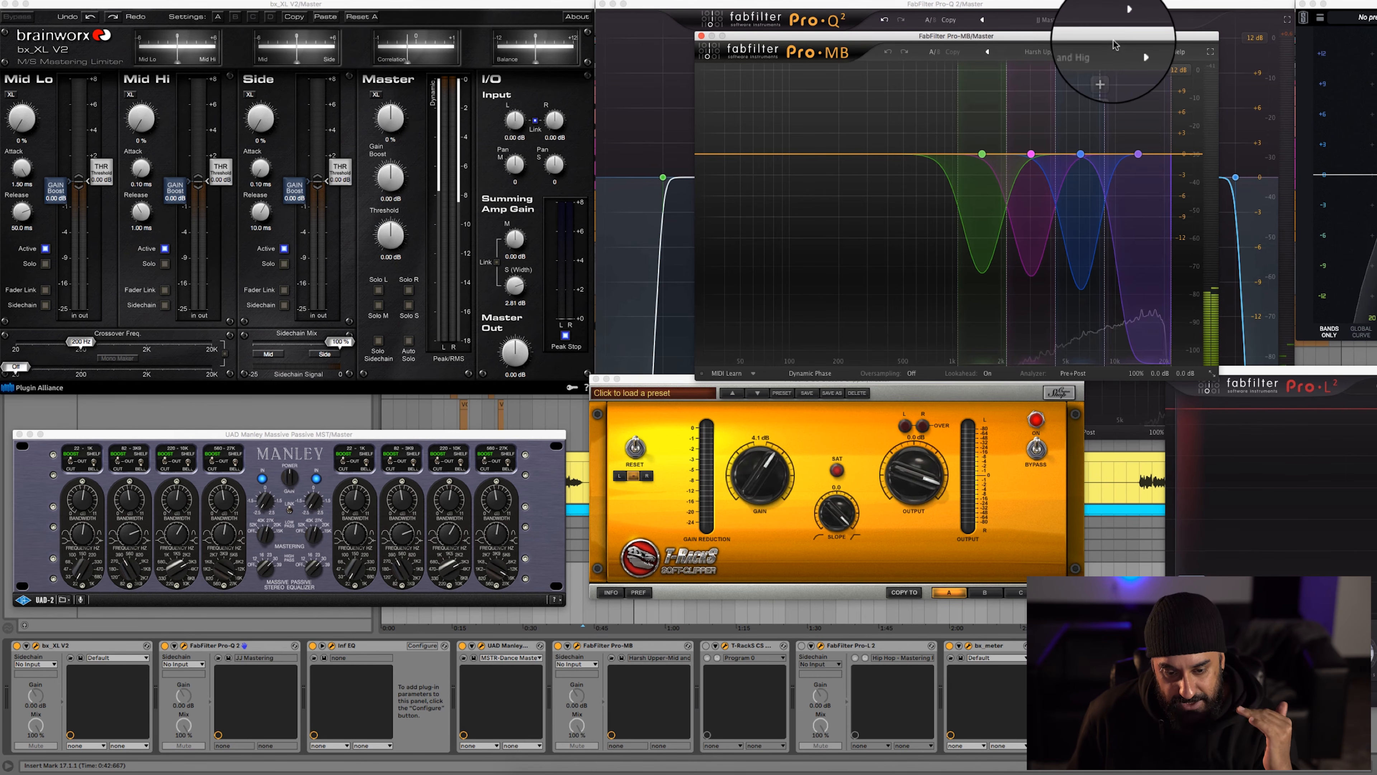
Examine the Pro-MB preset categories and the compression settings shared by its four bands
left_click(1062, 53)
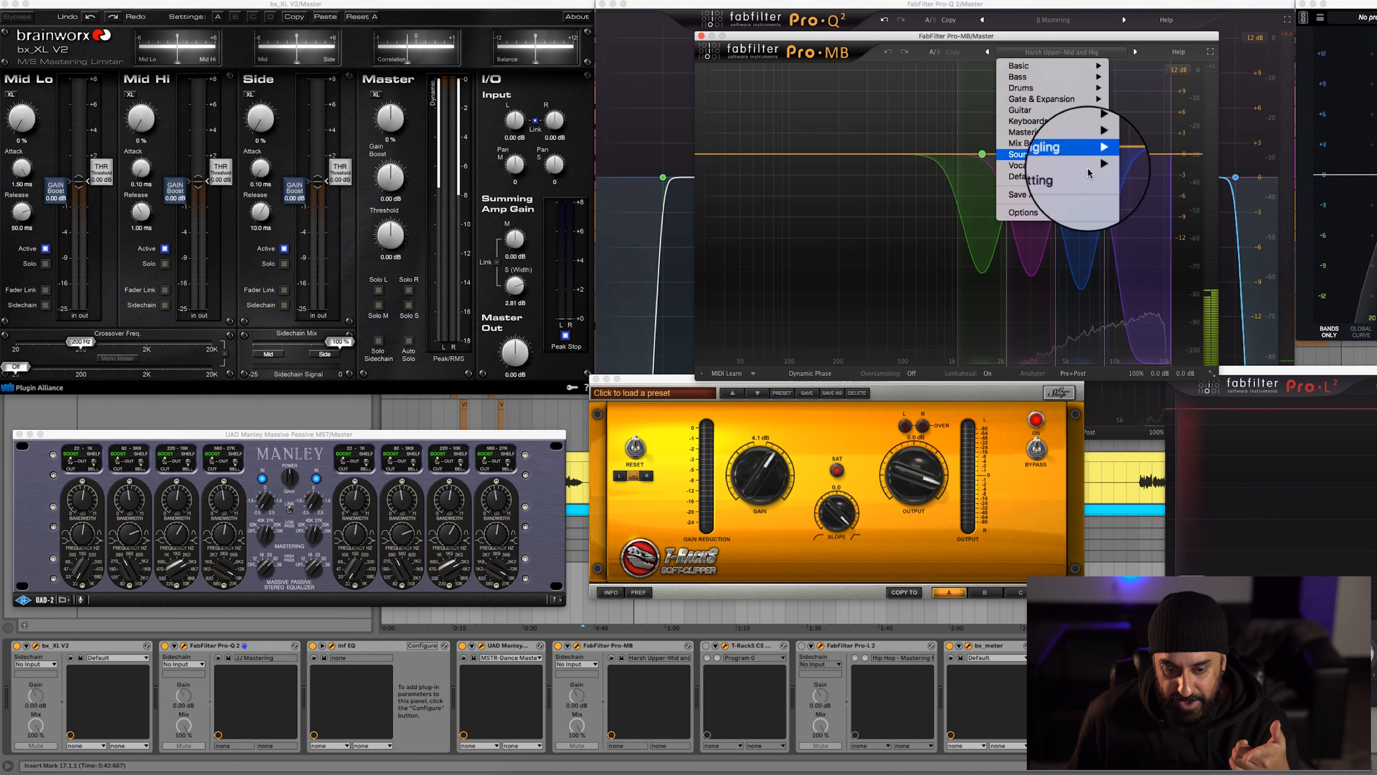
left_click(867, 128)
left_click_drag(863, 118, 1177, 184)
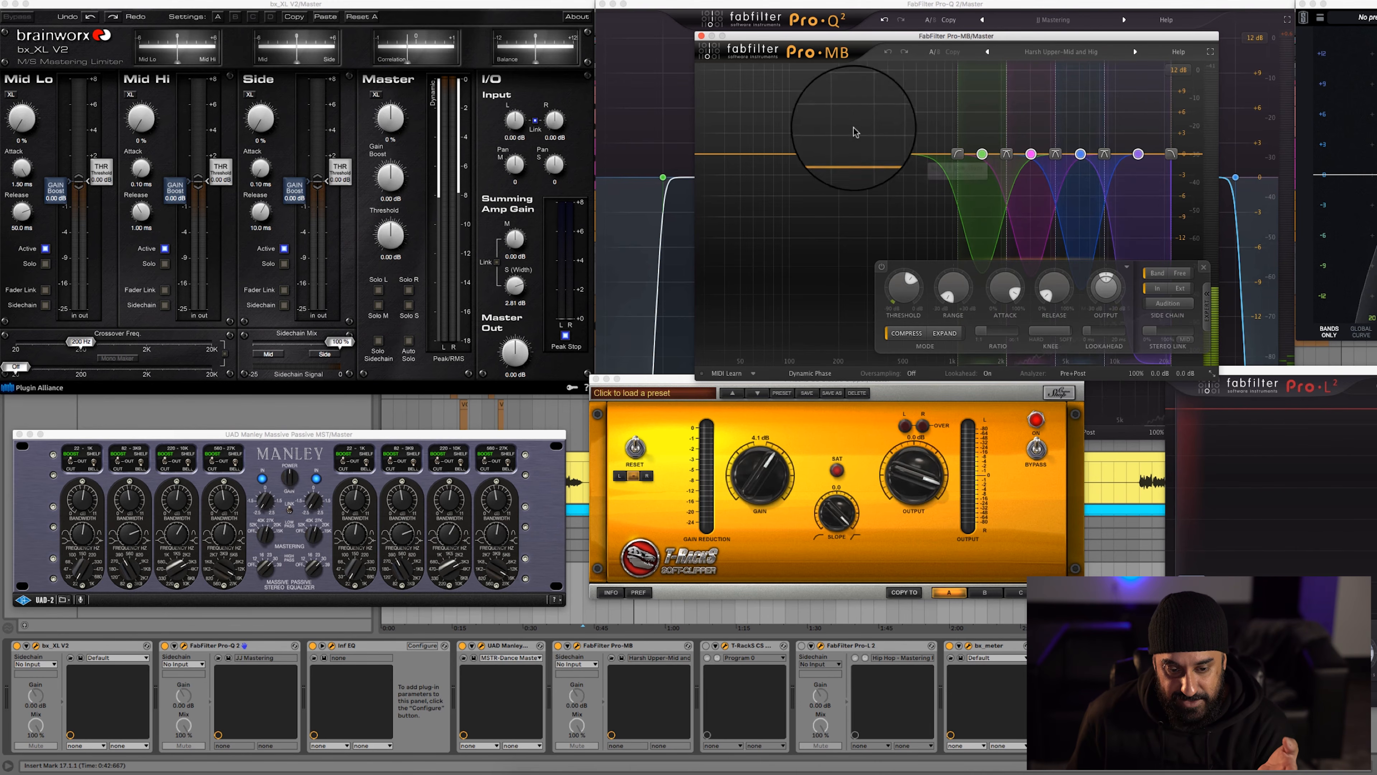
left_click(851, 114)
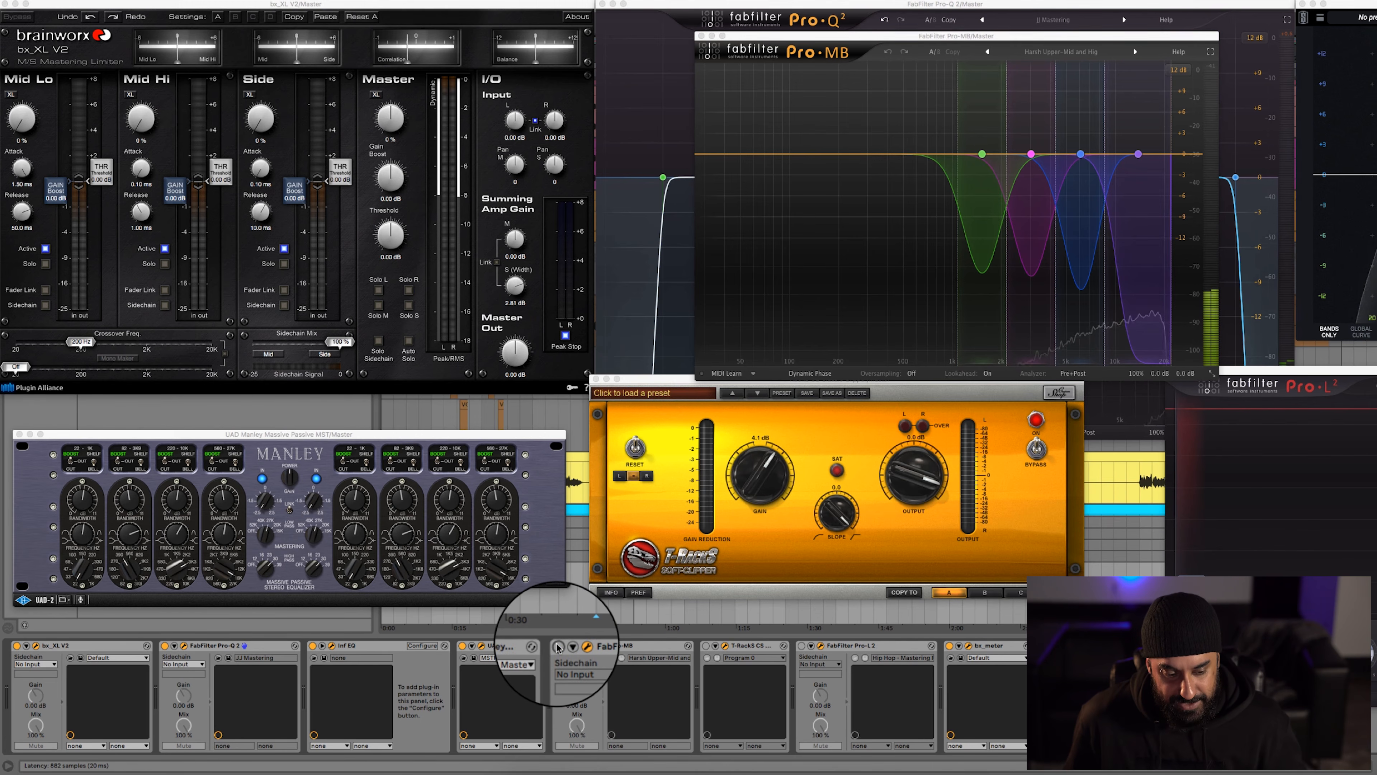
Play the mix with Pro-MB reactivated, and switch on the T-RackS Classic Clipper with its window showing
key("space")
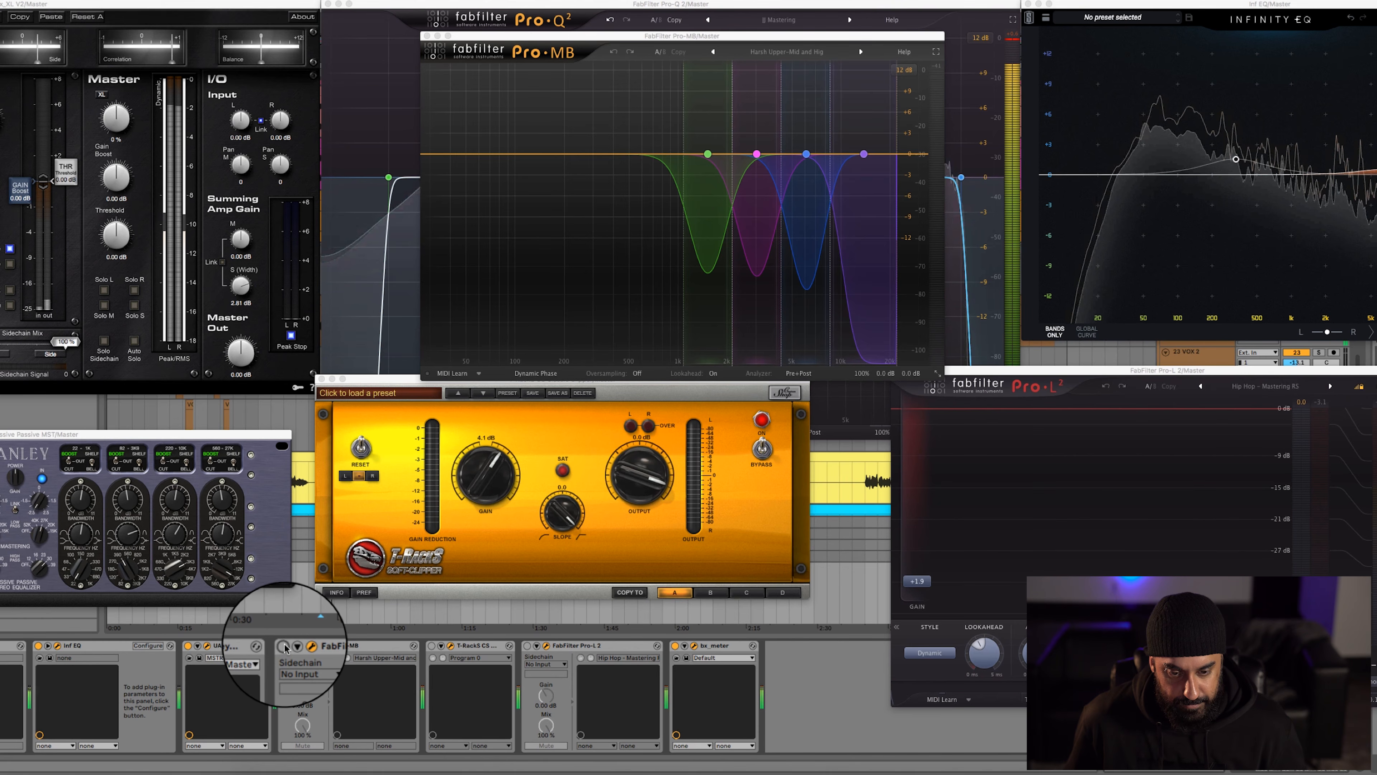
left_click(285, 648)
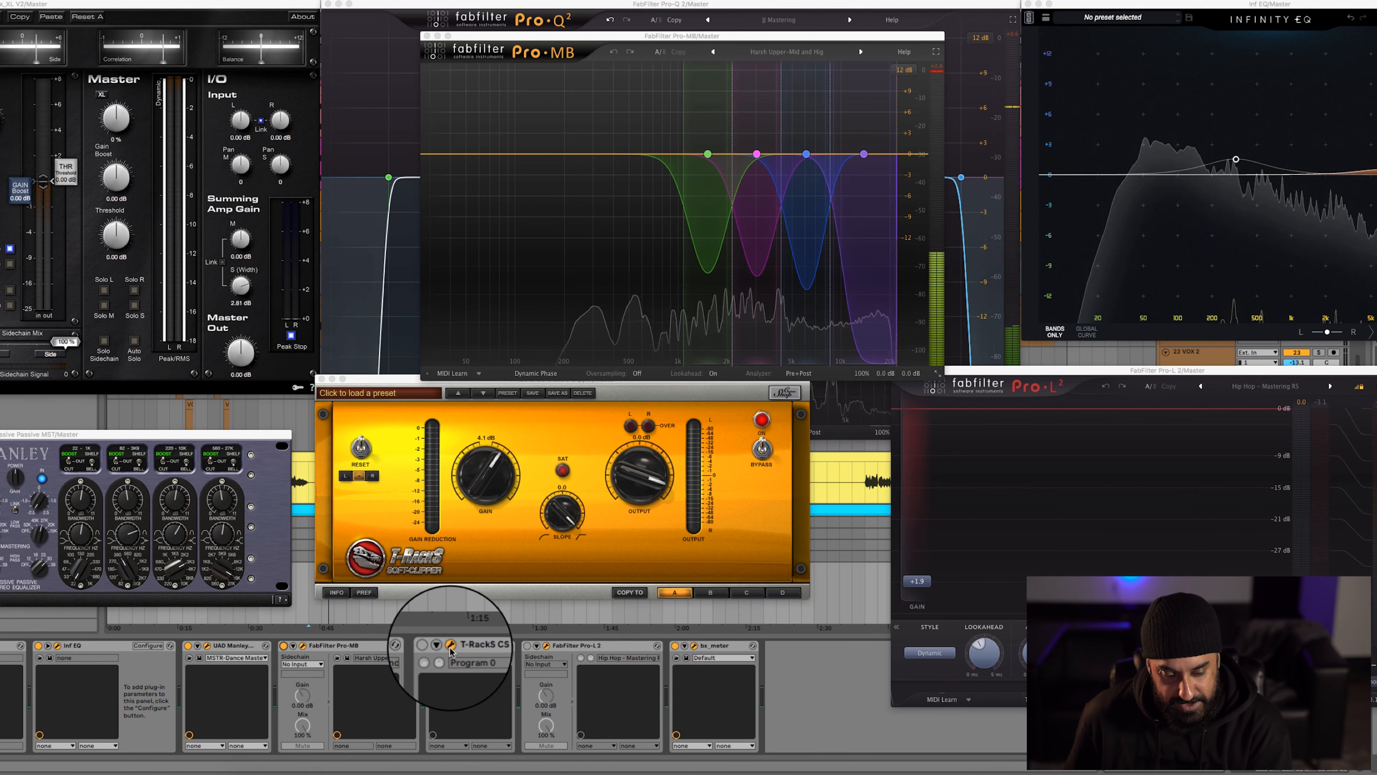
left_click(452, 648)
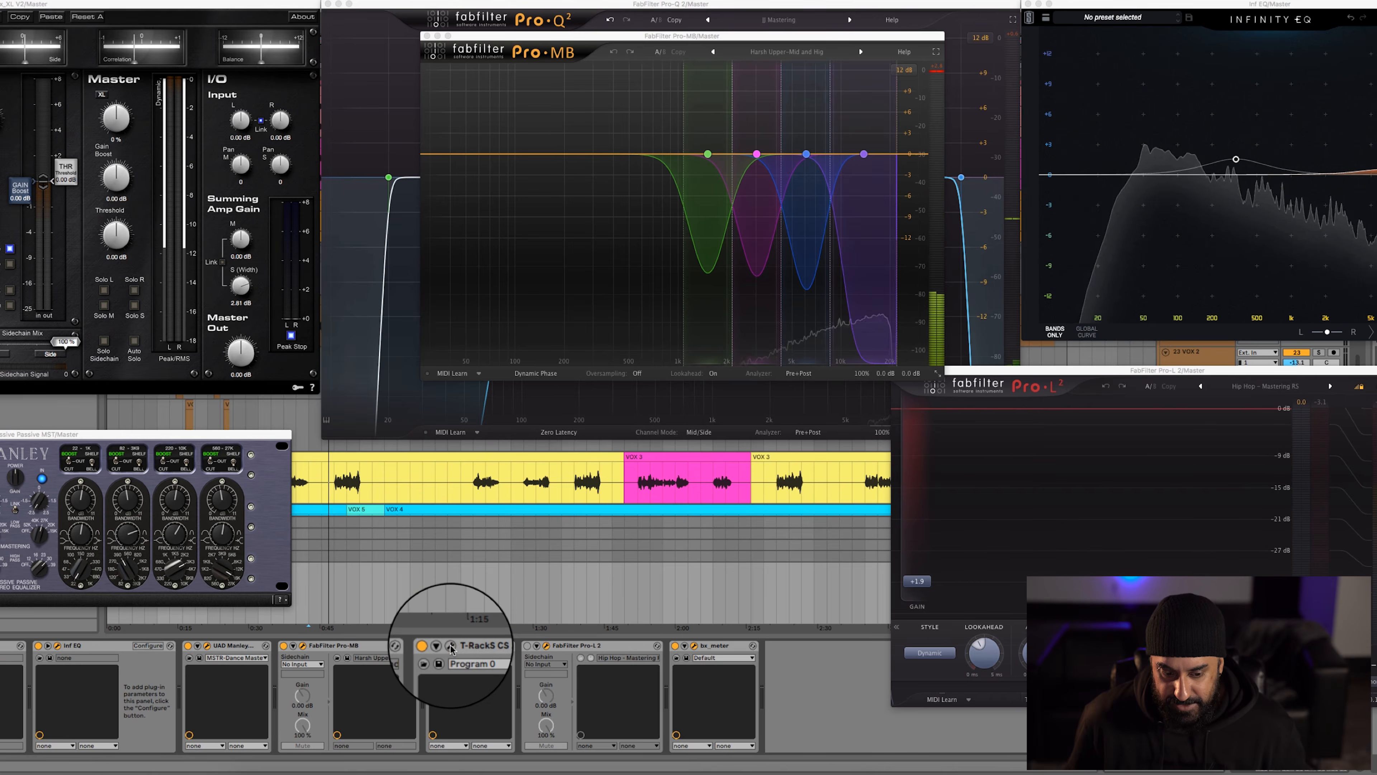
left_click(452, 647)
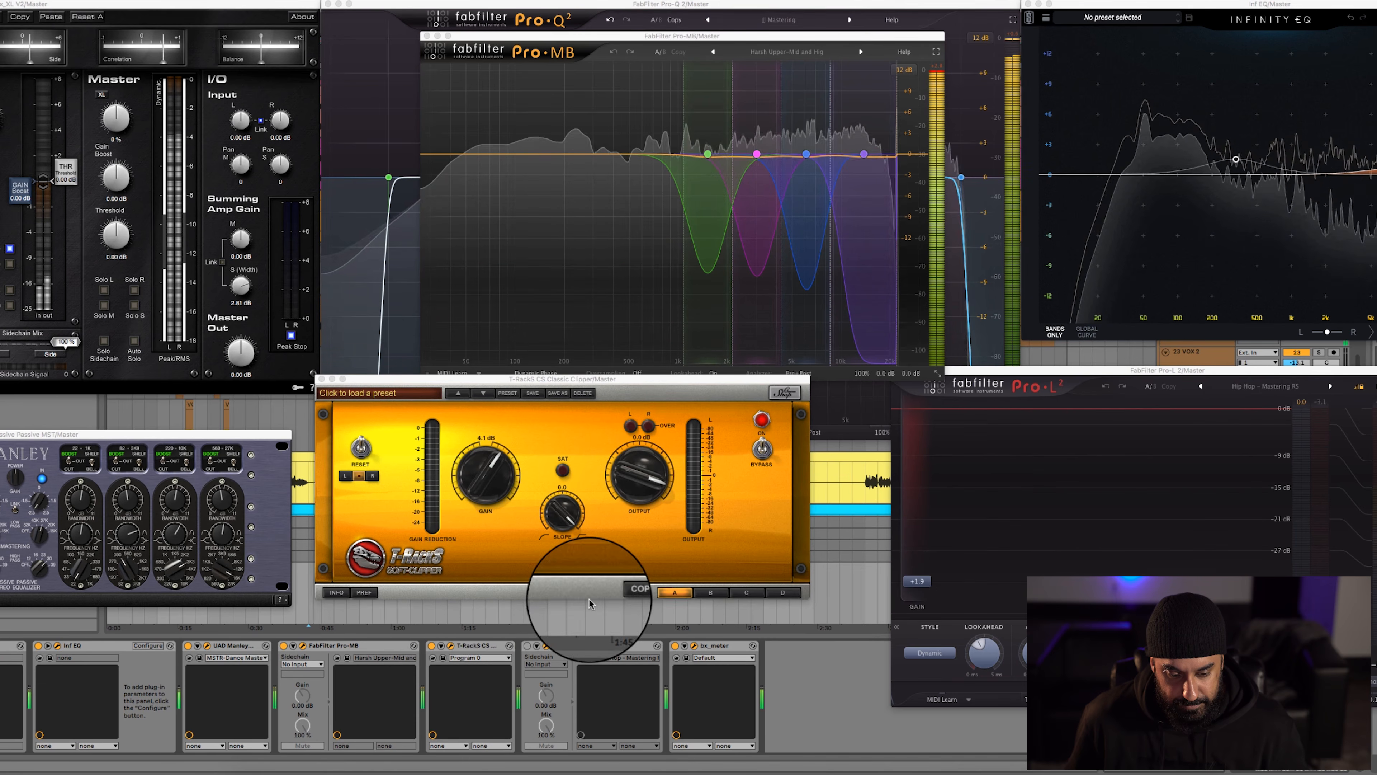
Switch on FabFilter Pro-L 2 with its window showing, and reset the bx_meter peak reading during playback
left_click(527, 646)
left_click(545, 646)
left_click(545, 647)
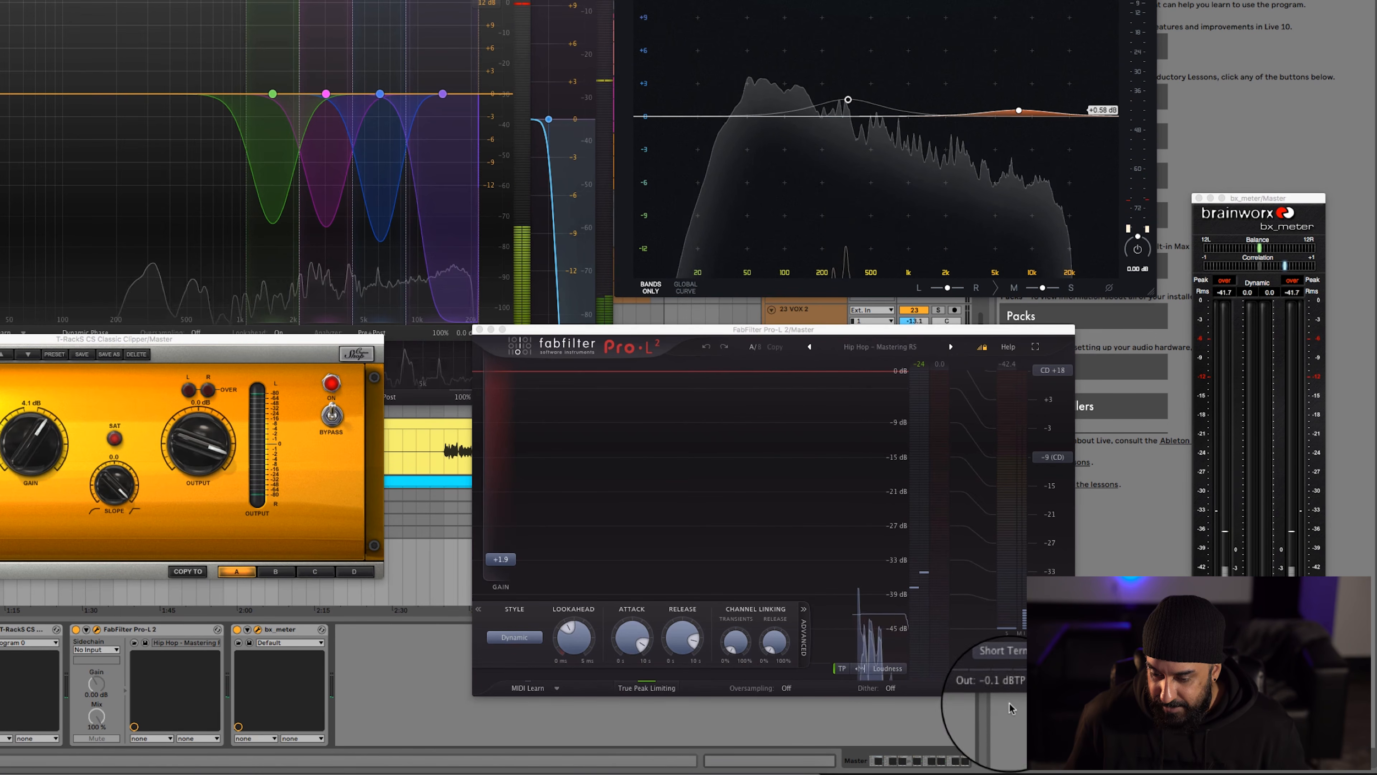
mouse_move(992, 646)
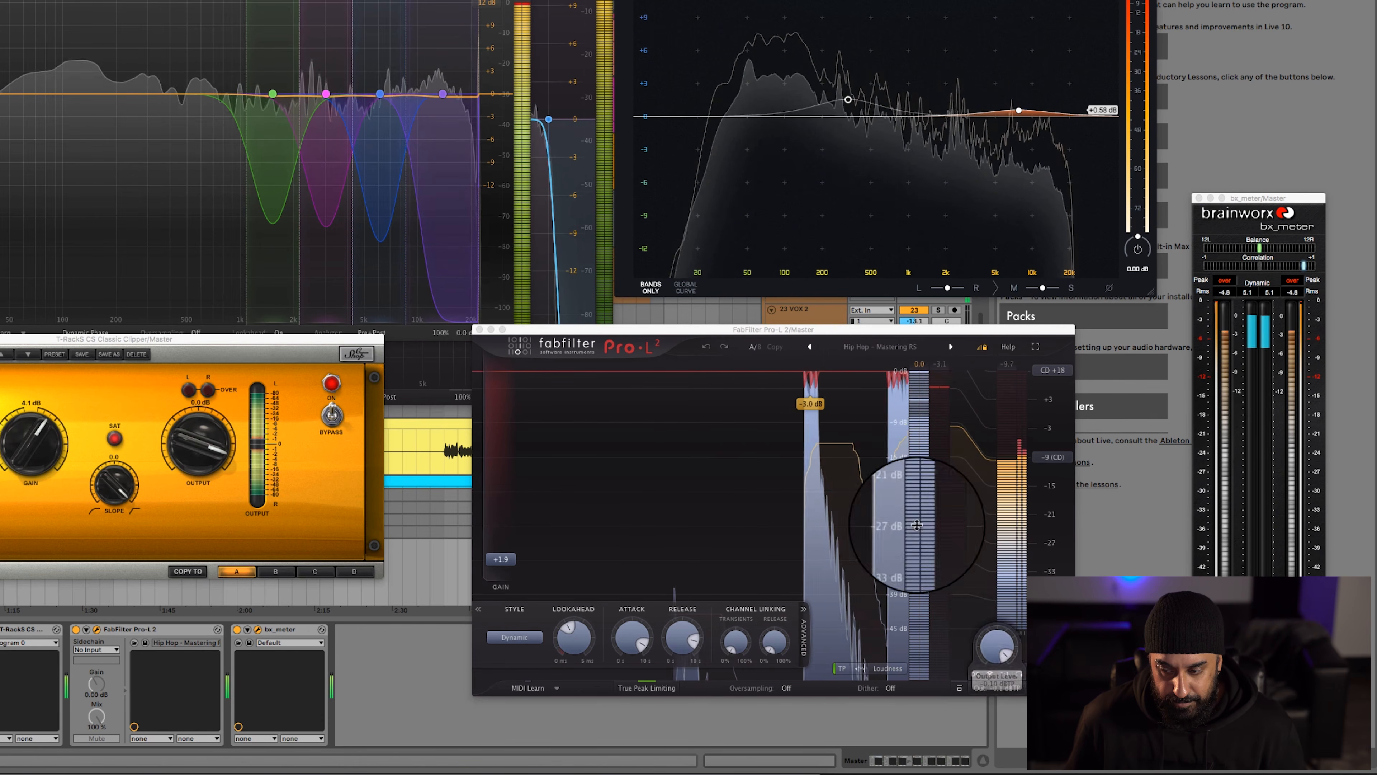
left_click(1299, 280)
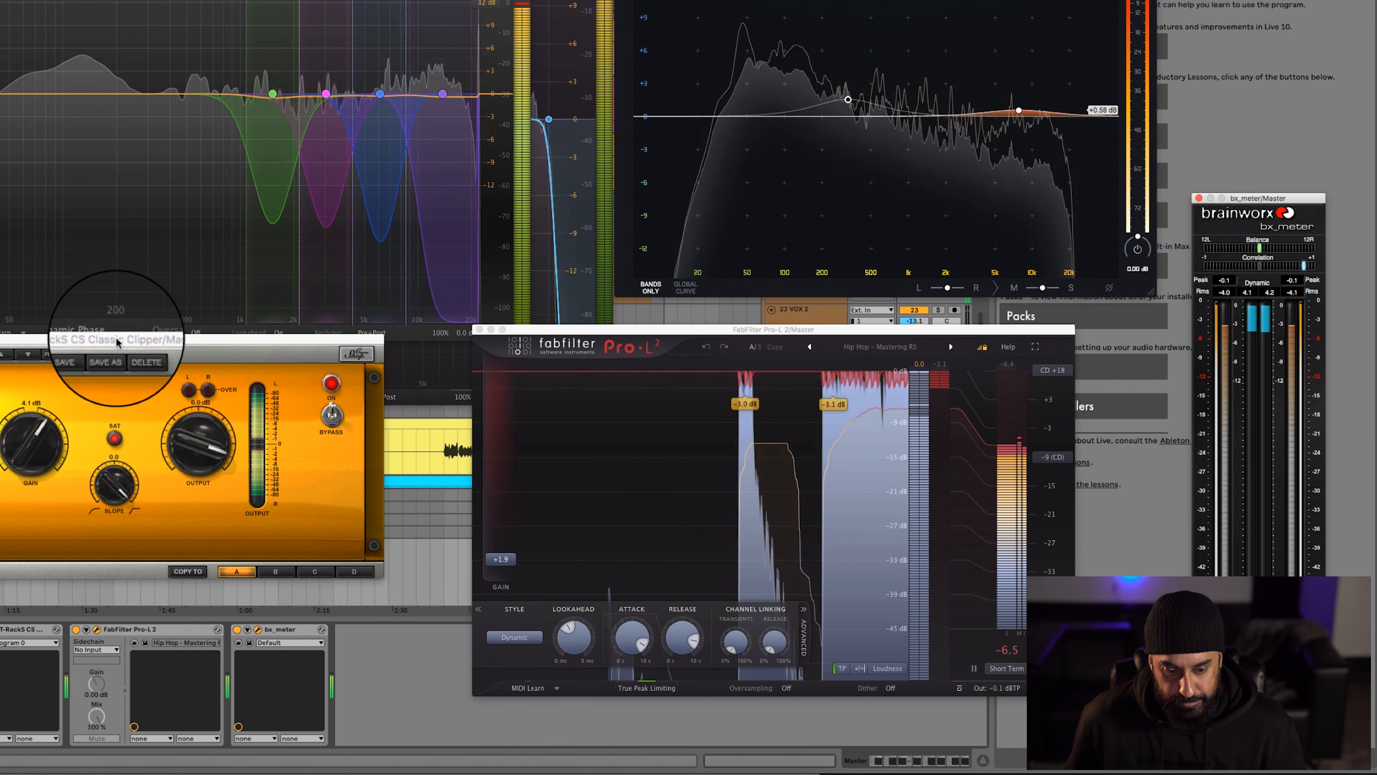
Return to the arrangement without the master plug-in windows, selecting track 24 VOX 2
left_click(408, 553)
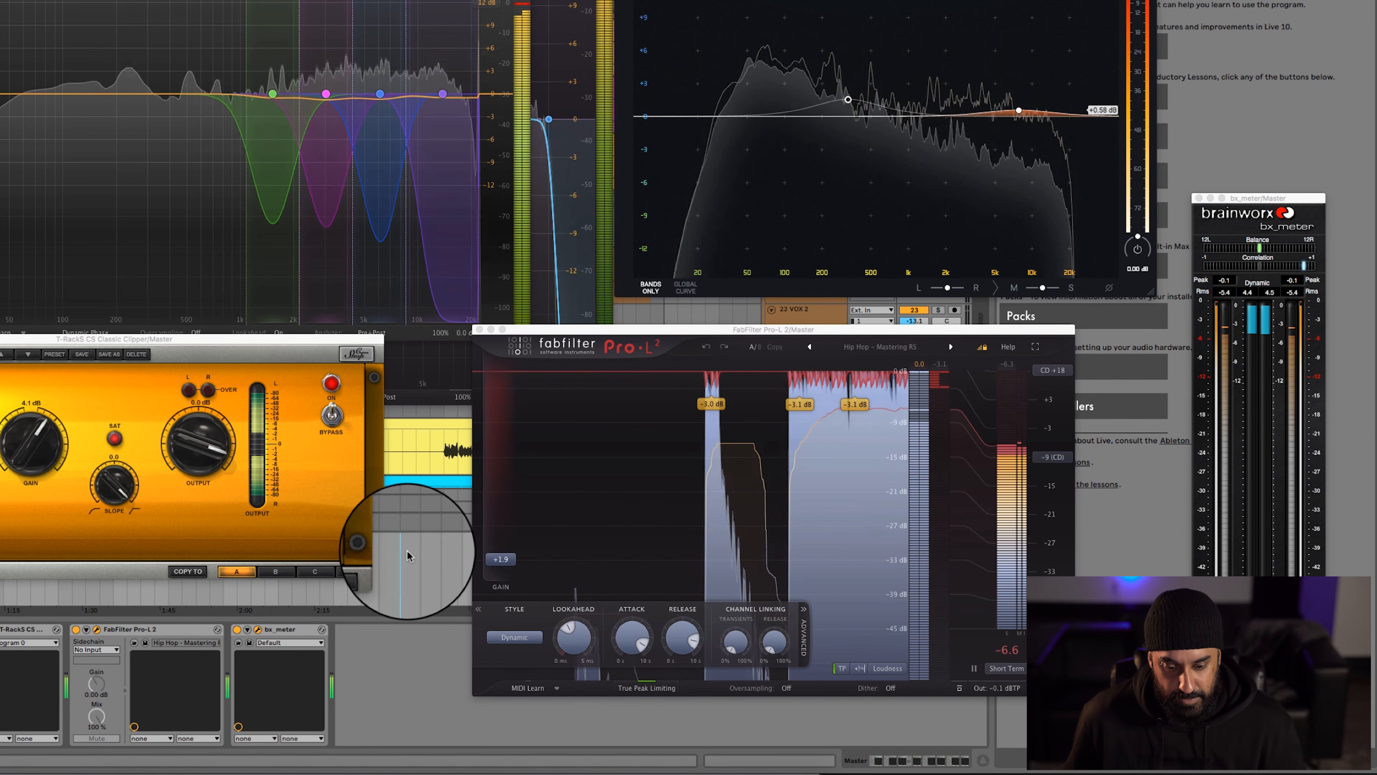
left_click(235, 420)
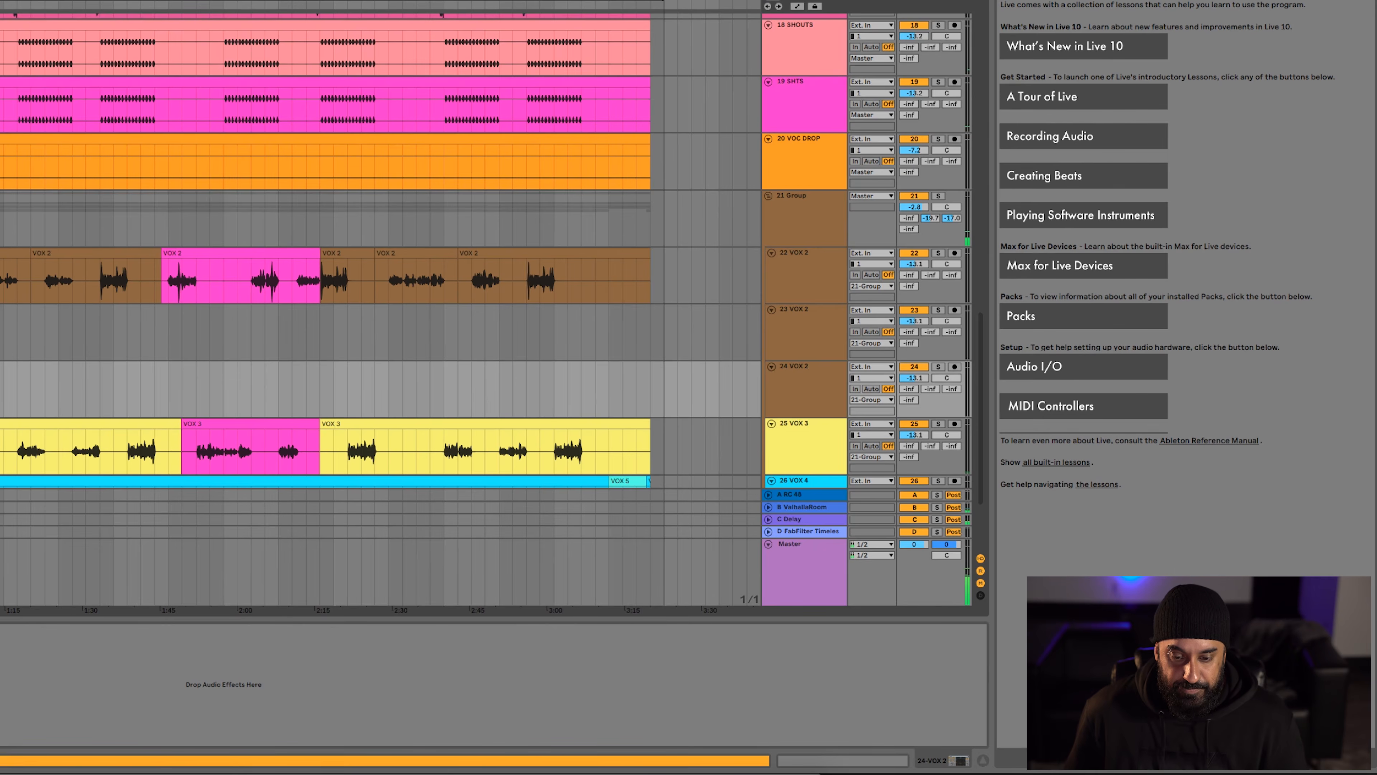